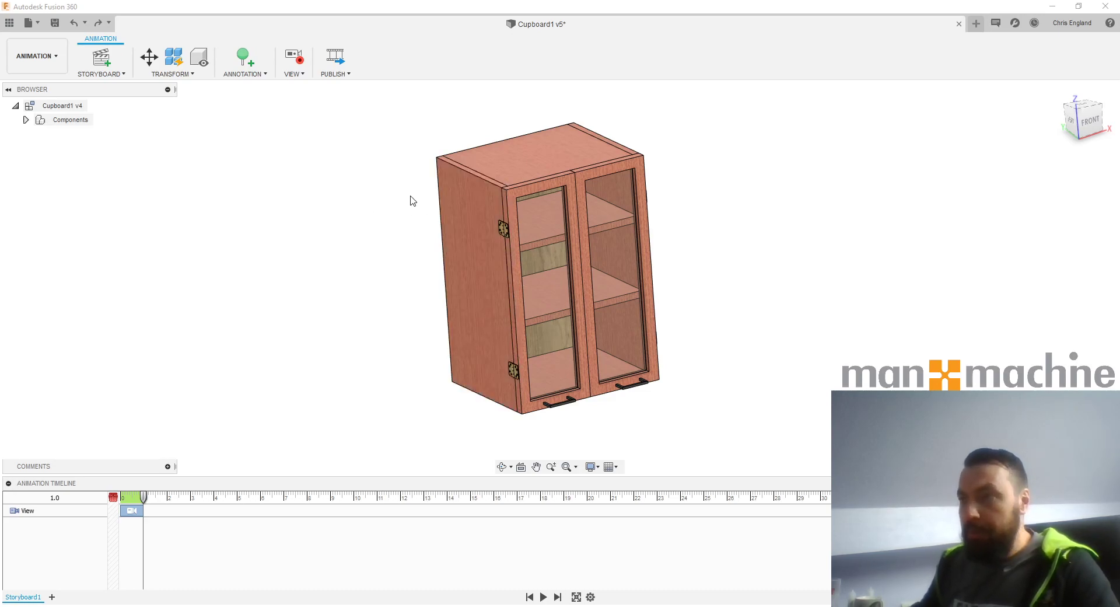
- Switch from the Animation workspace to the Design workspace for the cupboard model
click(35, 56)
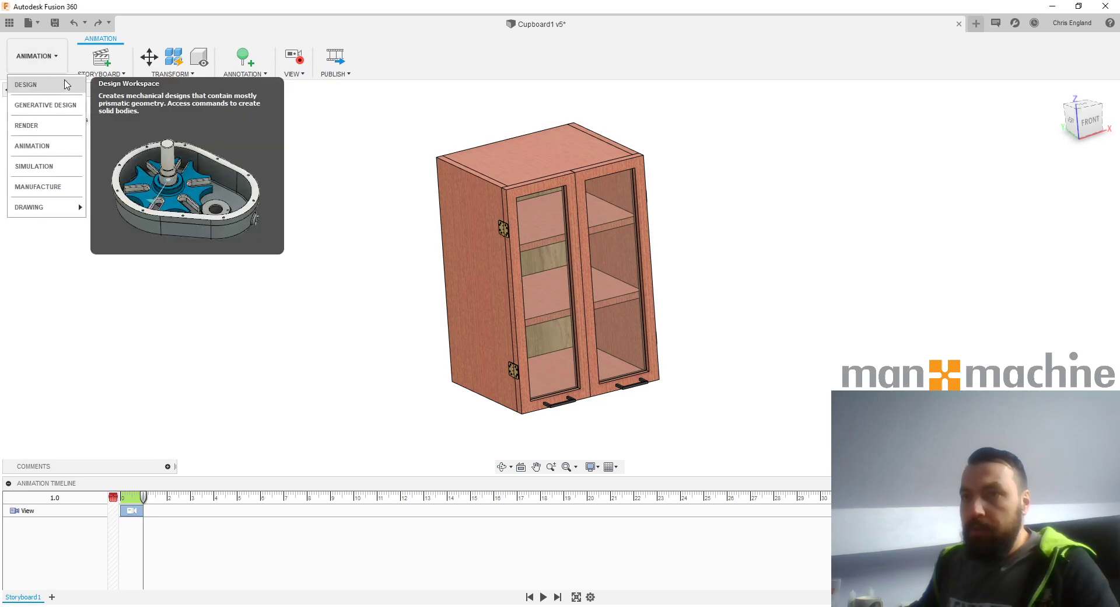
click(35, 105)
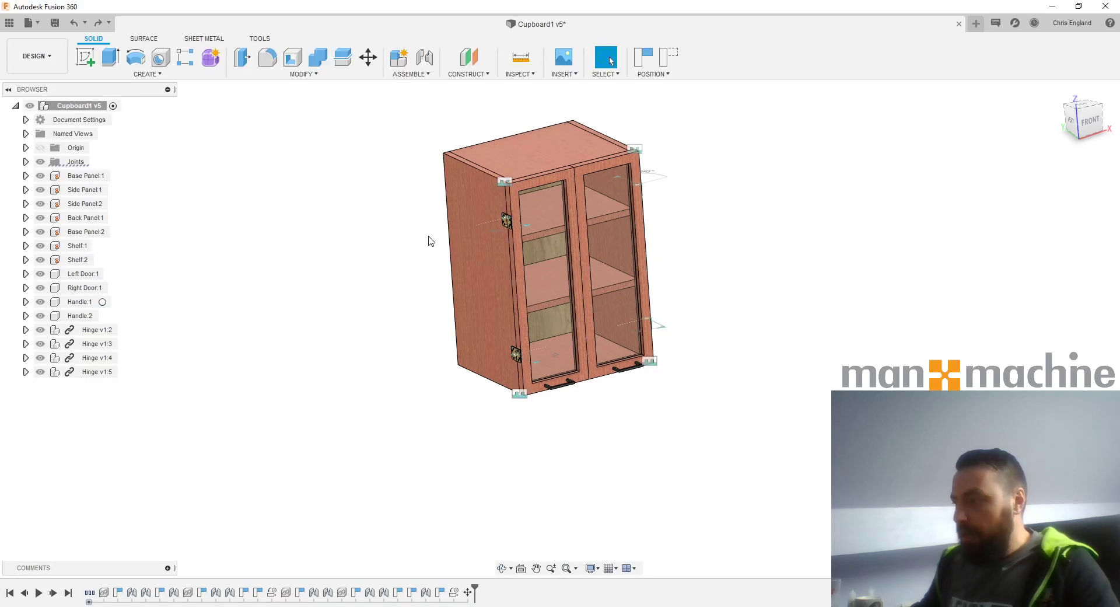
middle_drag(404, 238, 436, 269)
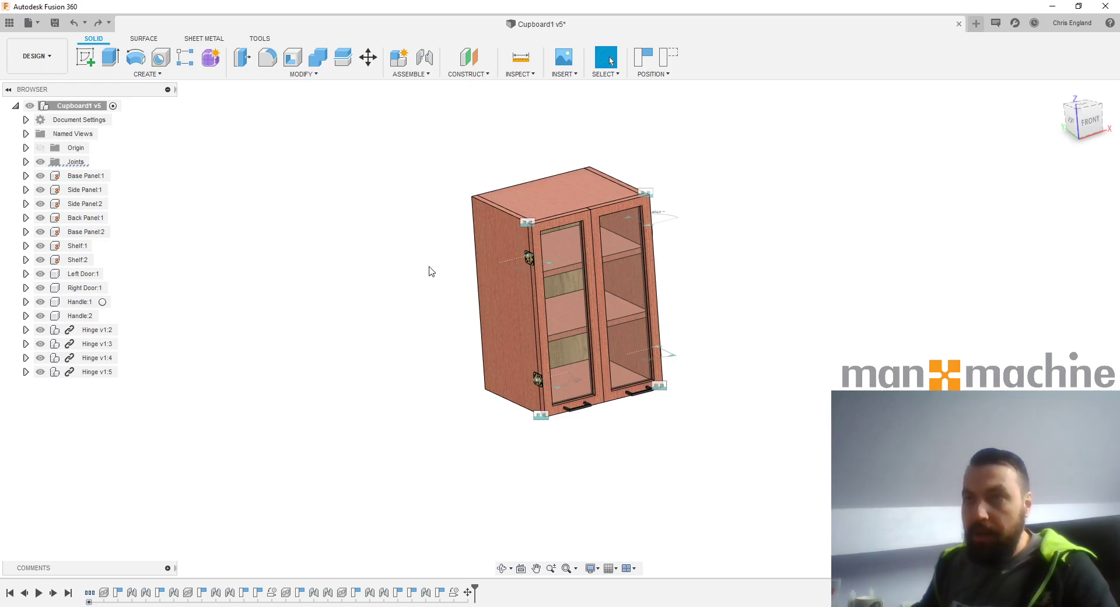
middle_drag(423, 251, 403, 280)
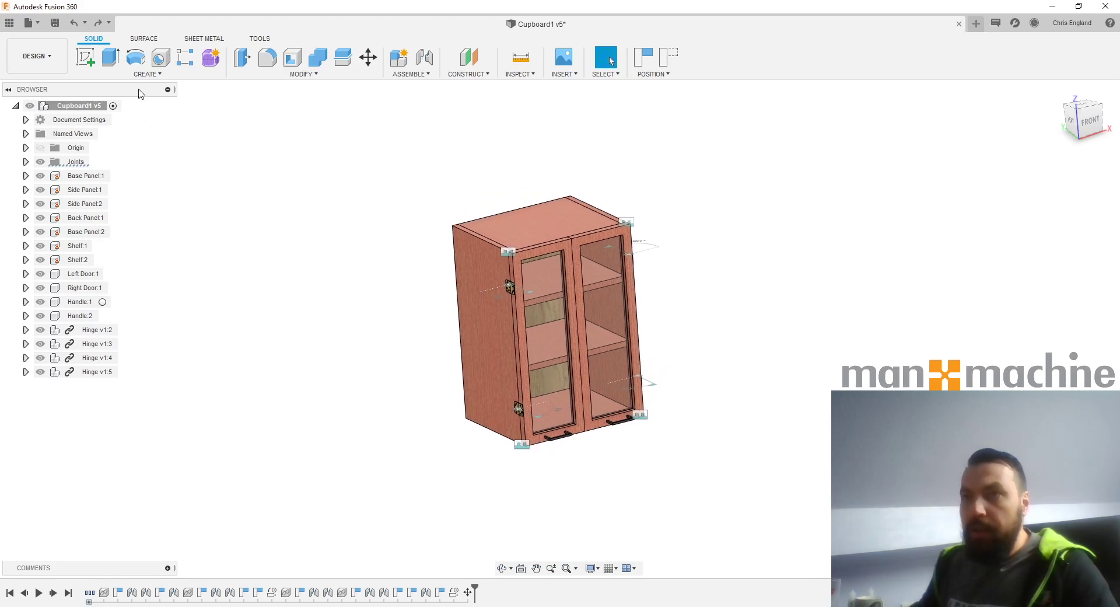
- Open public link sharing for the cupboard design, turn the link off and on again, and copy the new link
click(41, 26)
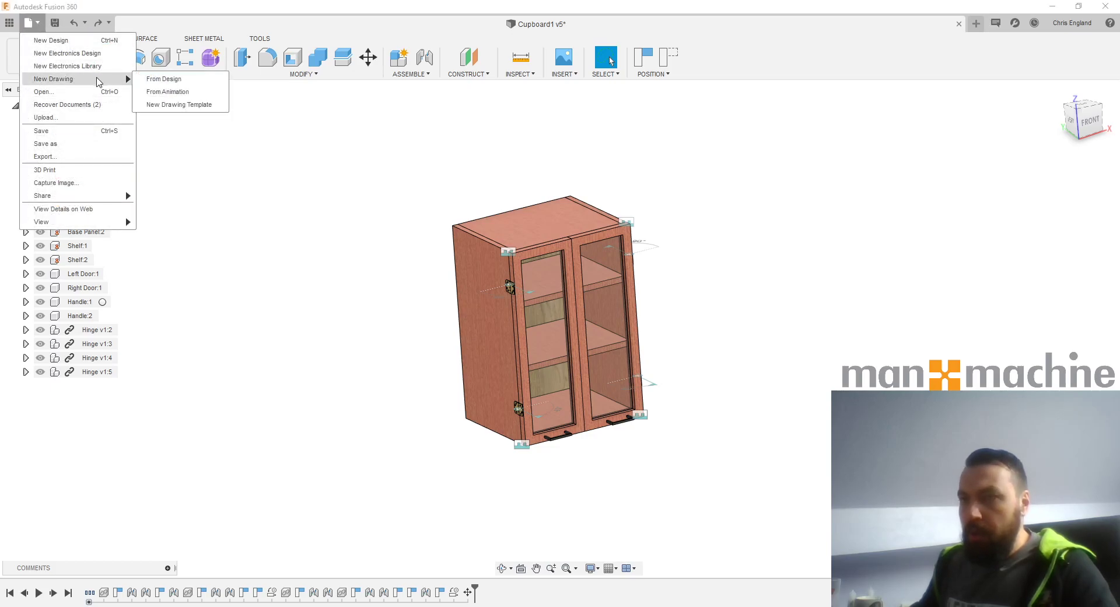
mouse_move(81, 196)
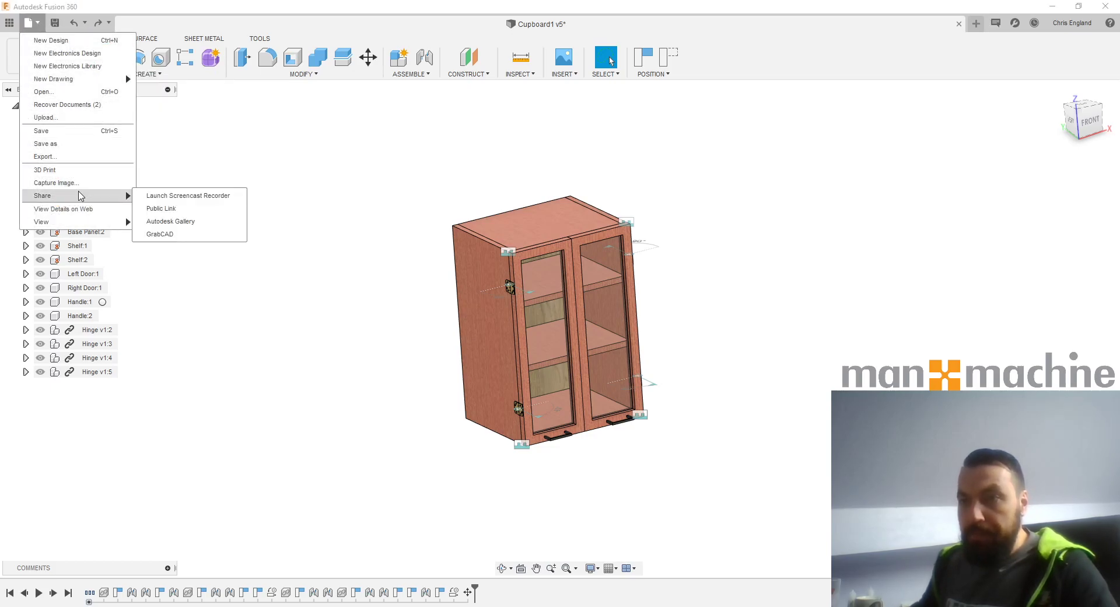
click(159, 209)
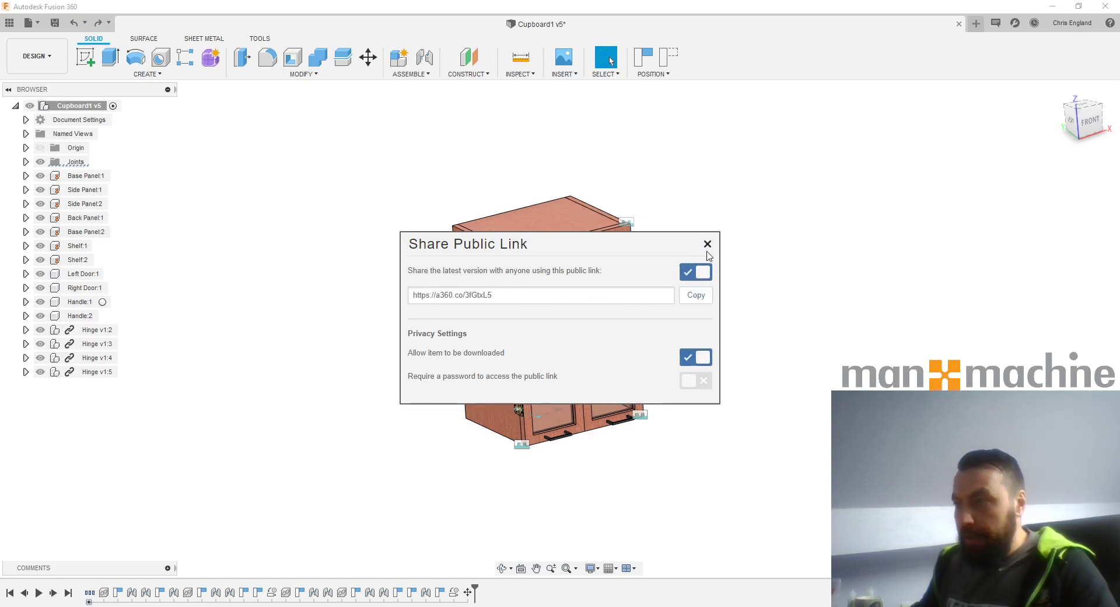
click(704, 272)
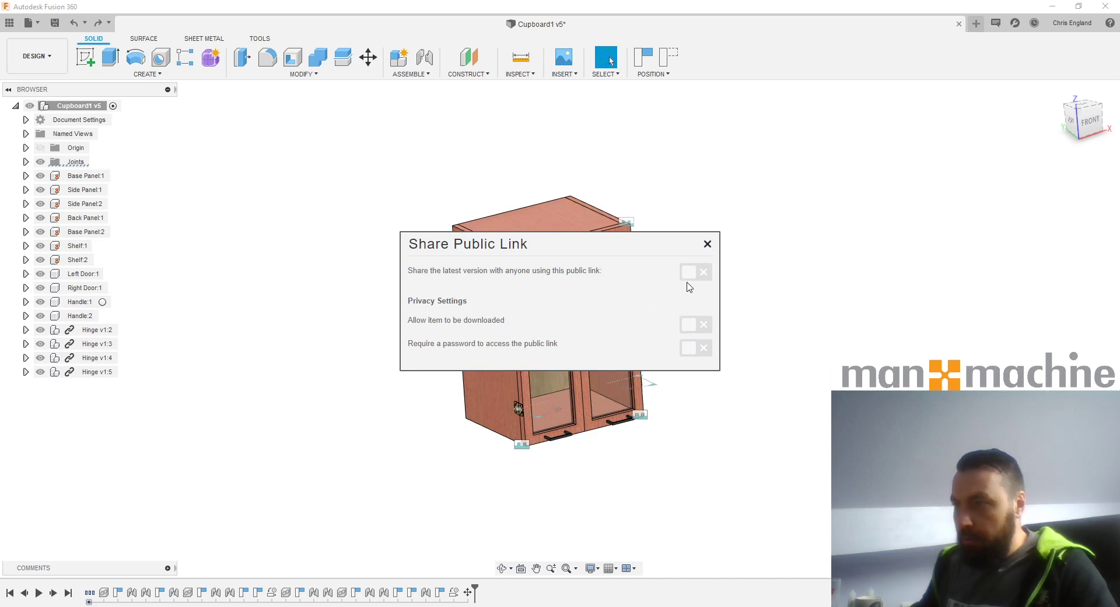
click(692, 274)
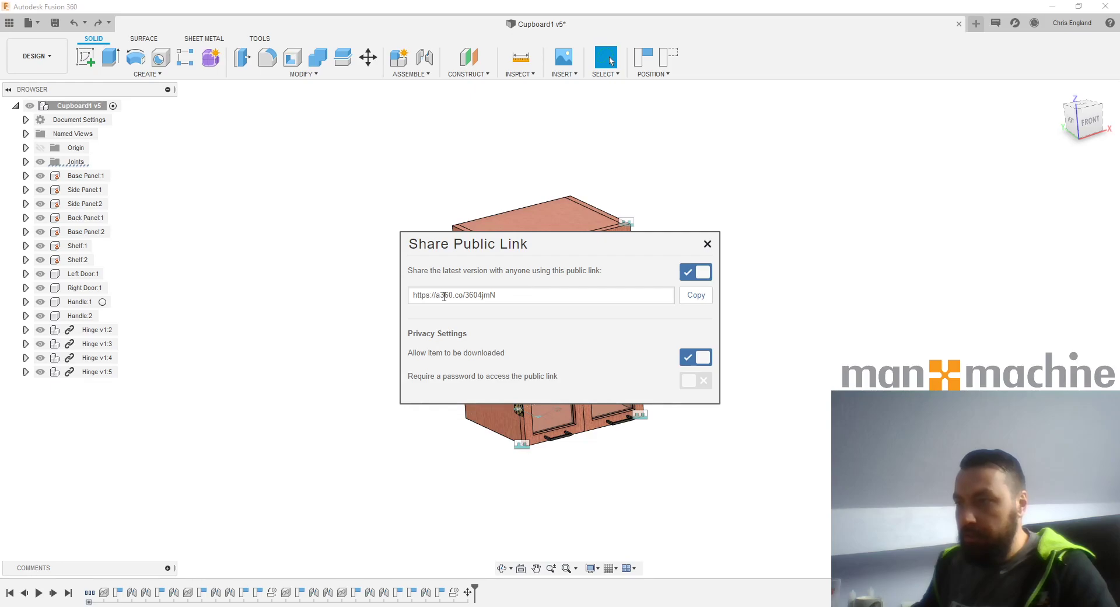
click(695, 299)
- Switch to the Chrome browser, load the copied public link and dismiss the Markup Tool introduction
click(100, 606)
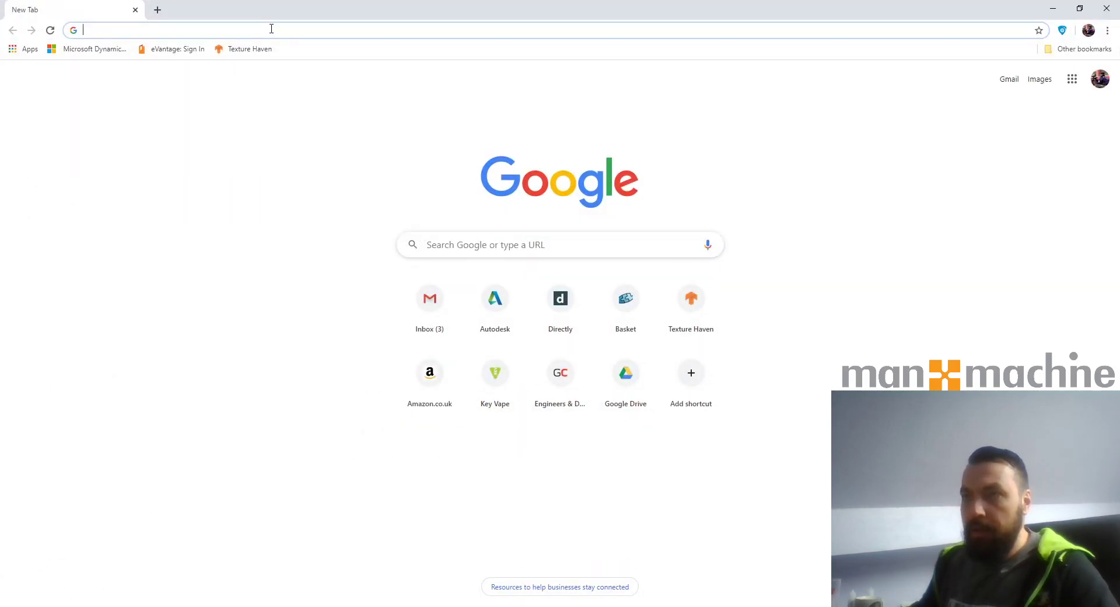
key(ctrl+v)
key(Return)
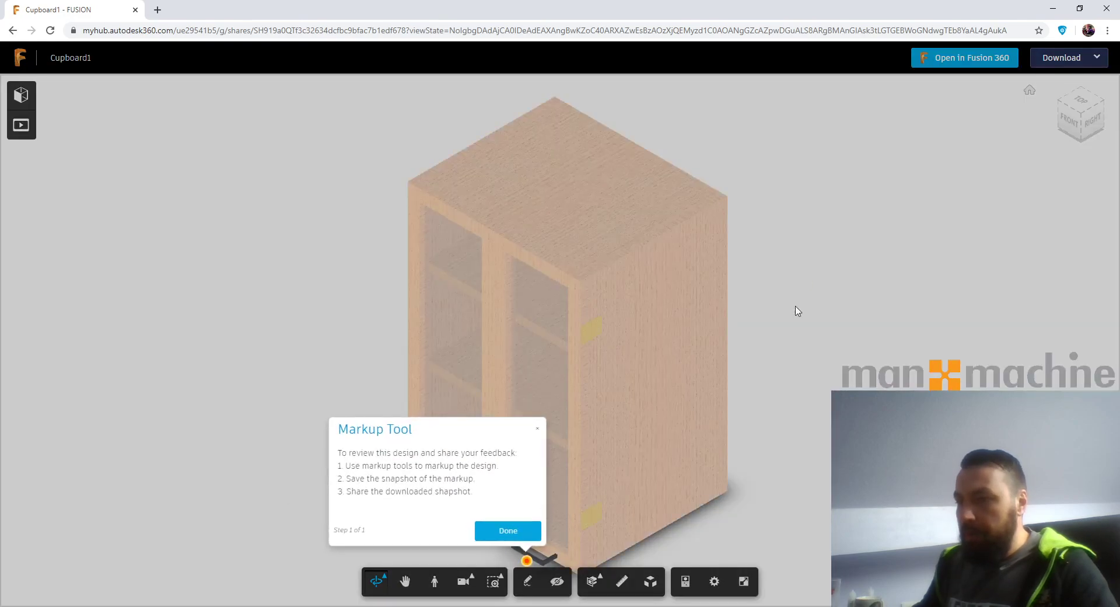
click(525, 532)
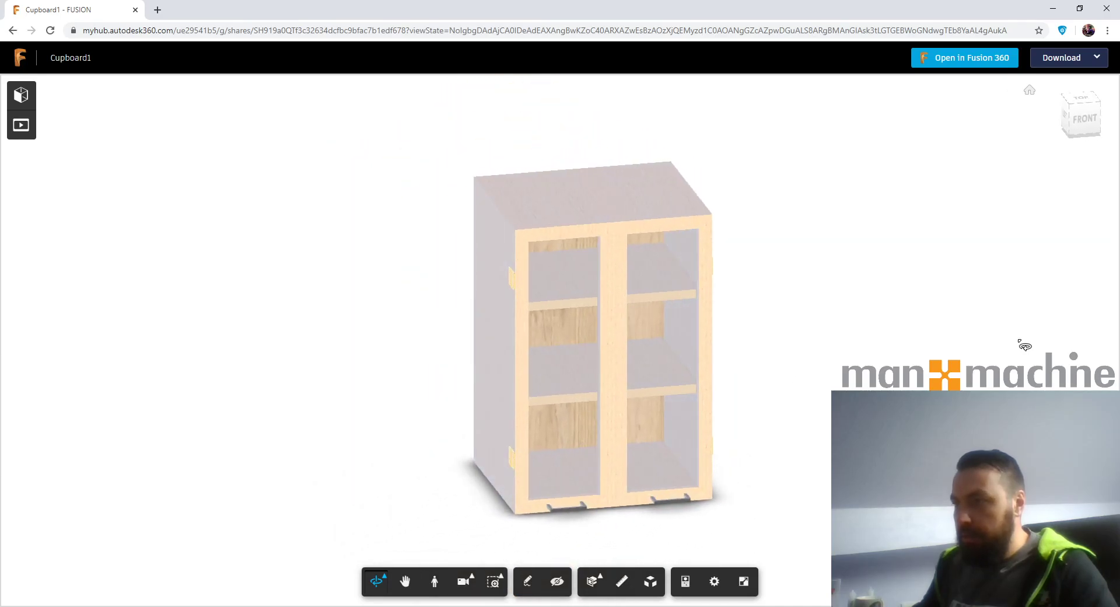
- Select the cupboard's top panel in the web viewer, examine its properties and clear the selection
drag(914, 357, 990, 357)
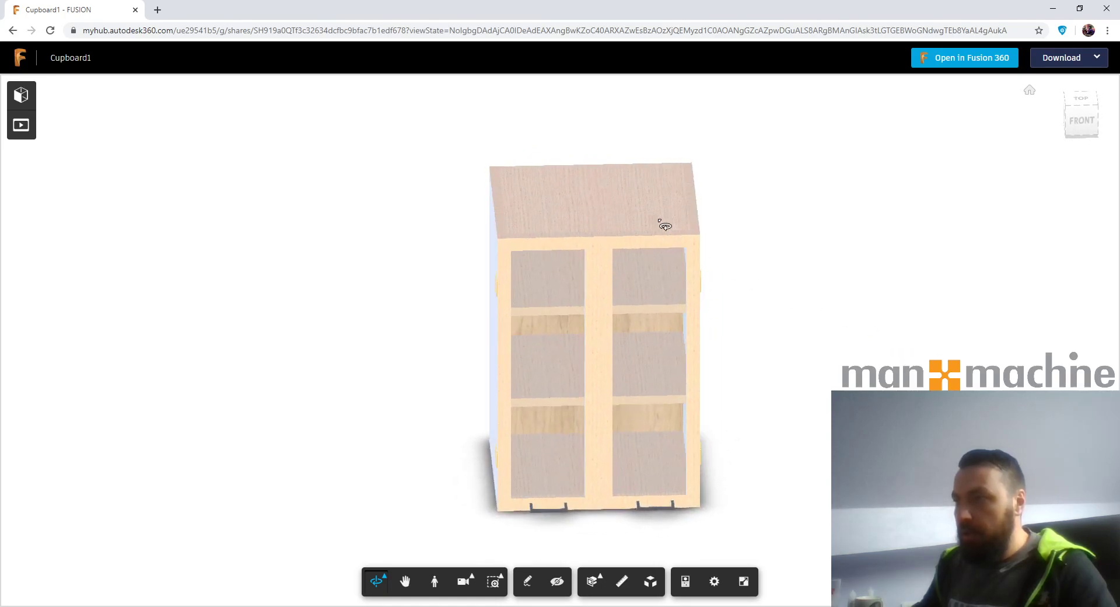
click(648, 240)
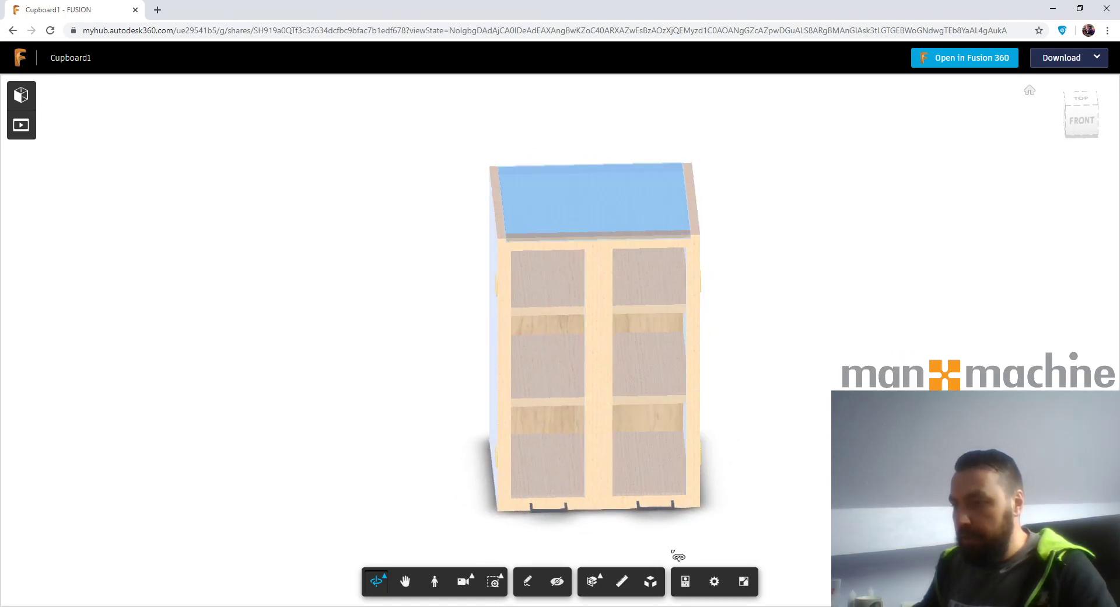
click(691, 583)
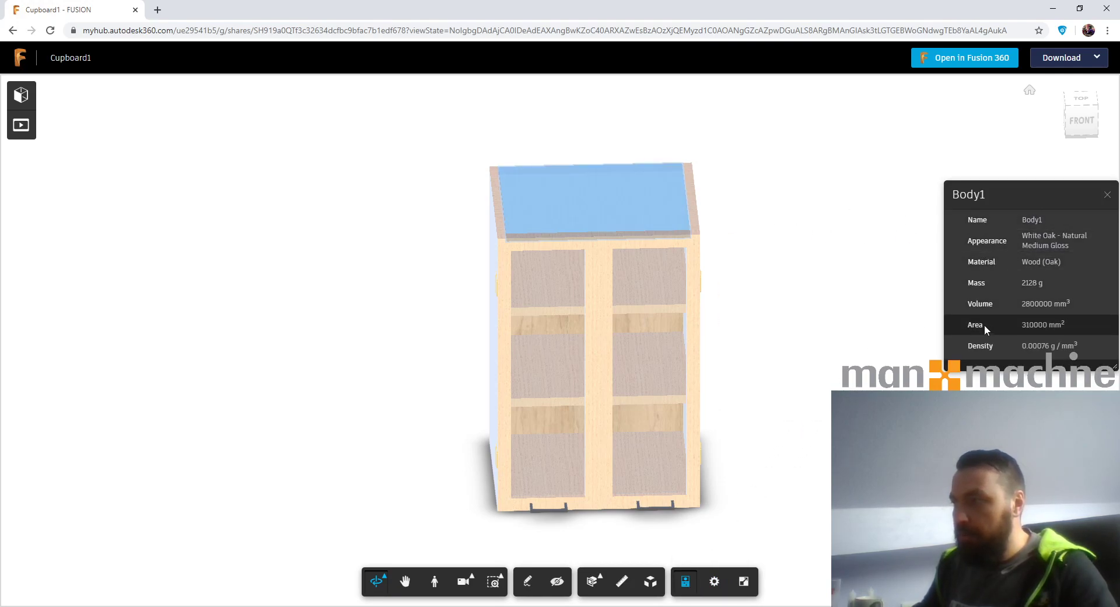
click(870, 386)
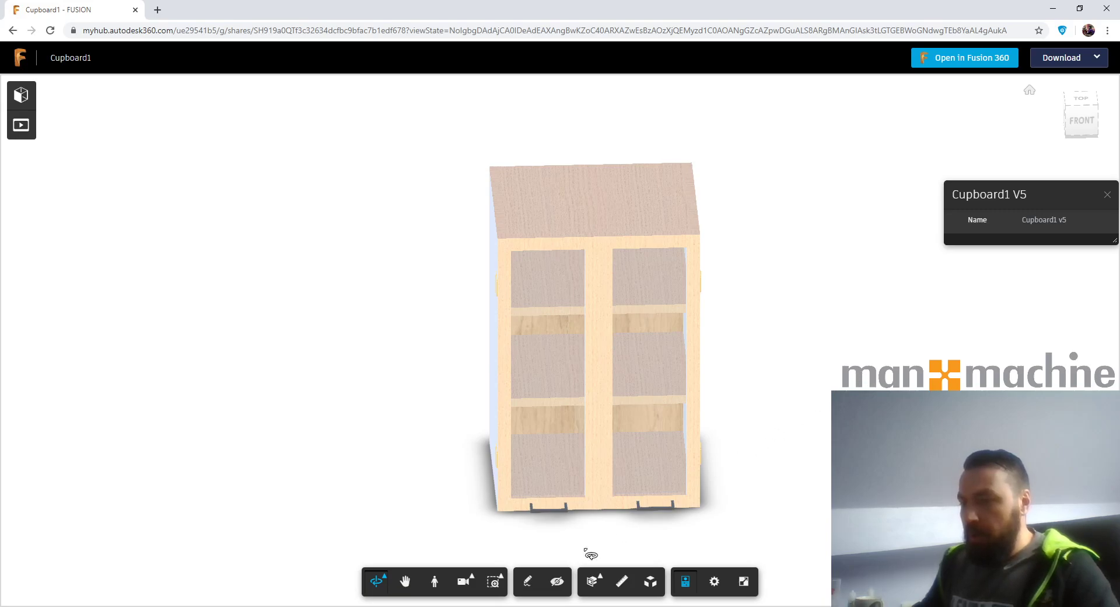
- Measure the cupboard's width across the top panel, from one side edge to the other
drag(625, 457, 731, 412)
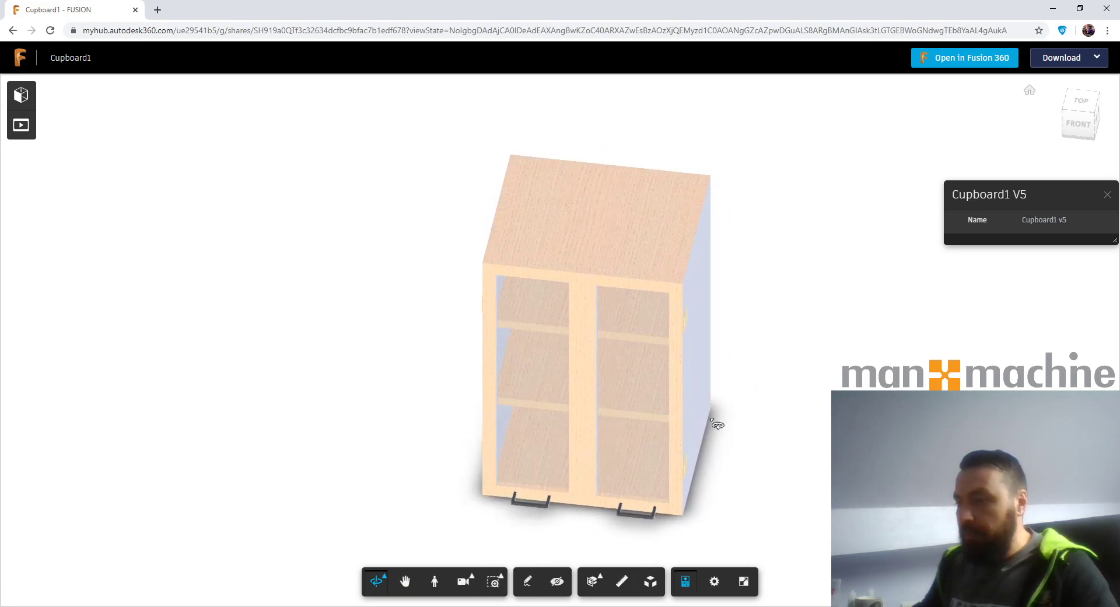
click(615, 583)
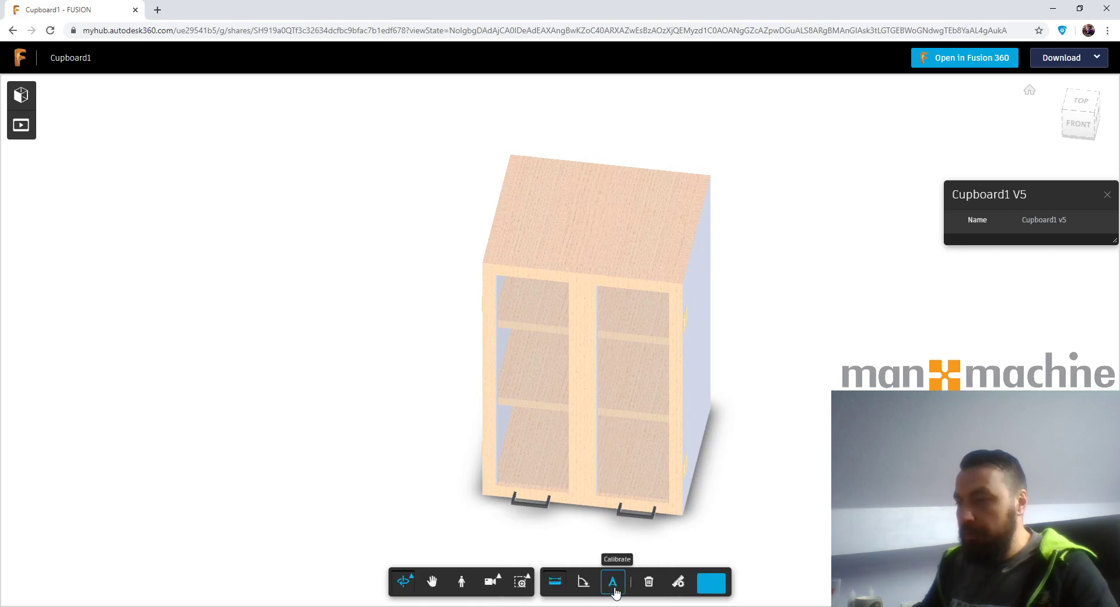
click(494, 220)
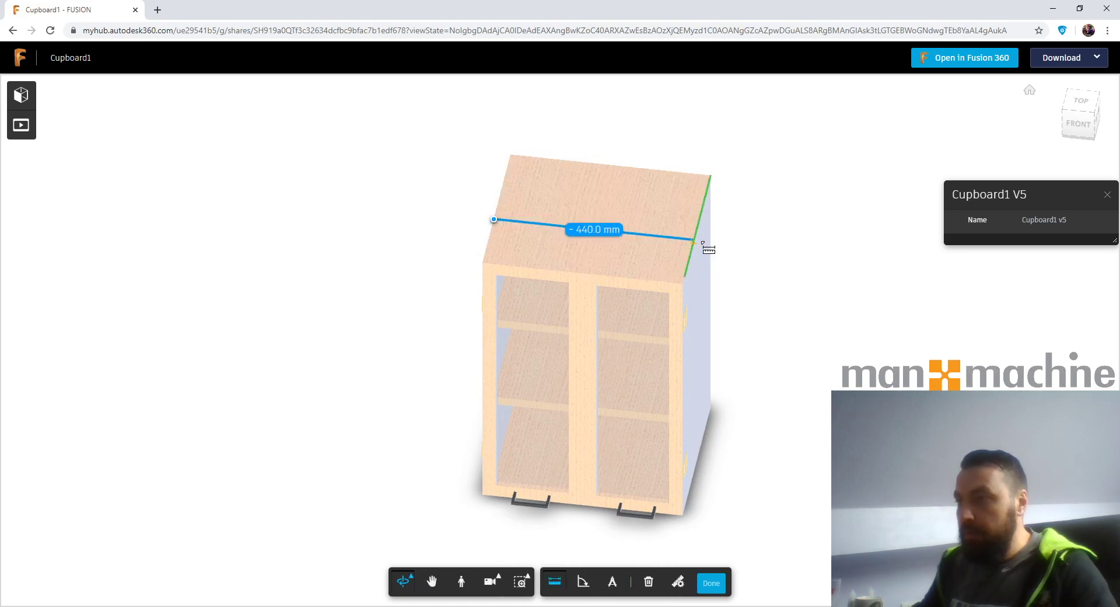
click(694, 239)
click(652, 170)
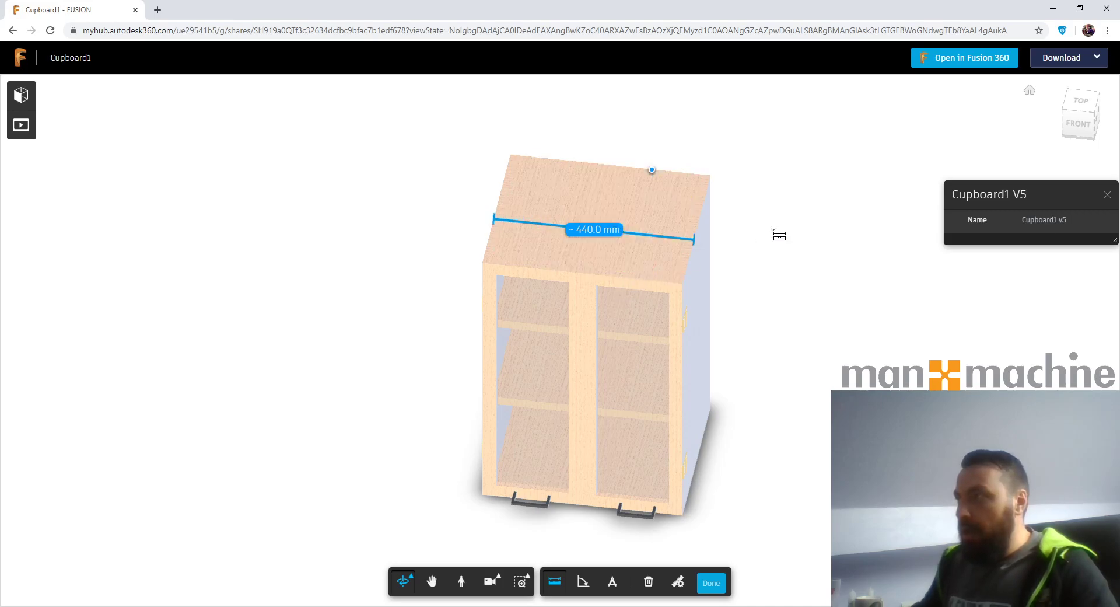
- Examine the file formats in which the shared design can be downloaded
click(1082, 59)
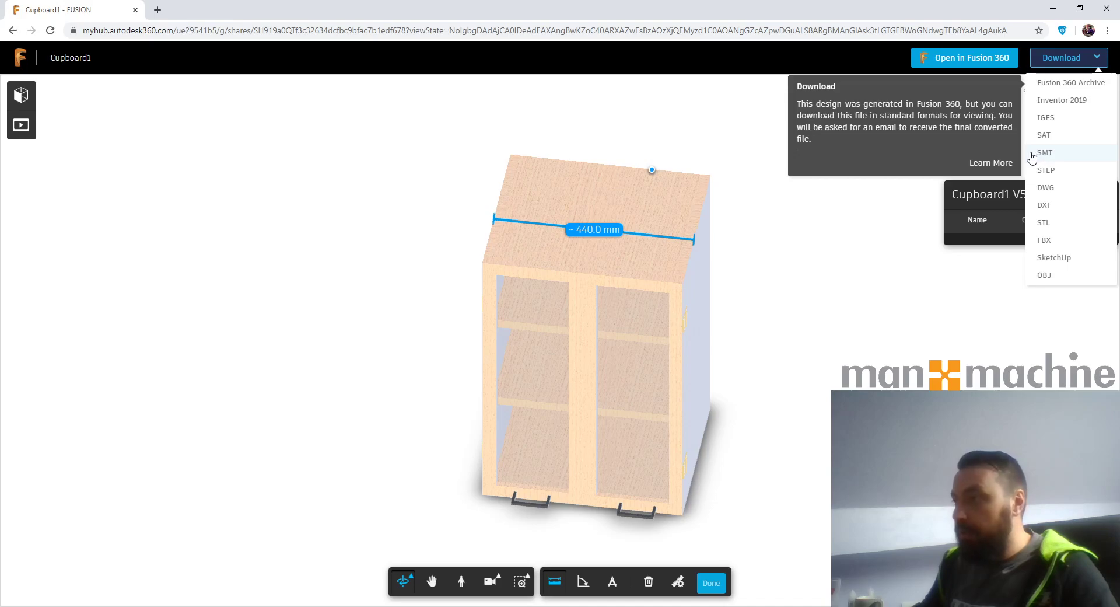
click(888, 249)
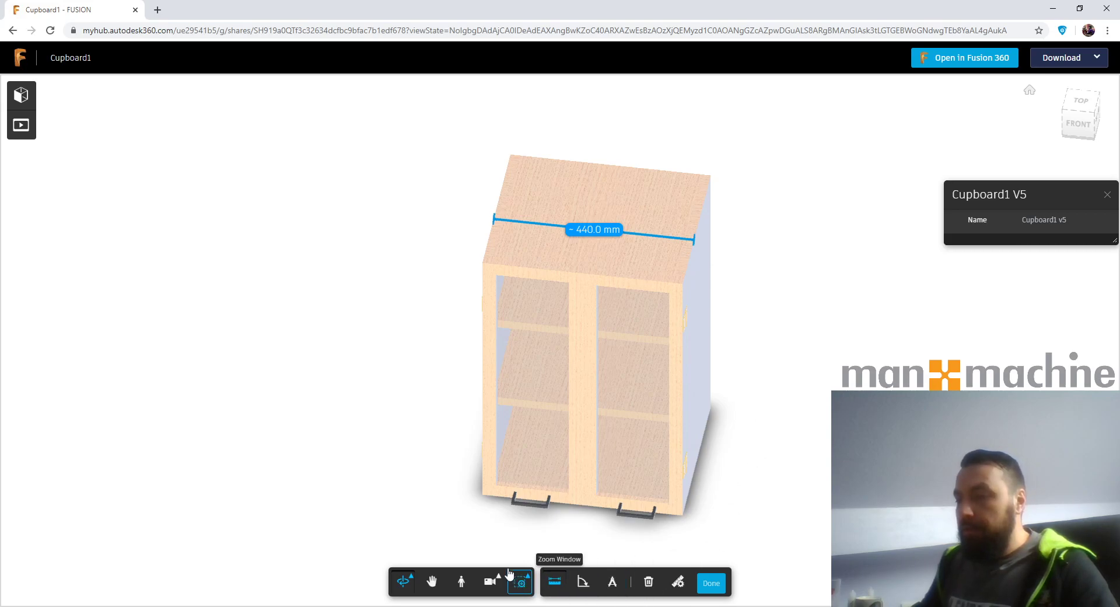
drag(440, 415, 443, 376)
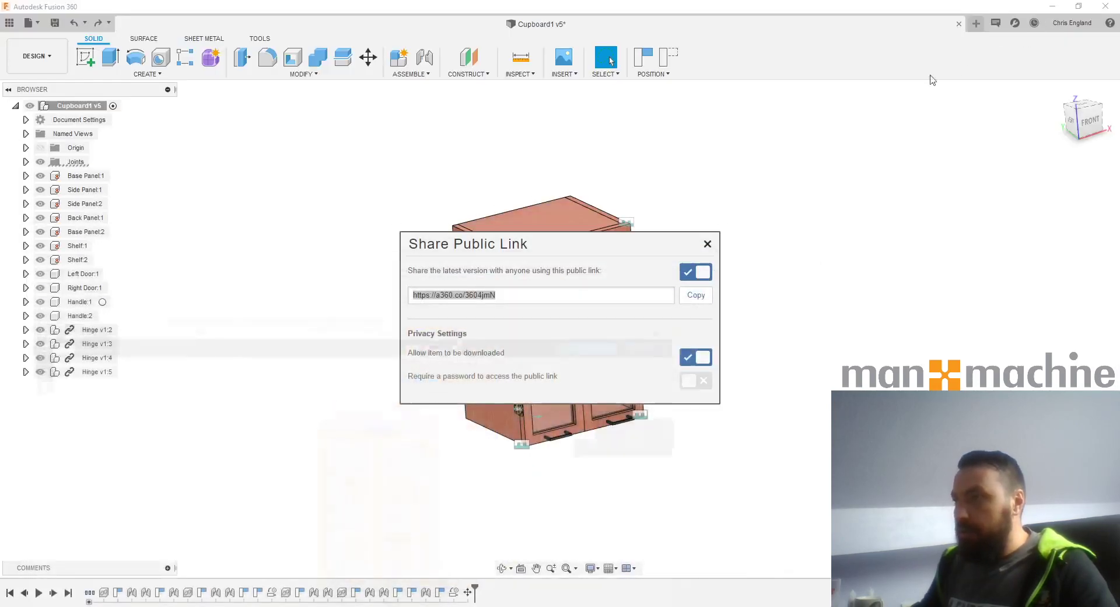
- Return to Fusion 360 and close the Share Public Link dialog
click(1053, 9)
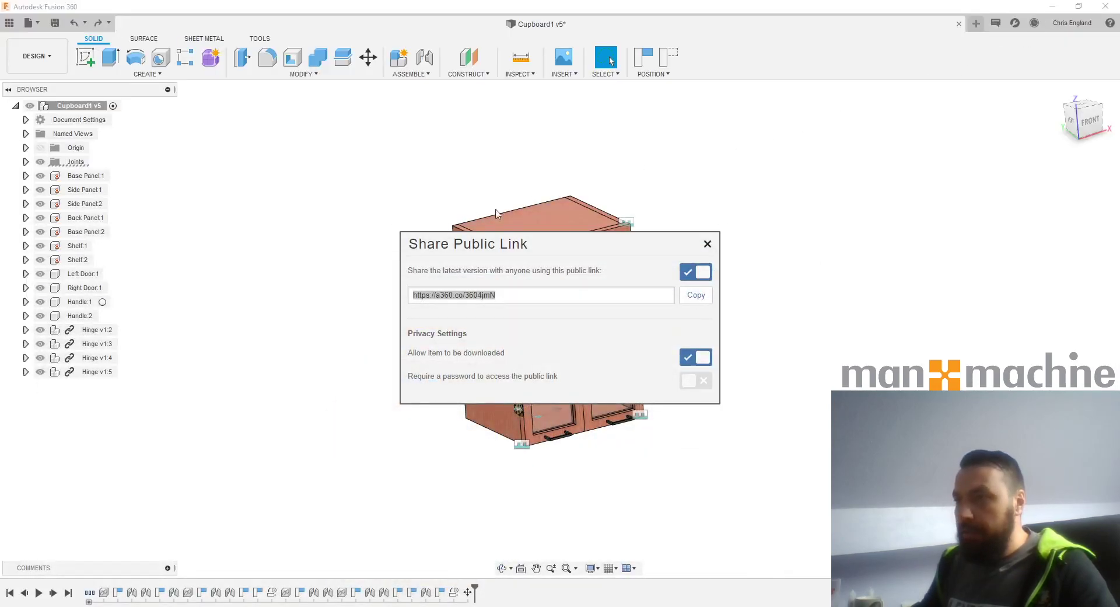
click(707, 244)
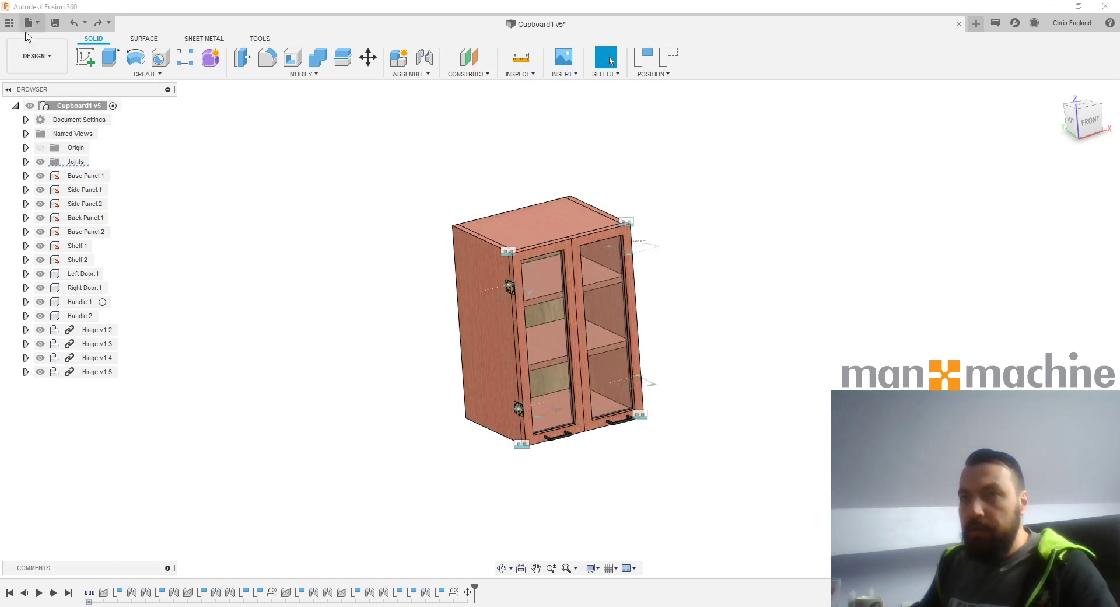
- Open the account's My Profile page in the web browser and maximise its window
click(1072, 23)
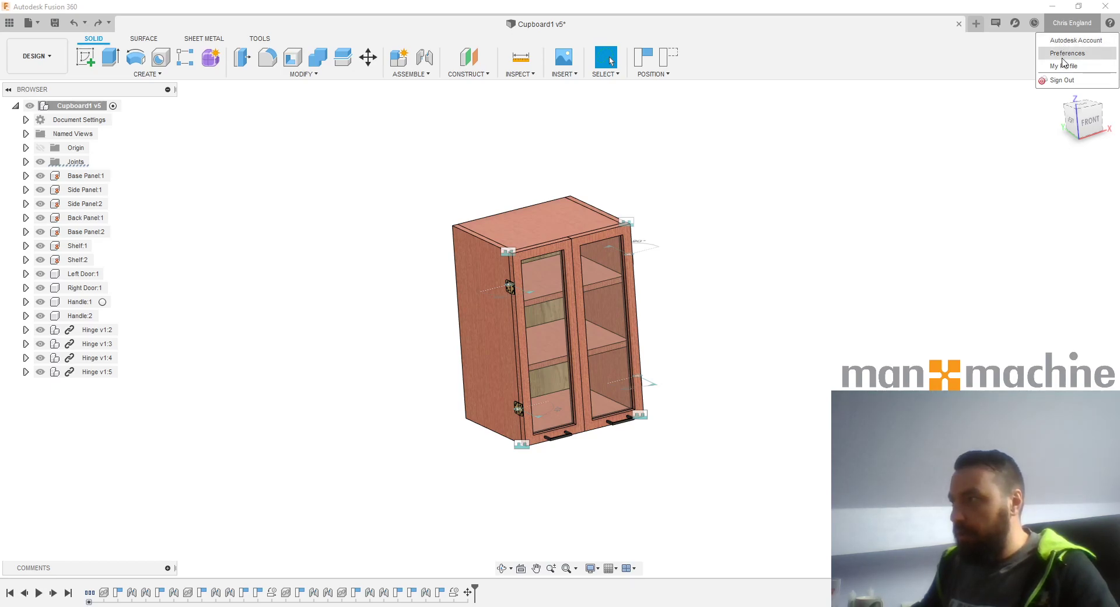
click(953, 136)
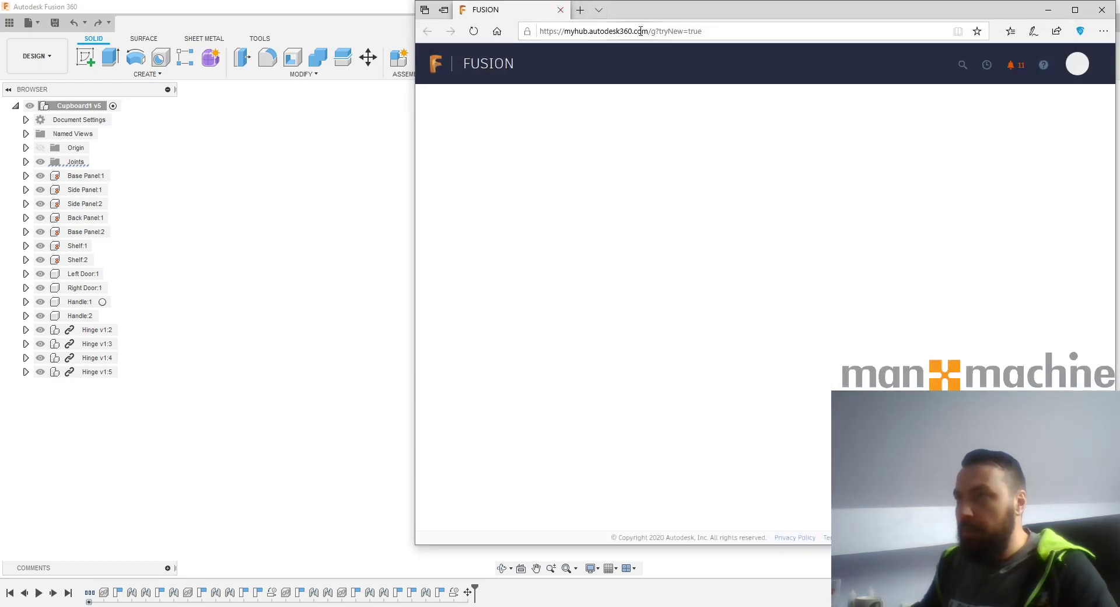
drag(658, 14, 528, 0)
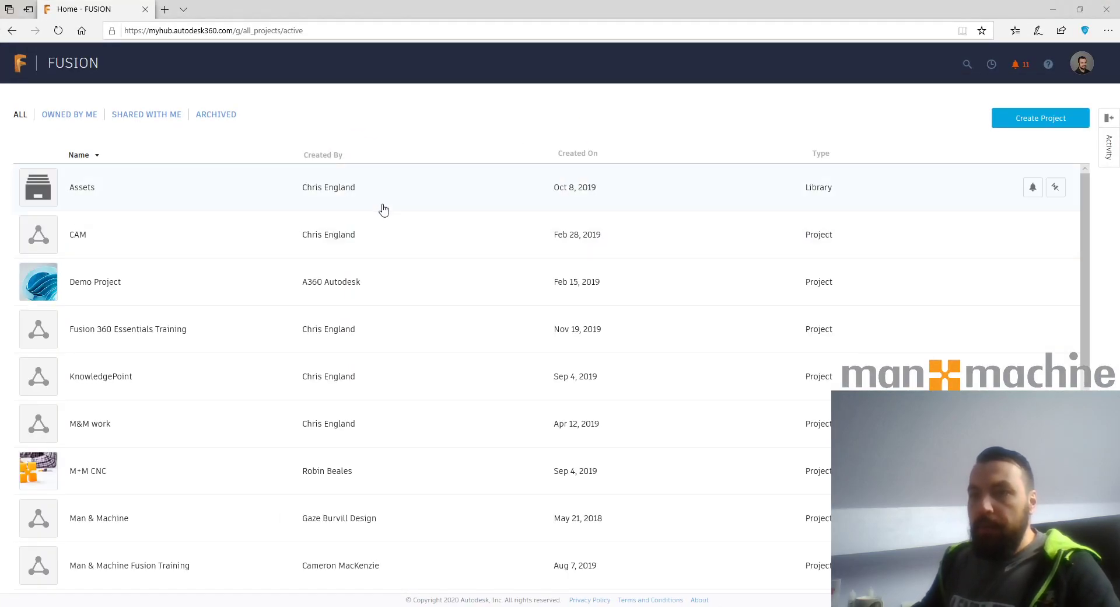
- Open the Cupboard1 design from the "Episode 7 - Presenting Your Design" folder in the Youtube Live project
scroll(383, 210, down, 8)
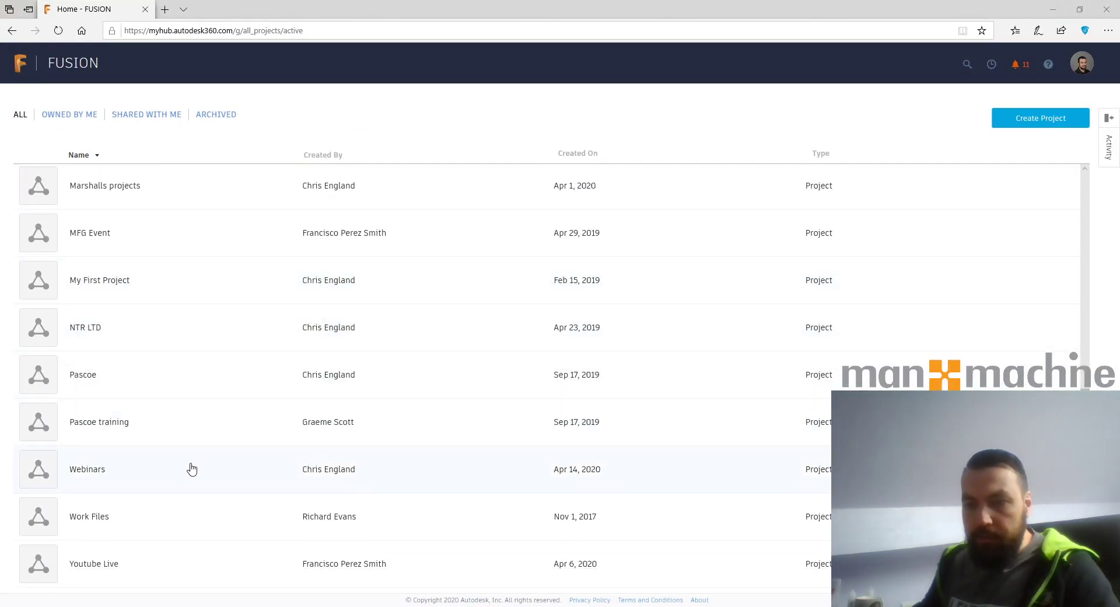
click(148, 561)
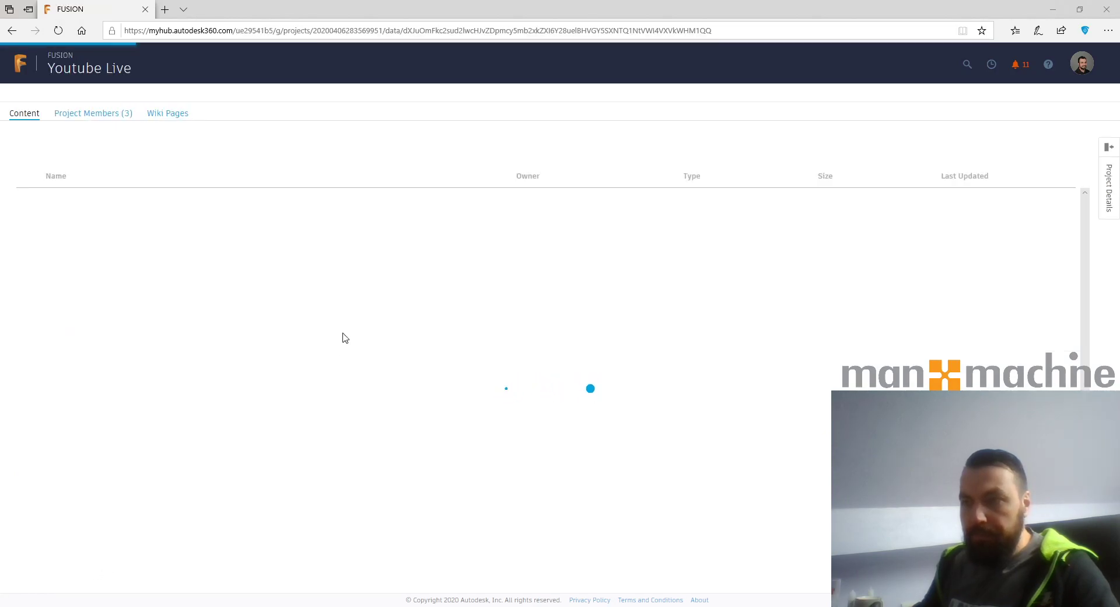
click(183, 317)
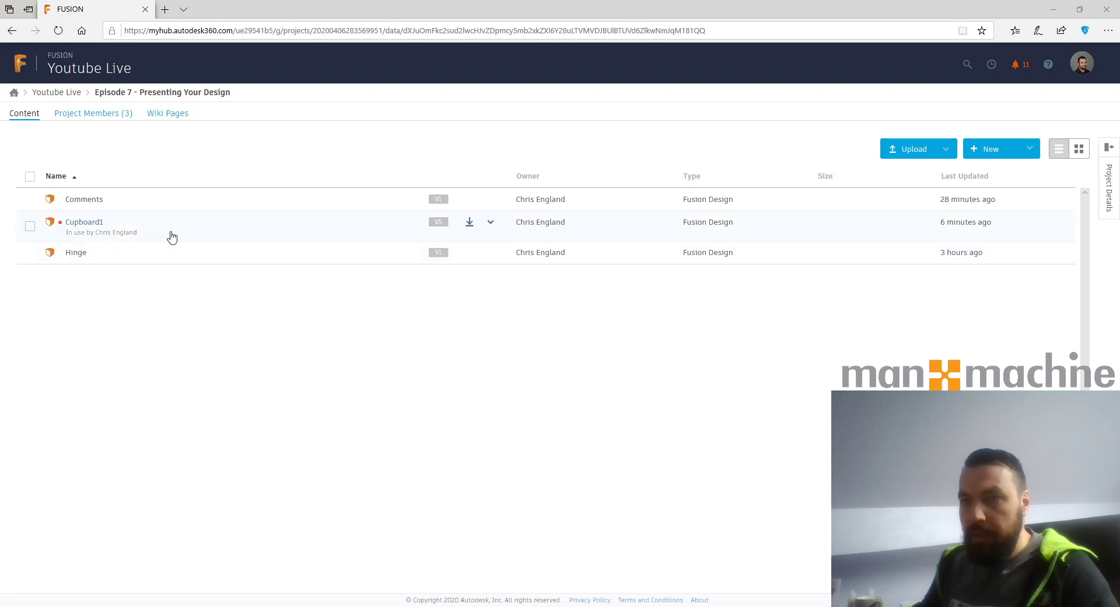
click(170, 235)
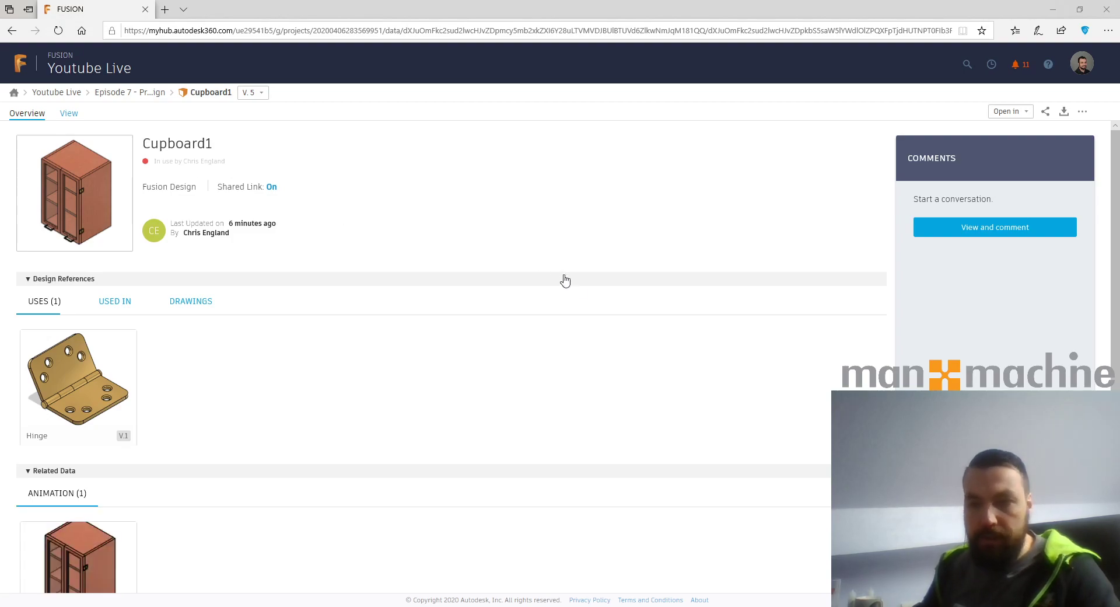
- Show Cupboard1 in the hub's 3D viewer and inspect the model from several angles
click(97, 209)
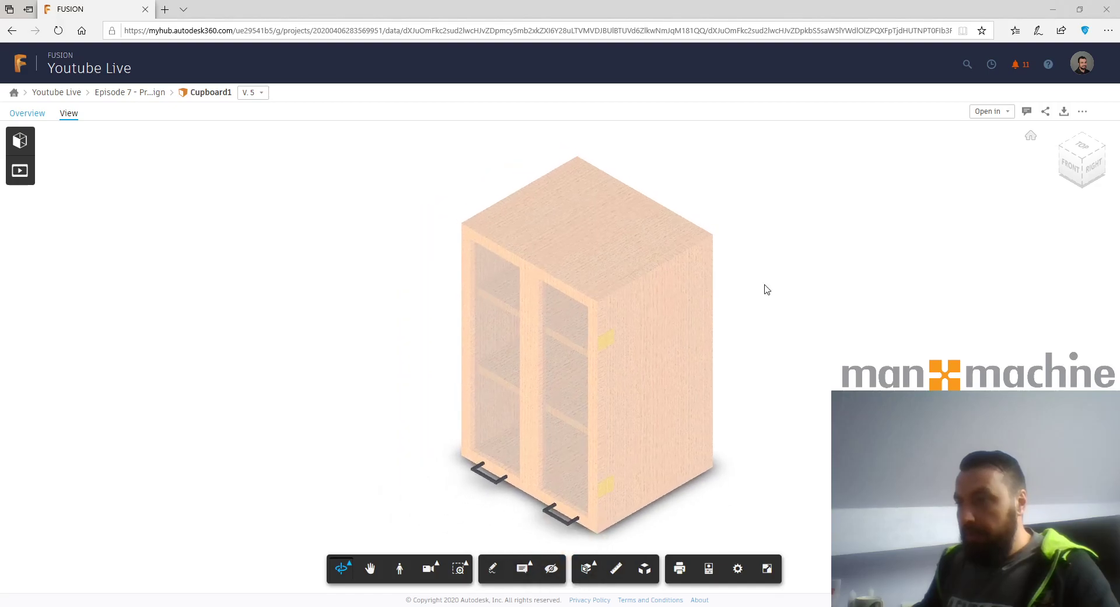
drag(822, 332, 996, 347)
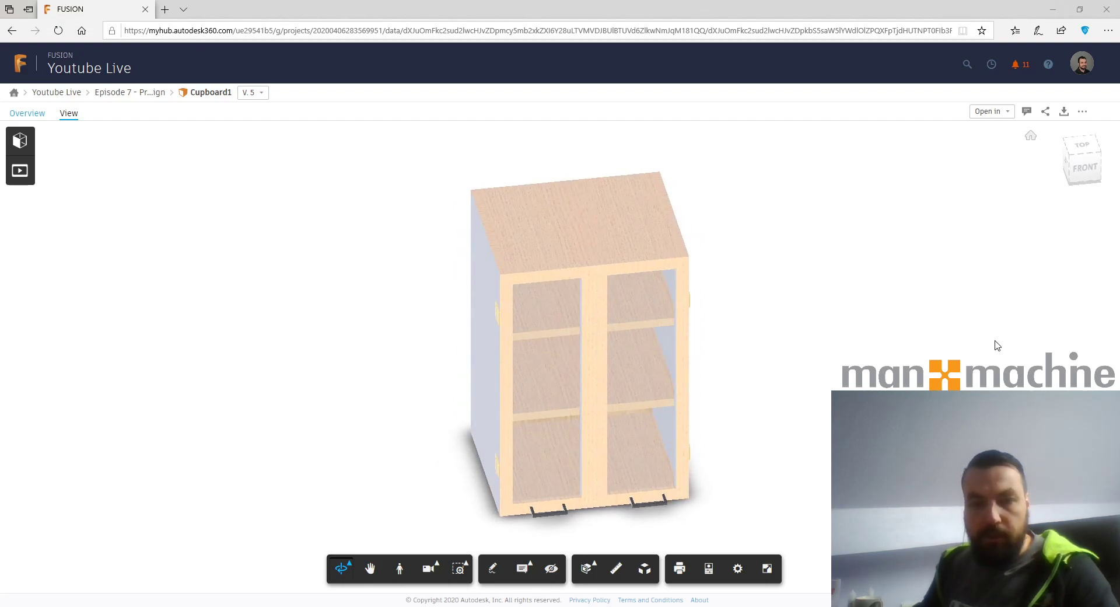
drag(998, 345, 954, 221)
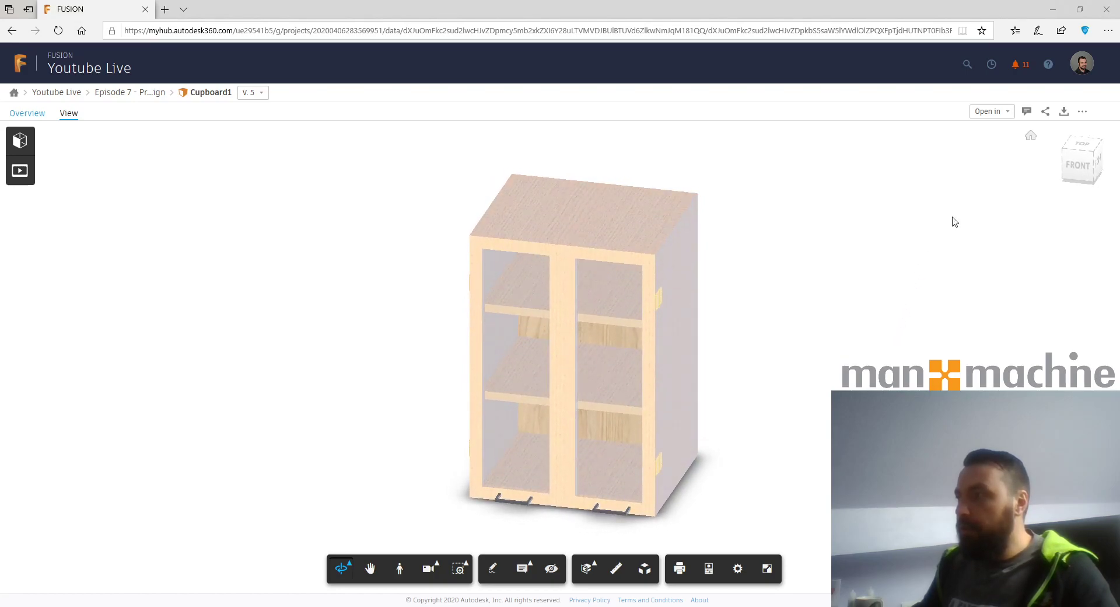
- Post the comment "Is this Complete" on the Cupboard1 design in the web hub
click(1028, 112)
click(928, 228)
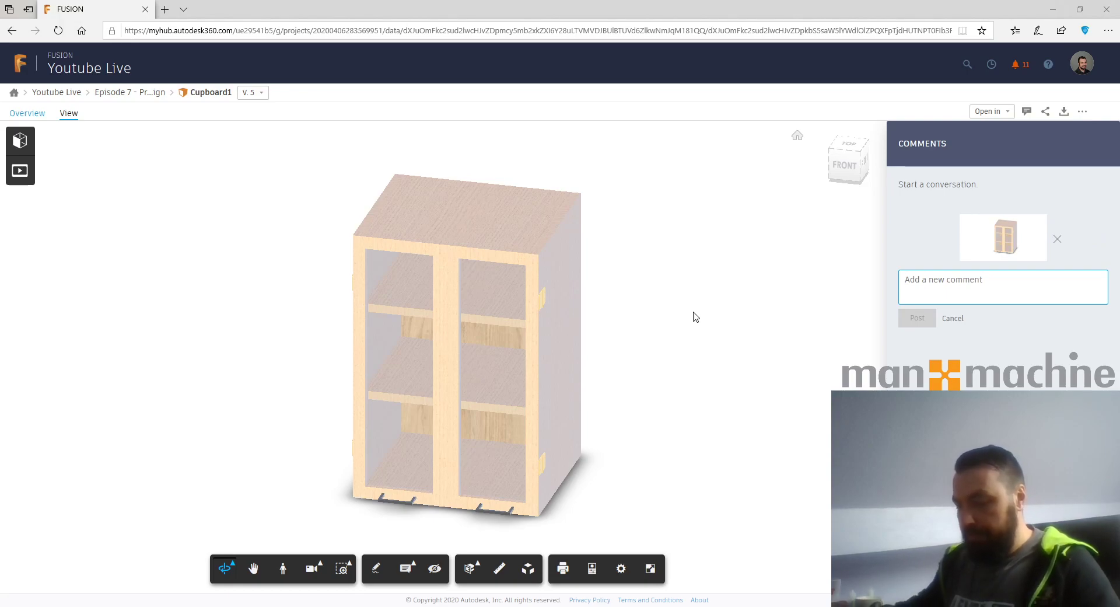
text(Is this)
text(Complete)
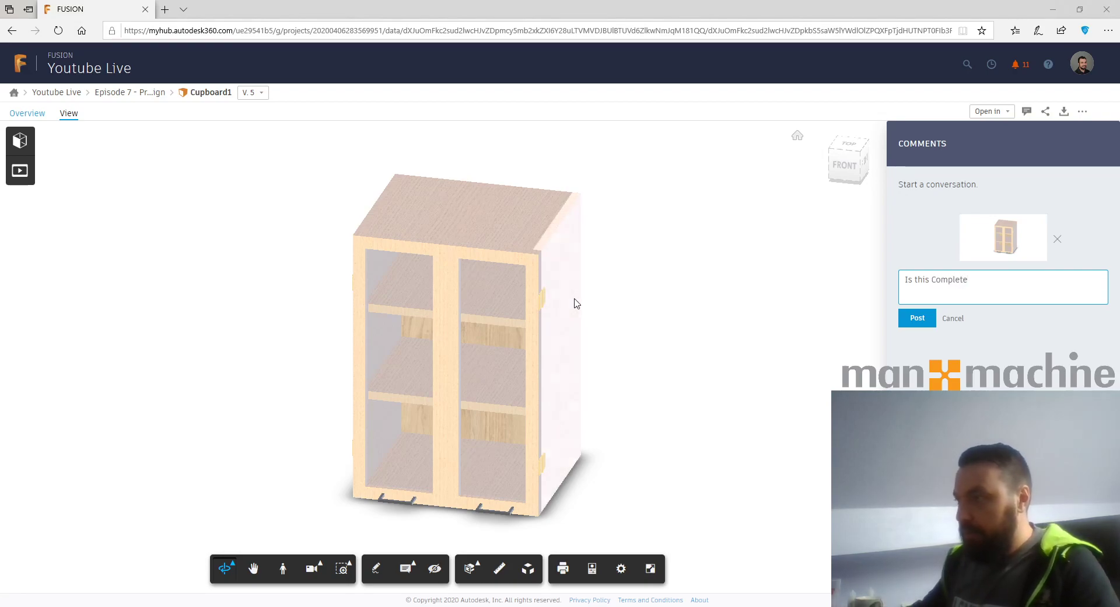
click(917, 319)
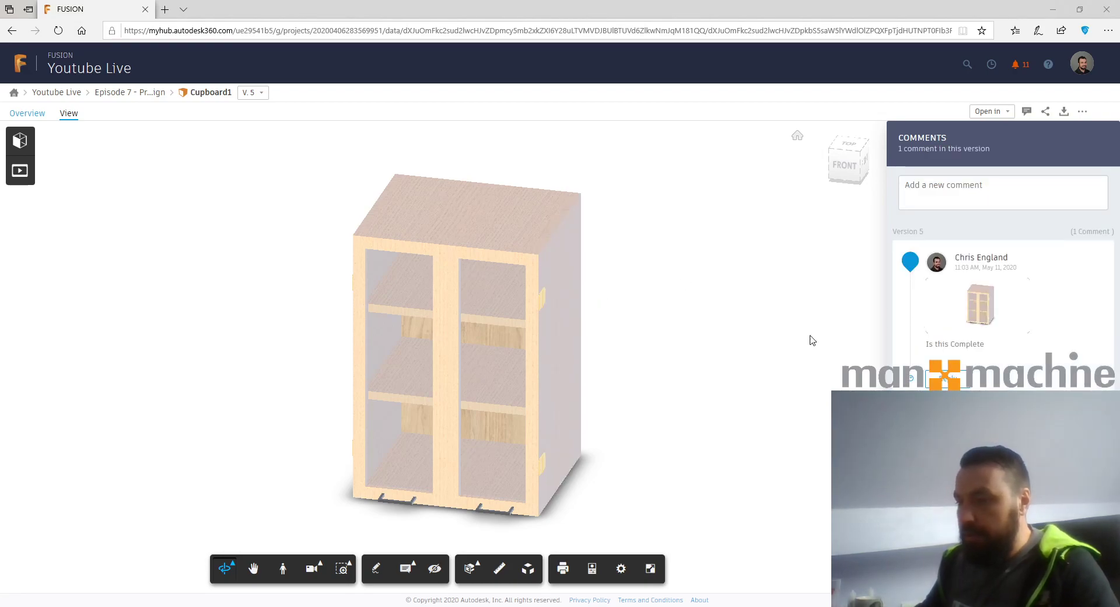
- Switch to Fusion 360 and refresh the design's comments to find the newly posted question
key(alt+Tab)
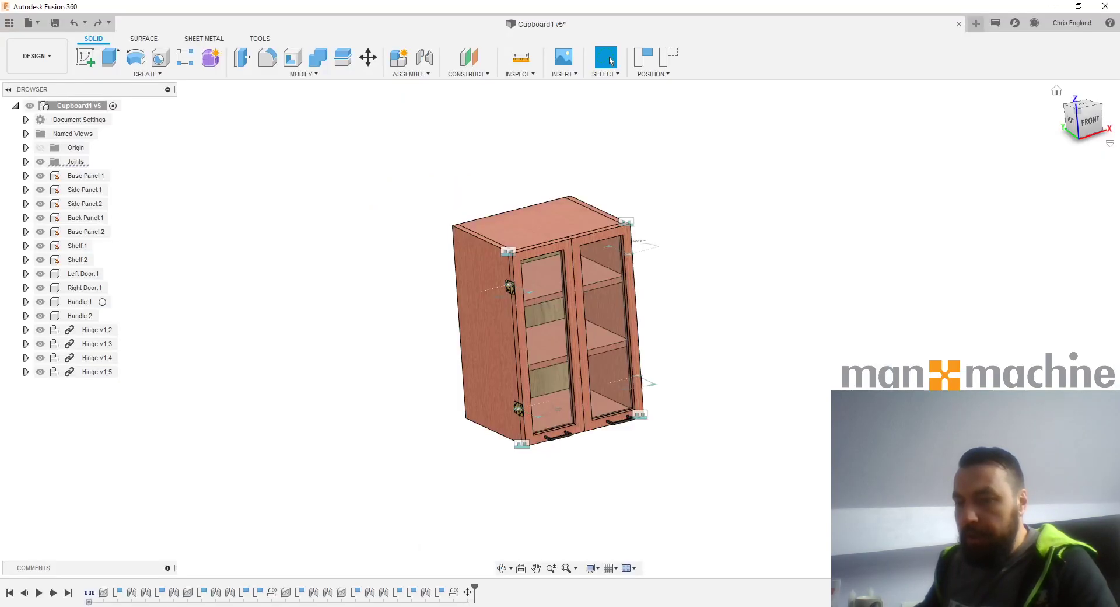
click(167, 569)
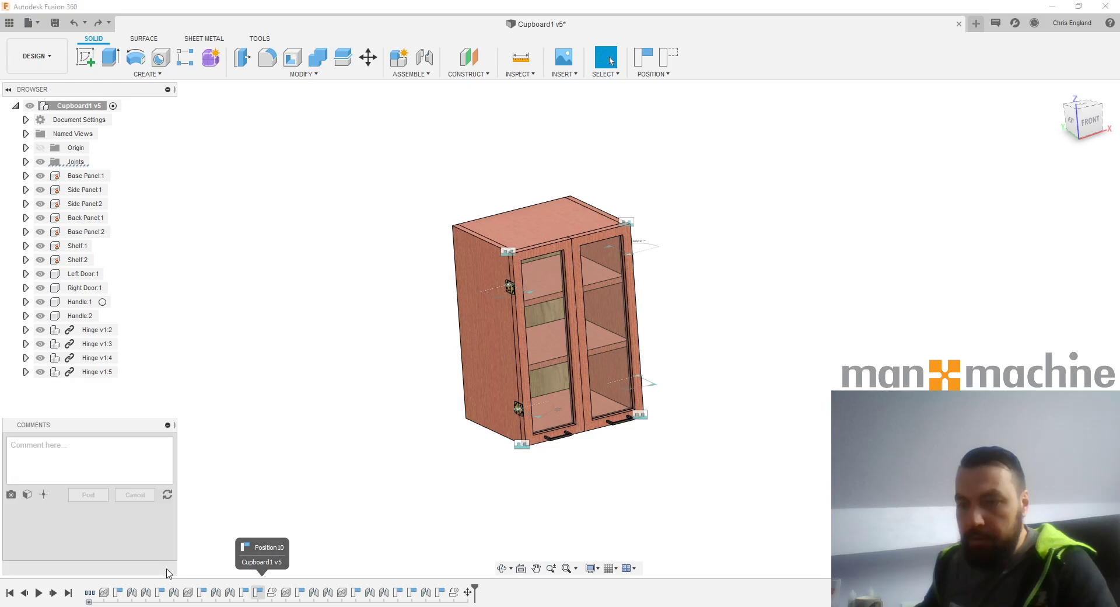
click(169, 495)
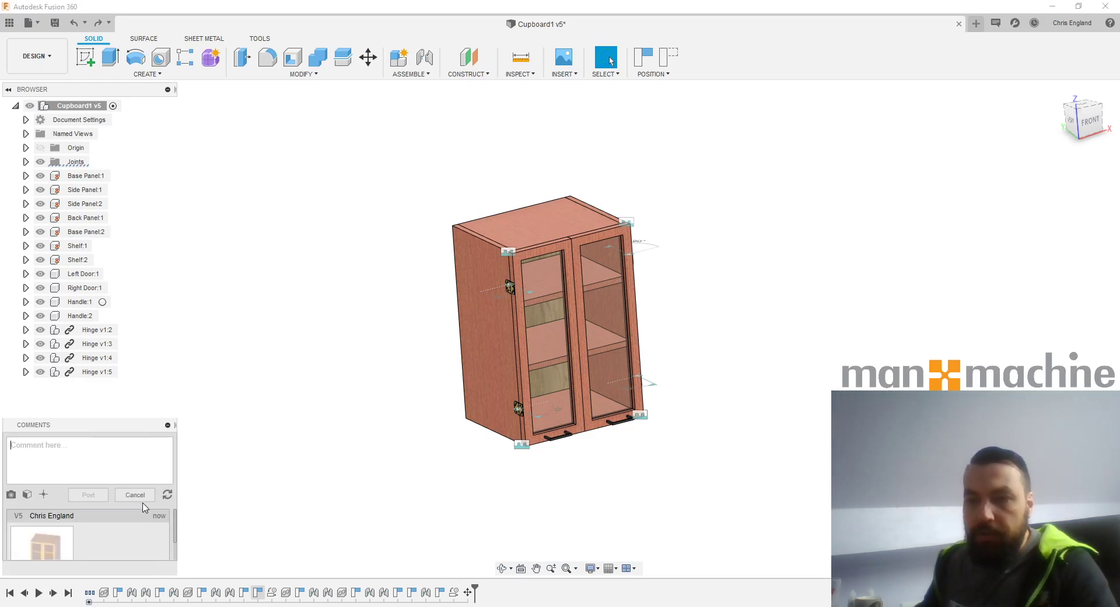
scroll(81, 548, down, 1)
scroll(86, 539, down, 1)
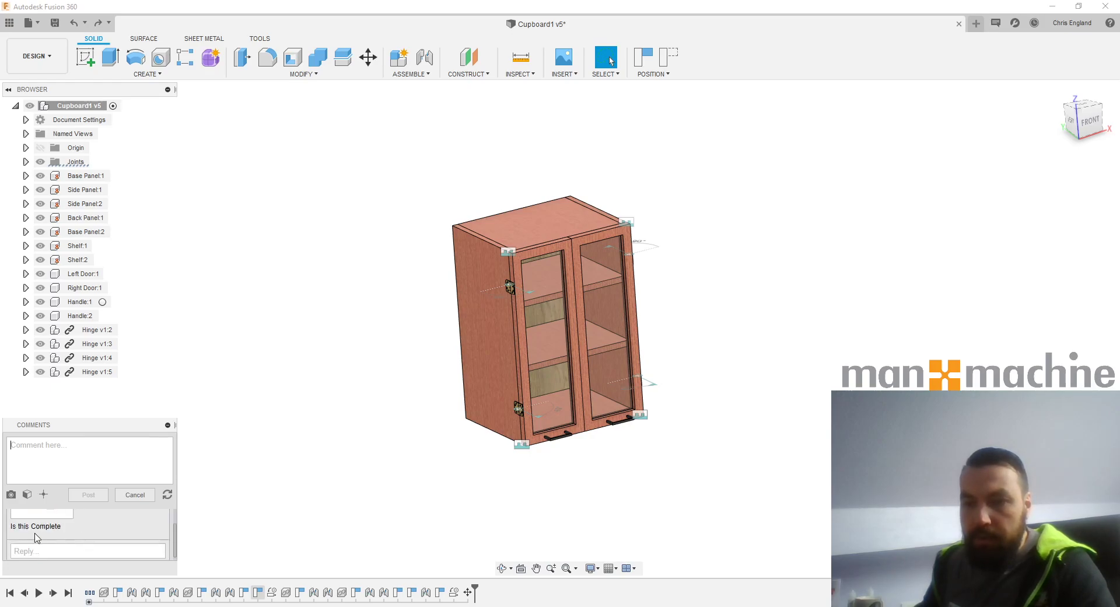
- Reply to the "Is this Complete" comment with "Yes we about to render"
click(46, 549)
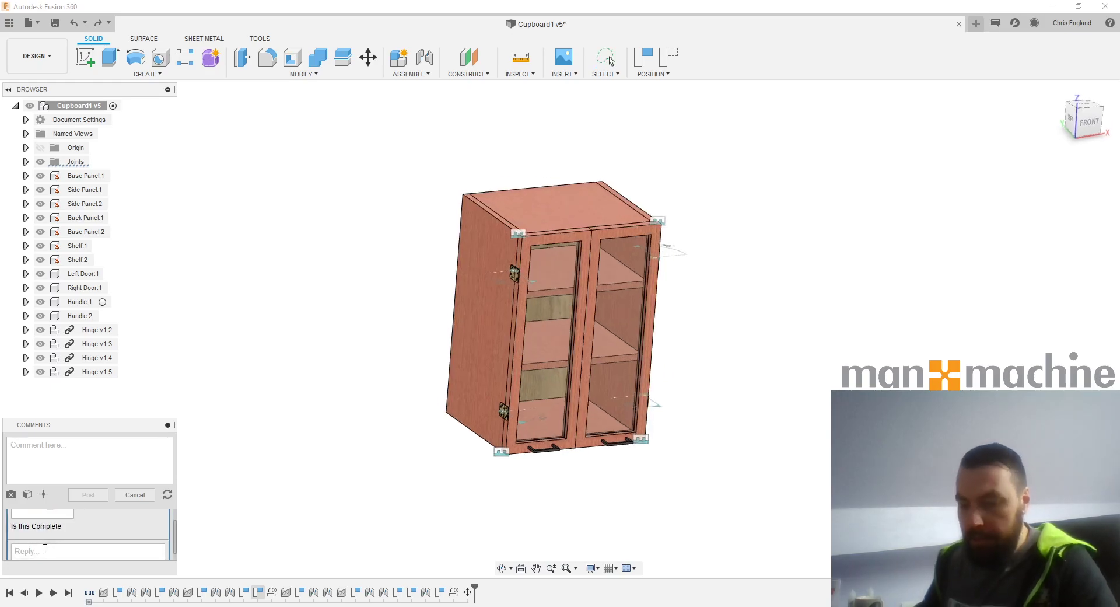
text(Yes)
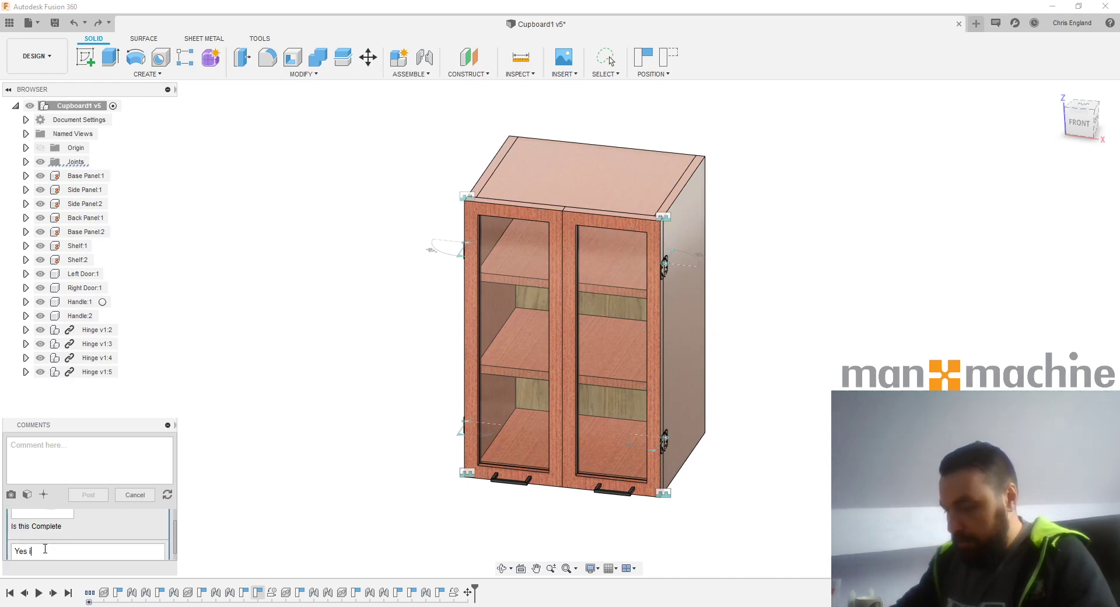
text( we )
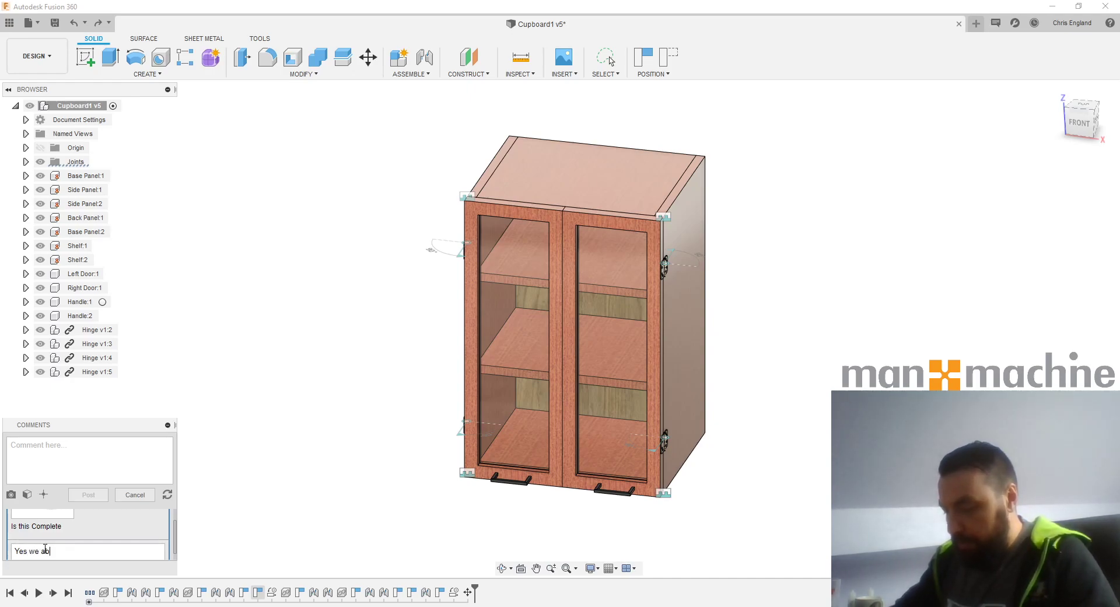
text(about to render)
key(Return)
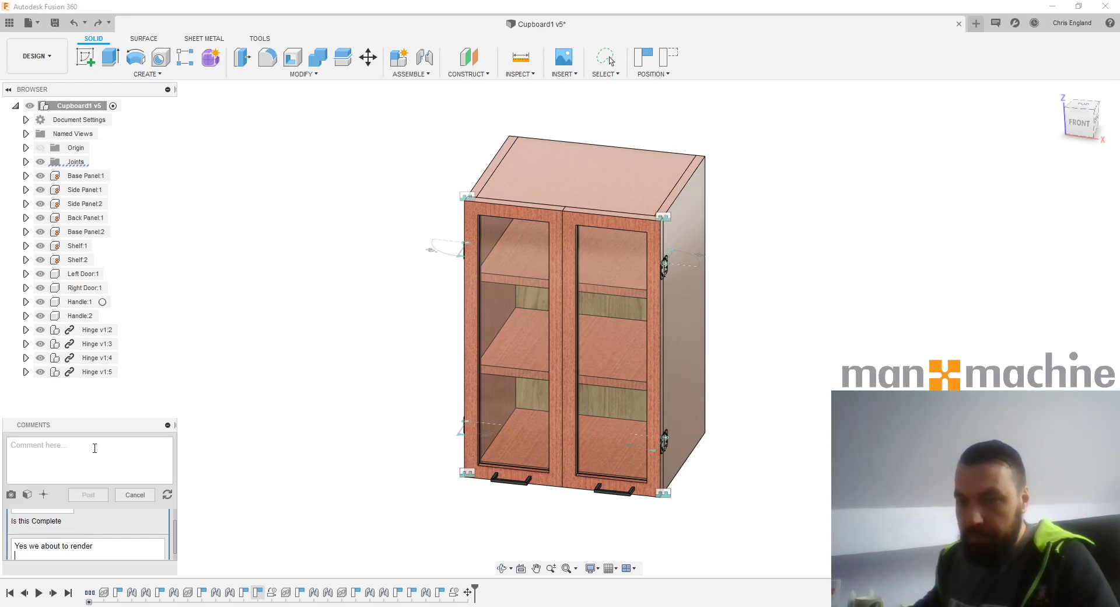
click(101, 547)
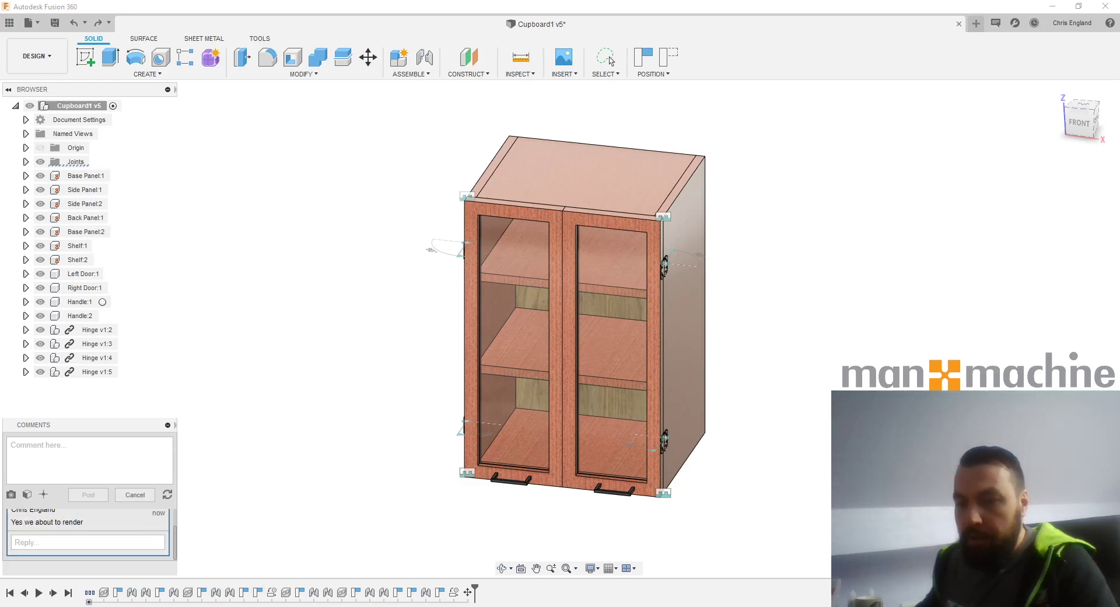
- Check for the reply in the browser by reloading the Cupboard1 hub page, and return to Fusion 360
click(178, 578)
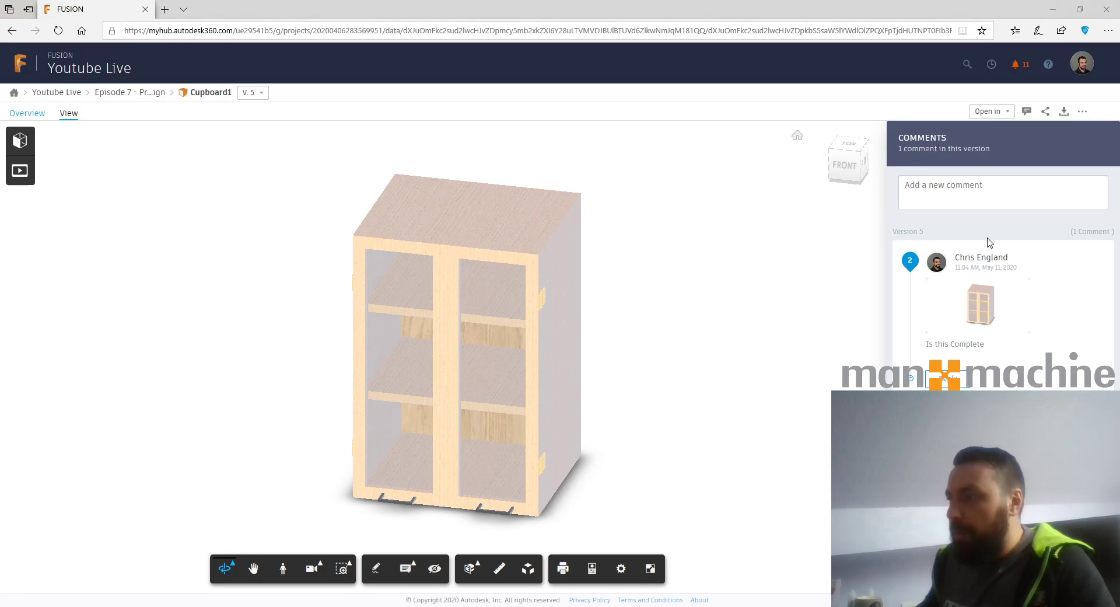
click(1008, 111)
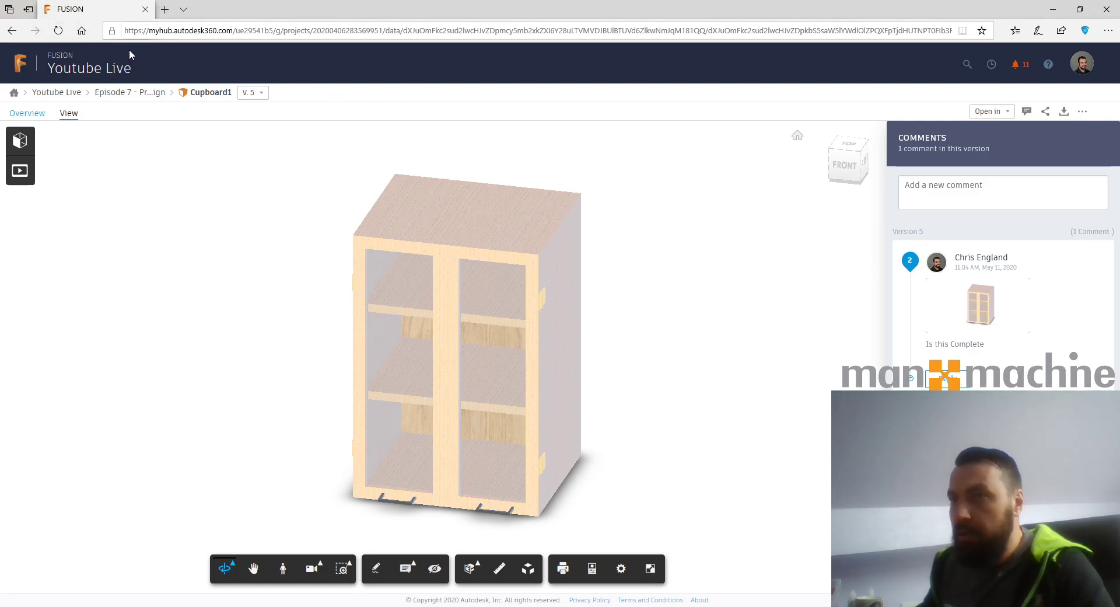
click(58, 30)
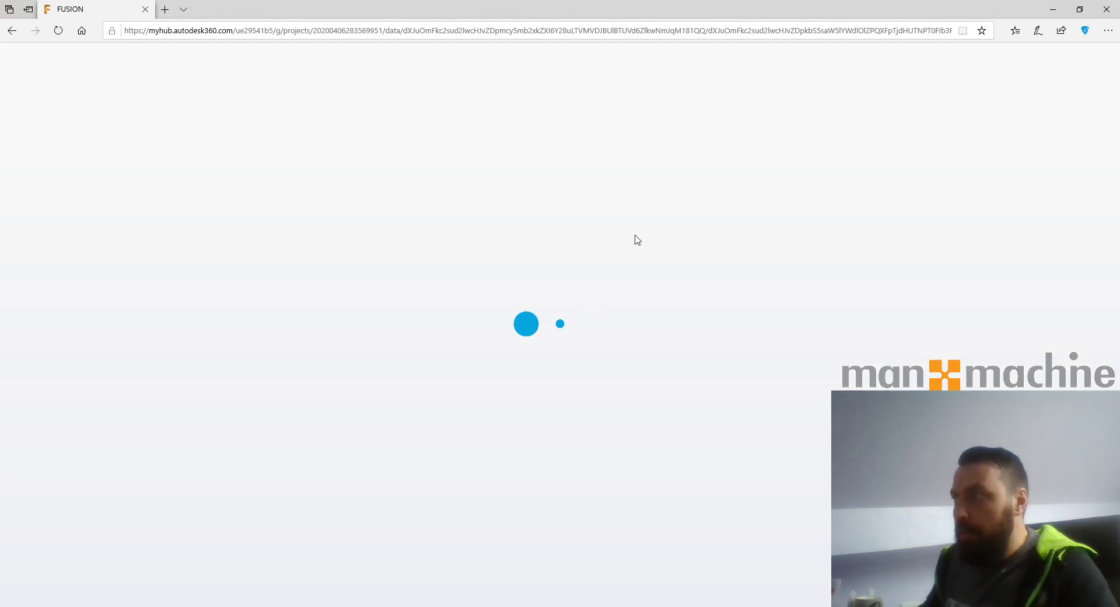
click(1053, 9)
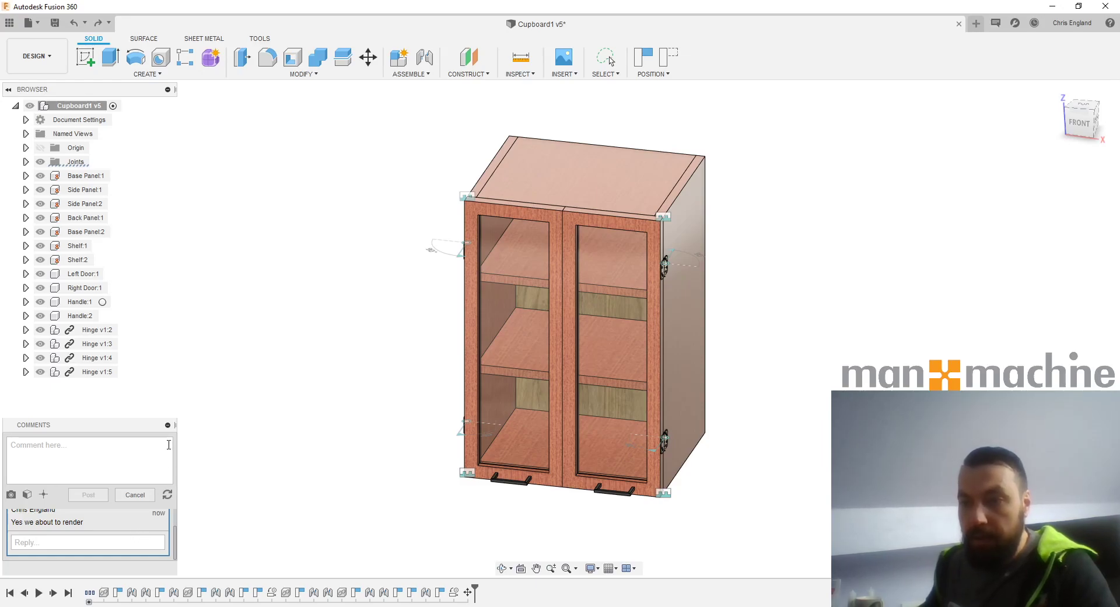
- Collapse the comments and switch the cupboard design to the Animation workspace
click(168, 425)
scroll(509, 443, down, 1)
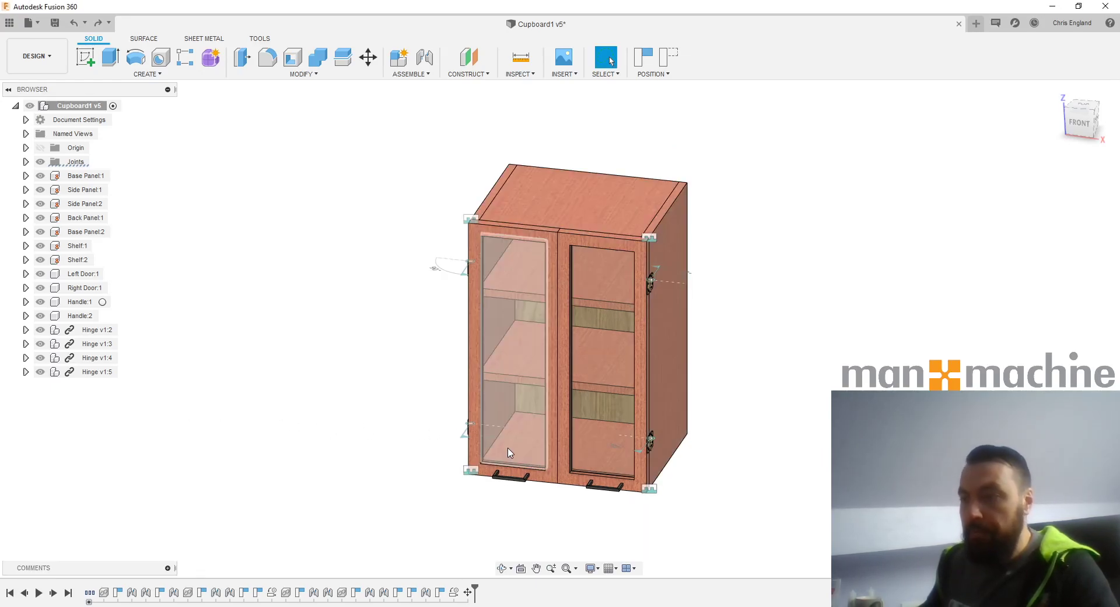
middle_drag(357, 467, 466, 426)
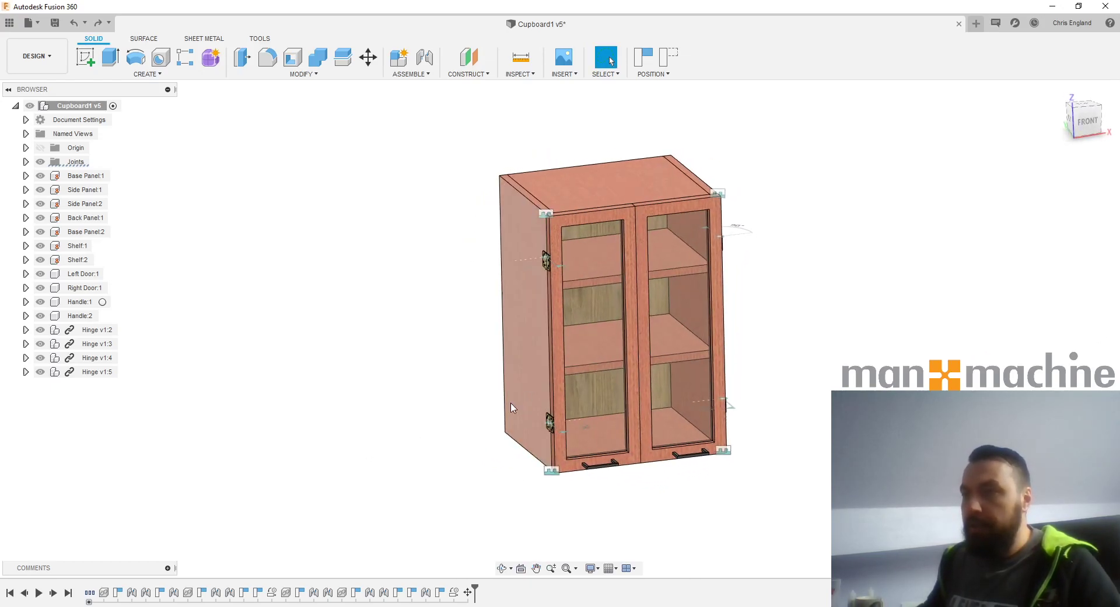
click(56, 67)
click(74, 145)
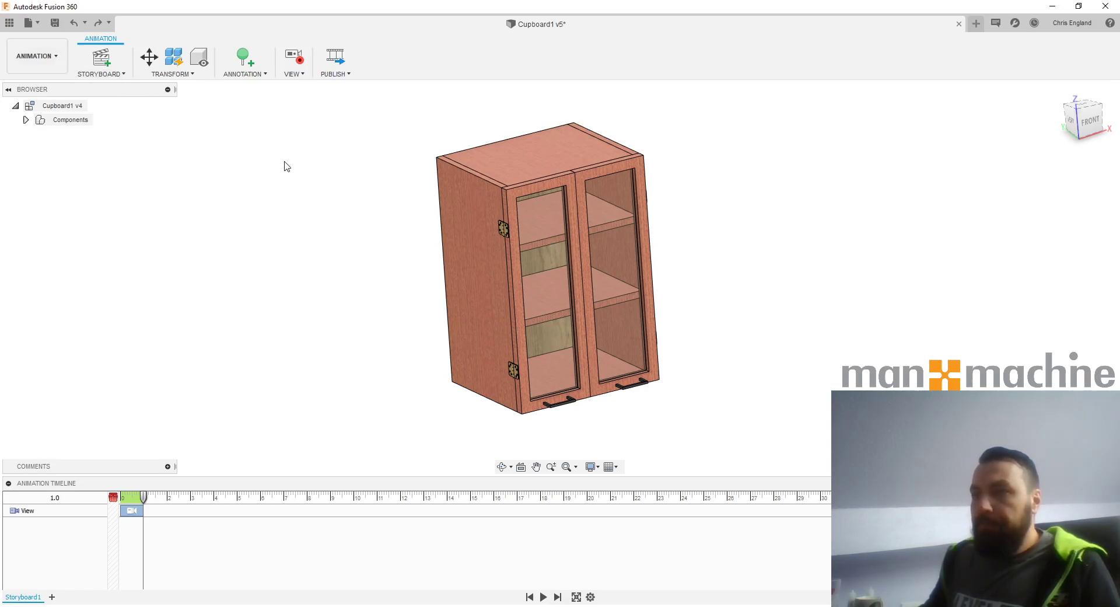
middle_drag(282, 188, 295, 195)
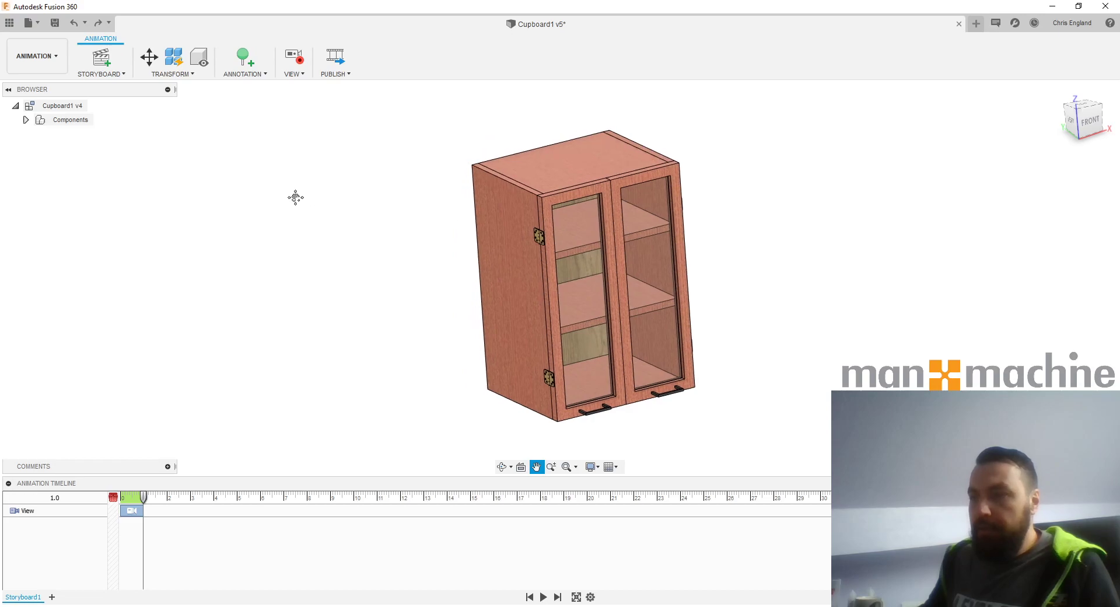
scroll(357, 276, down, 1)
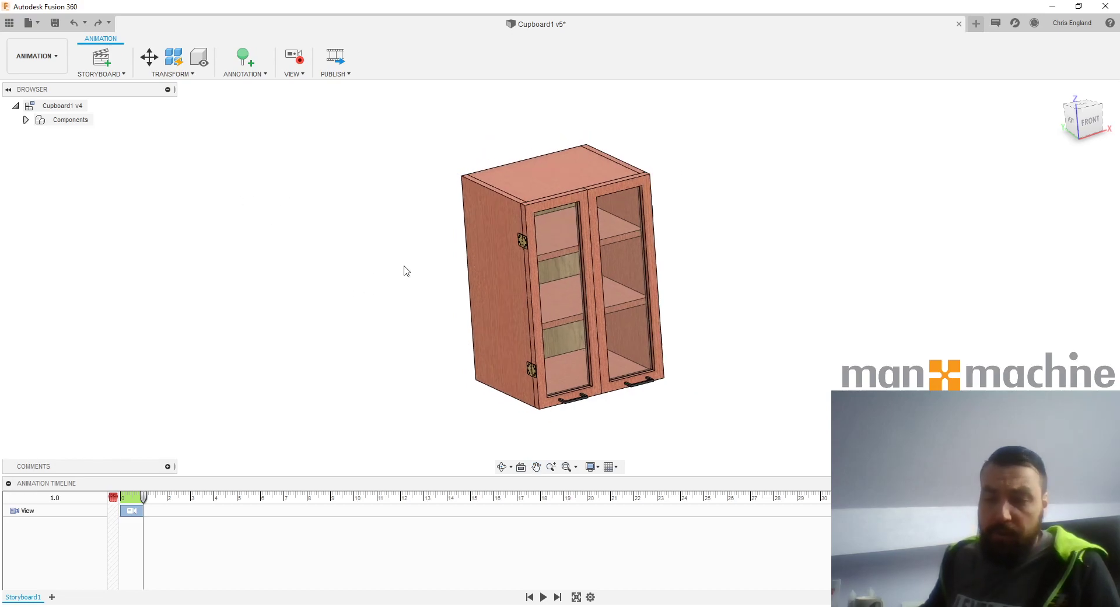
- Transform both door handles together in the storyboard, moving them out from the doors by a Y Distance of 250 mm
click(149, 59)
click(506, 289)
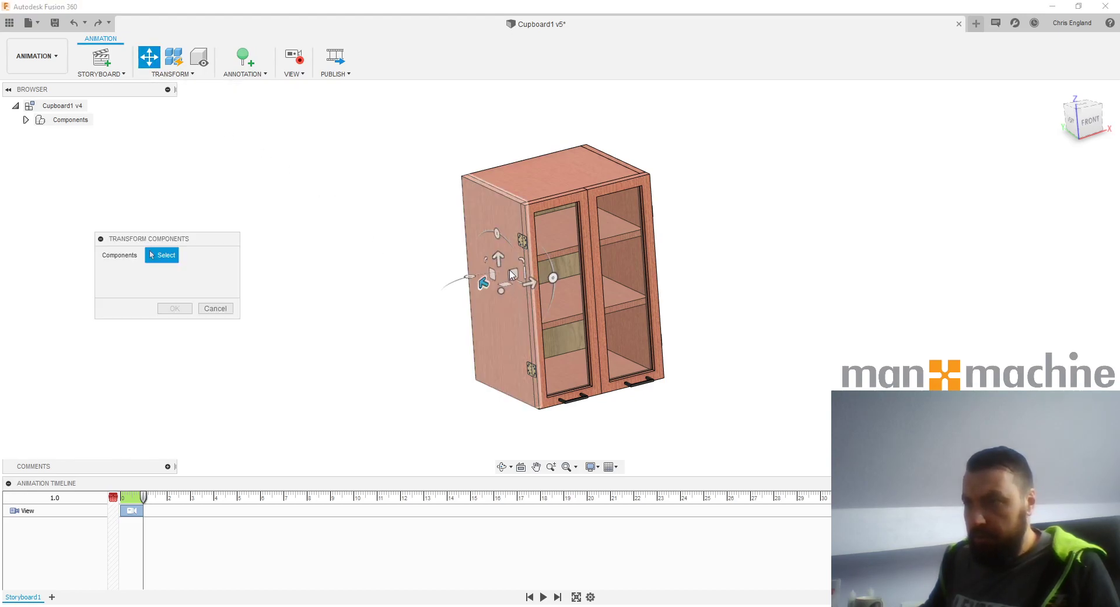
click(539, 211)
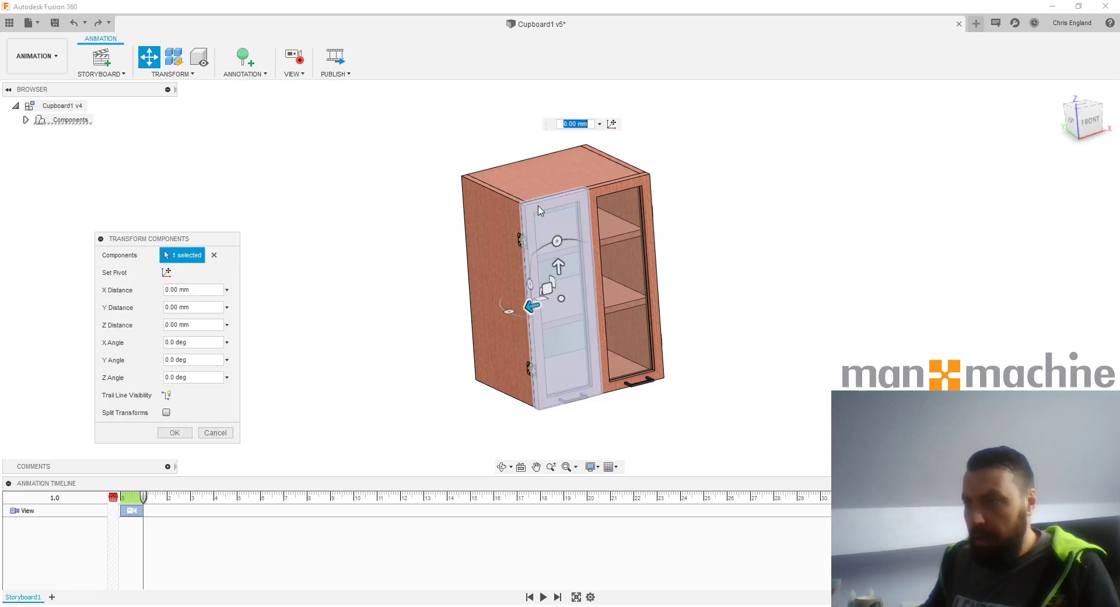
click(214, 255)
click(581, 406)
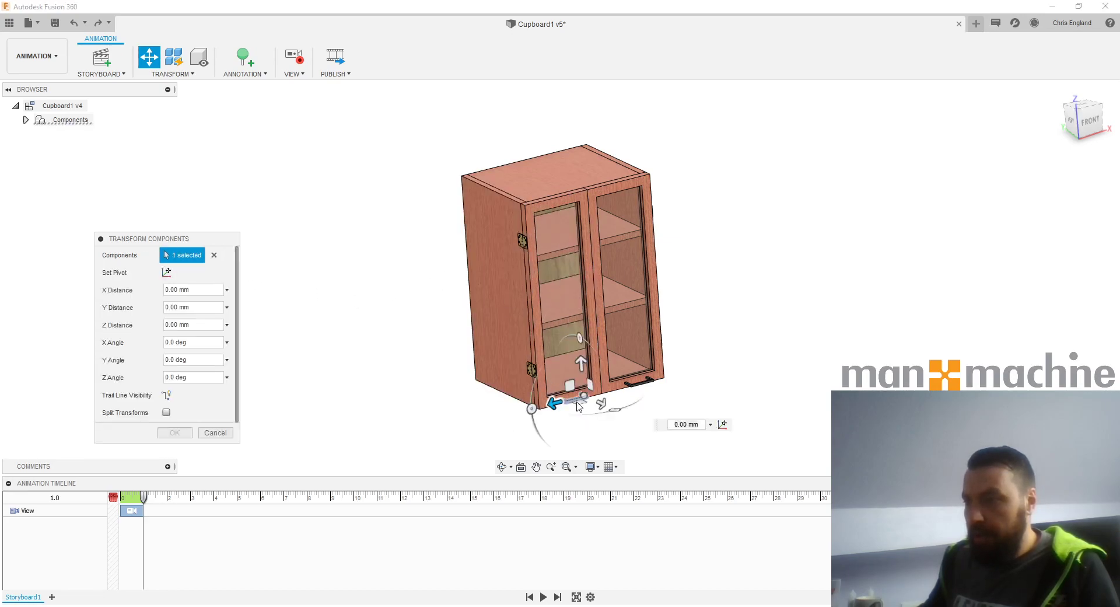
click(638, 386)
drag(626, 382, 710, 408)
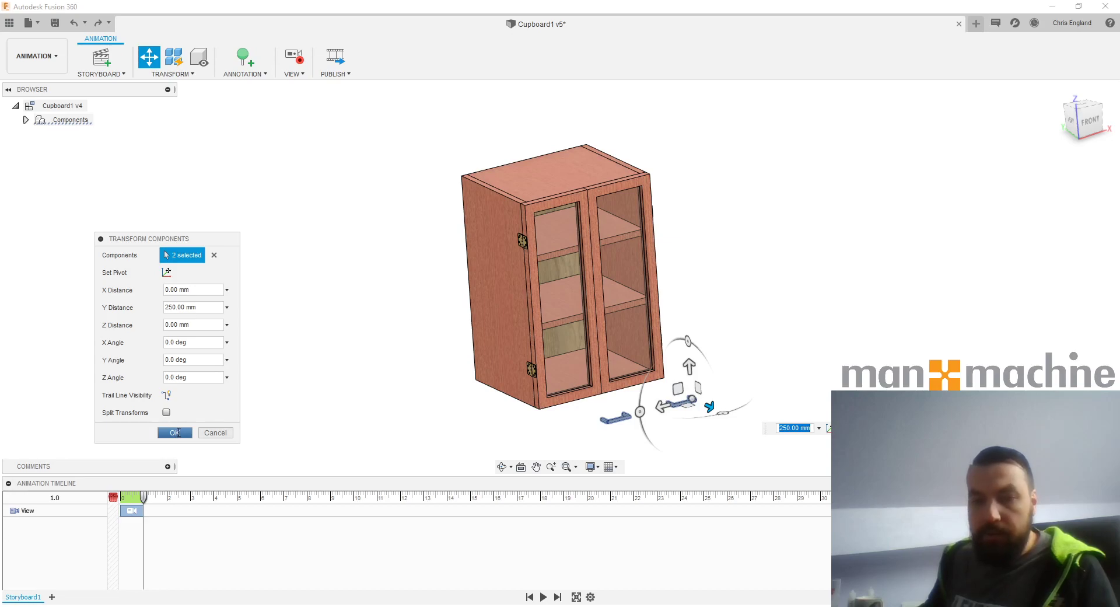
click(174, 432)
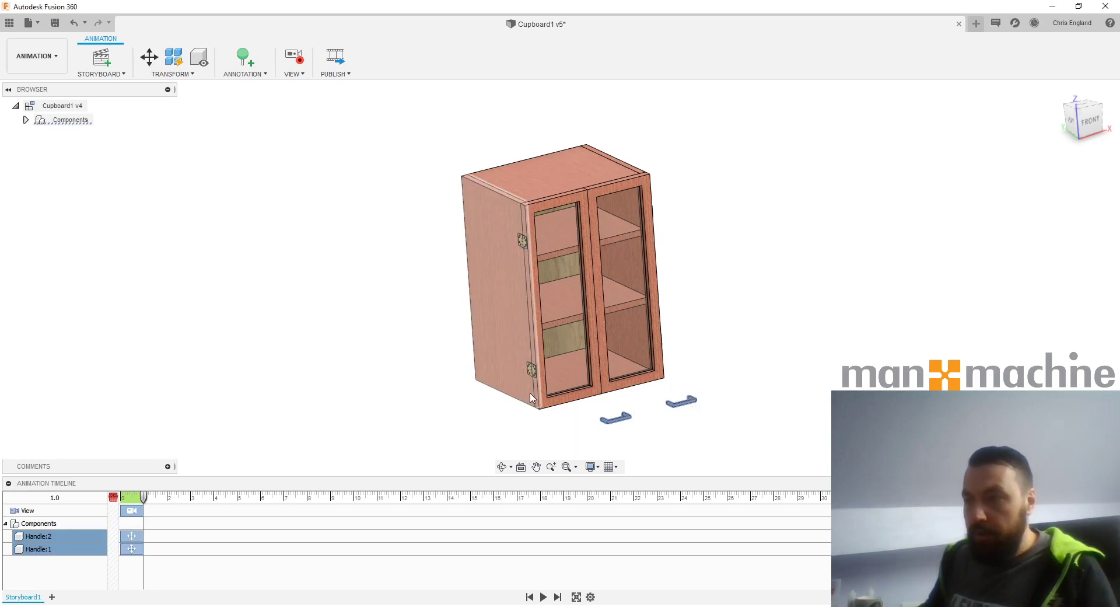
- Transform both halves of the left door's upper and lower hinges together, moving them away from the cupboard by a Y Distance of 150 mm
middle_drag(467, 433, 393, 395)
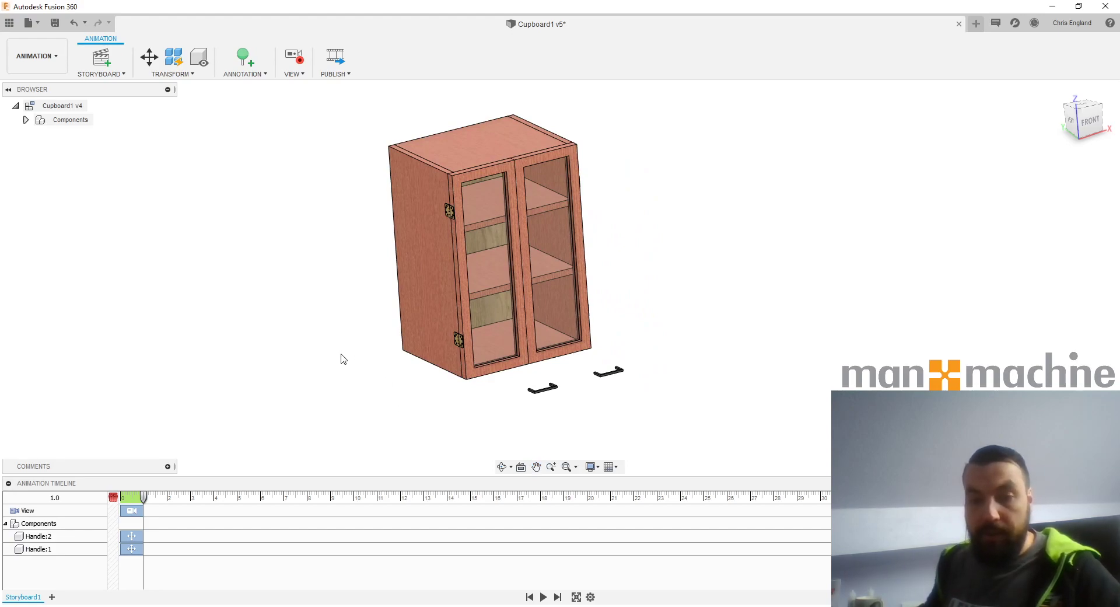
shift+middle_drag(358, 354, 533, 380)
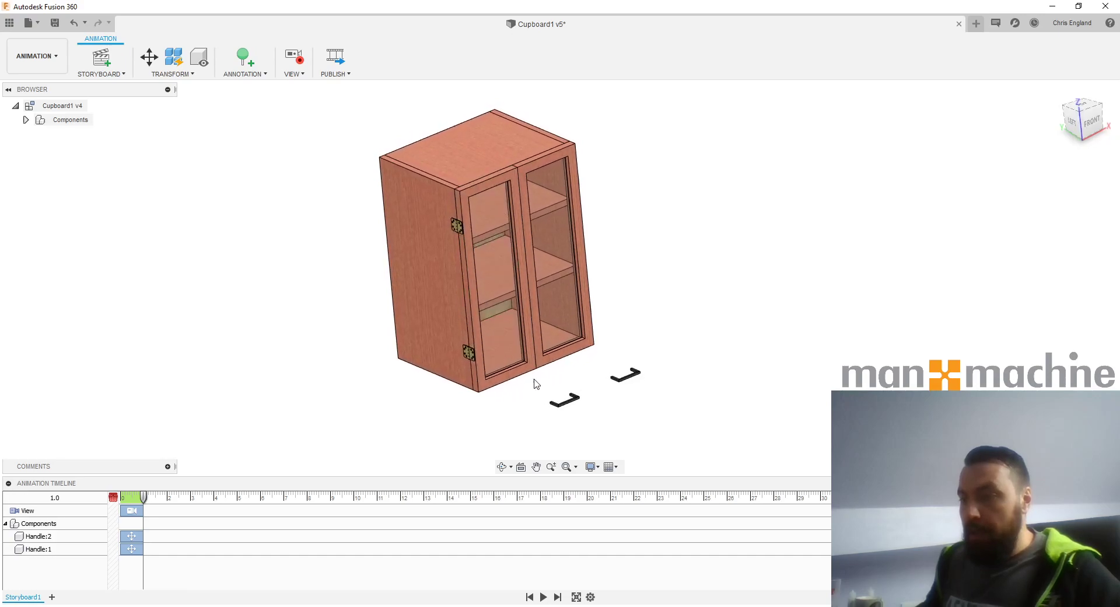
click(153, 59)
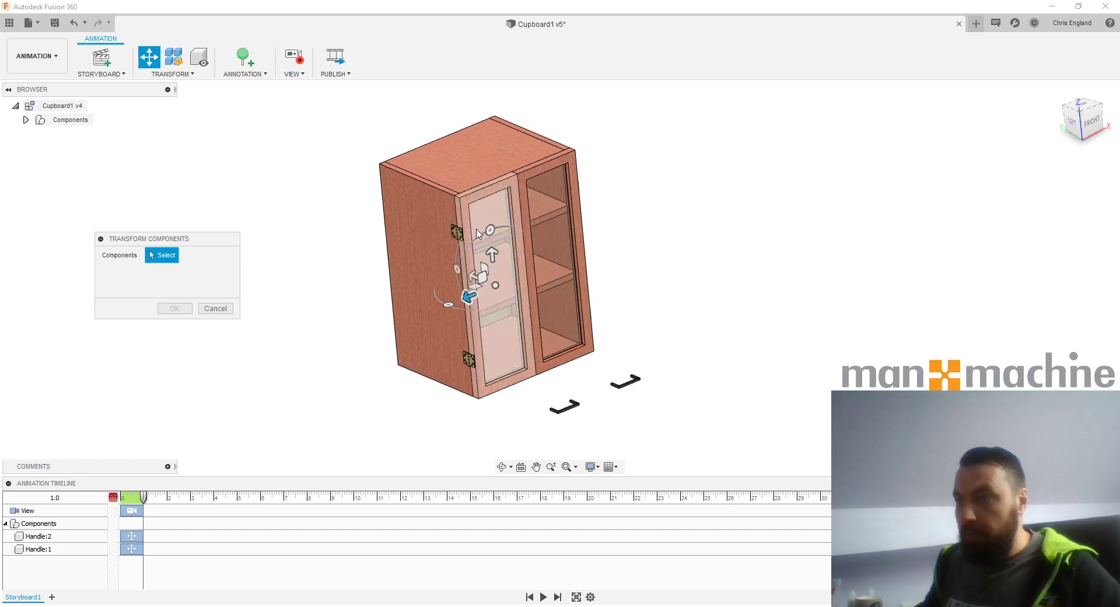
scroll(454, 233, up, 5)
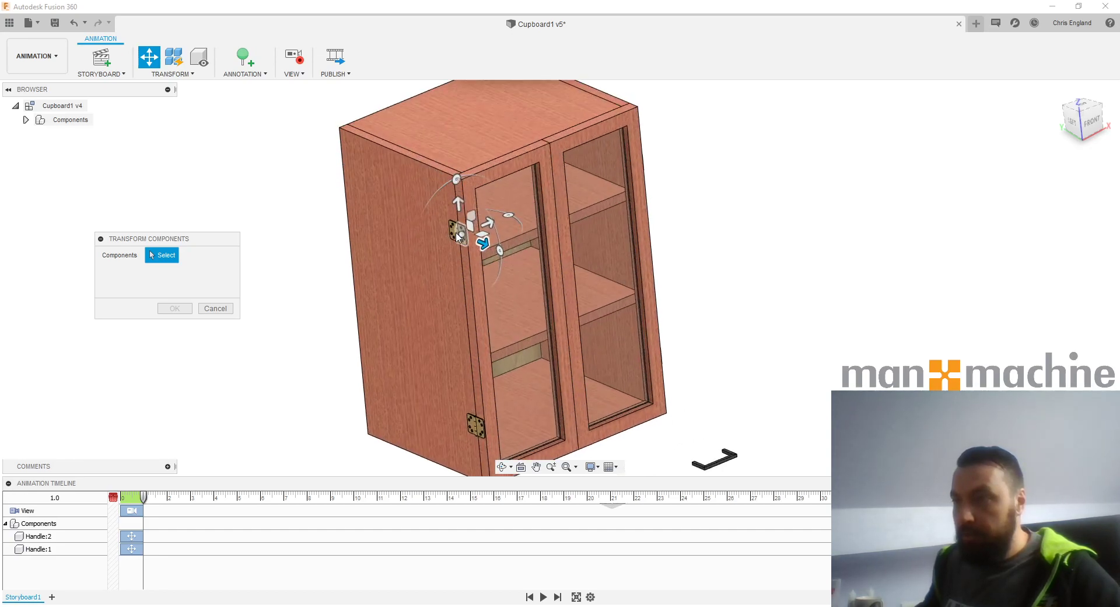
click(455, 234)
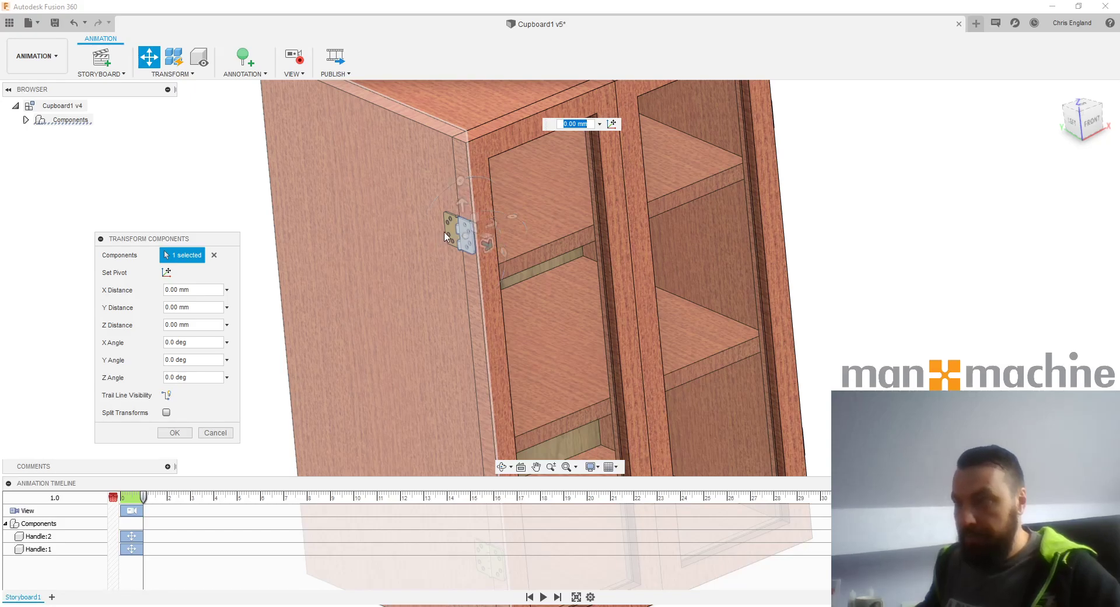
click(459, 232)
scroll(452, 224, down, 3)
scroll(452, 220, down, 1)
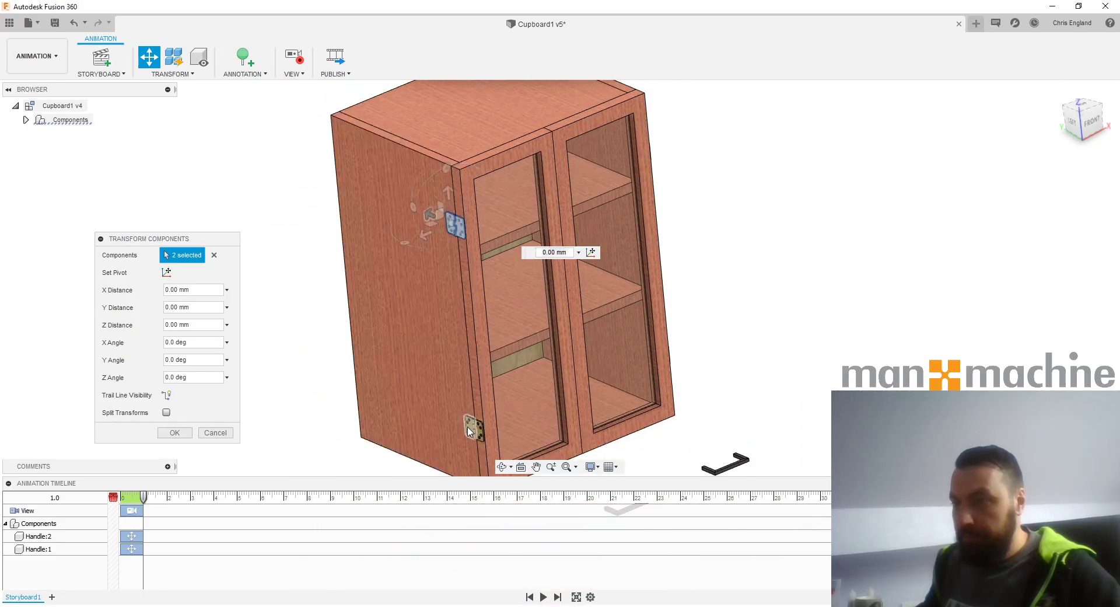
click(478, 427)
click(483, 431)
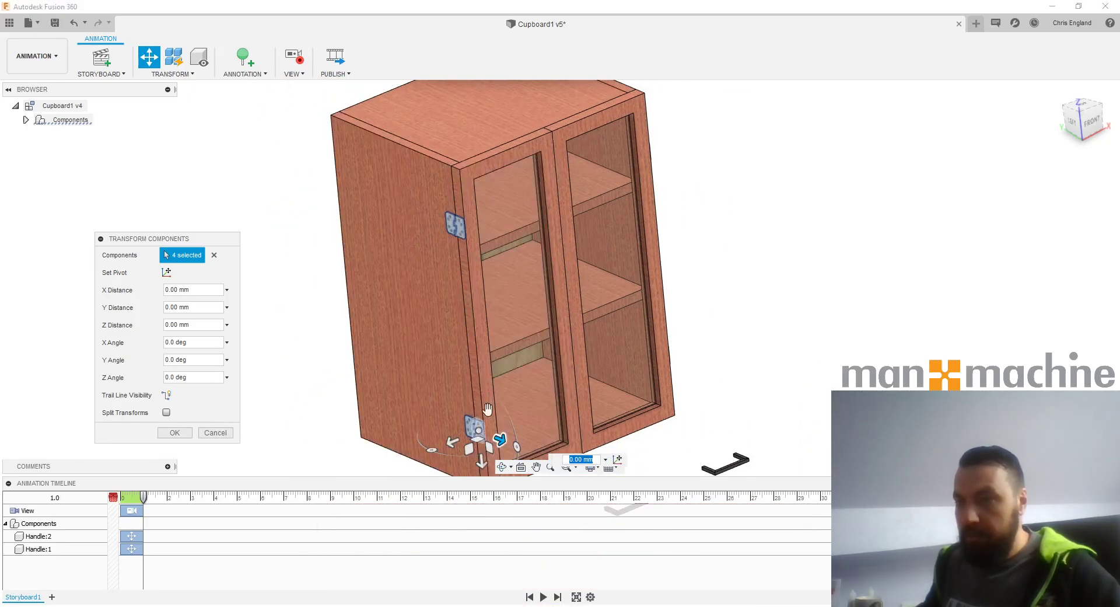
scroll(482, 421, down, 2)
drag(454, 400, 403, 430)
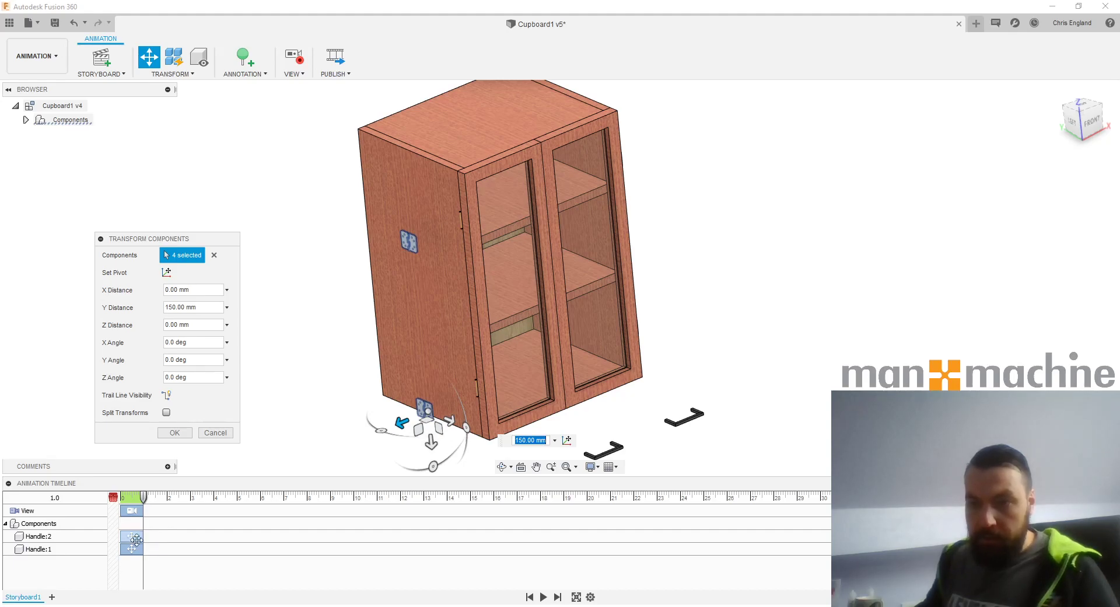
click(175, 434)
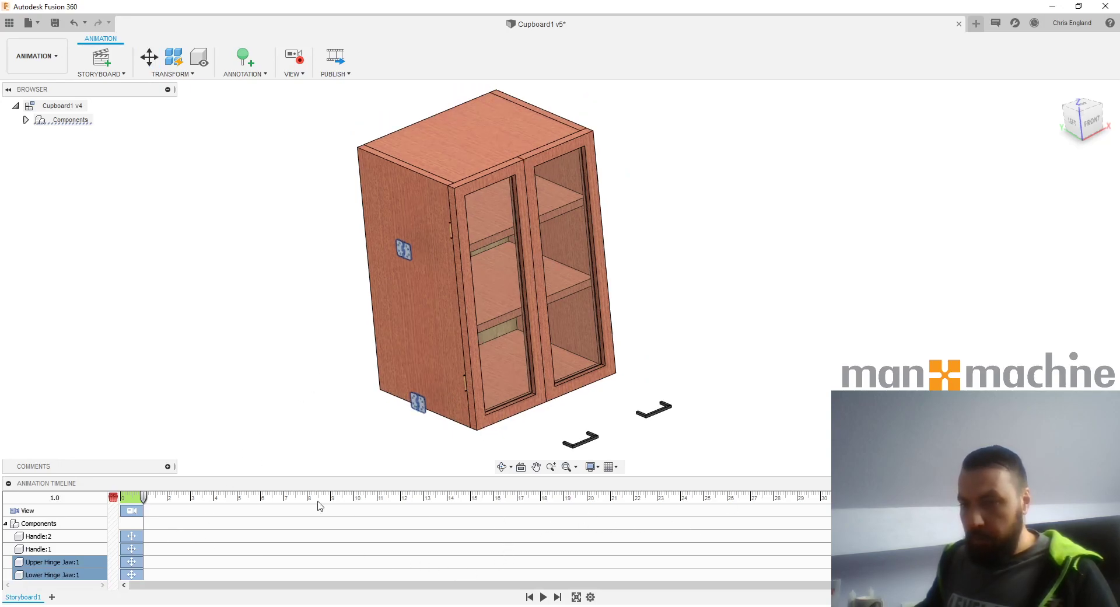
- Review the transform actions of both handles in the animation timeline
click(132, 535)
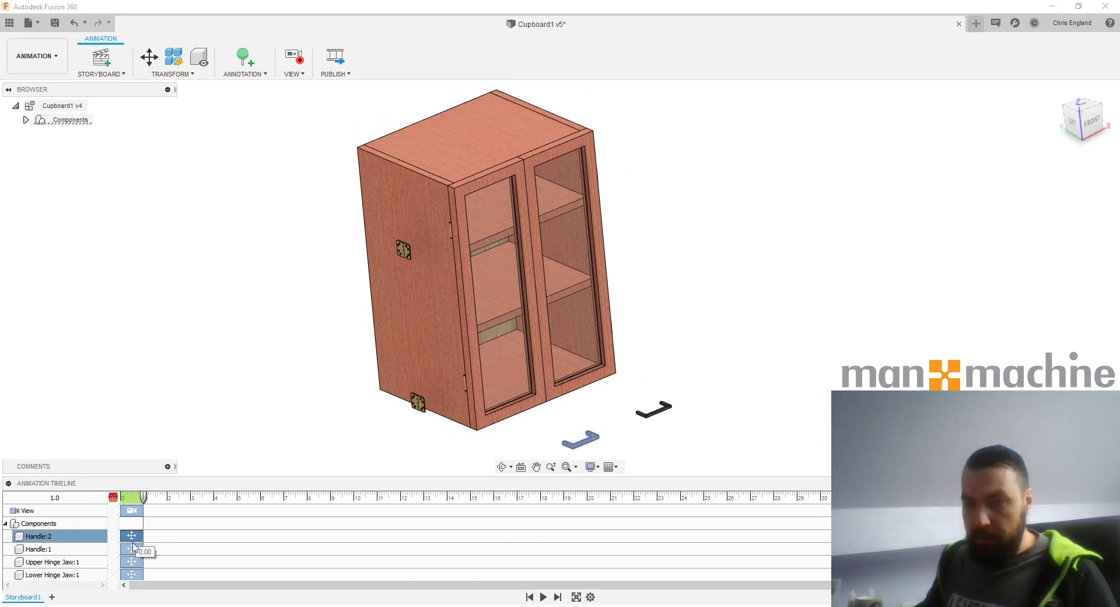
click(40, 538)
click(41, 550)
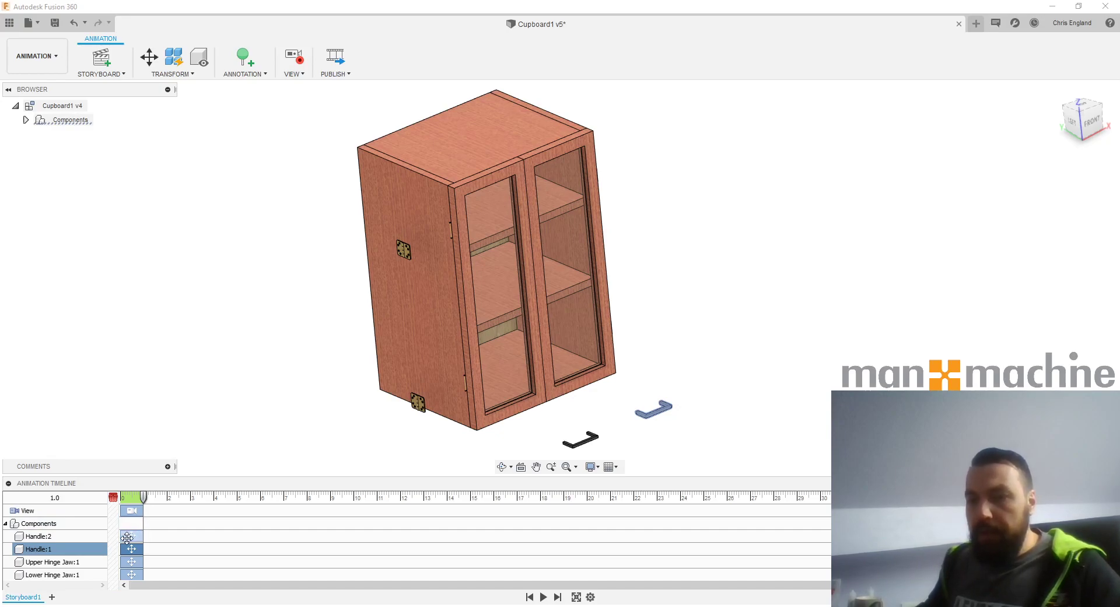
click(129, 536)
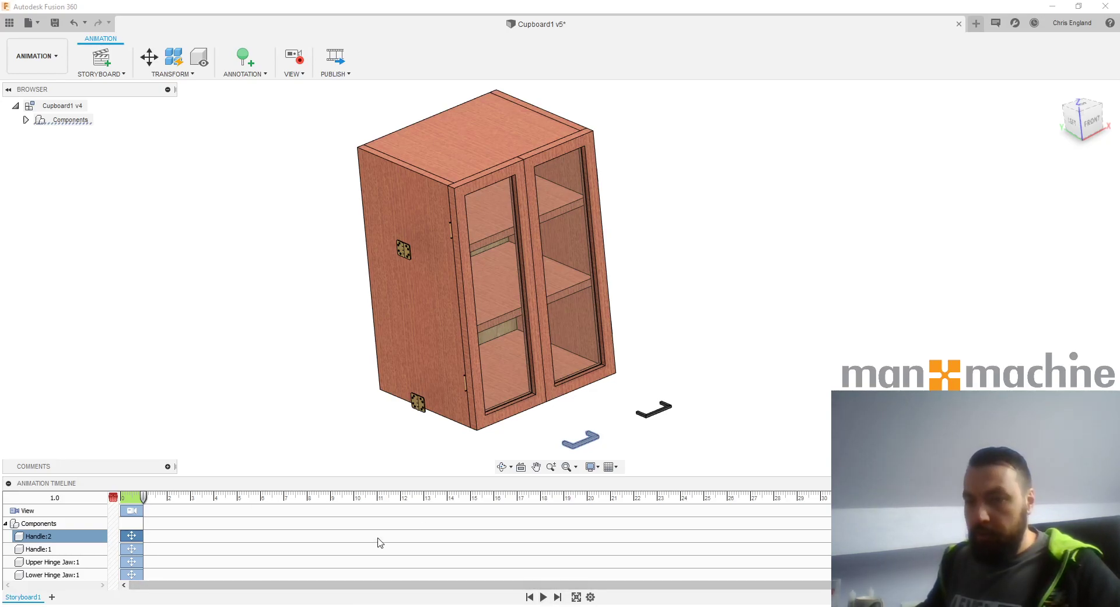
- Play back the storyboard to check how the handles and left hinges move away from the cupboard
click(543, 597)
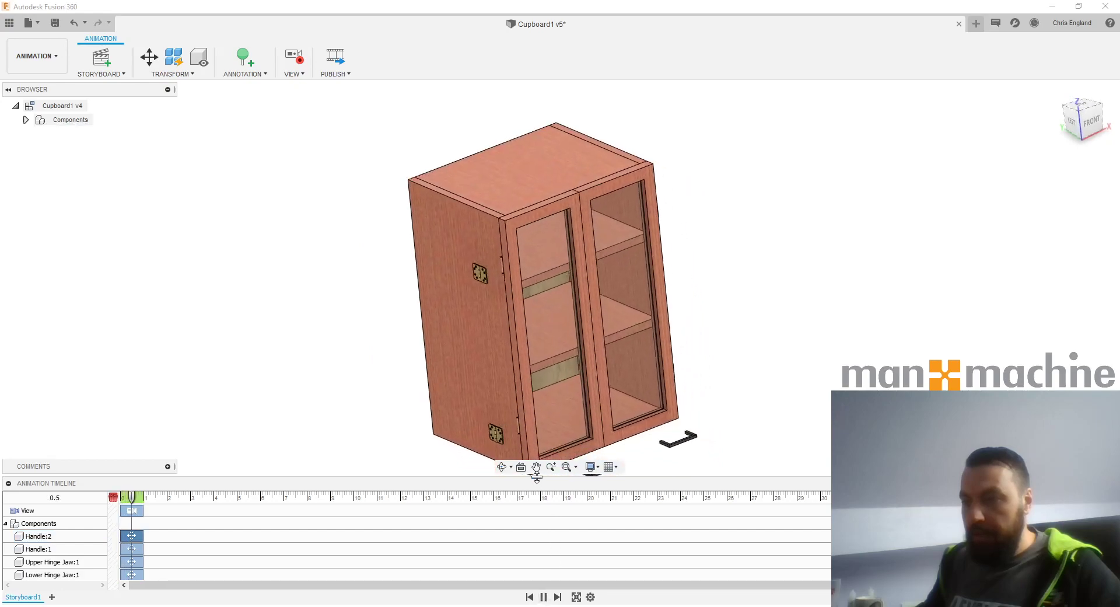
middle_drag(570, 391, 598, 363)
scroll(598, 365, down, 1)
click(549, 597)
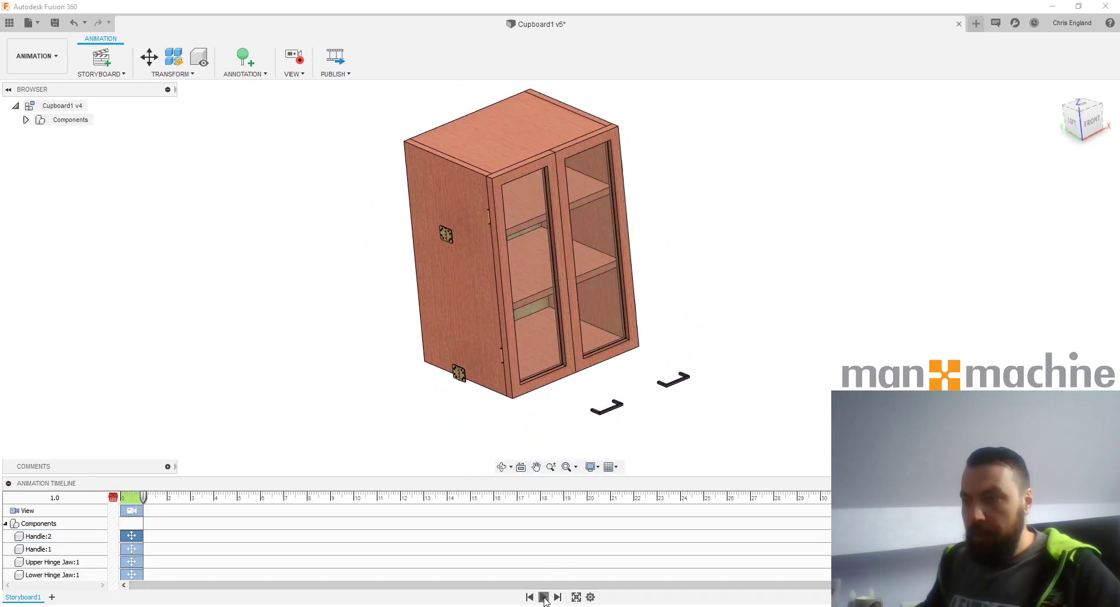
scroll(576, 391, down, 2)
scroll(577, 390, down, 3)
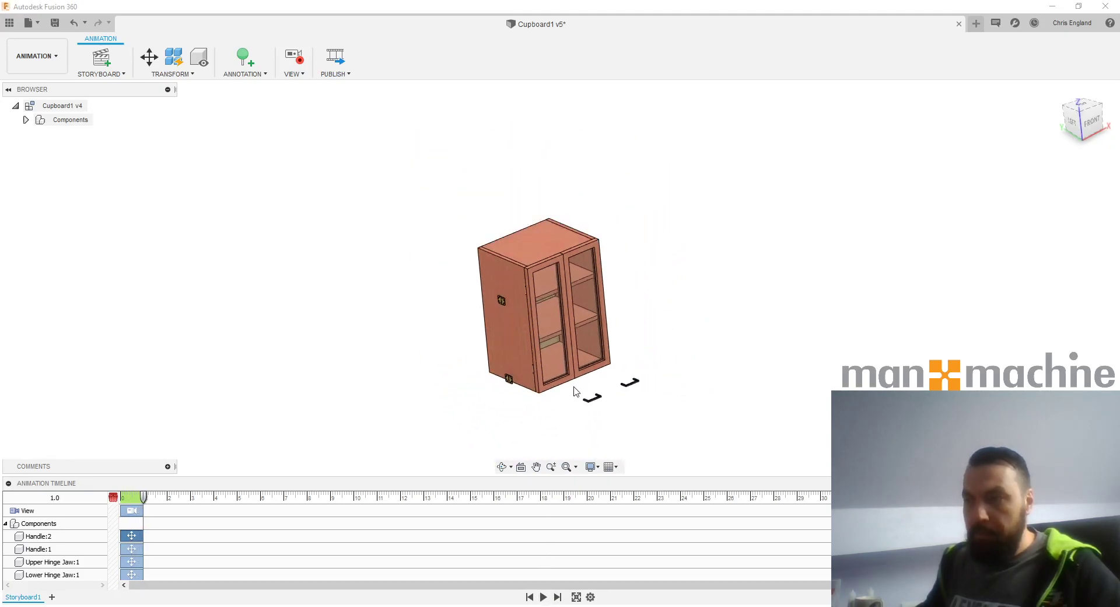
click(543, 596)
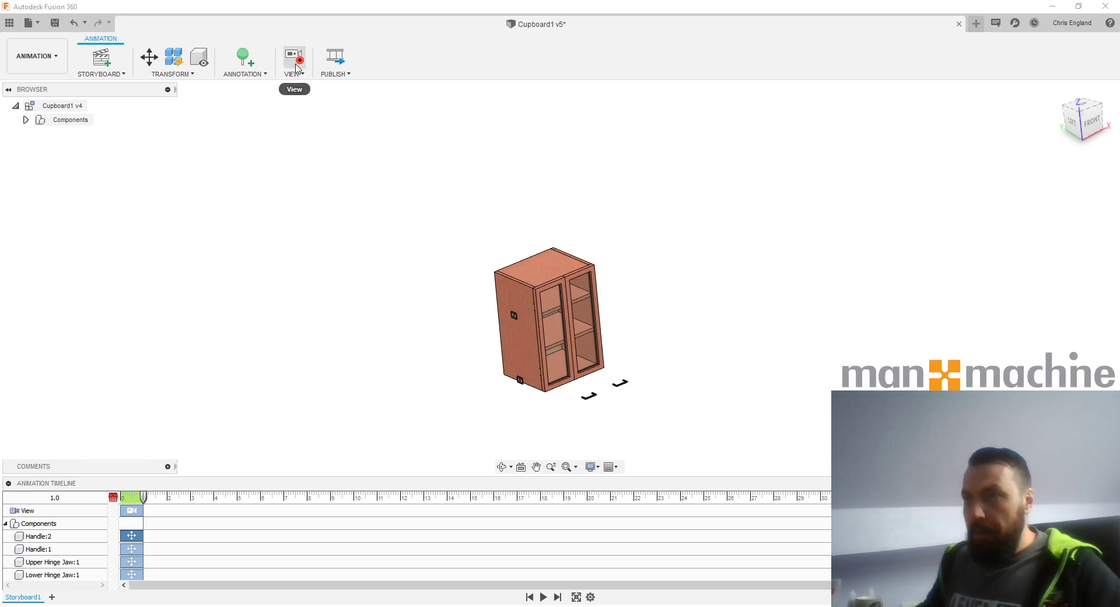
scroll(547, 360, up, 5)
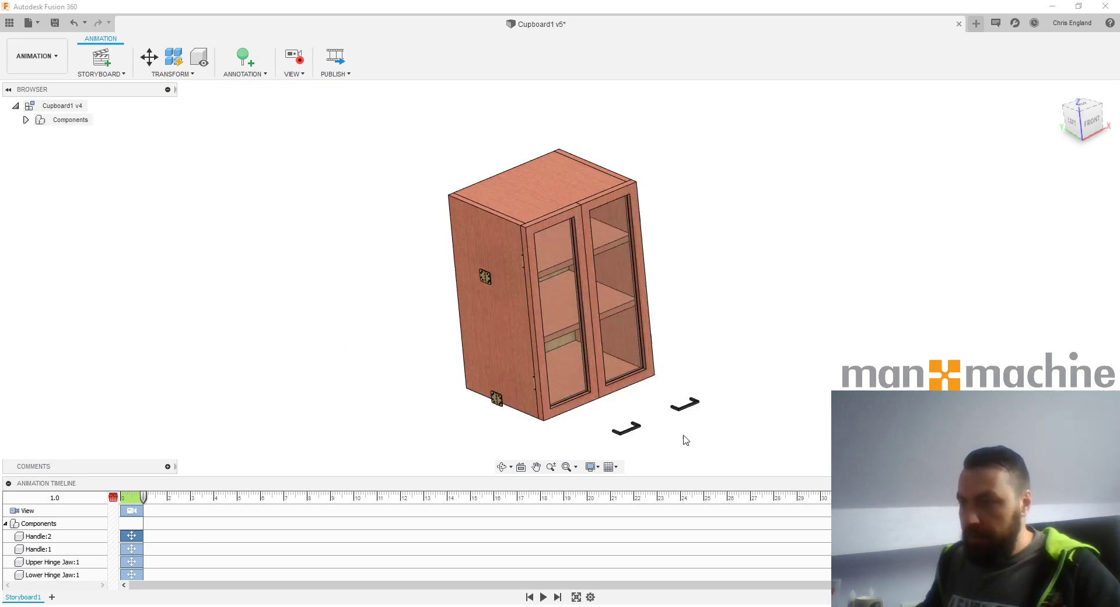
- Shift the transform actions of both upper-left hinge halves so they start at 1.0 s, after the handles' actions
click(136, 562)
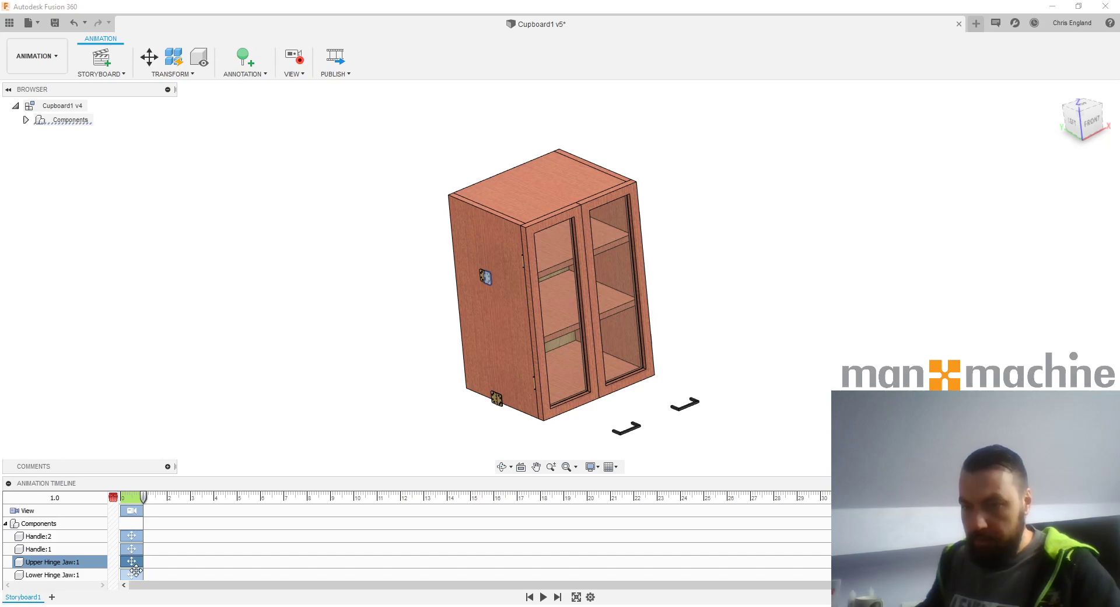
ctrl+click(135, 575)
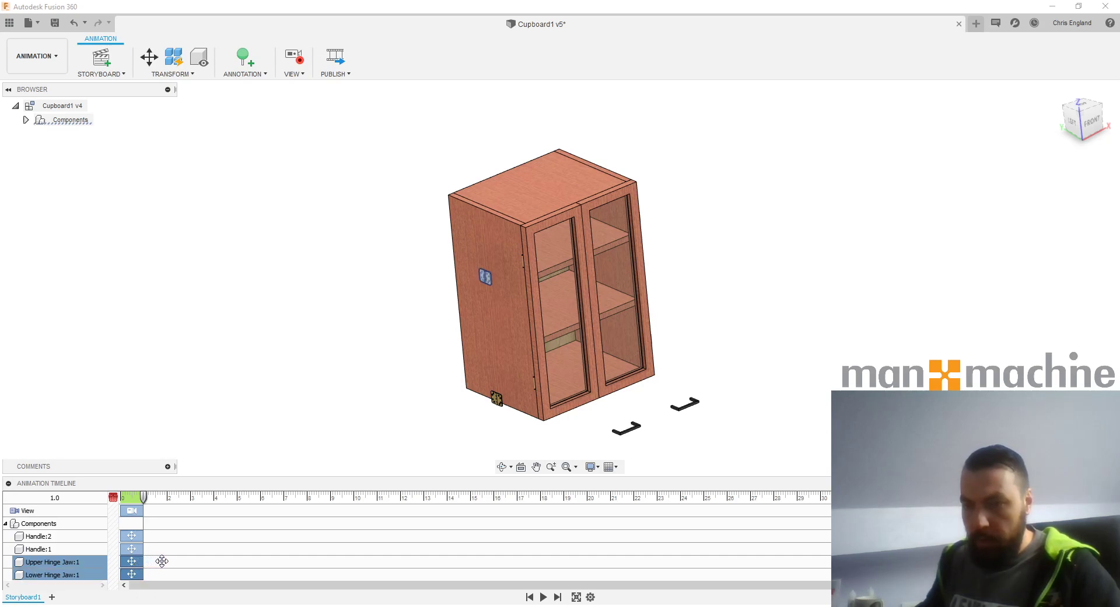
drag(163, 561, 172, 547)
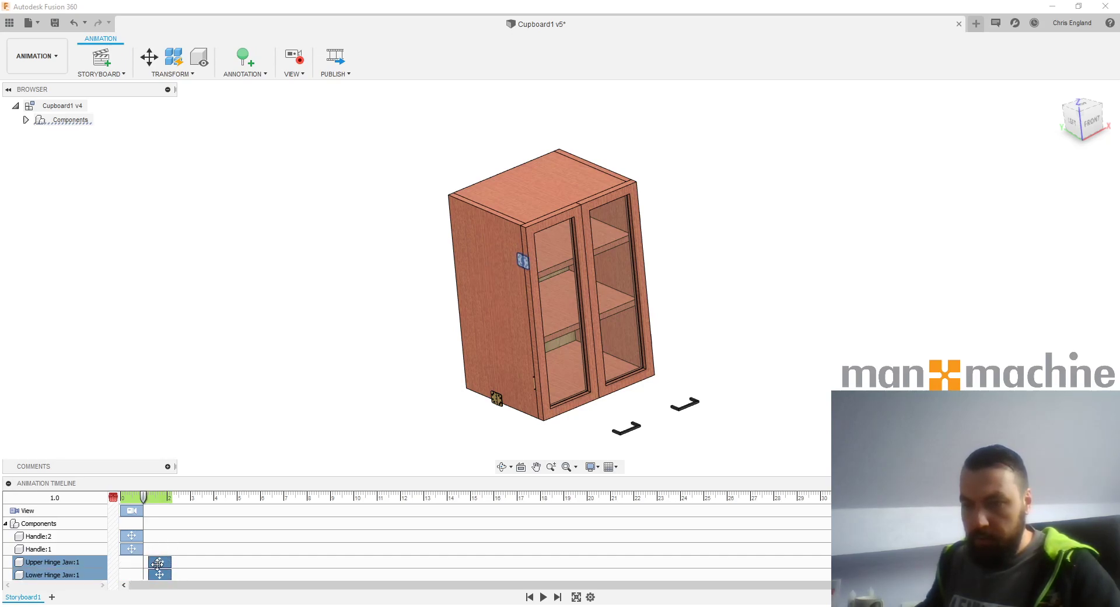
drag(147, 563, 142, 563)
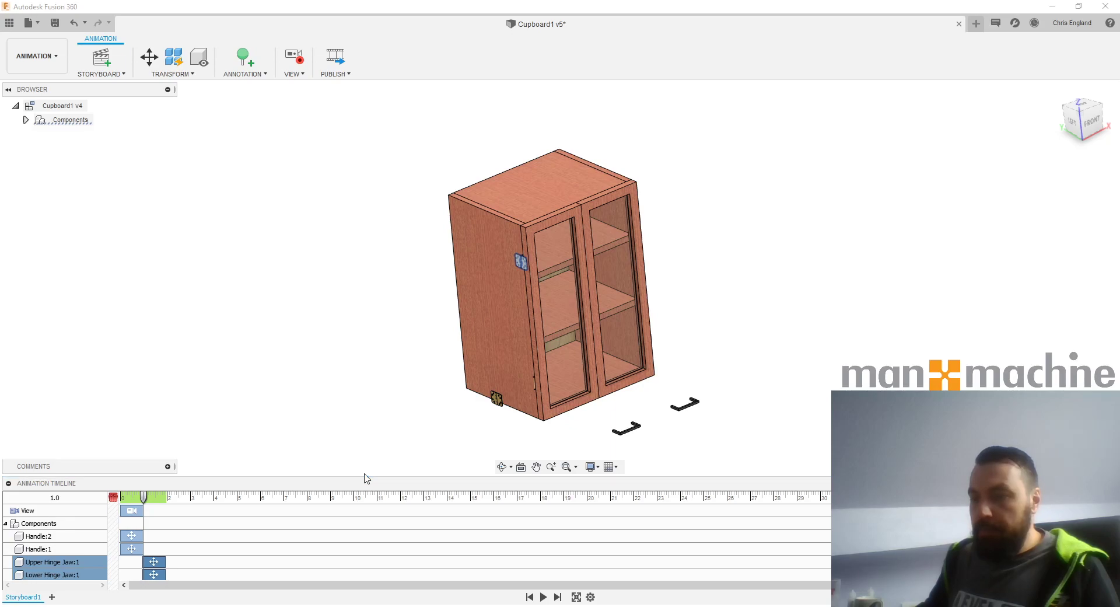
- Enlarge the animation timeline and shift both lower-left hinge halves' transform actions to start at 1.0 s, matching the upper hinge
drag(366, 479, 366, 437)
scroll(713, 256, down, 1)
middle_drag(720, 254, 670, 199)
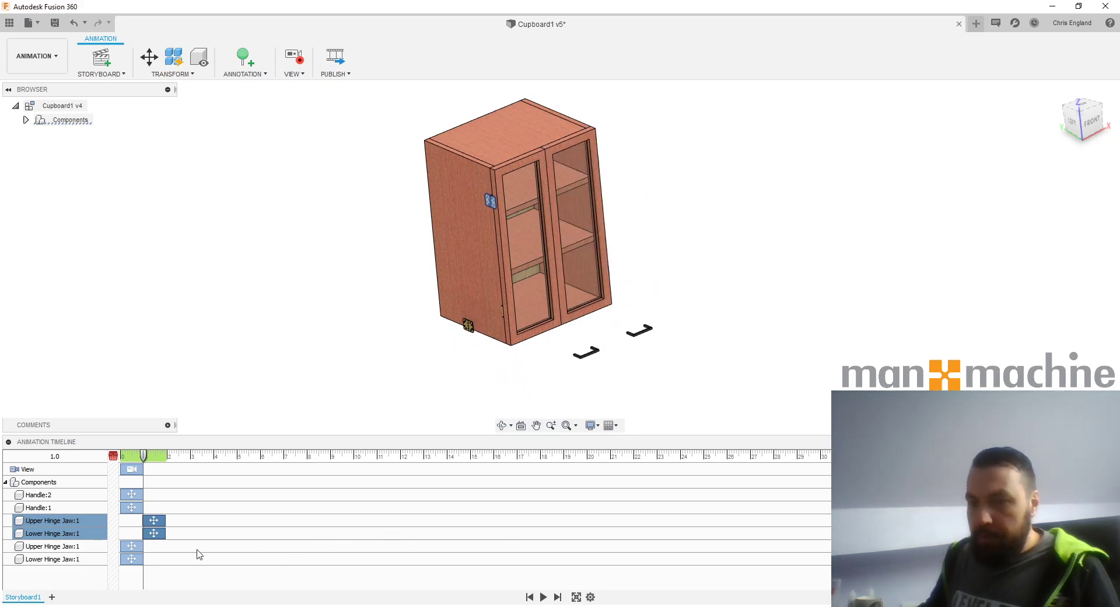
click(134, 546)
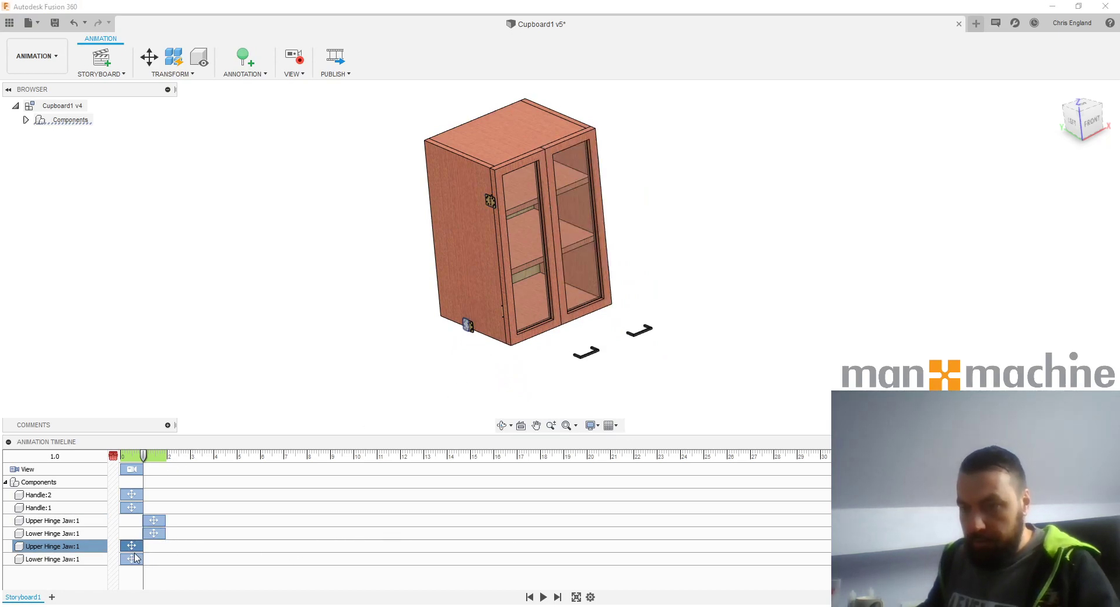
ctrl+click(132, 558)
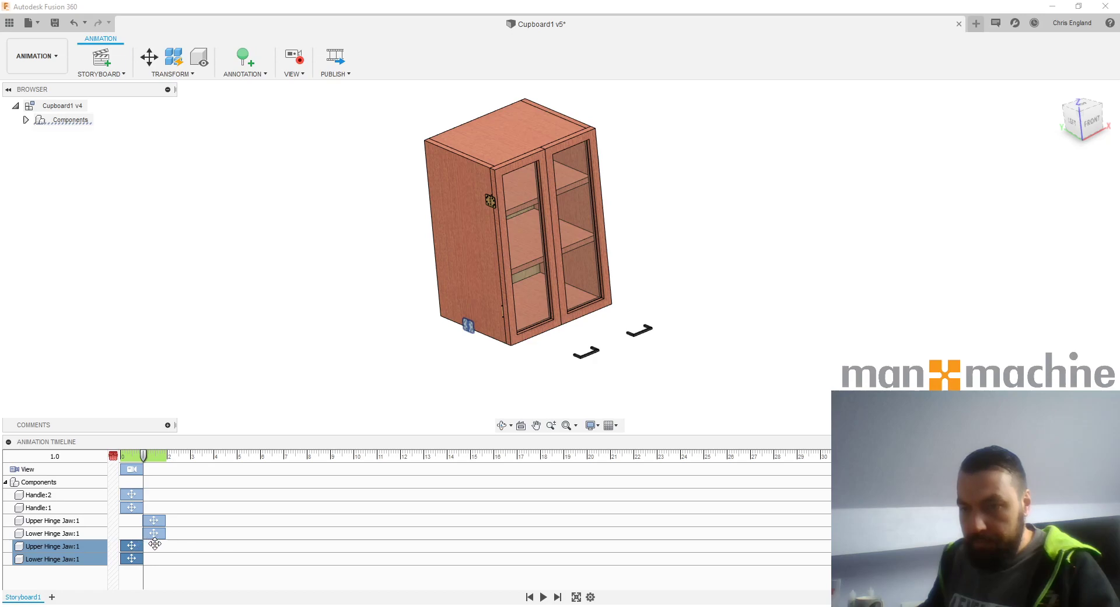
drag(136, 544, 157, 545)
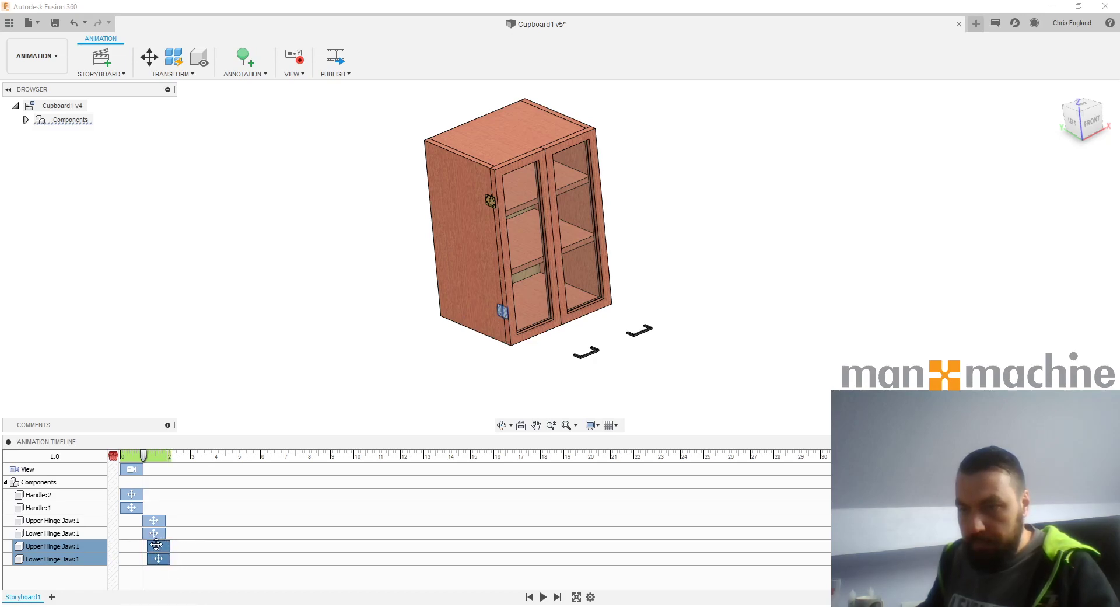
drag(154, 544, 153, 545)
right_click(154, 545)
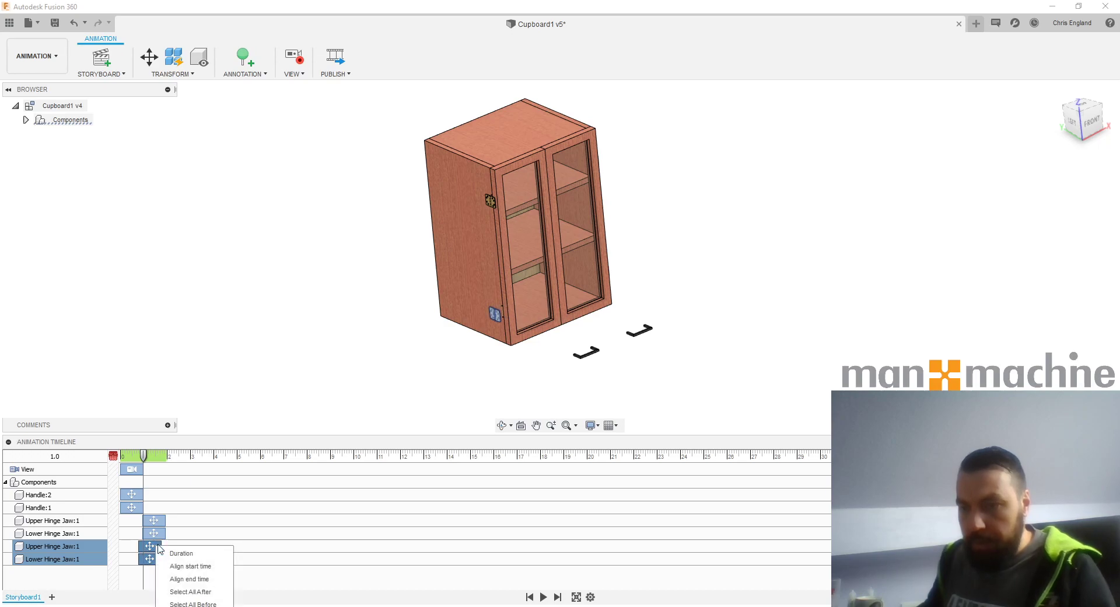
click(214, 570)
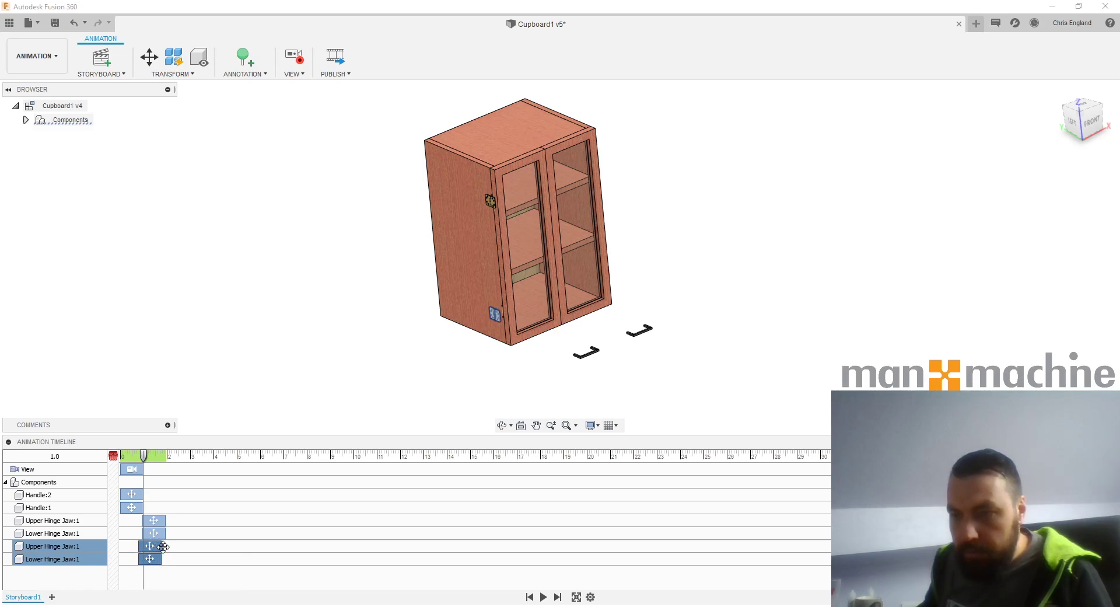
drag(159, 546, 153, 546)
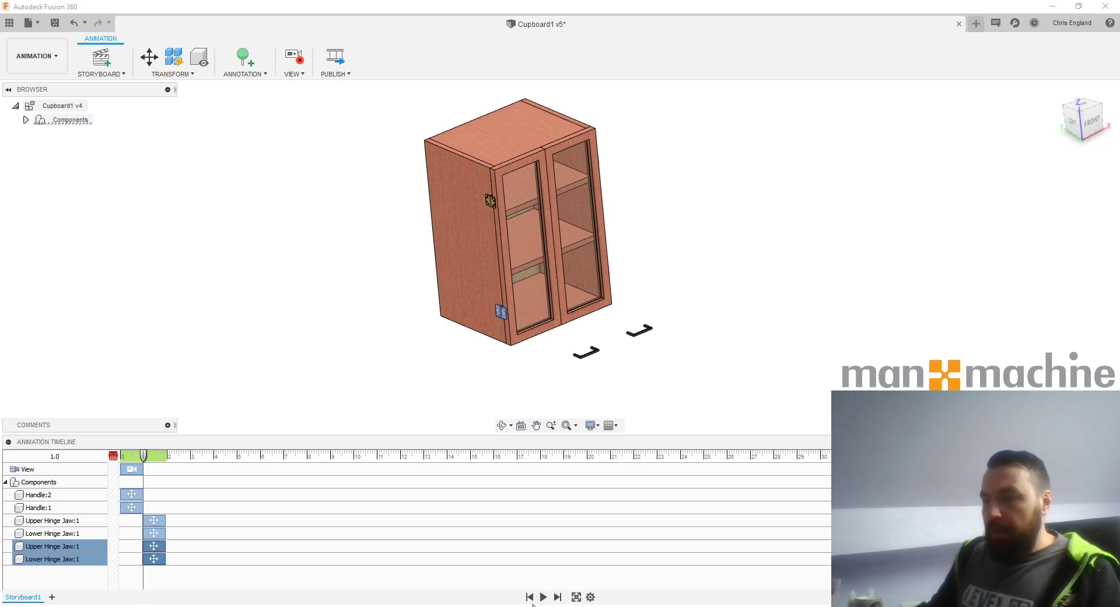
- Play back the retimed storyboard and return the playhead to 1.0 s
click(543, 597)
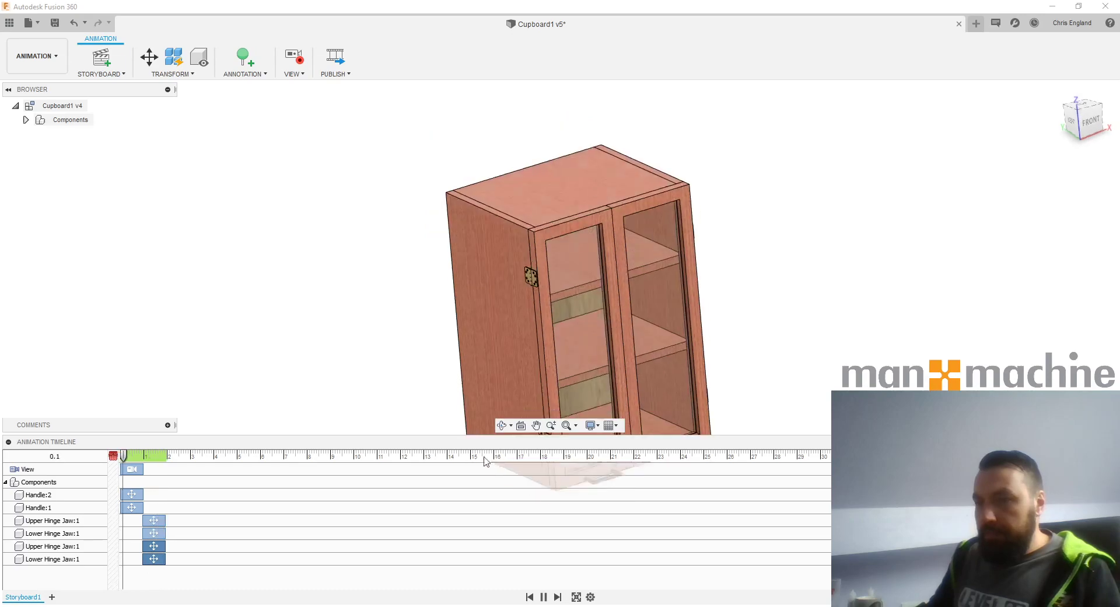
click(543, 597)
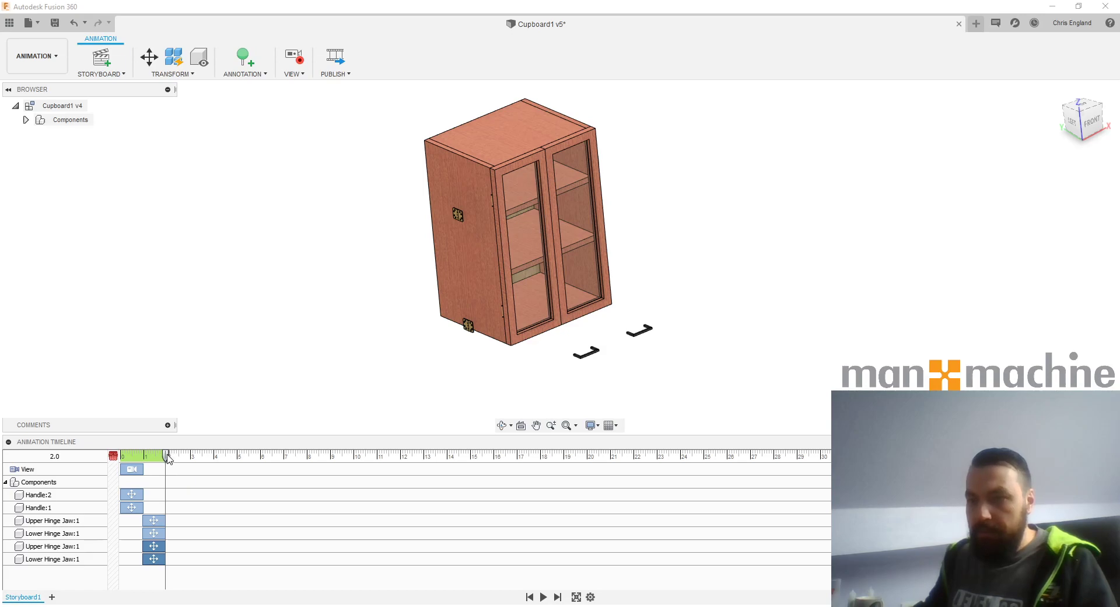
drag(166, 458, 144, 458)
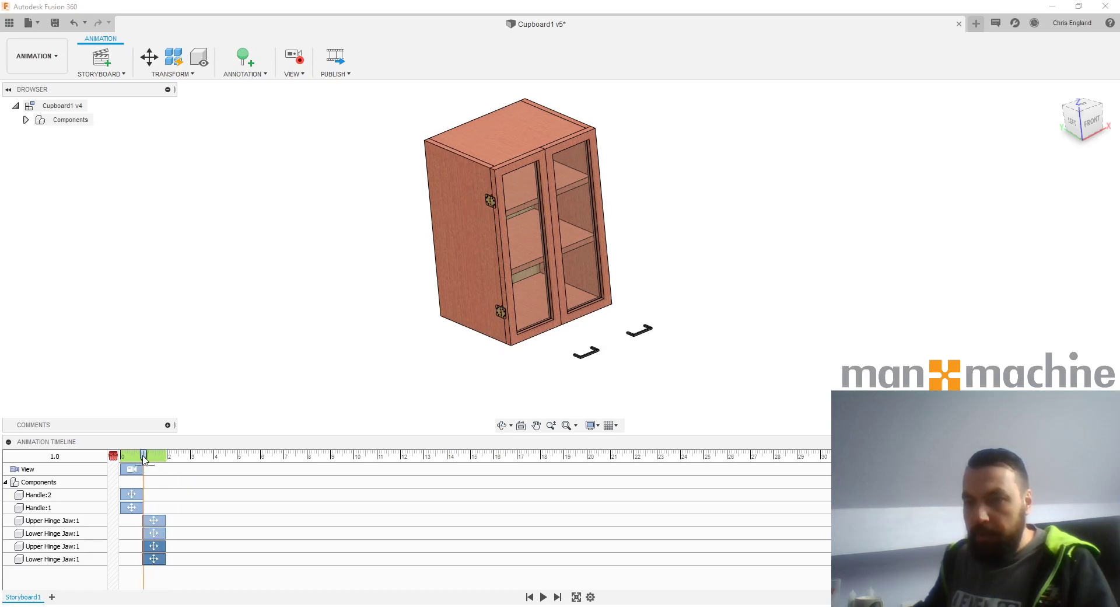
- Transform both halves of the right door's upper and lower hinges together, moving them by a Y Distance of -100 mm
shift+middle_drag(794, 277, 710, 253)
scroll(538, 300, up, 1)
scroll(547, 286, up, 1)
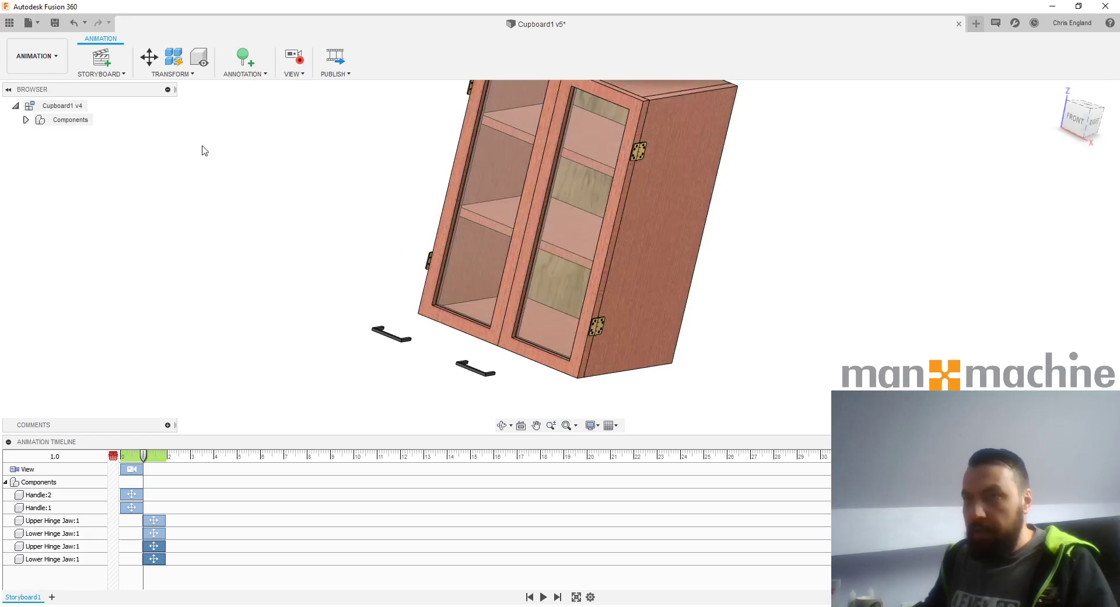
click(148, 58)
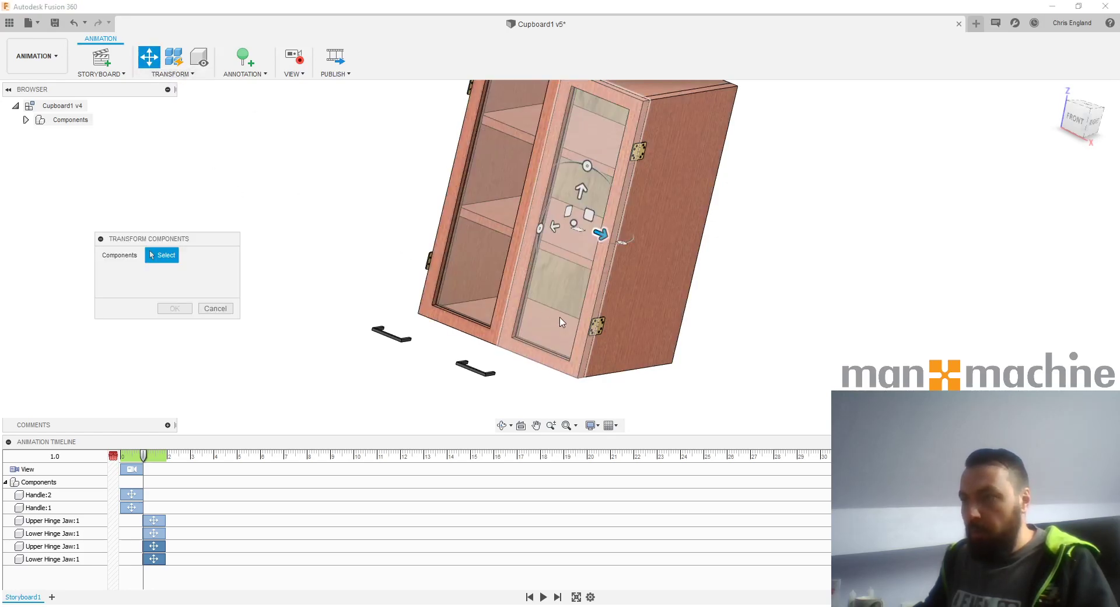
scroll(595, 326, up, 1)
scroll(595, 327, up, 2)
click(601, 325)
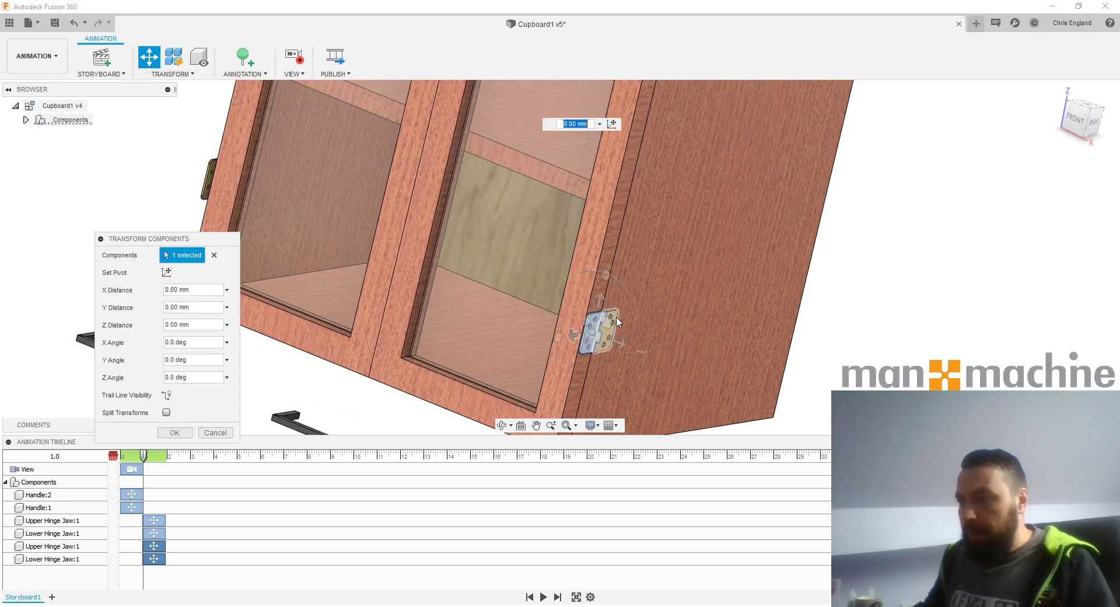
scroll(616, 323, down, 3)
scroll(609, 233, up, 3)
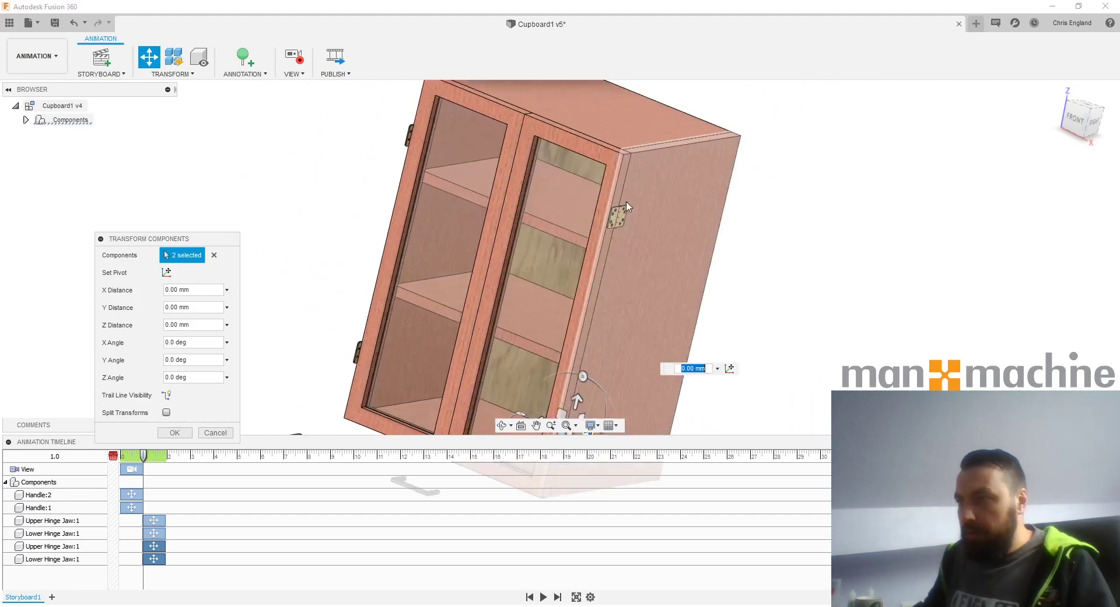
click(608, 232)
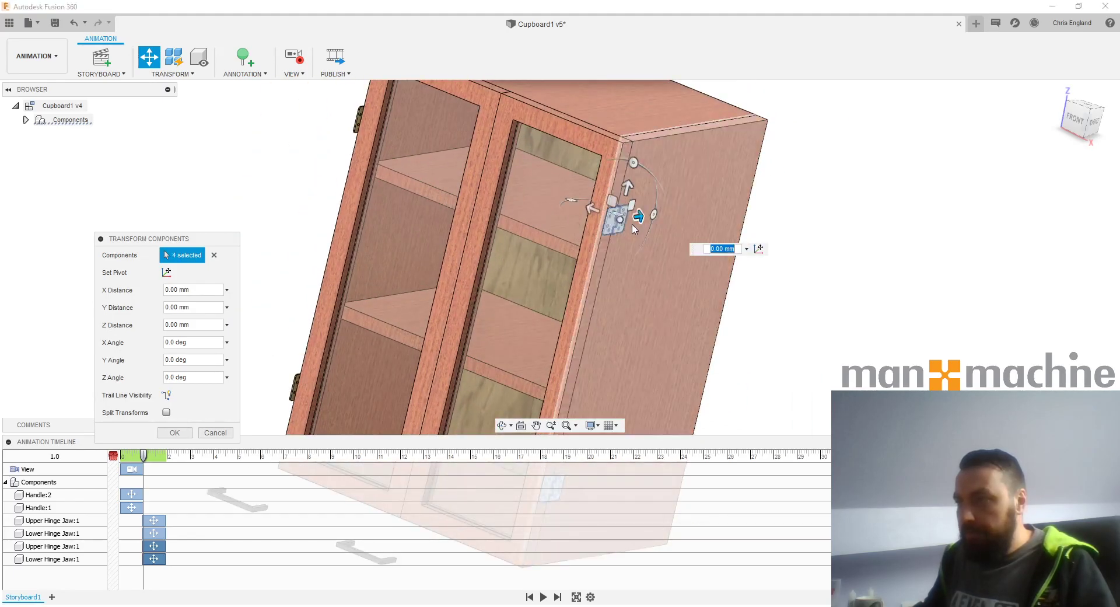
drag(593, 208, 635, 247)
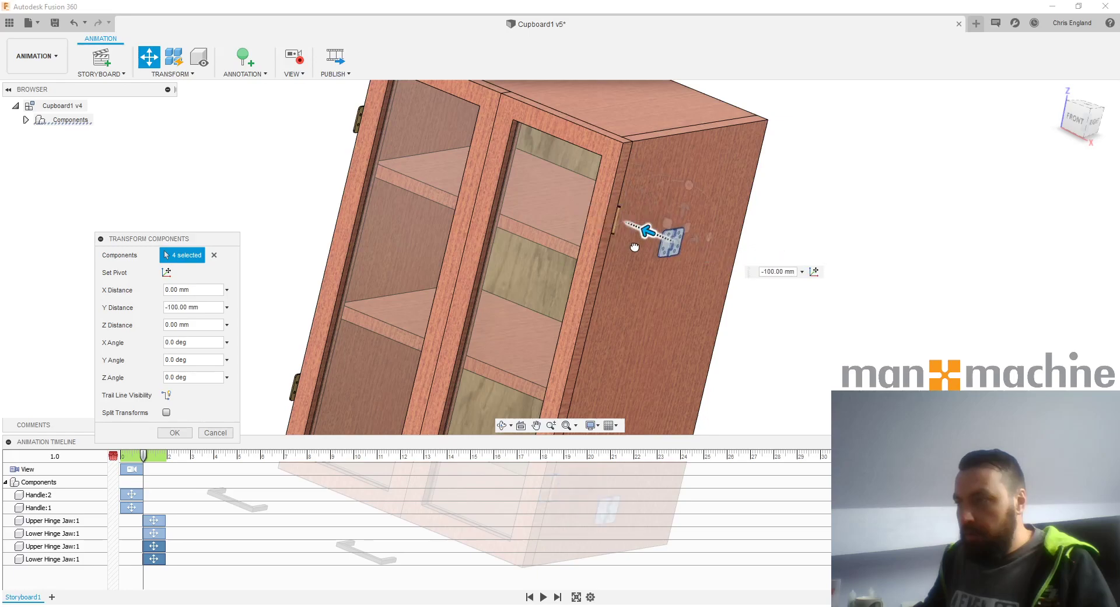
scroll(832, 235, down, 2)
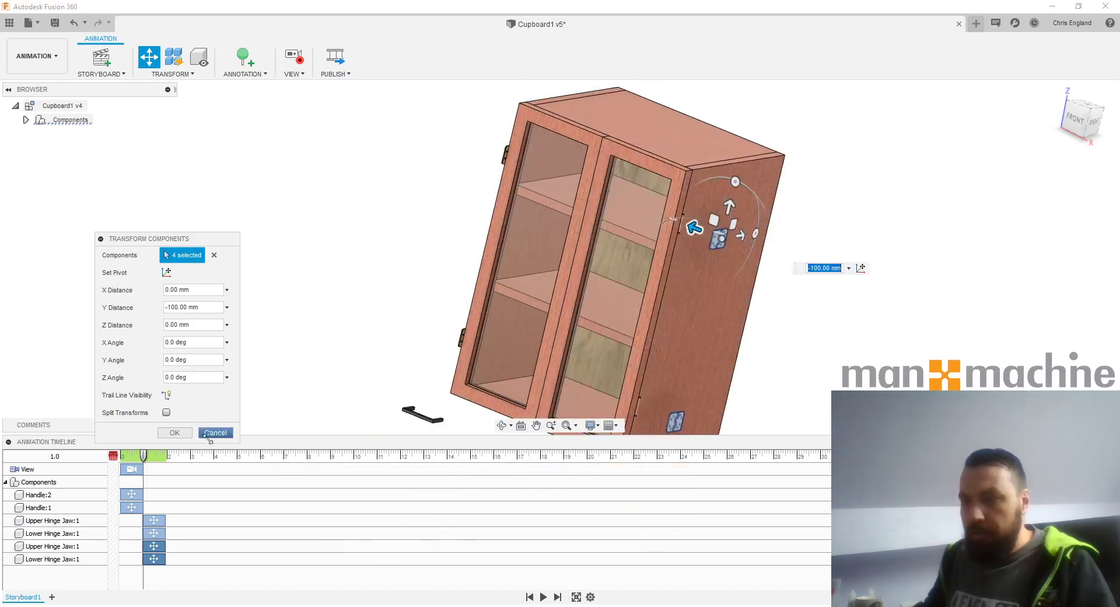
click(176, 434)
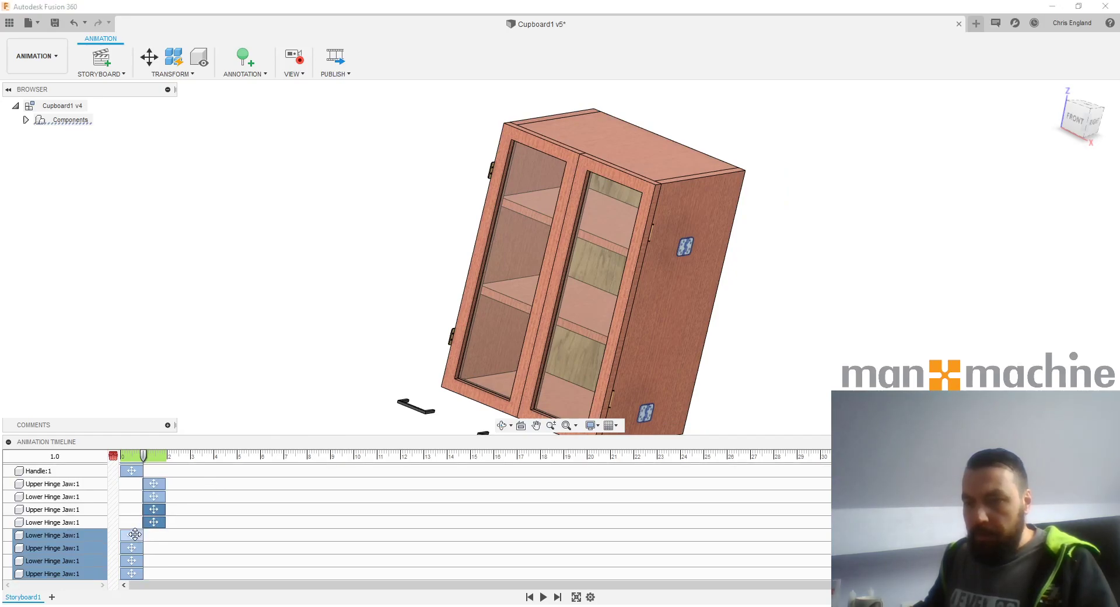
- Shift the four right-door hinge transform actions together so they start at 1.0 s
click(135, 534)
ctrl+click(133, 550)
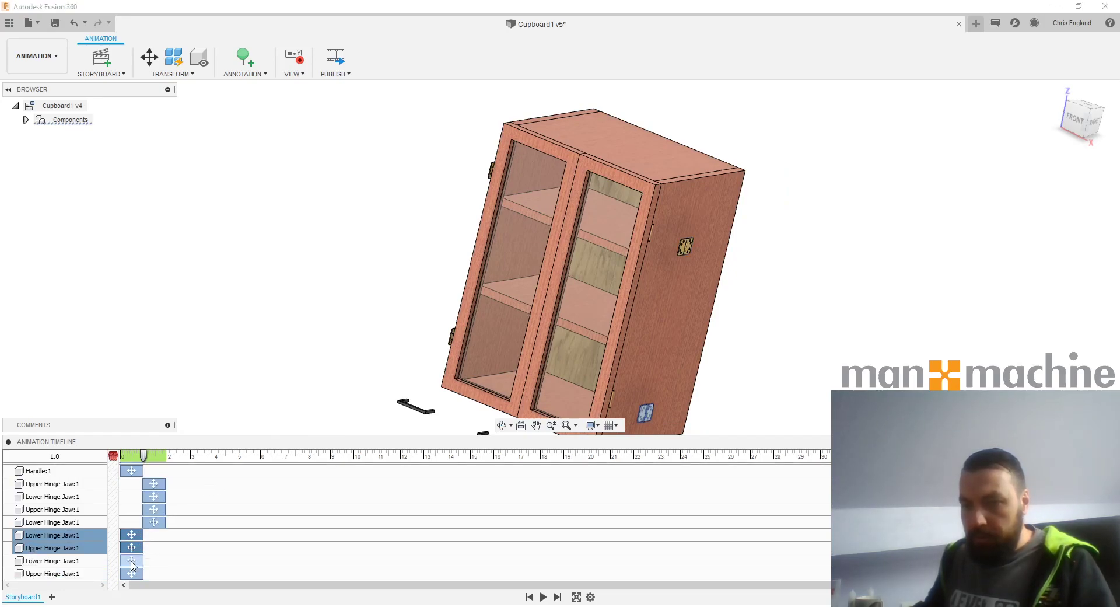
ctrl+click(132, 561)
ctrl+click(131, 573)
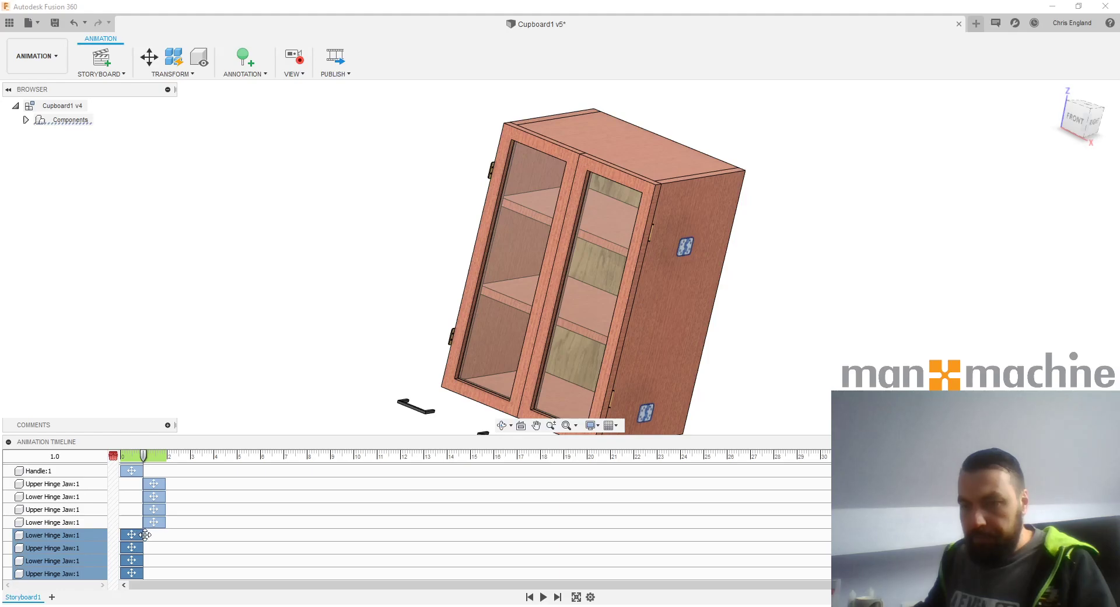
drag(153, 532, 153, 533)
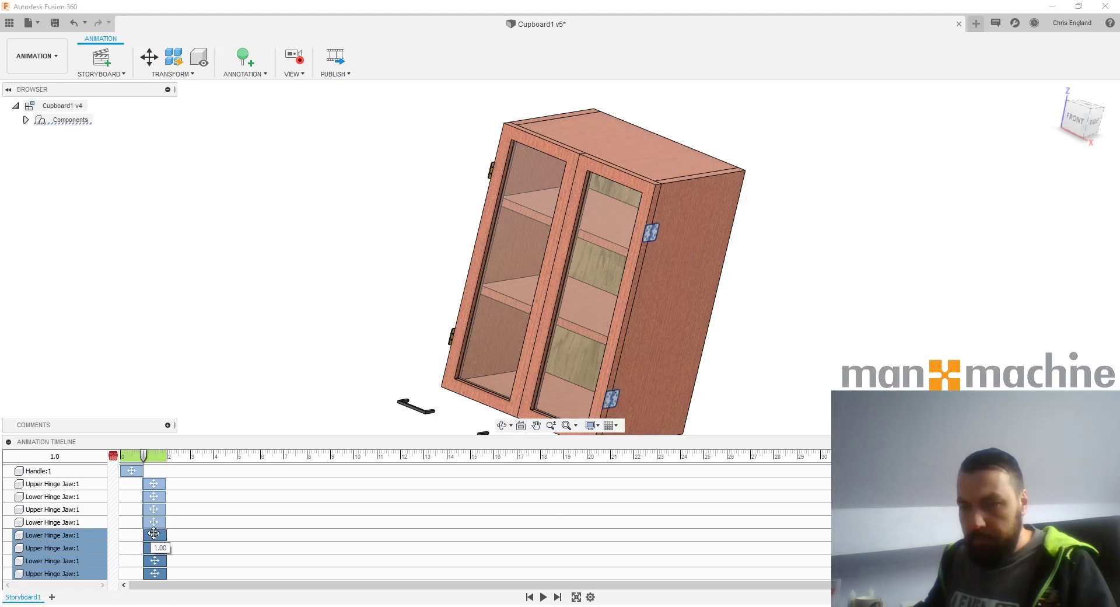
click(308, 377)
- Try to delete the View action from the animation timeline and play the storyboard back
scroll(583, 345, down, 3)
shift+middle_drag(585, 344, 489, 389)
scroll(131, 474, up, 2)
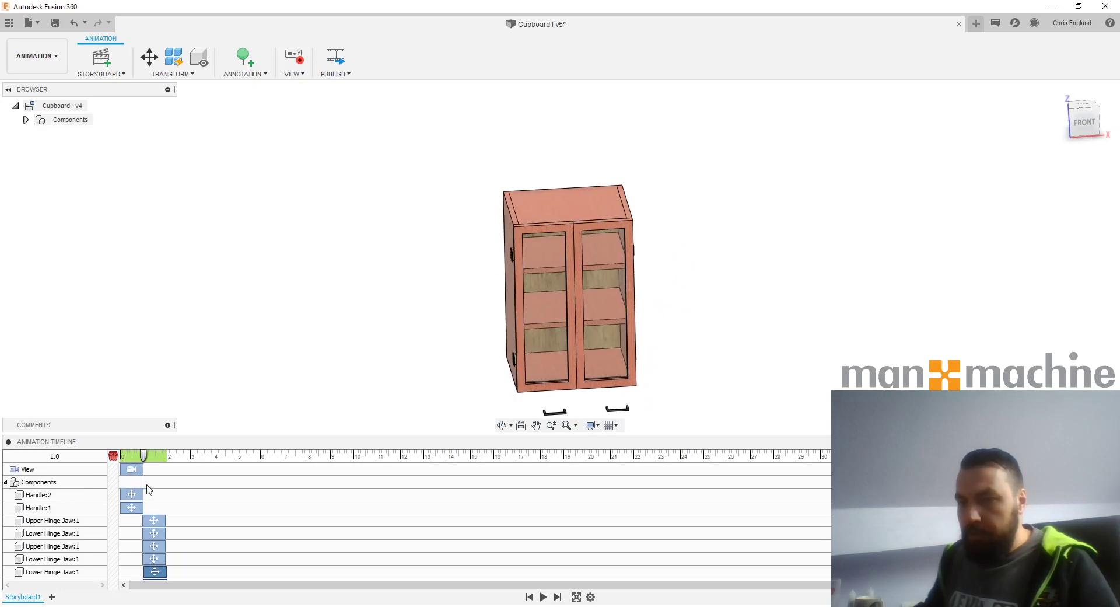
click(135, 472)
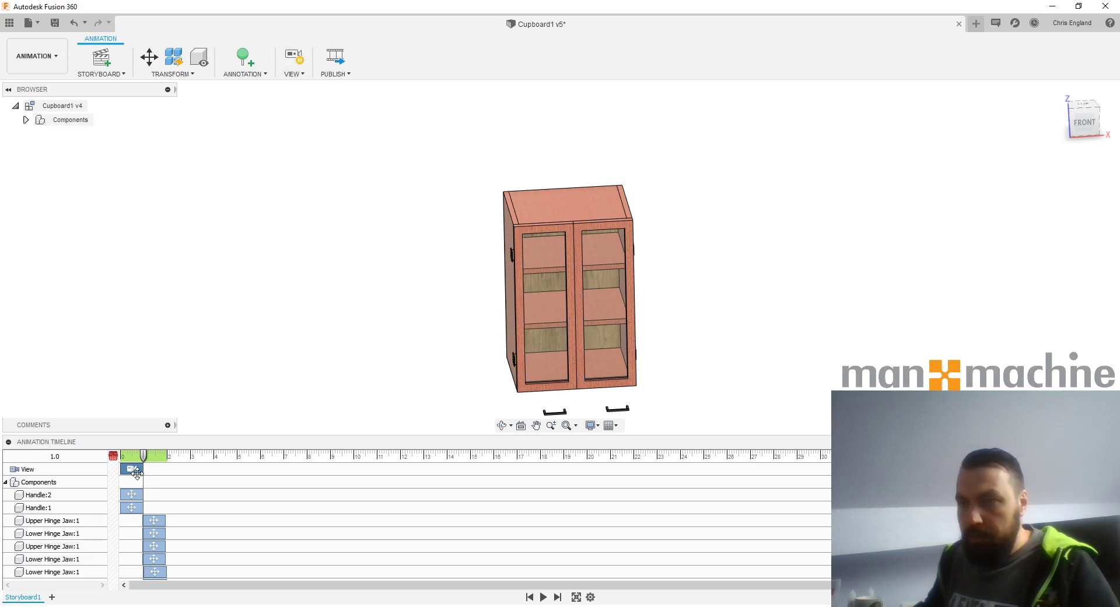
click(295, 56)
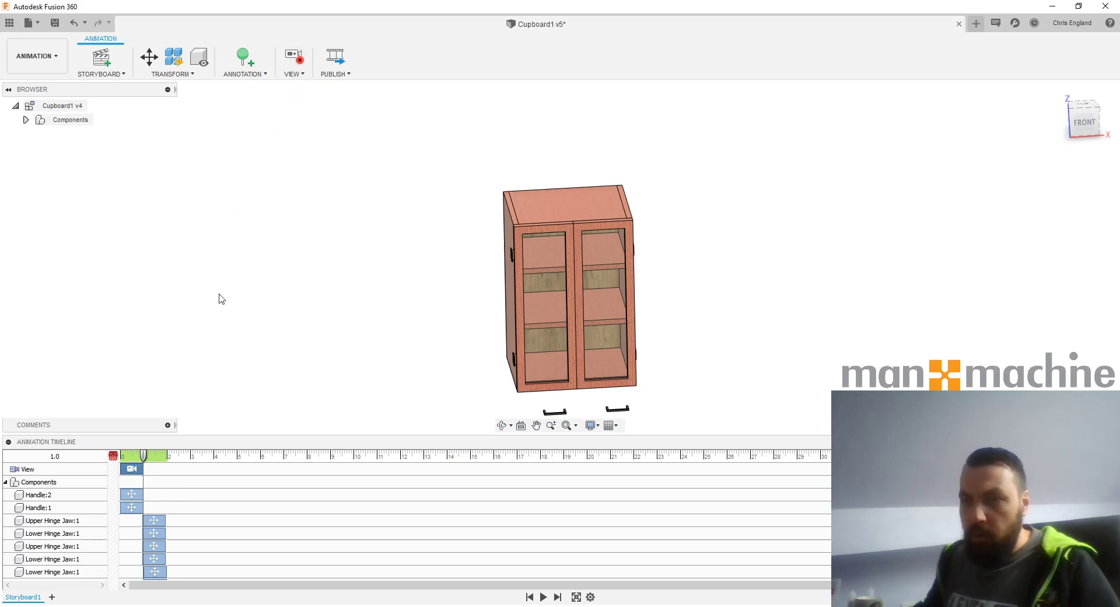
right_click(131, 470)
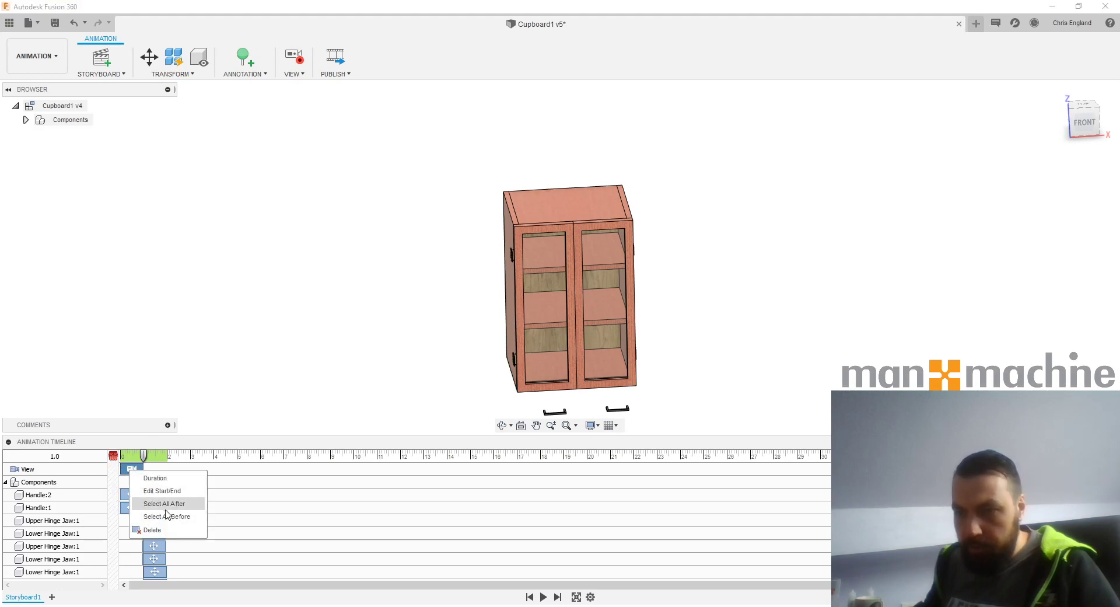
click(151, 530)
scroll(445, 274, down, 3)
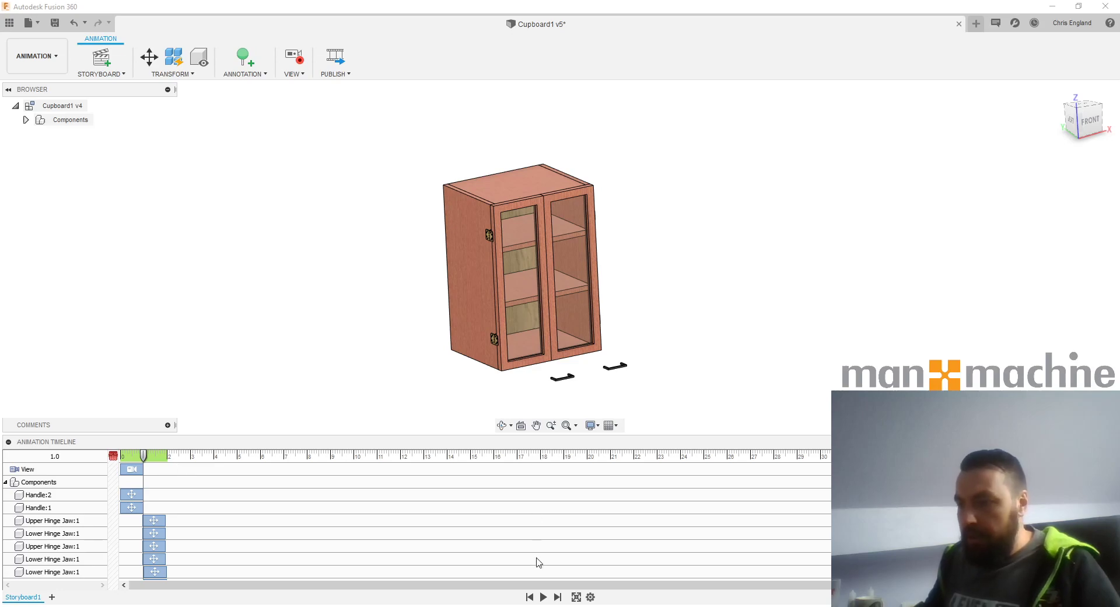
click(543, 597)
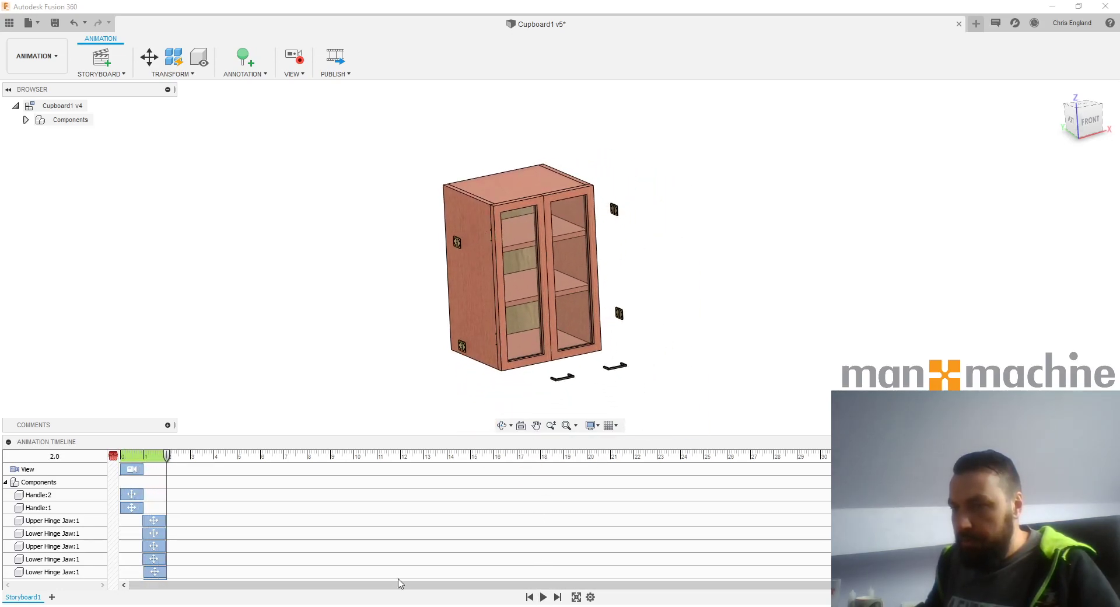
- Delete the re-recorded View actions from the timeline and turn off view recording before repositioning the cupboard
right_click(134, 469)
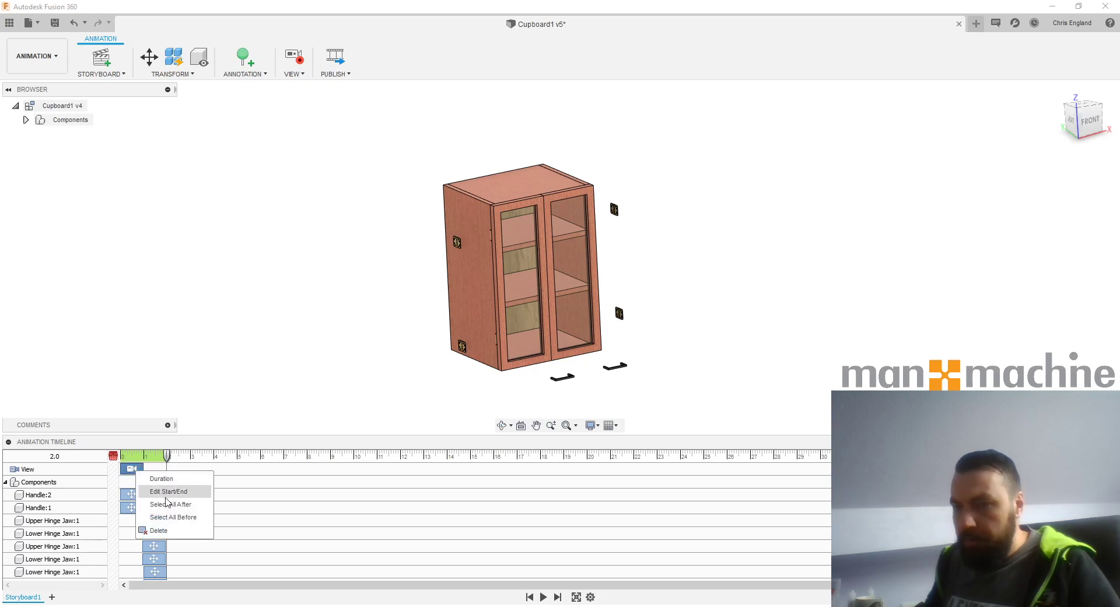
click(153, 533)
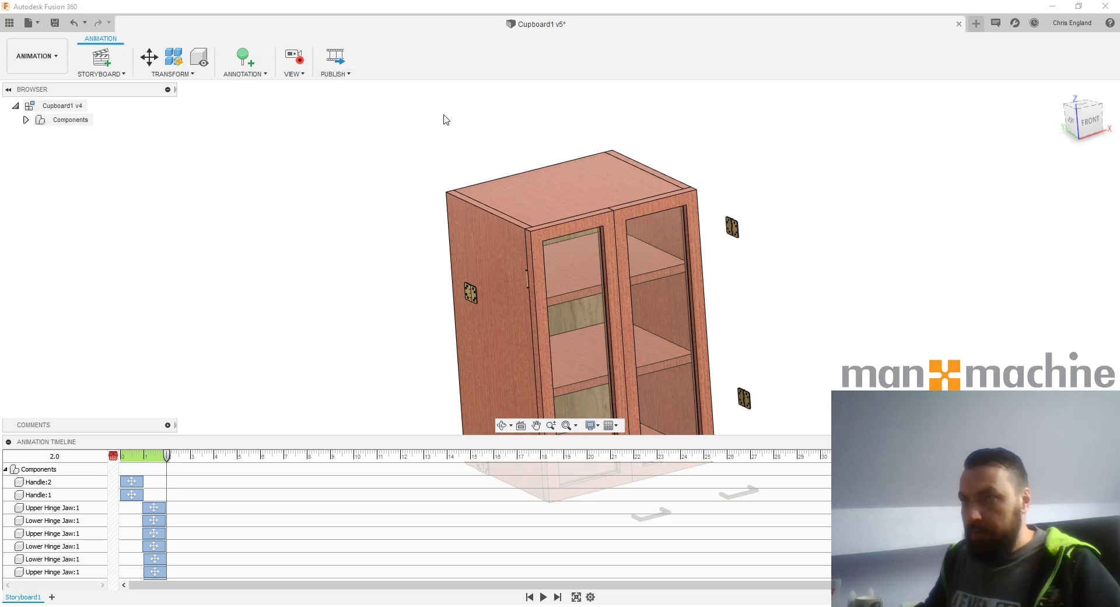
scroll(446, 119, down, 3)
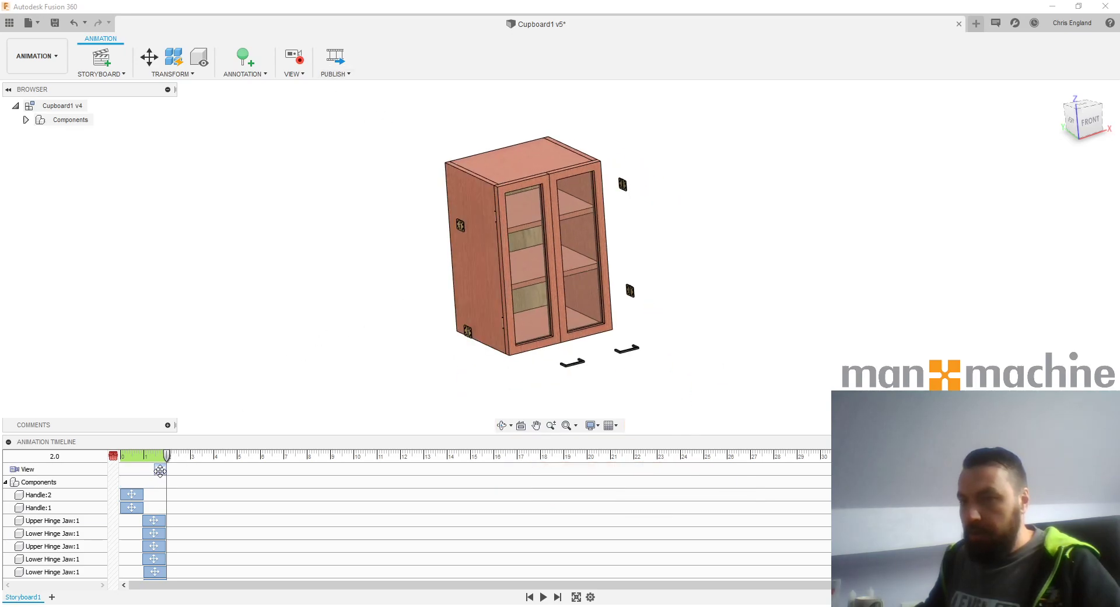
right_click(159, 470)
click(188, 531)
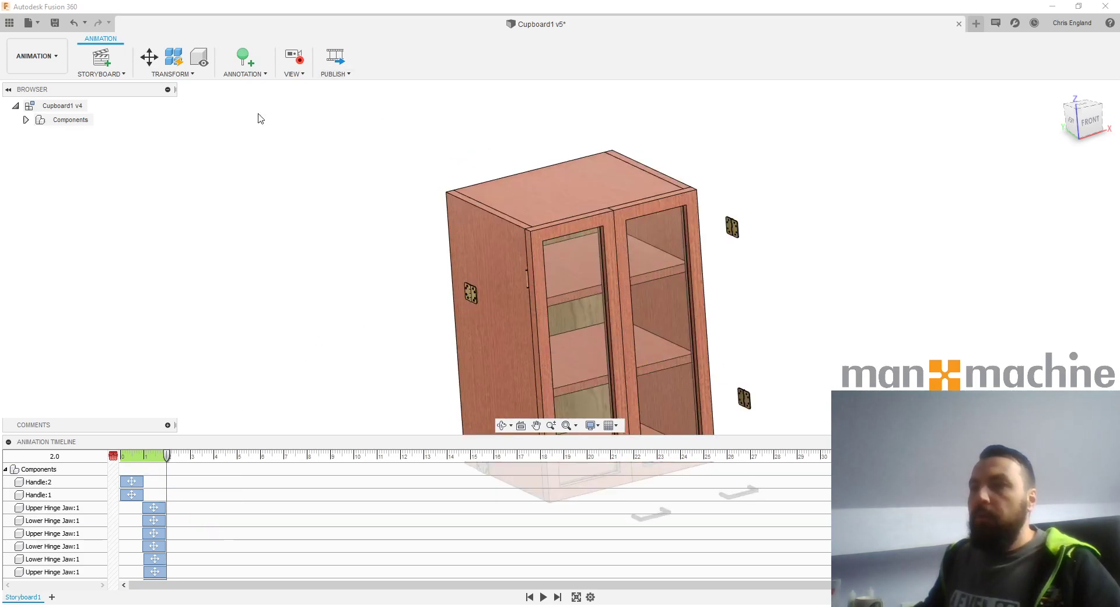
click(285, 52)
scroll(444, 192, down, 3)
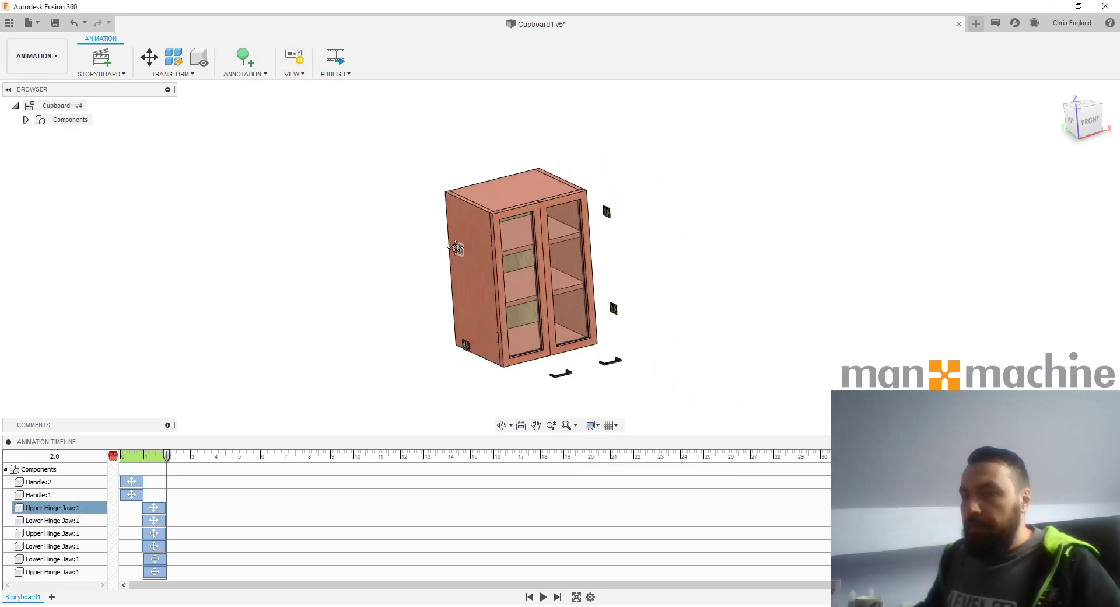
middle_drag(454, 249, 452, 207)
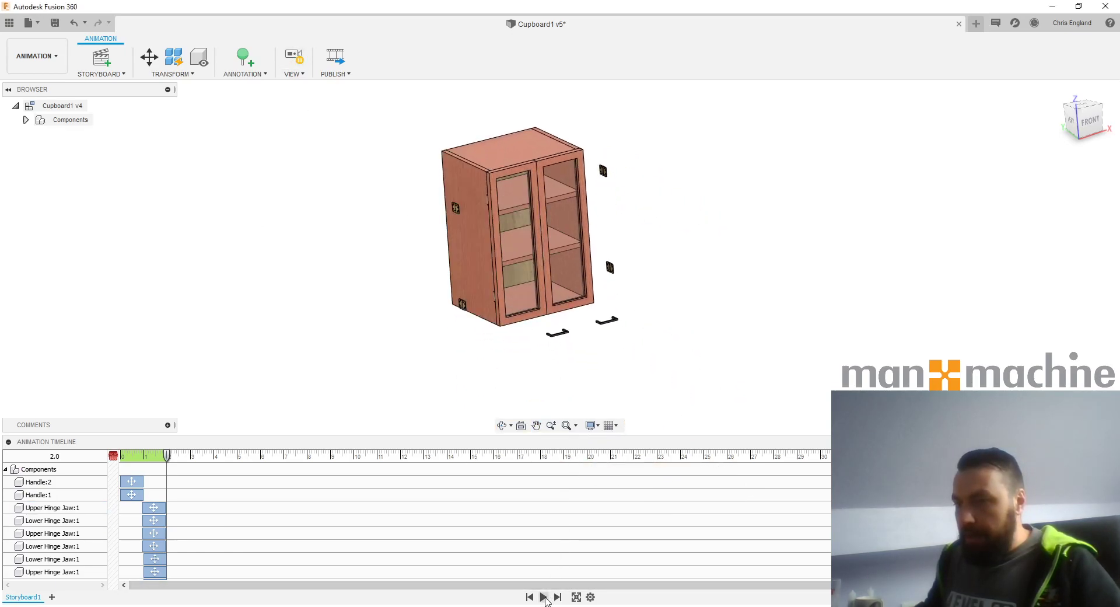
- Play back the storyboard without camera recording and inspect the exploded hinges and handles
click(543, 597)
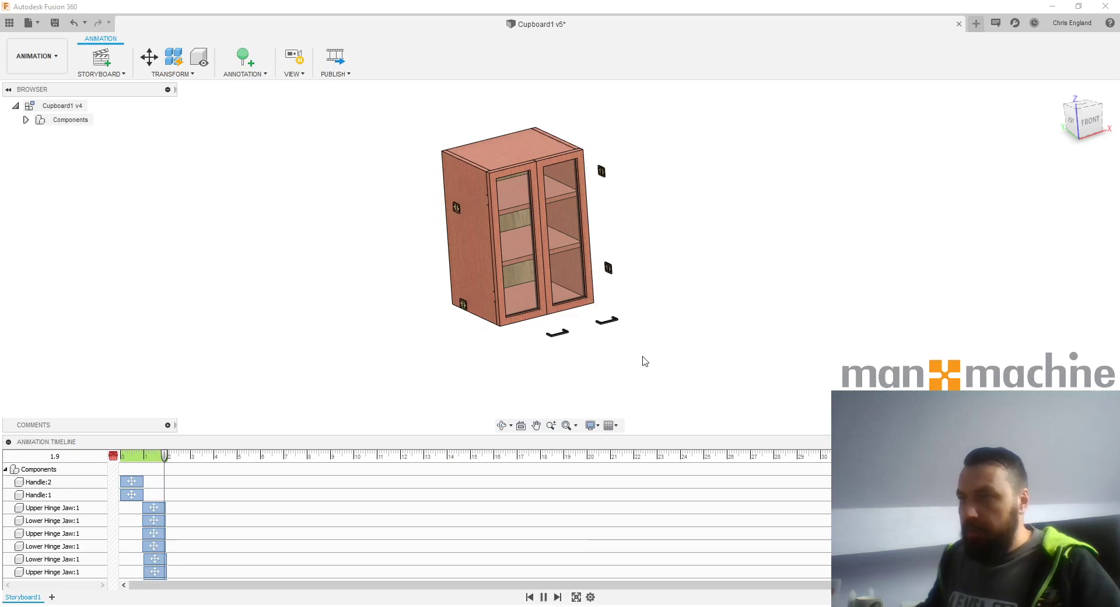
scroll(524, 201, up, 5)
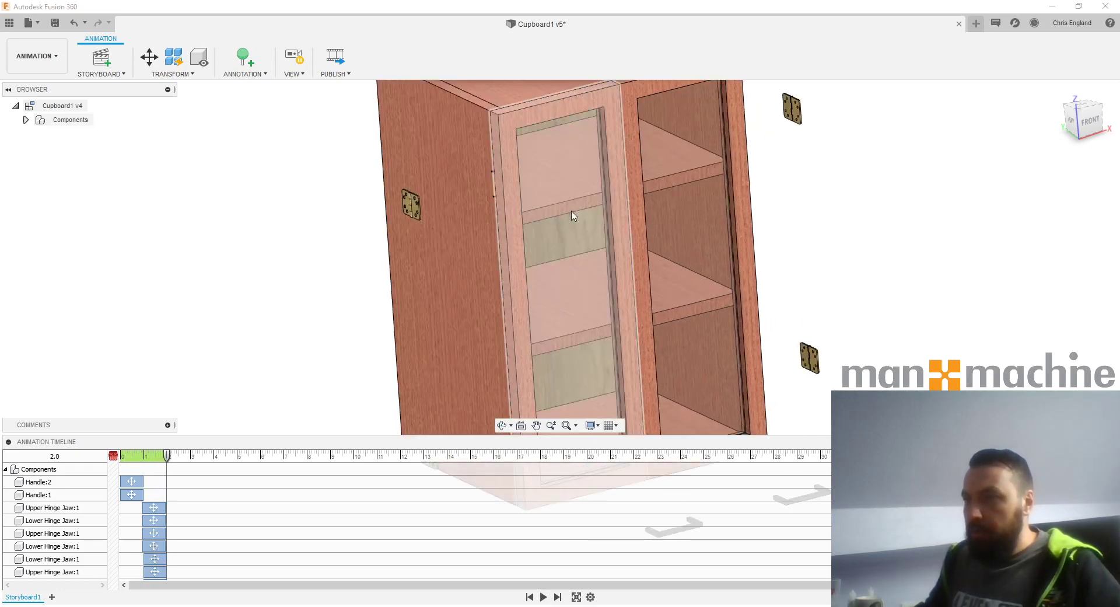
scroll(504, 188, down, 4)
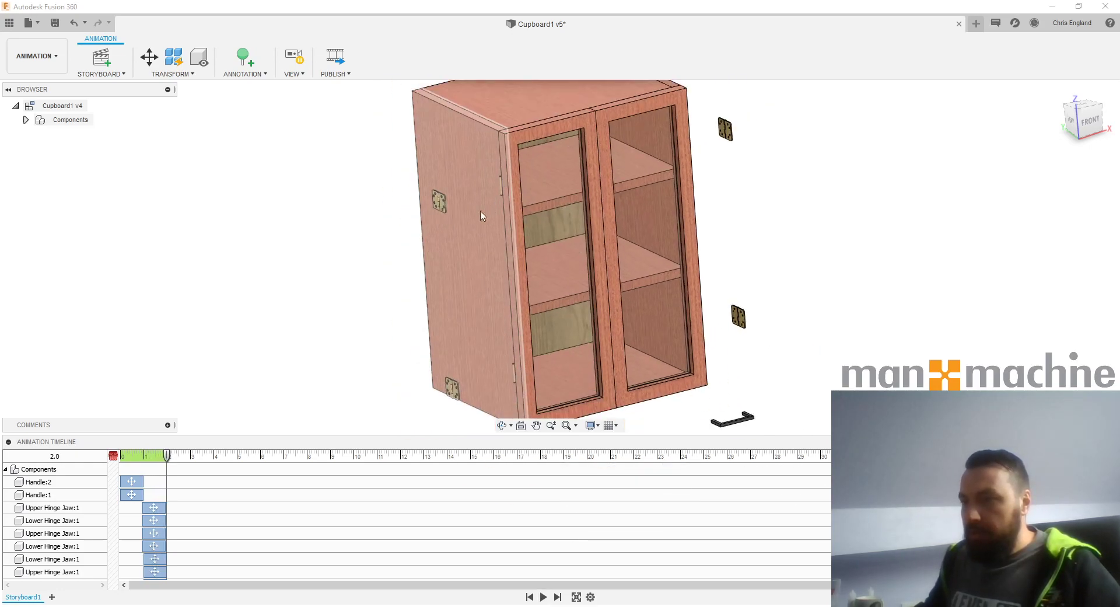
scroll(376, 230, down, 1)
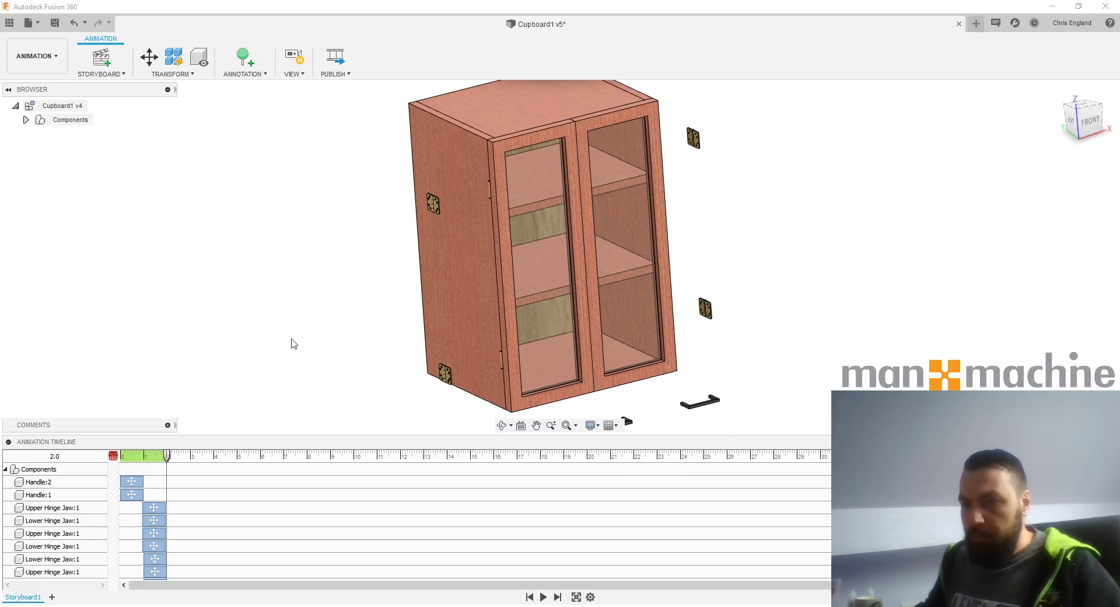
- Set the playhead to 1.0 s and transform the left door's upper hinge pin by an X Distance of 100 mm
drag(168, 459, 146, 460)
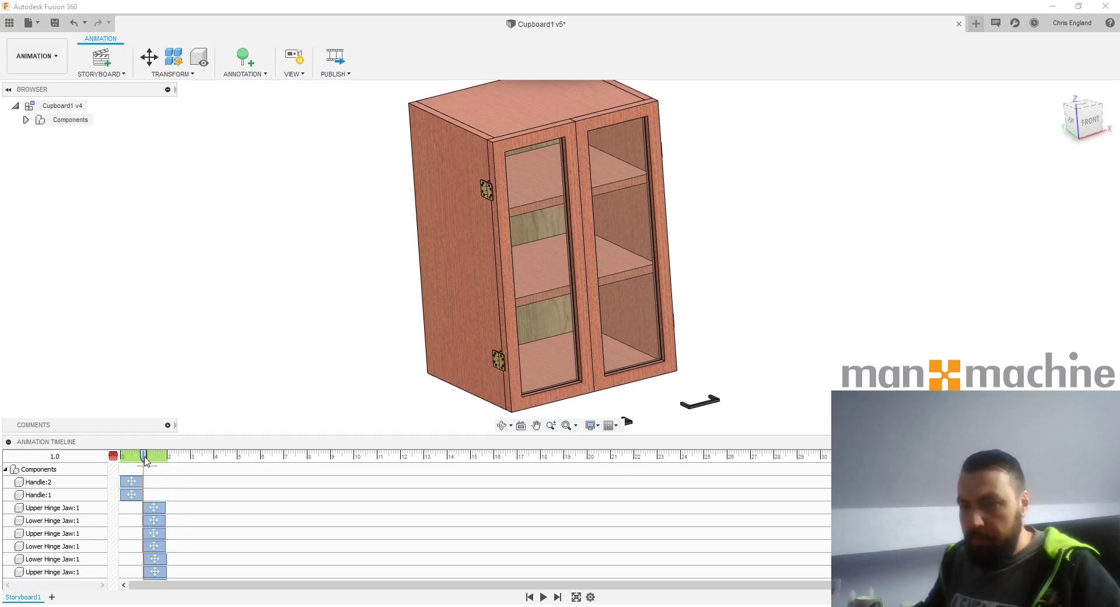
click(149, 56)
scroll(461, 224, up, 5)
scroll(494, 181, up, 6)
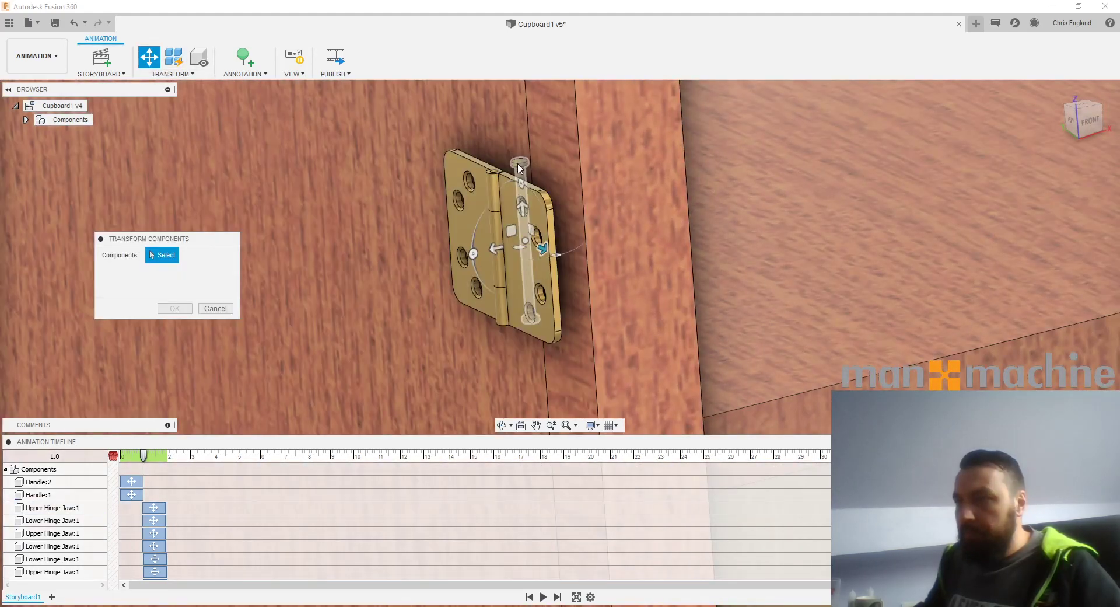
click(518, 169)
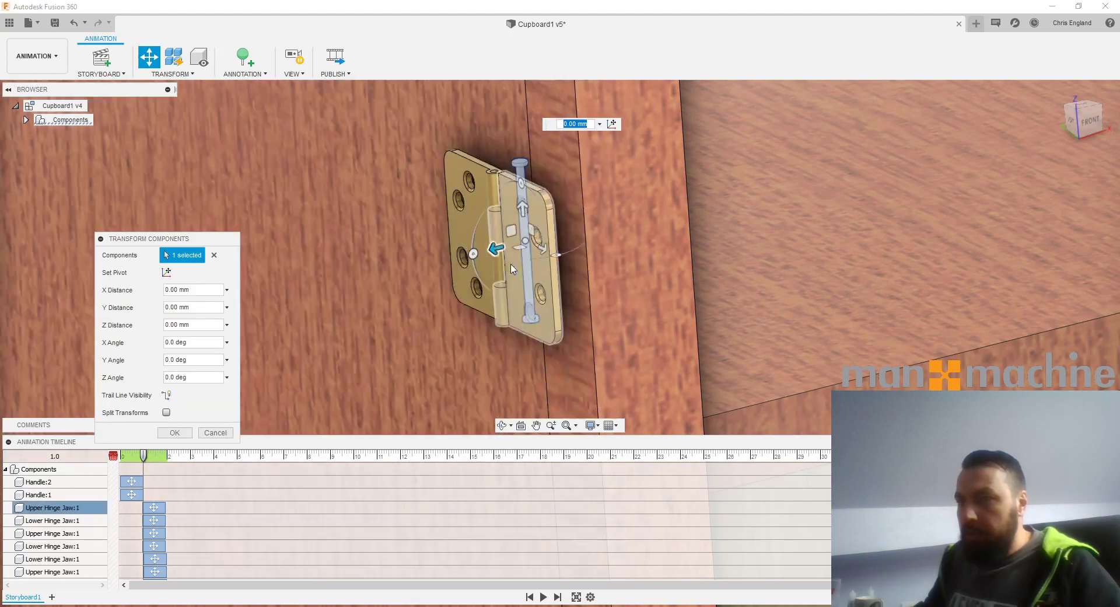
drag(496, 250, 365, 306)
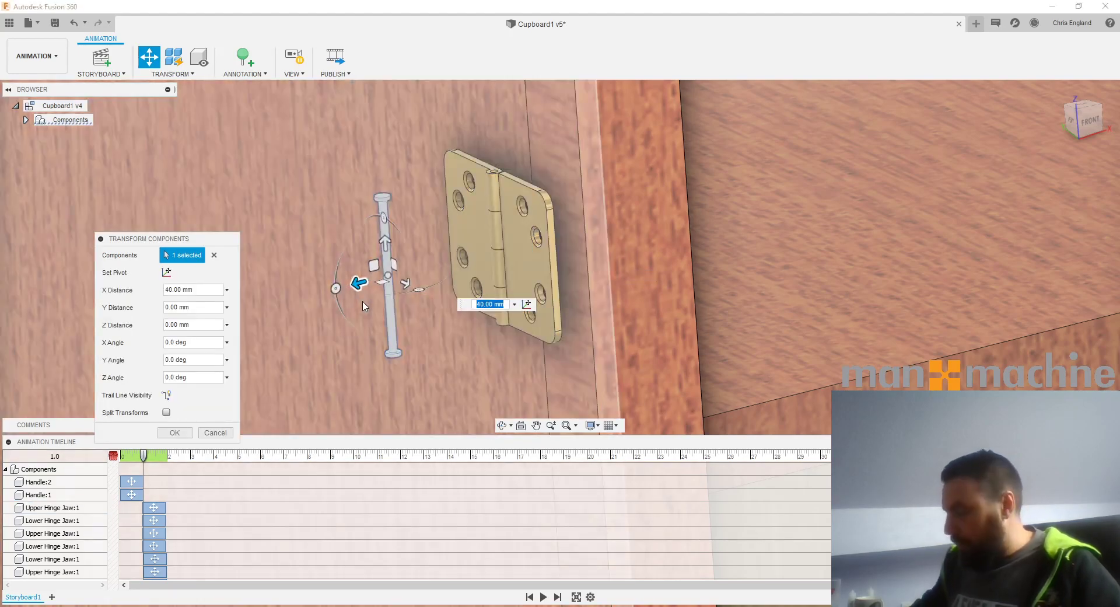
key(Return)
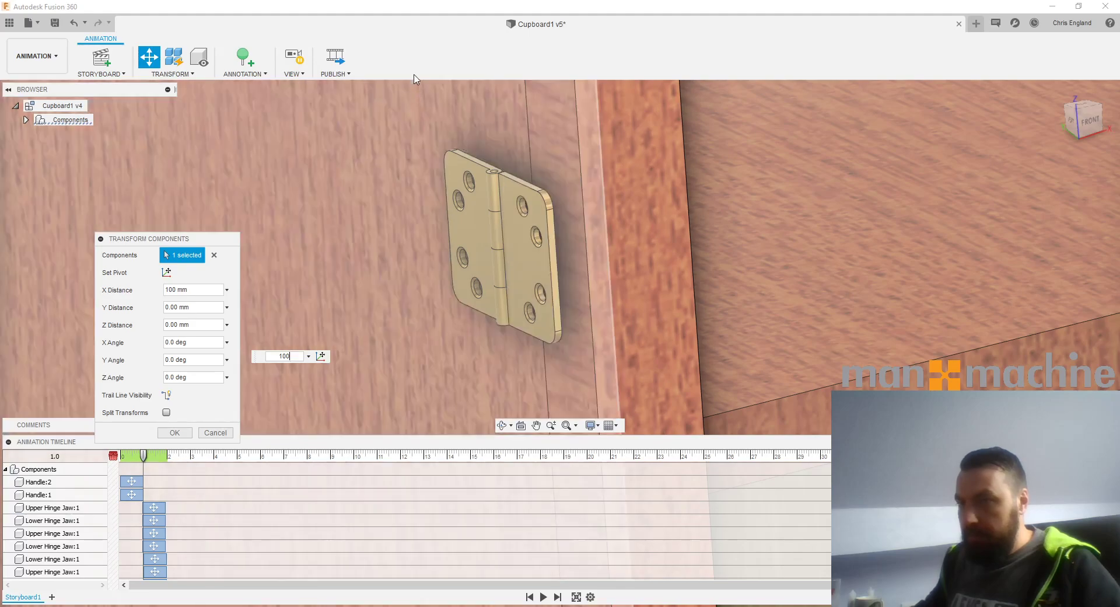
scroll(414, 130, down, 10)
scroll(475, 356, up, 10)
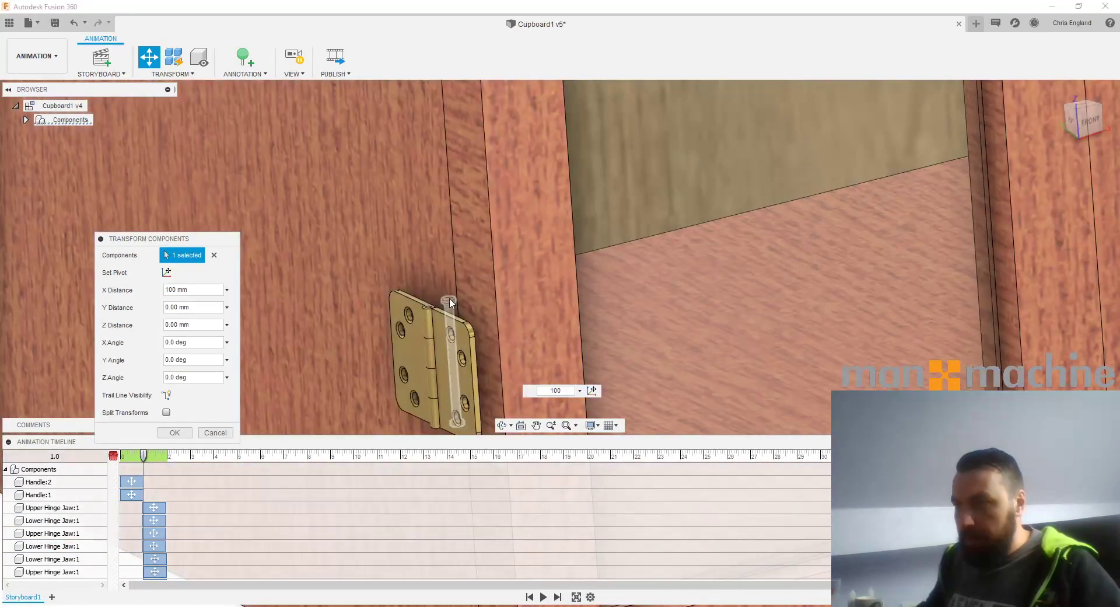
click(449, 303)
scroll(525, 231, down, 7)
click(178, 433)
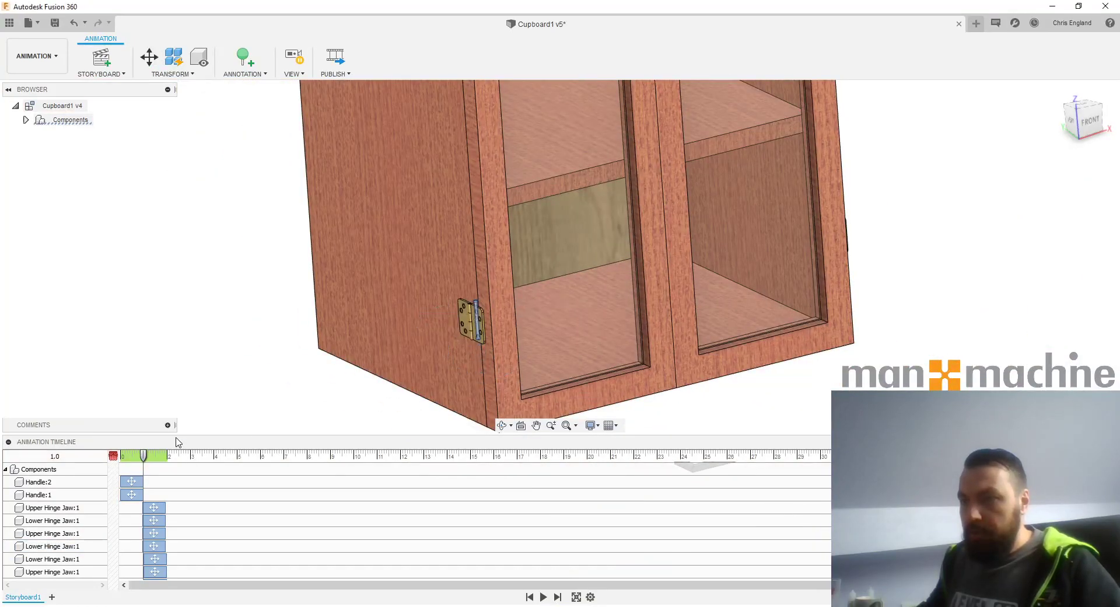
- Shift the upper hinge pin's transform action to start at 1.0 s, in line with the hinge actions
scroll(283, 385, down, 5)
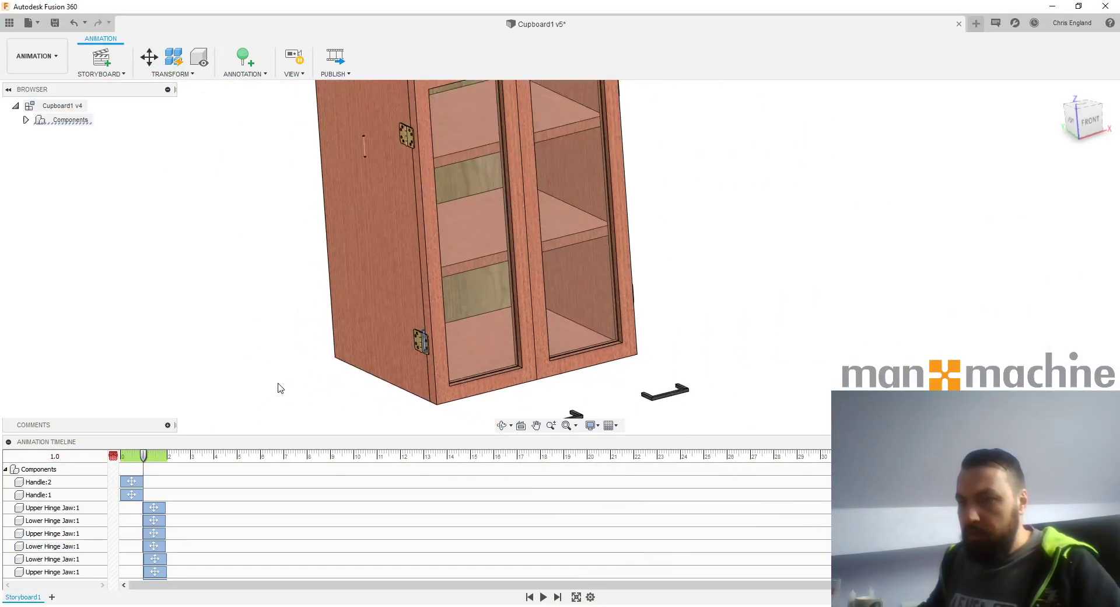
scroll(226, 521, down, 3)
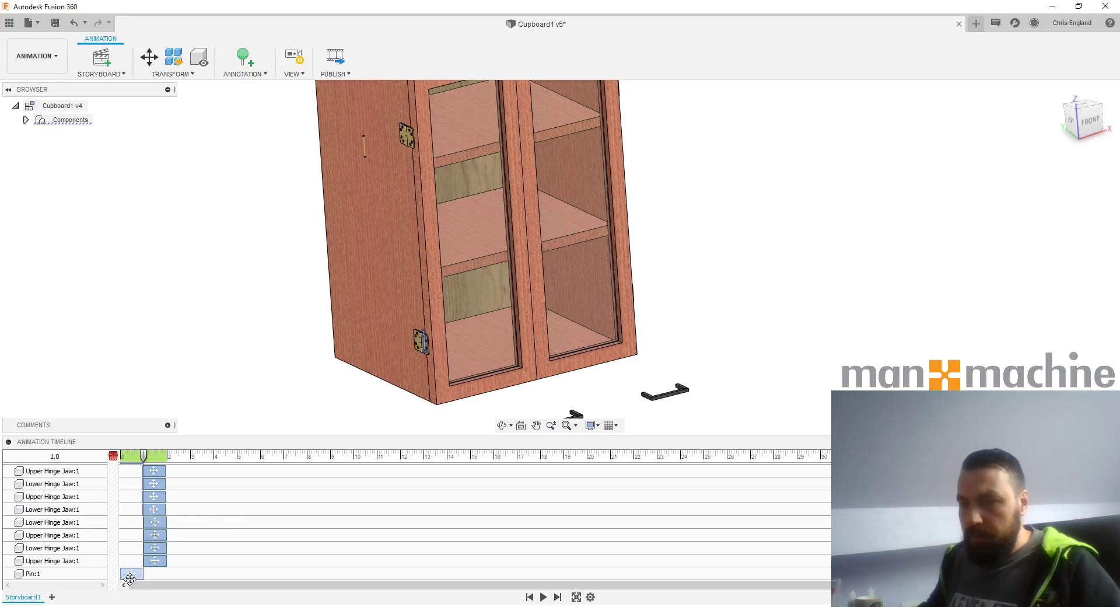
drag(132, 576, 154, 573)
right_click(155, 573)
click(196, 355)
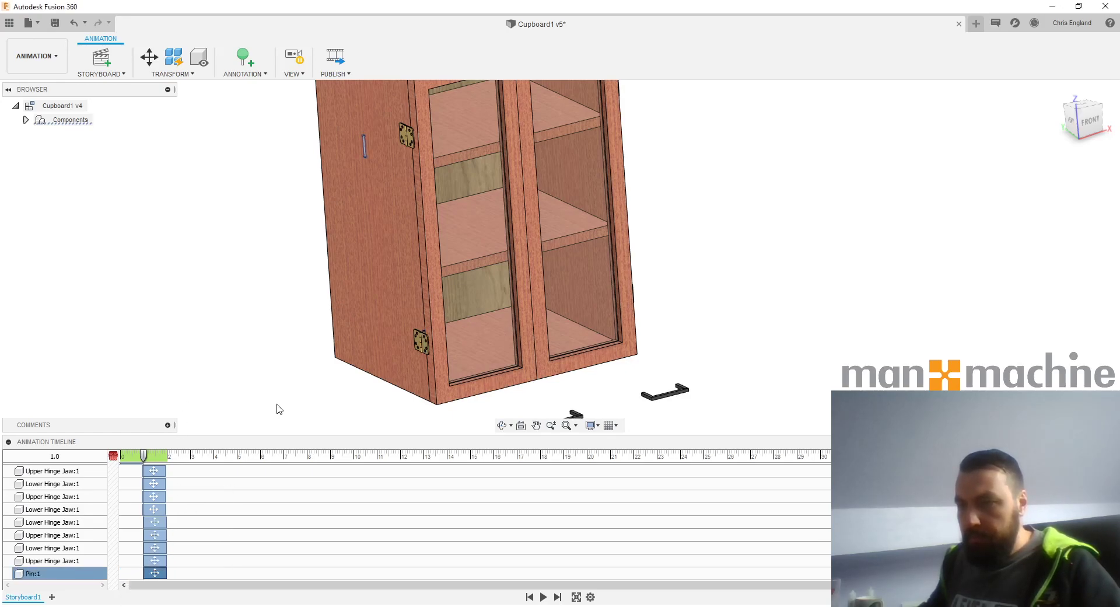
- Transform the left door's lower hinge pin, moving it outward from the hinge along X
scroll(237, 378, down, 2)
click(268, 339)
scroll(350, 350, up, 10)
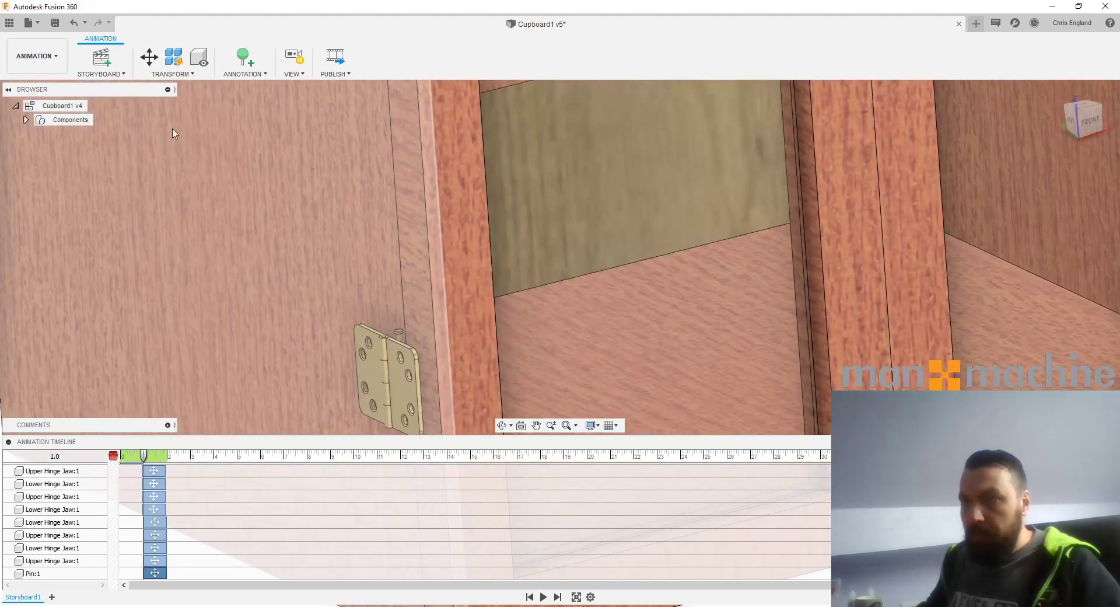
click(150, 57)
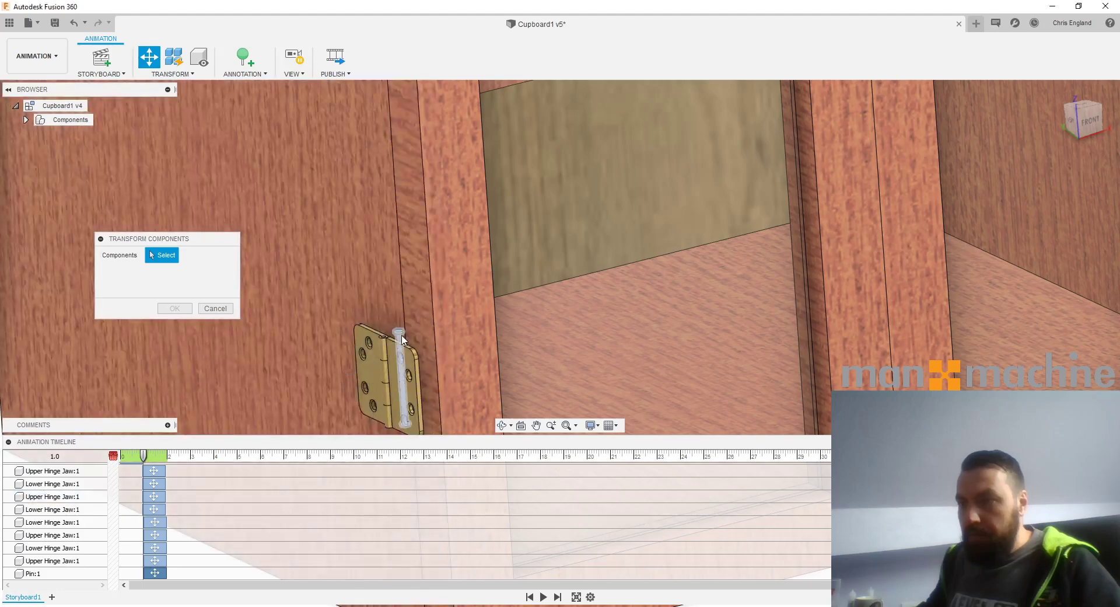
click(391, 336)
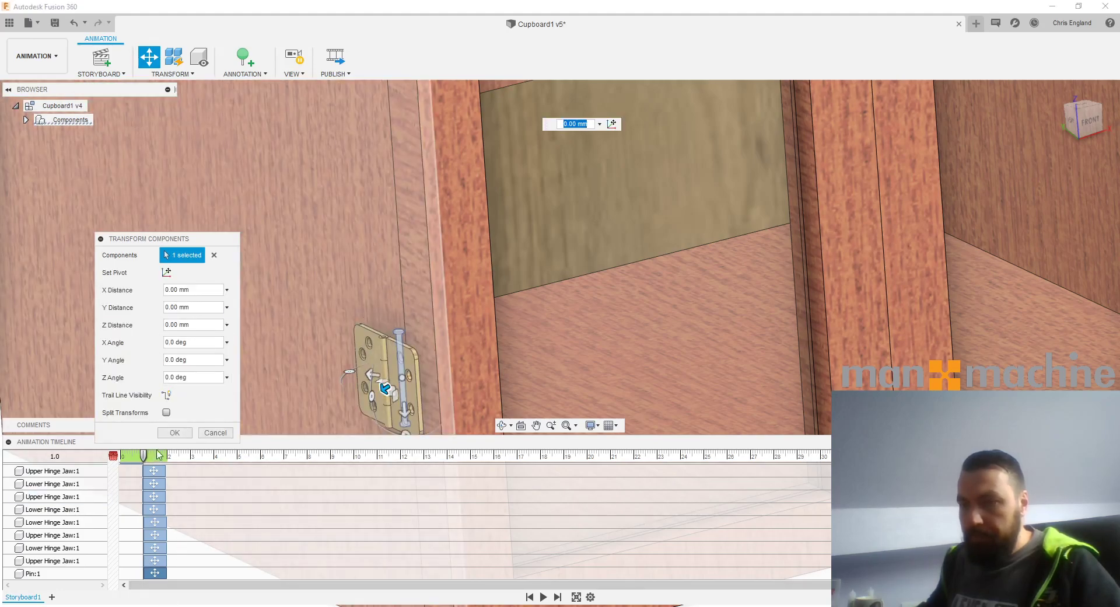
drag(385, 387, 333, 418)
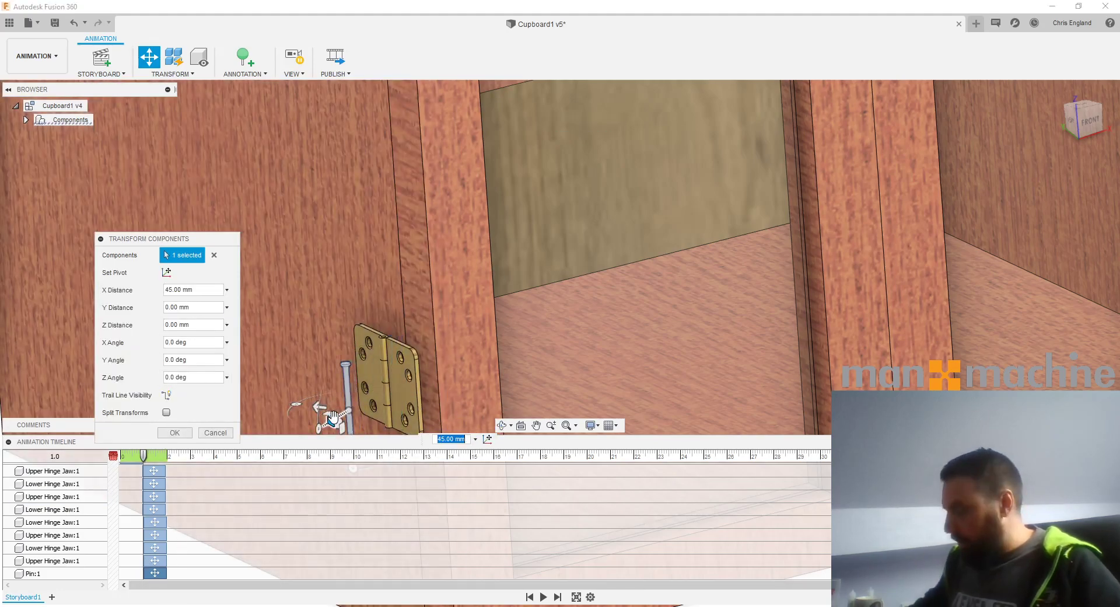
key(Return)
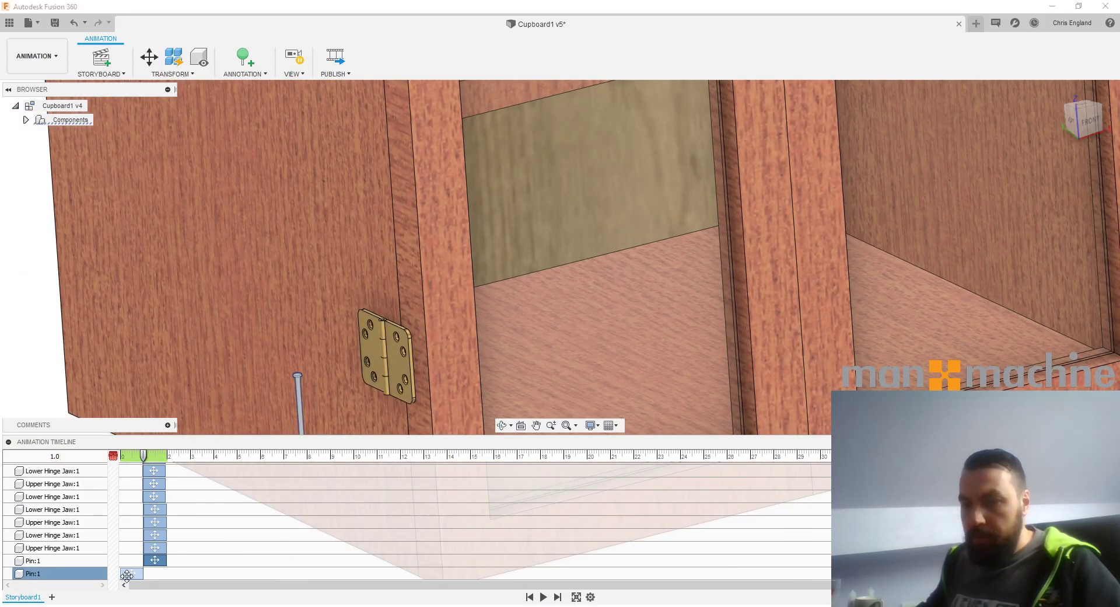
- Shift the lower hinge pin's transform action to start at 1.0 s and play back the storyboard
drag(126, 576, 146, 576)
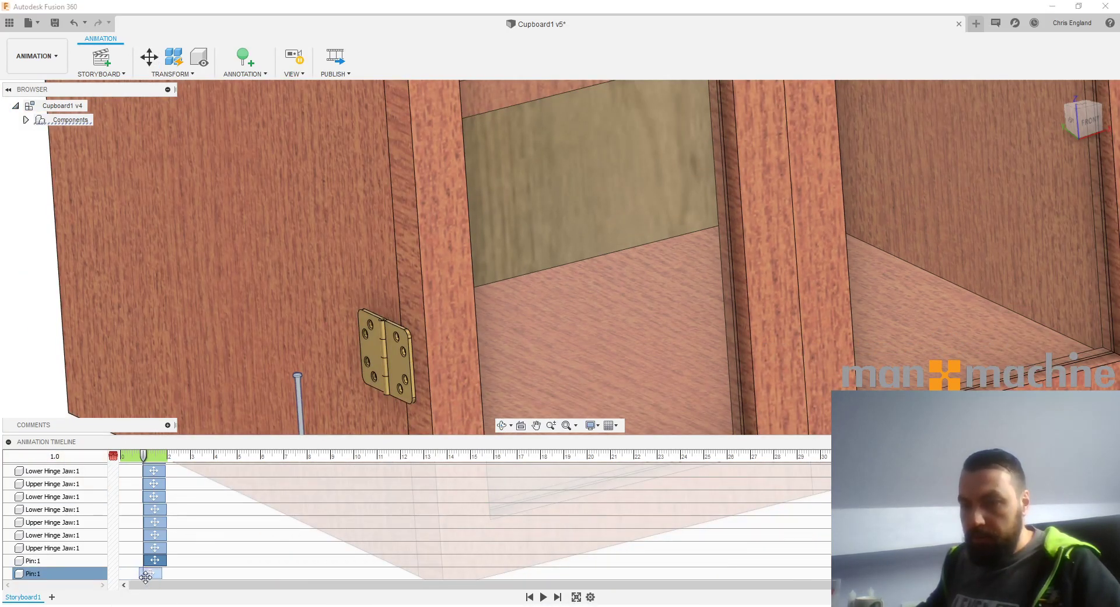
scroll(354, 334, down, 10)
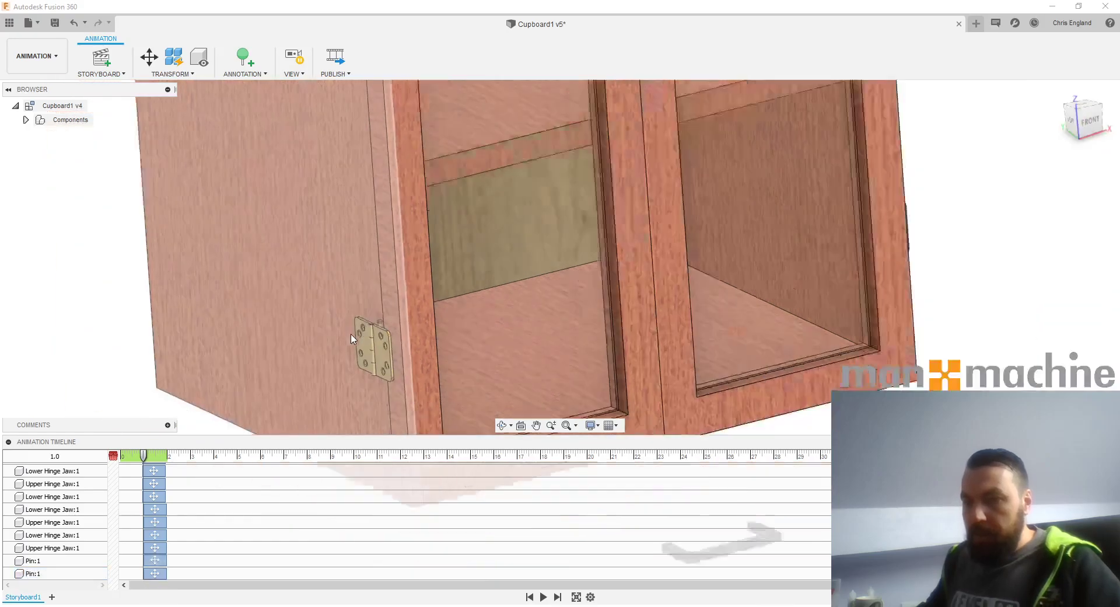
middle_drag(548, 333, 561, 330)
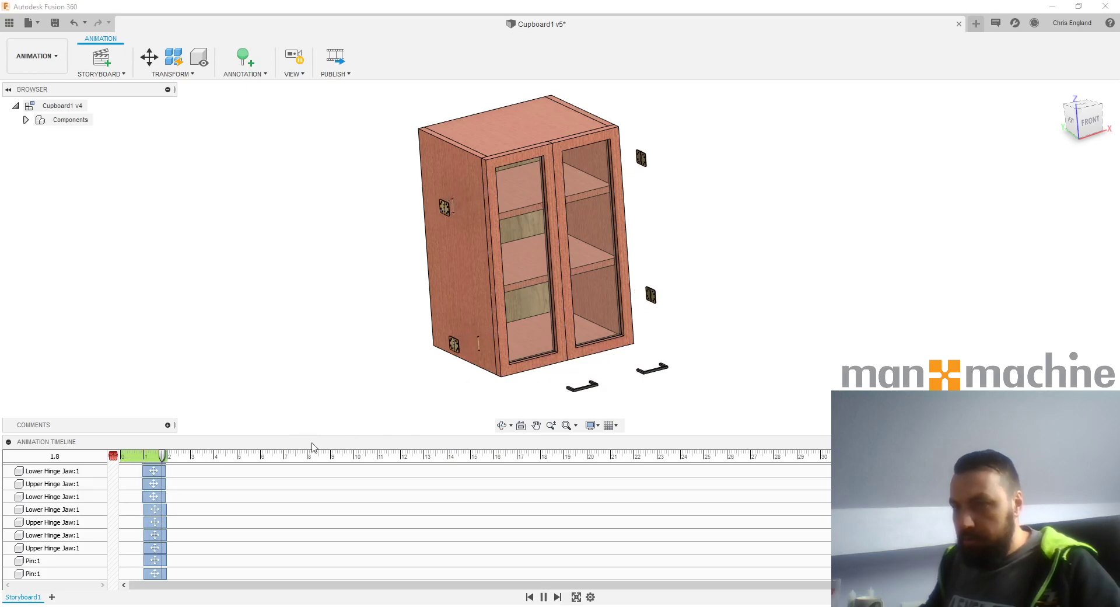
scroll(146, 512, up, 3)
scroll(148, 514, down, 3)
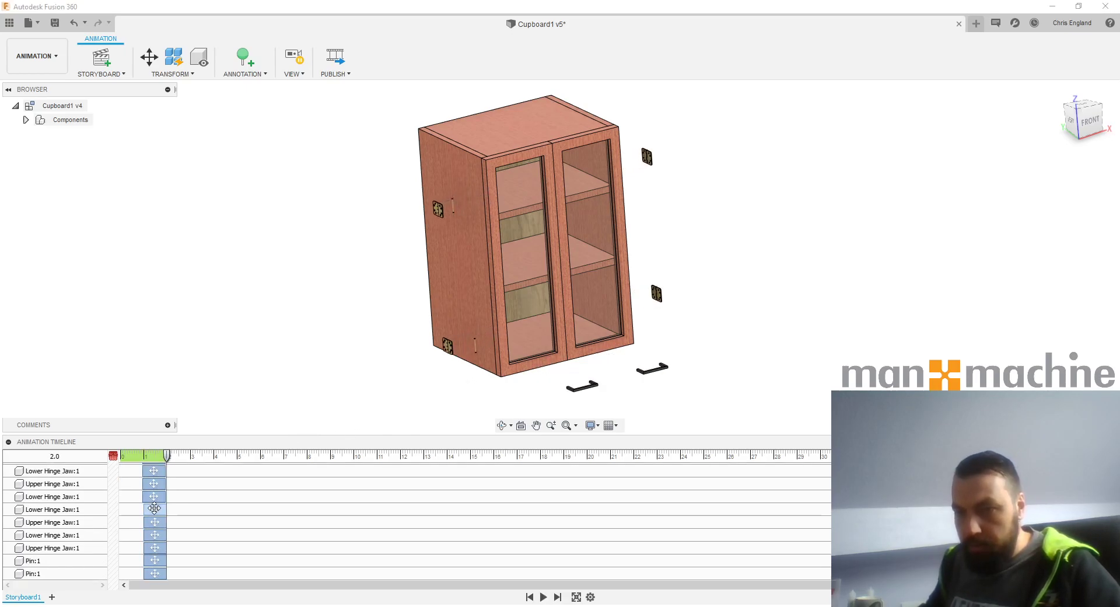
- Play the storyboard from the start to review the handle, hinge and pin movements
drag(168, 456, 125, 465)
click(543, 598)
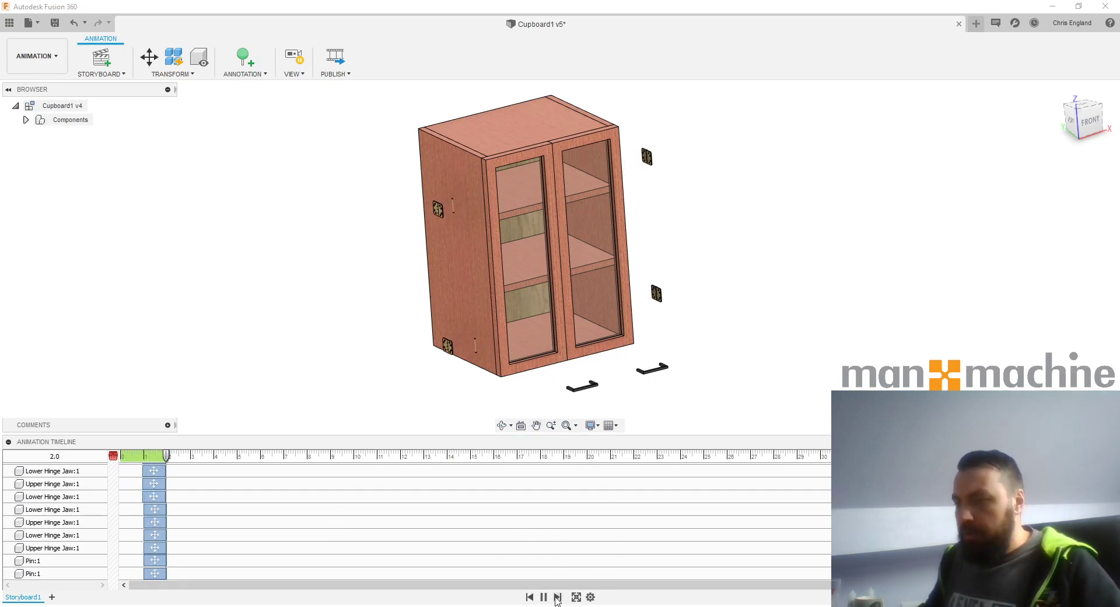
mouse_move(686, 311)
middle_down()
mouse_move(703, 308)
mouse_move(693, 320)
middle_up()
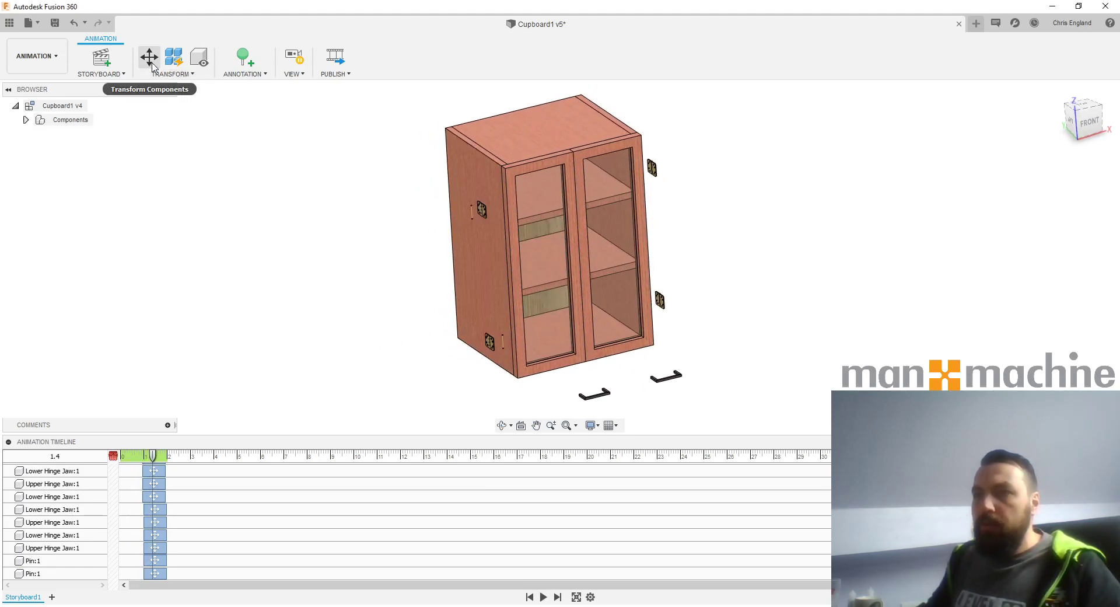
- Transform the cupboard's left side panel outward with a Z Distance of -300 mm
click(149, 57)
click(476, 177)
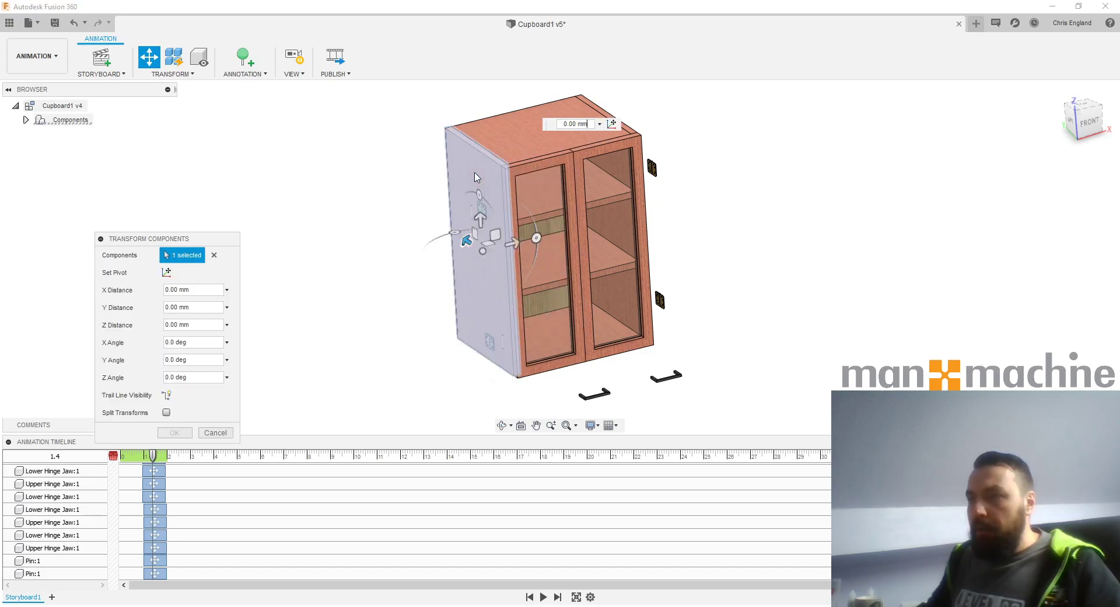
drag(512, 243, 433, 273)
drag(431, 274, 432, 278)
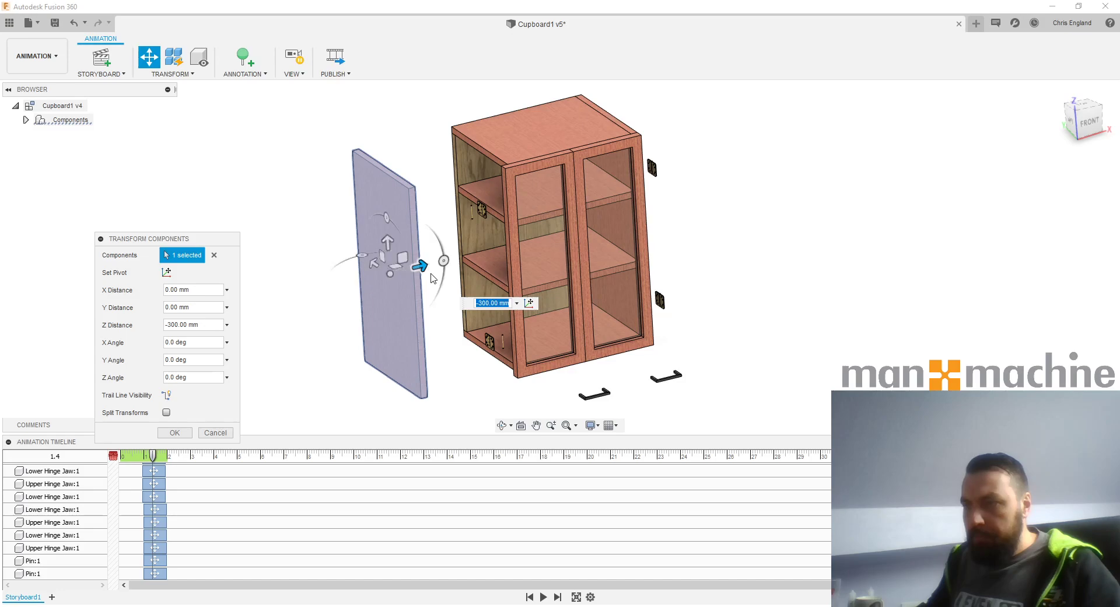
click(185, 434)
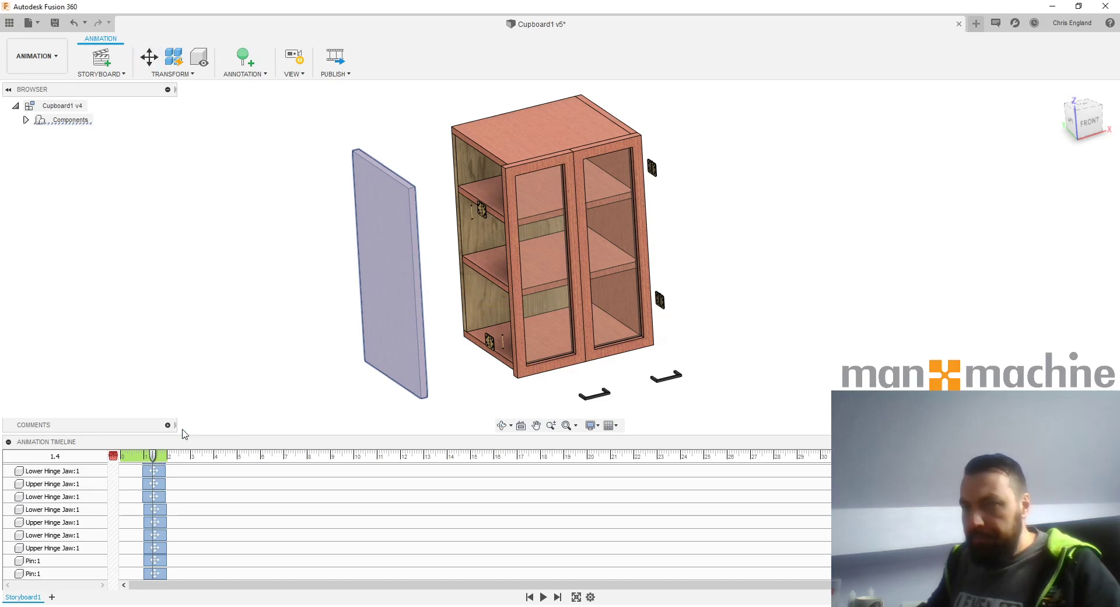
- Transform the cupboard's right side panel straight outward, away from the carcass
shift+middle_drag(540, 350, 684, 284)
click(685, 285)
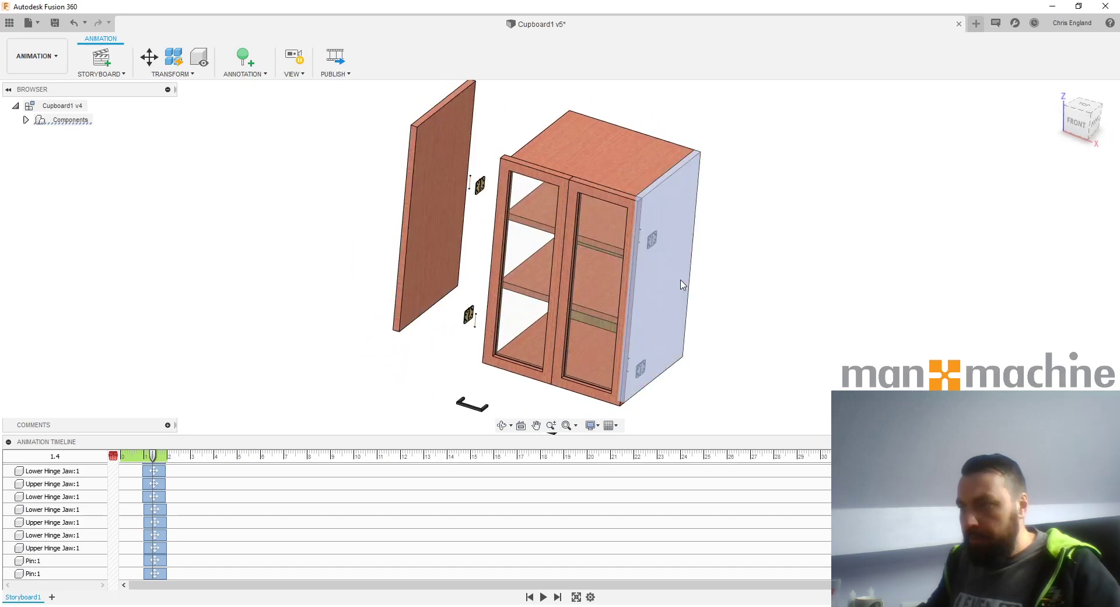
click(149, 57)
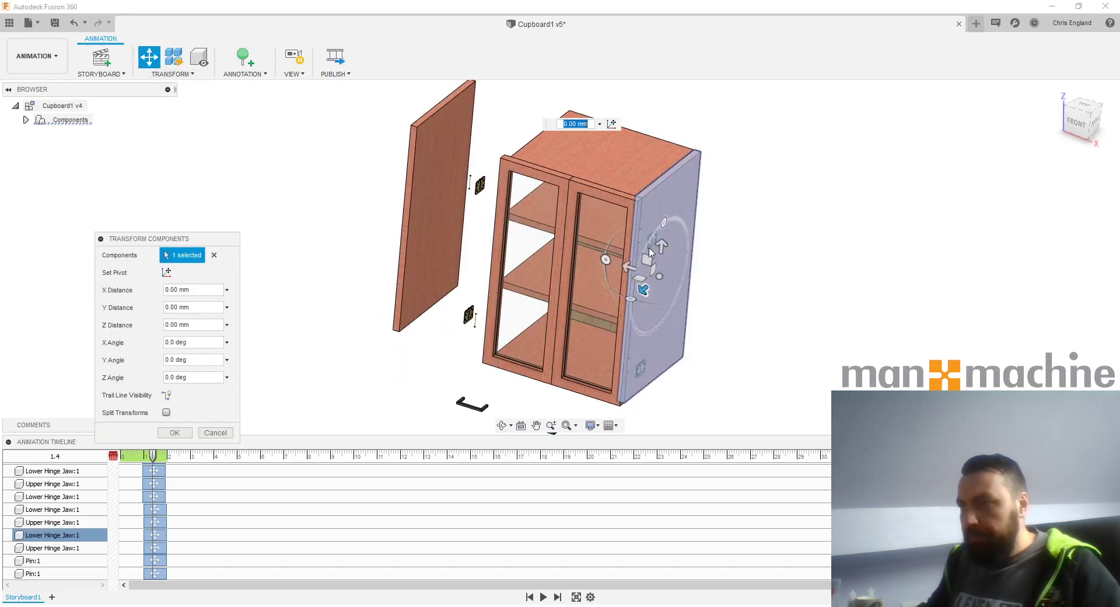
drag(625, 271, 688, 289)
click(175, 432)
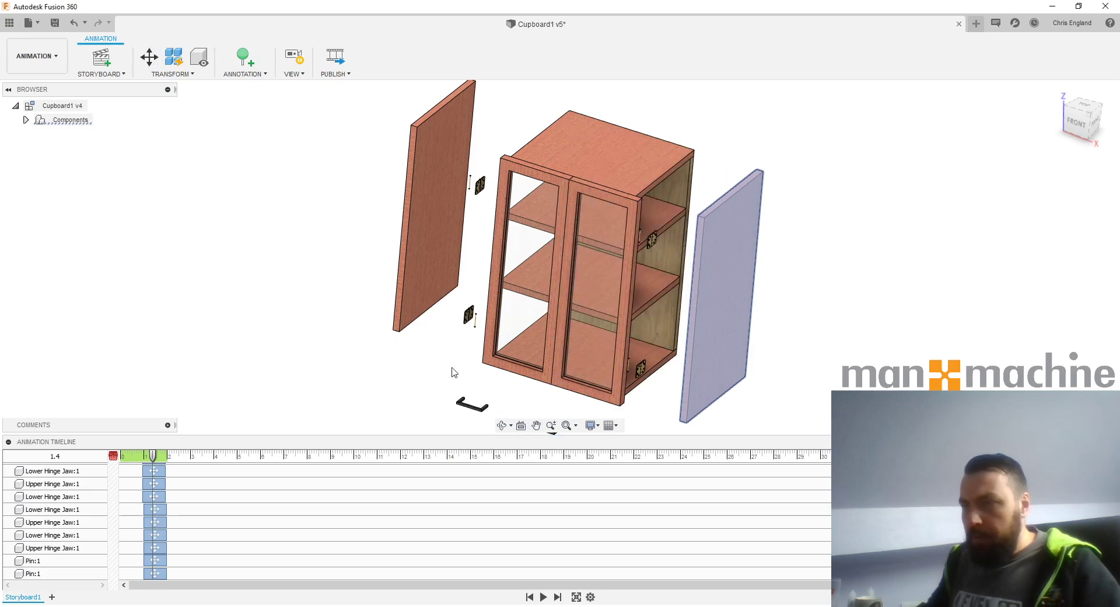
- Shift both side panel transform actions to start at 2.0 s and play back the storyboard
shift+middle_drag(547, 339, 575, 300)
scroll(590, 303, down, 1)
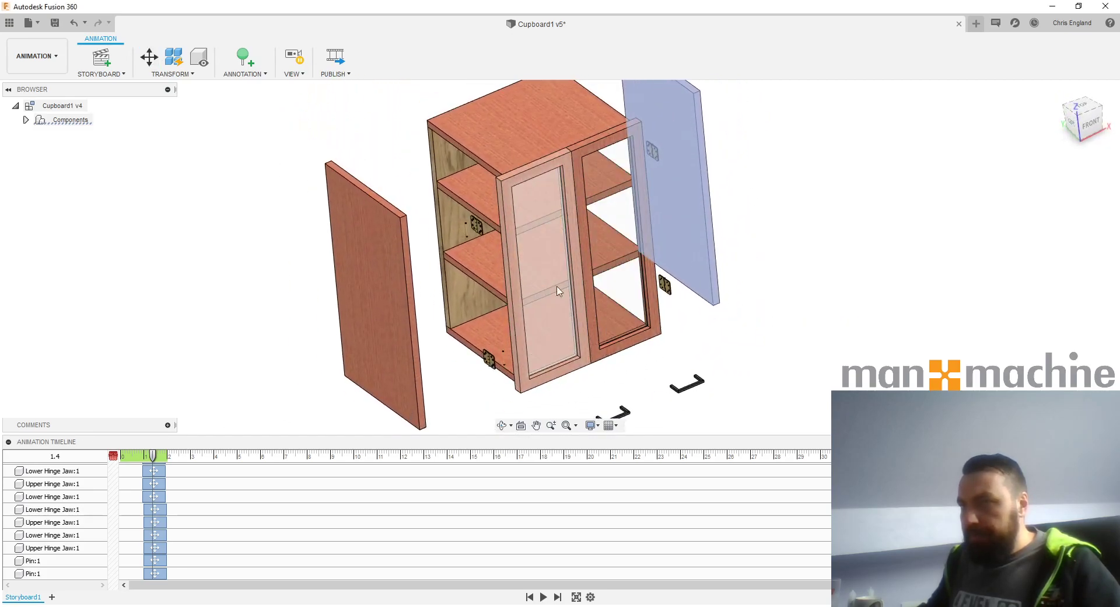
scroll(217, 532, down, 1)
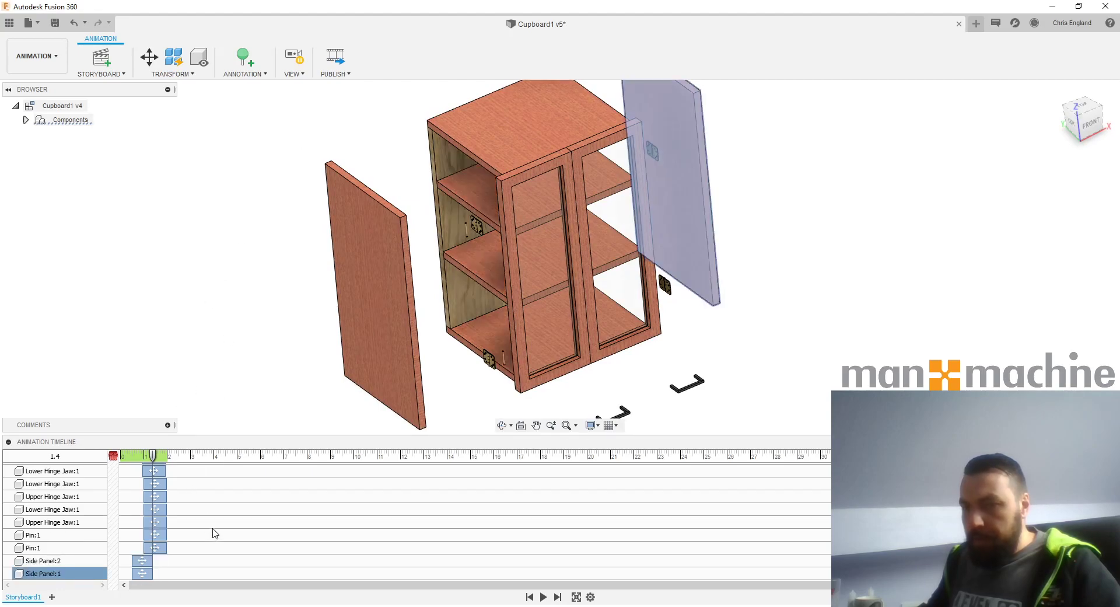
drag(146, 557, 176, 575)
scroll(411, 350, down, 2)
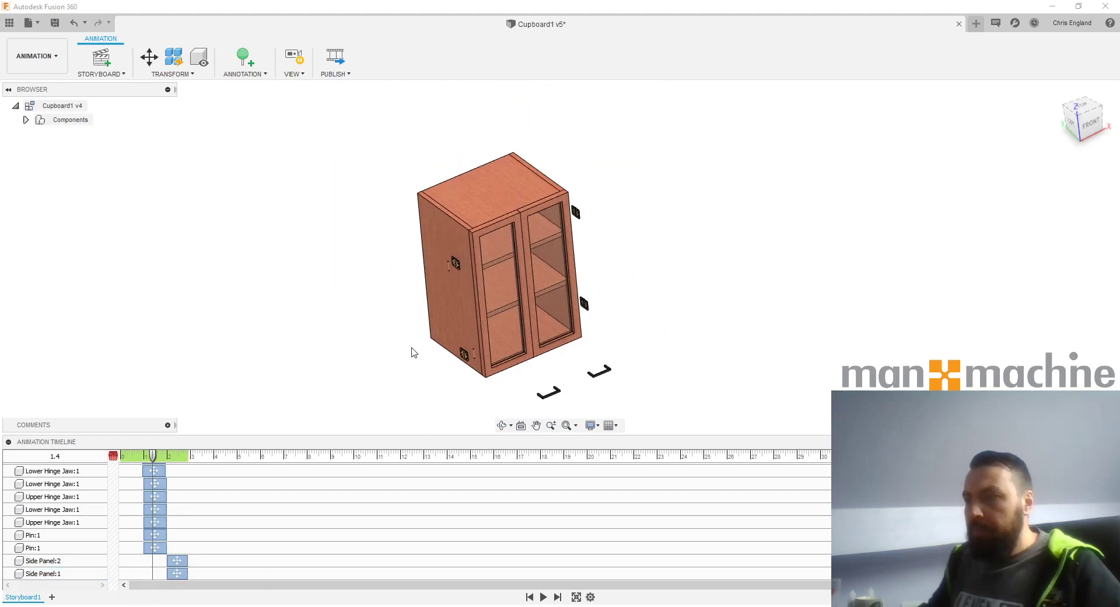
click(543, 596)
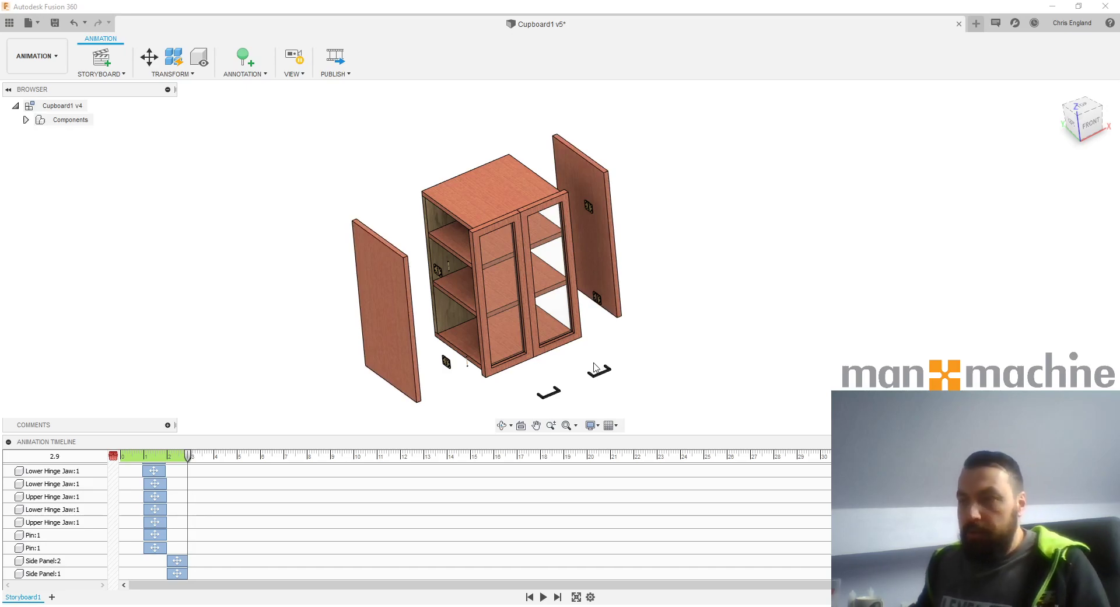
- Examine the exploded cupboard with its side panels, hinges and handles pulled apart from closer and farther viewpoints
middle_drag(554, 358, 601, 340)
shift+middle_drag(601, 340, 589, 329)
scroll(562, 340, up, 2)
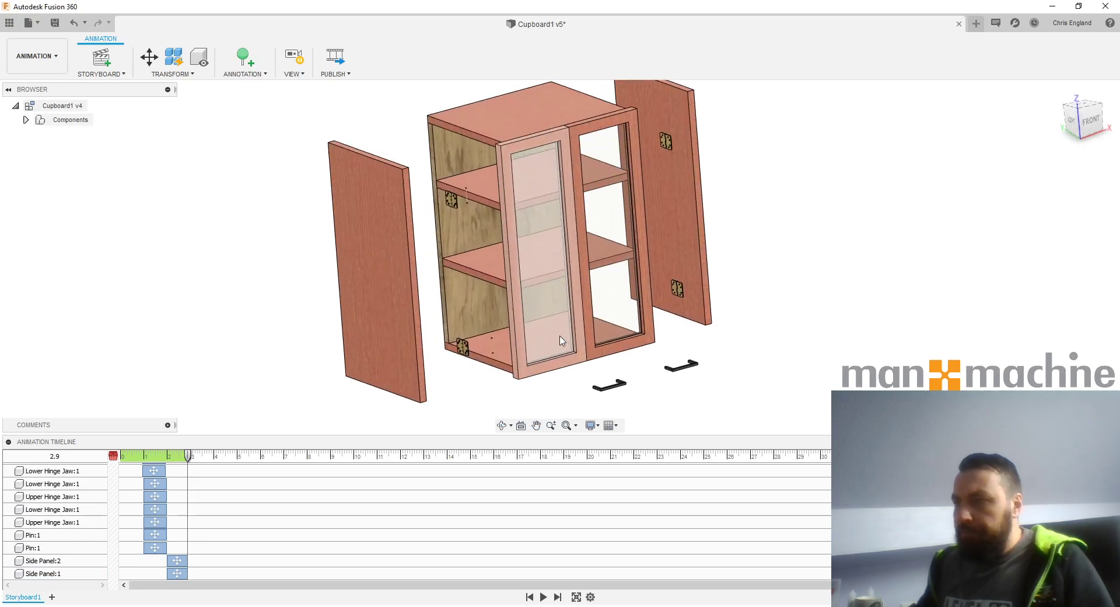
scroll(623, 352, down, 3)
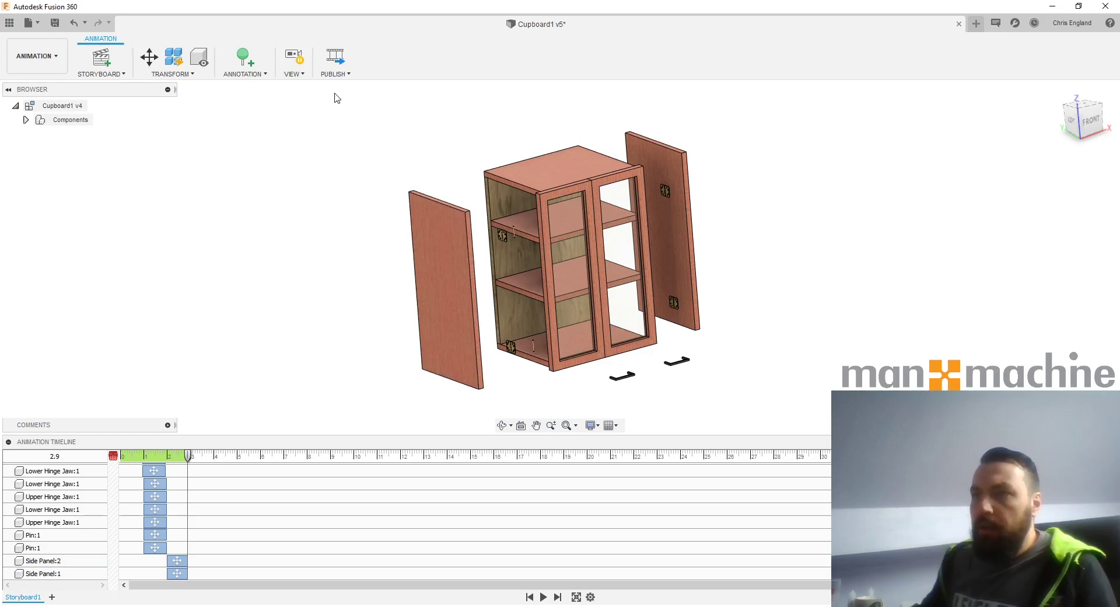
scroll(536, 339, up, 2)
scroll(552, 337, down, 2)
shift+middle_drag(553, 335, 562, 320)
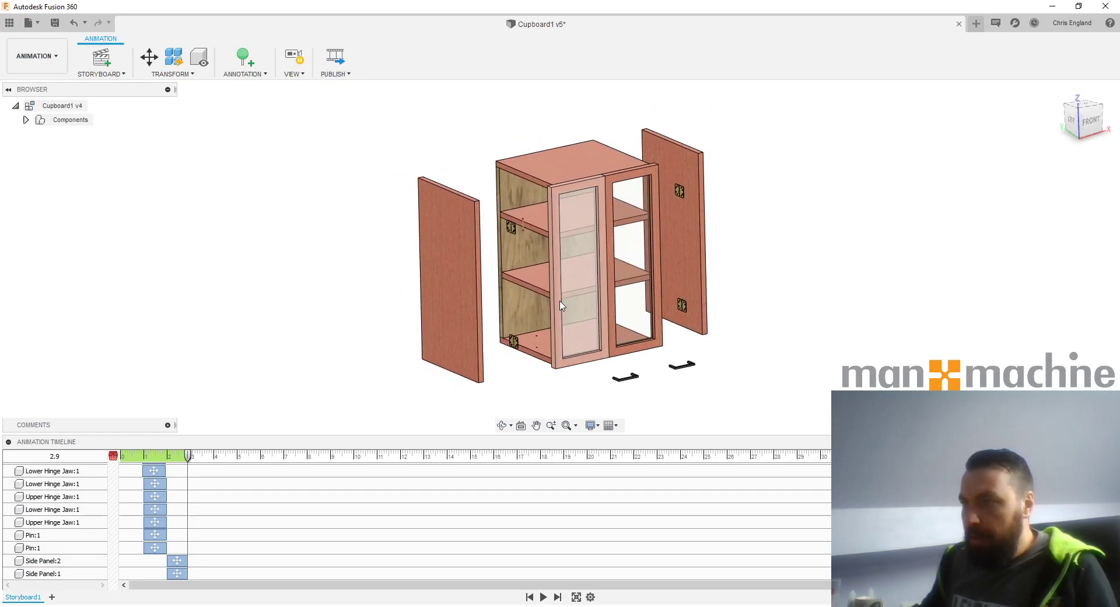
scroll(560, 309, up, 3)
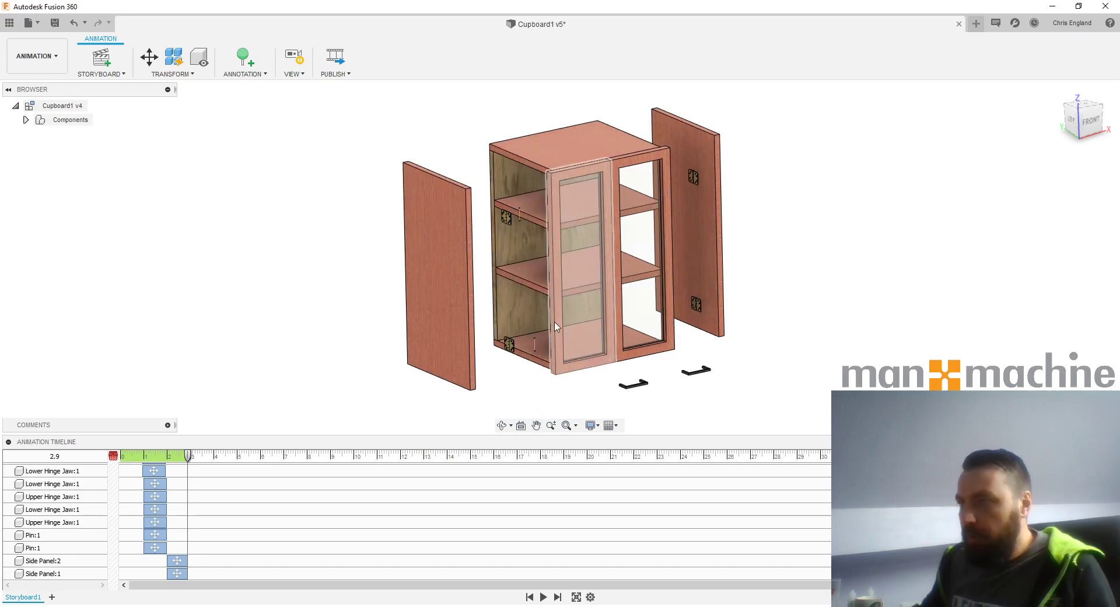
- Turn on view recording with the playhead at 0.0 and record a closer camera view at 1.1 s
drag(191, 460, 113, 461)
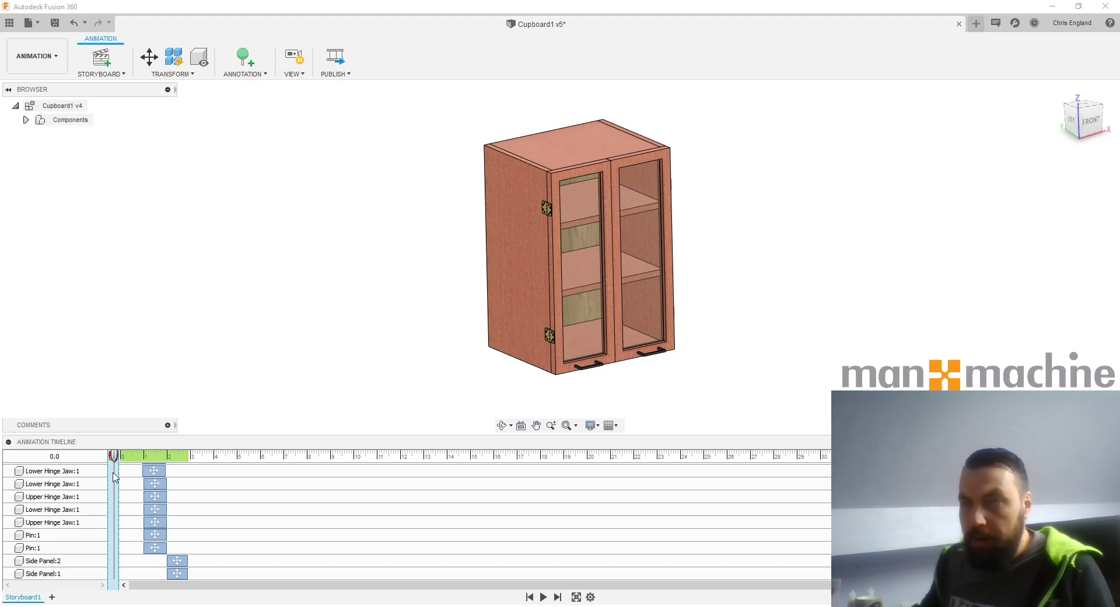
click(293, 58)
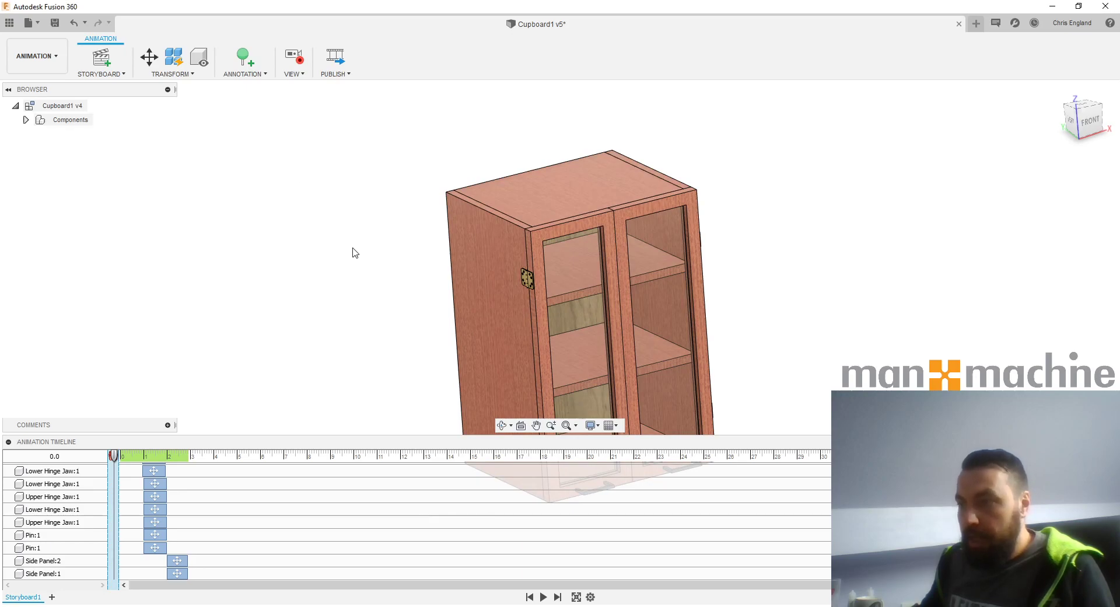
scroll(354, 252, down, 5)
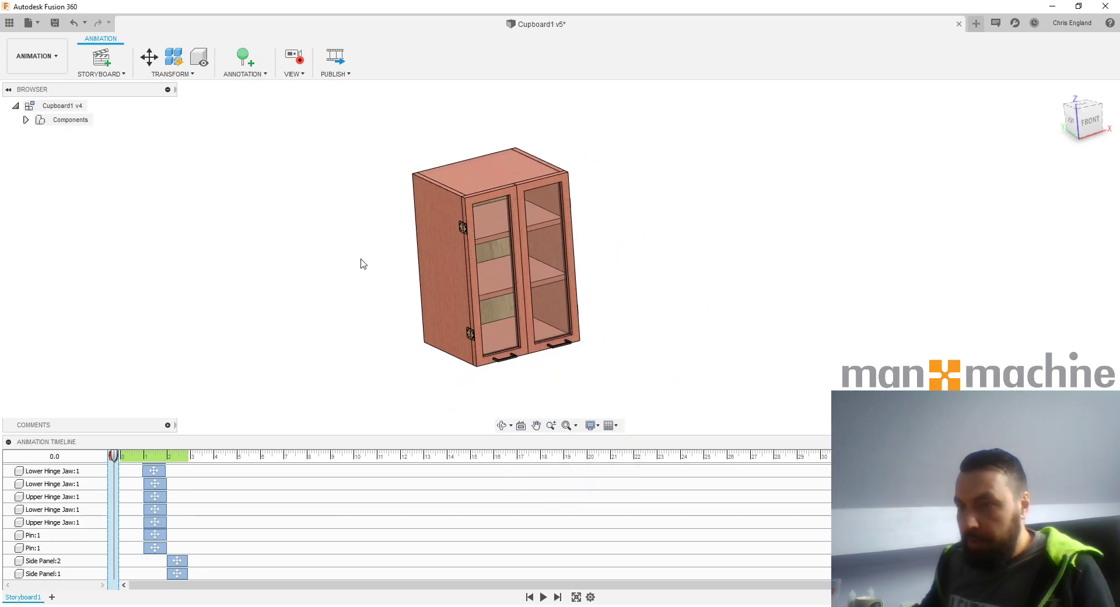
drag(117, 452, 146, 459)
scroll(220, 507, up, 3)
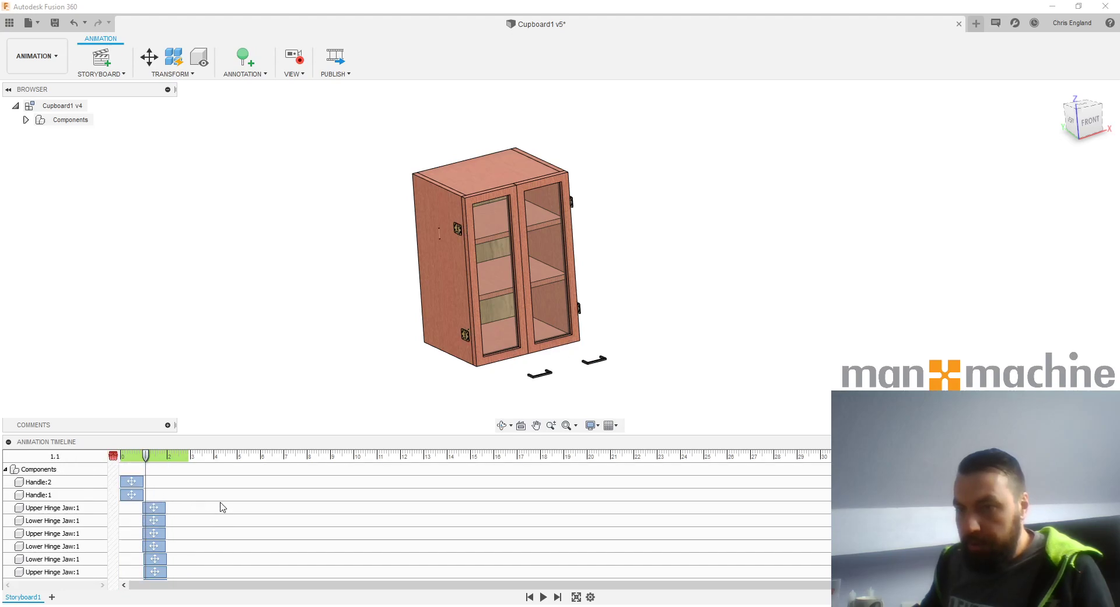
scroll(492, 365, up, 3)
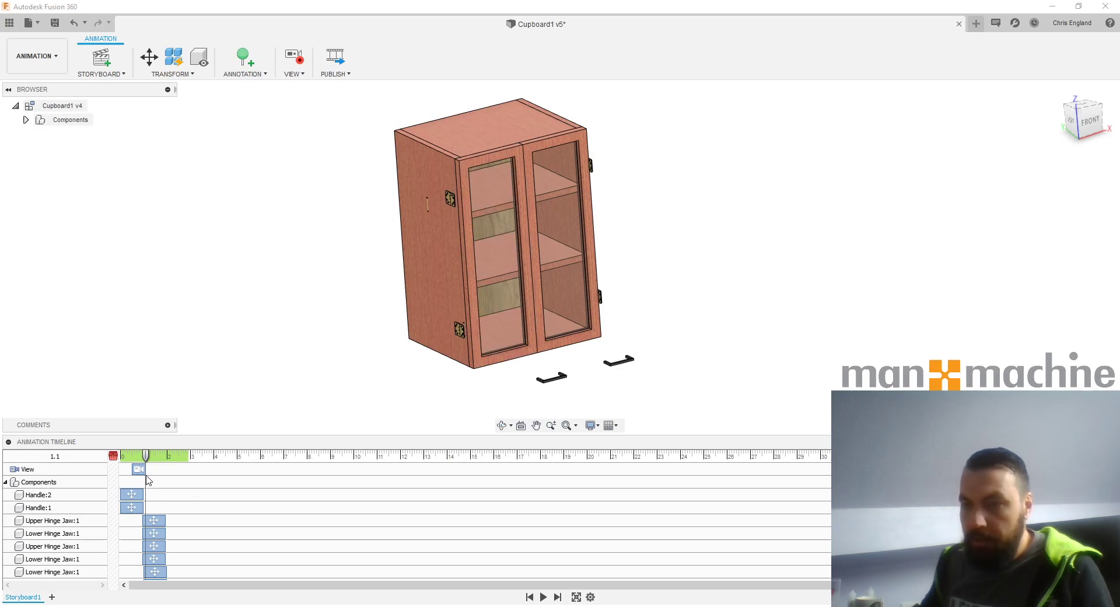
- Stretch the view action to run from 0 to 2.9 s and record a zoomed-out view at 1.8 s
drag(130, 471, 120, 471)
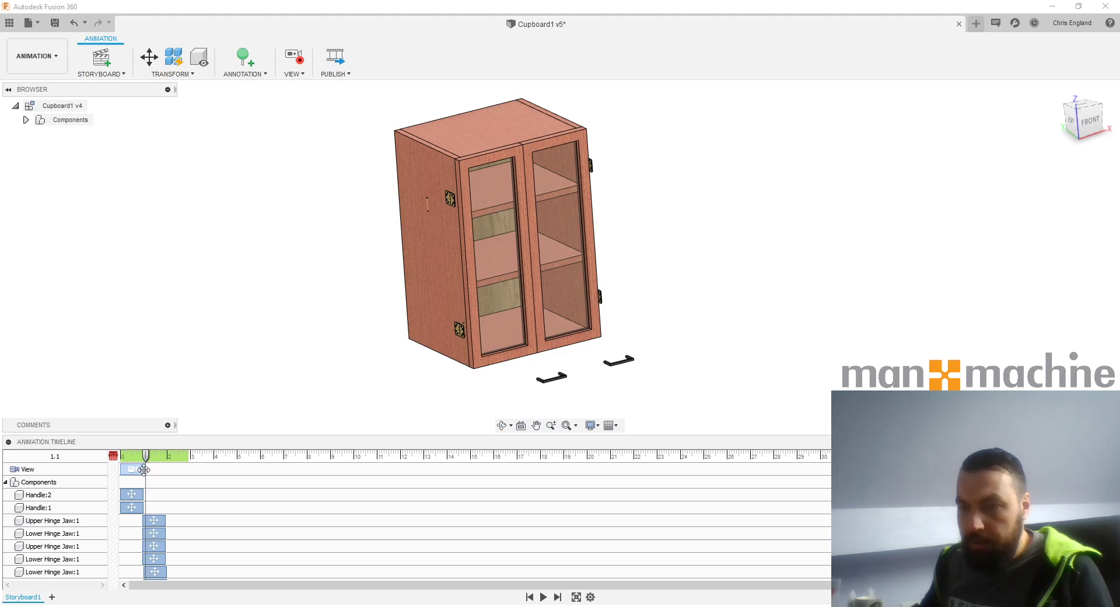
drag(147, 471, 182, 466)
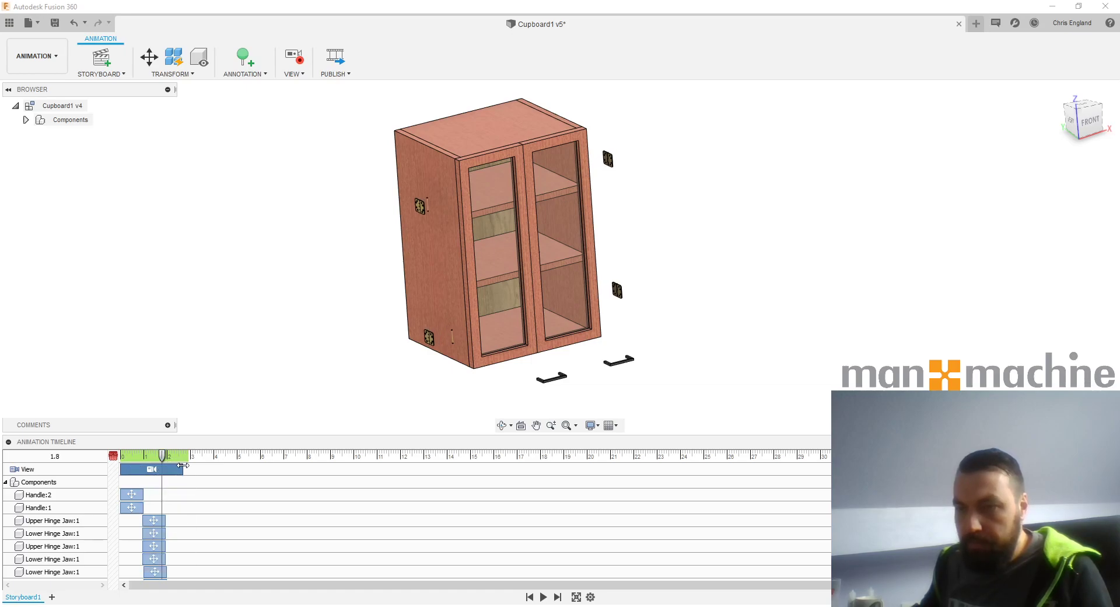
scroll(263, 400, down, 3)
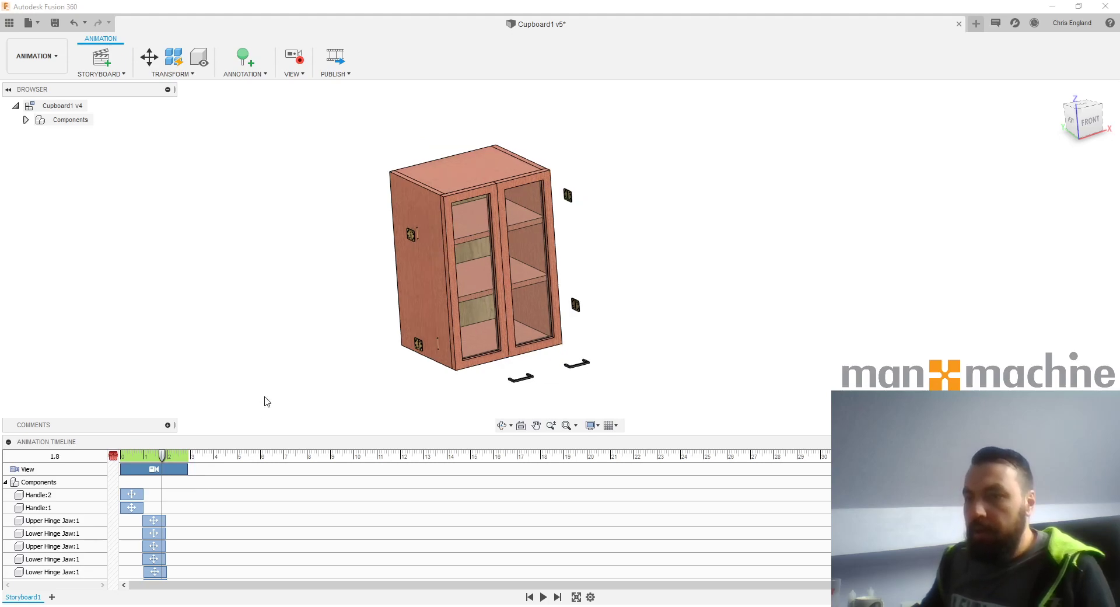
- Turn off view recording and play the storyboard to check the recorded camera movement
drag(163, 458, 124, 461)
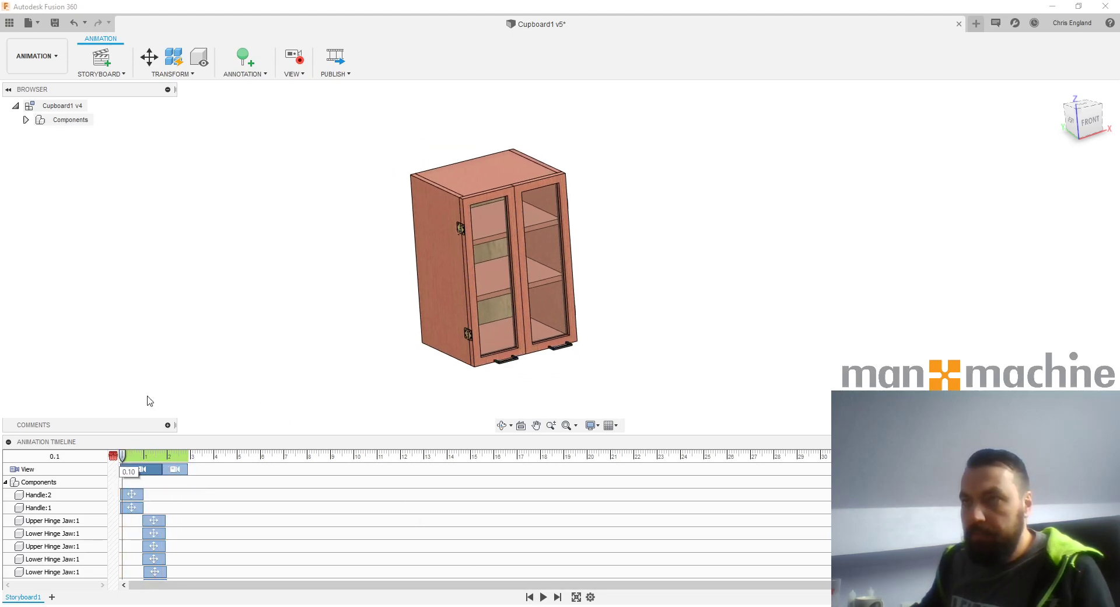
click(293, 56)
click(545, 597)
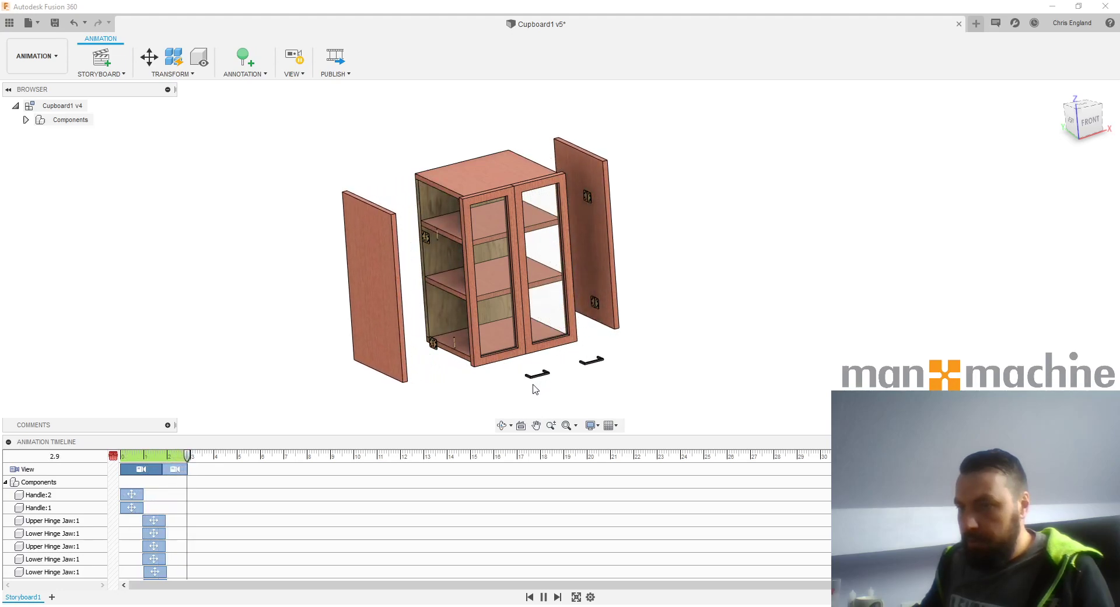
scroll(535, 388, down, 4)
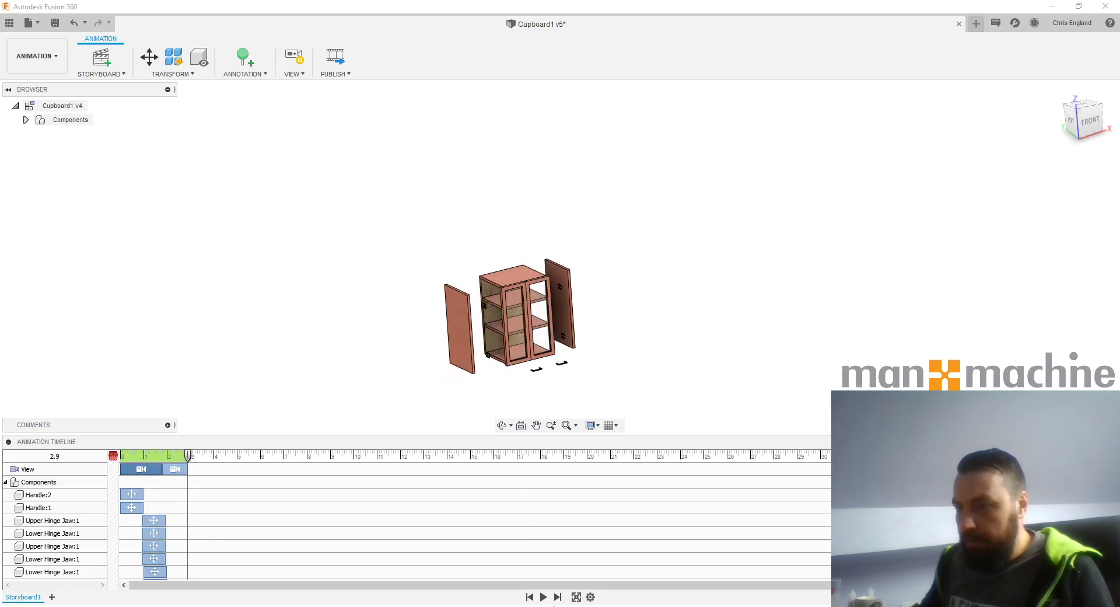
click(543, 597)
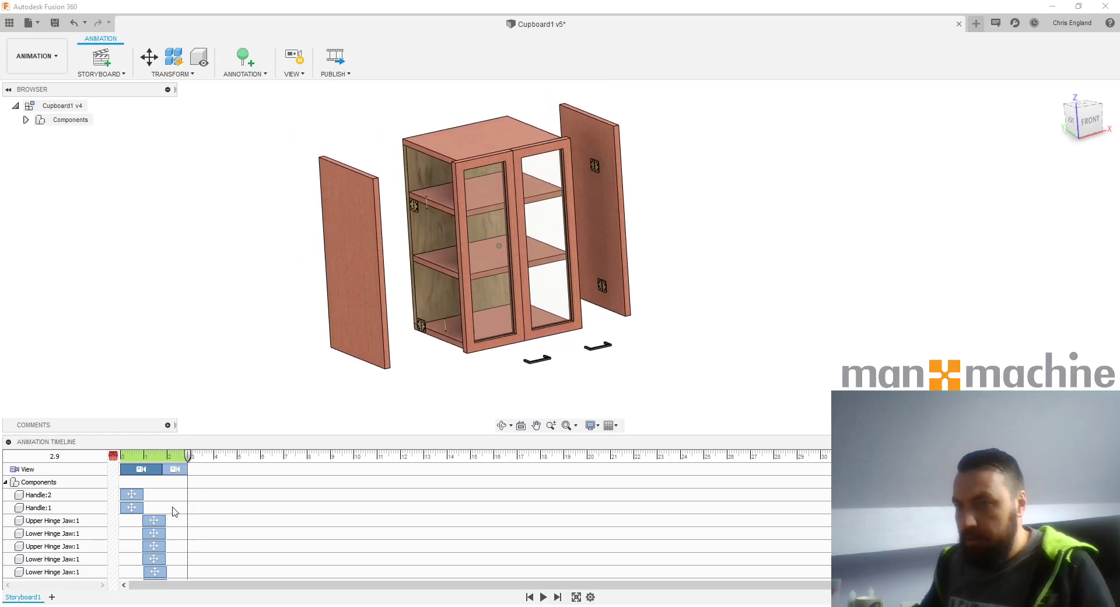
- Delete the second view action and stretch the remaining one to 2.9 s, checking it with a playback
click(171, 470)
right_click(172, 469)
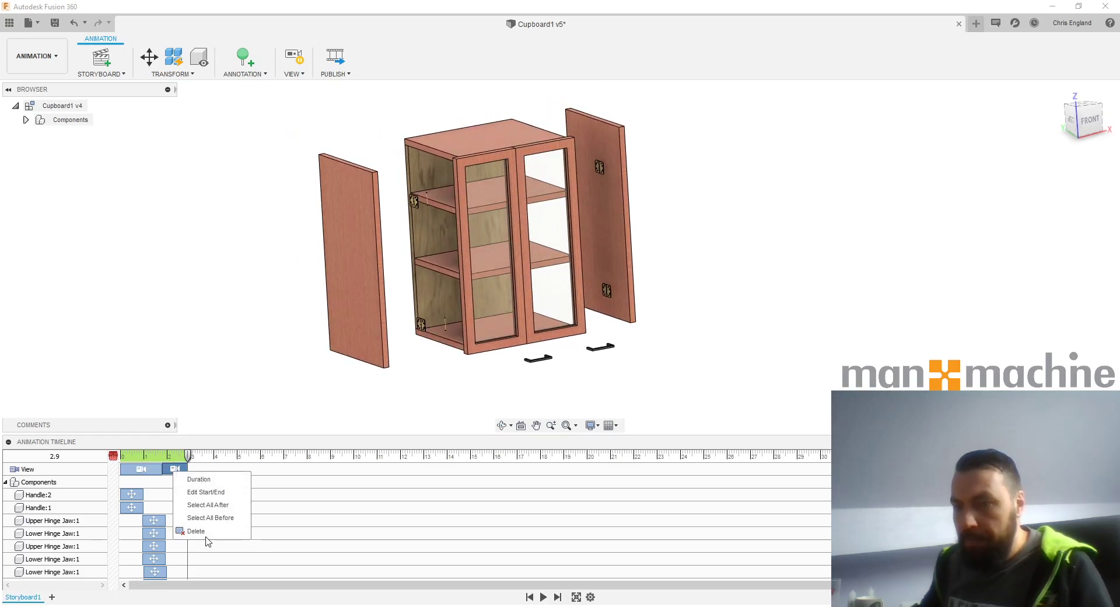
click(196, 531)
drag(162, 470, 187, 470)
click(543, 597)
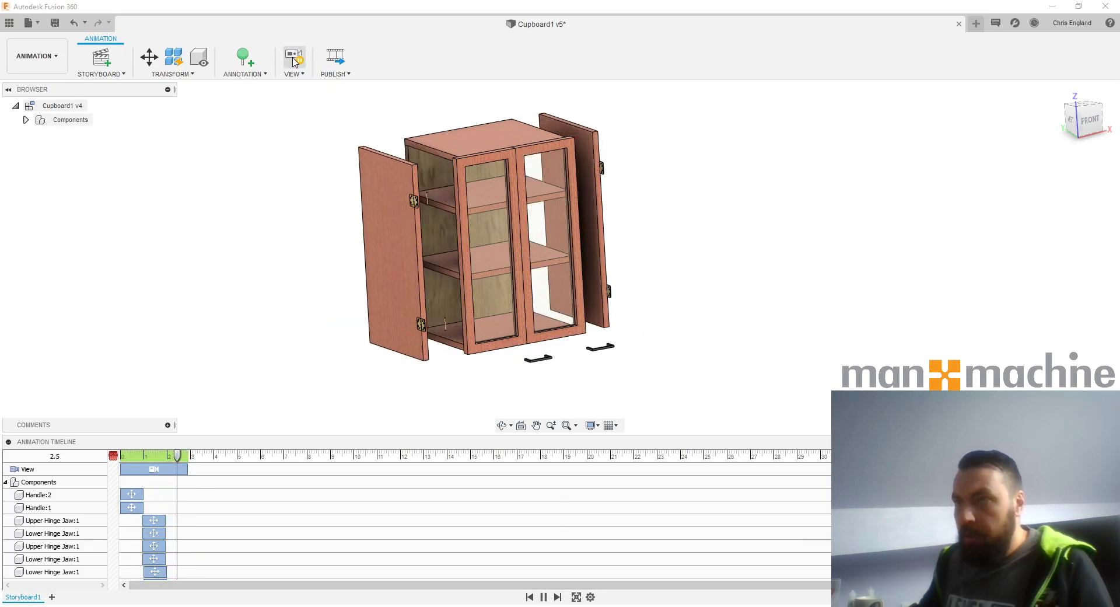
click(543, 597)
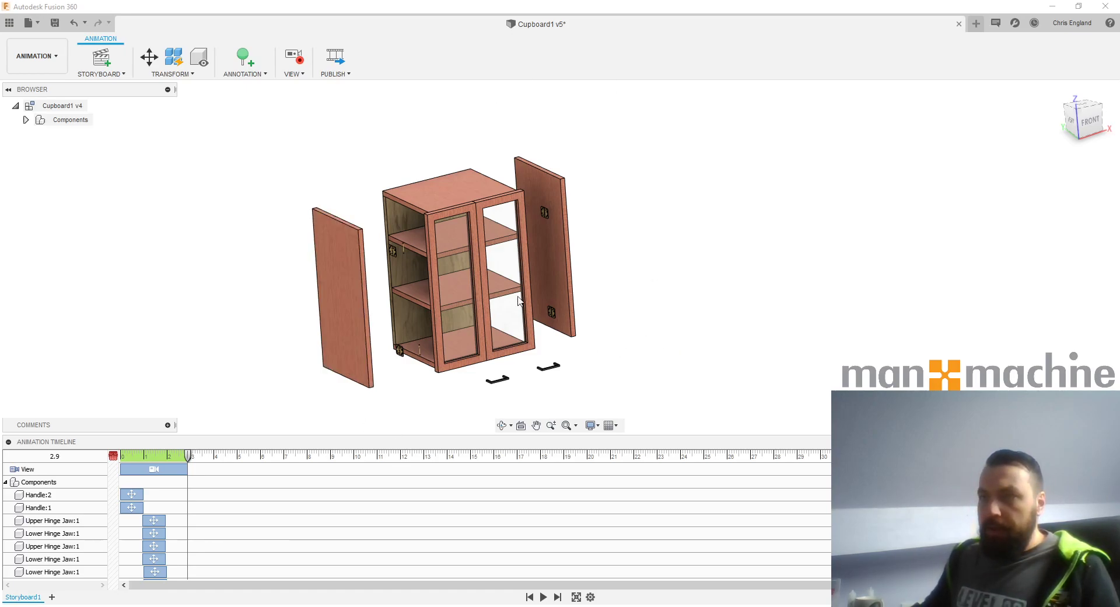
- Set the video publishing options to Current Storyboard at 1920 x 1080 (16:9) and accept them
click(336, 56)
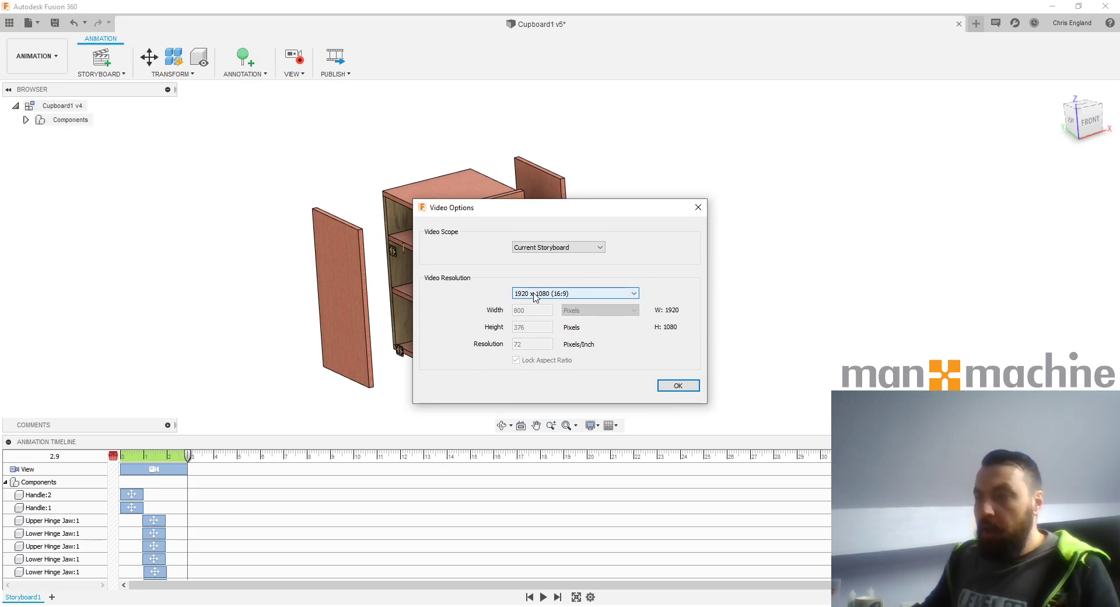
click(586, 248)
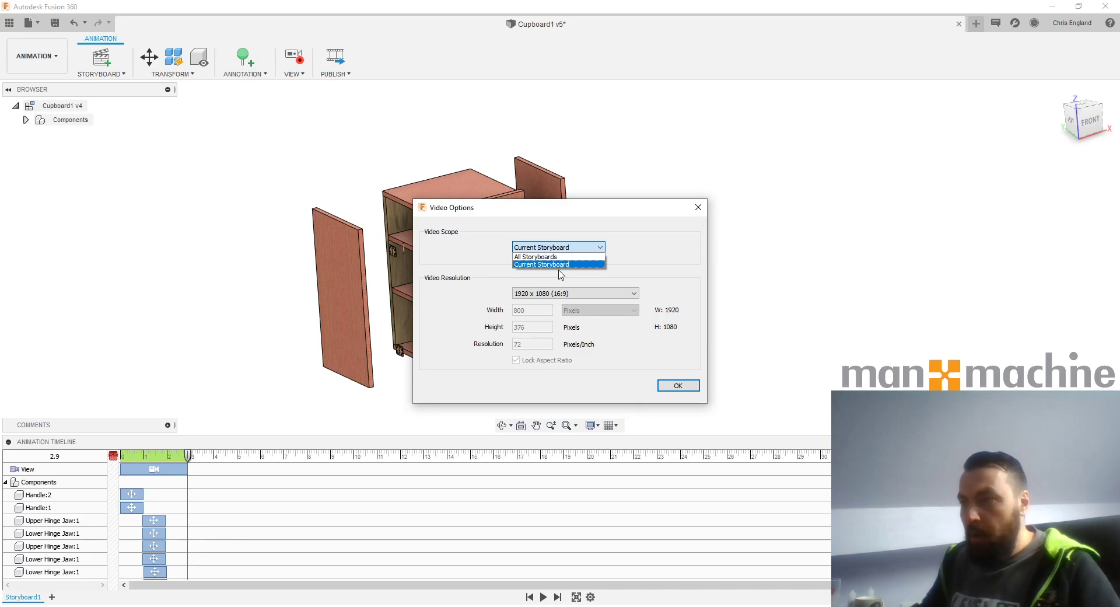
click(560, 265)
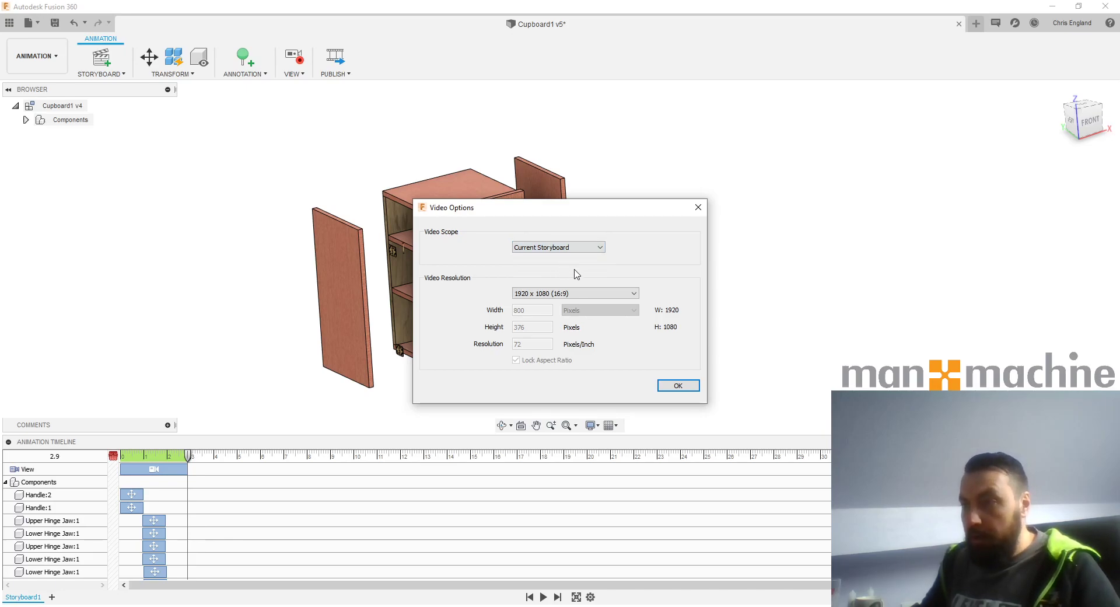
click(671, 388)
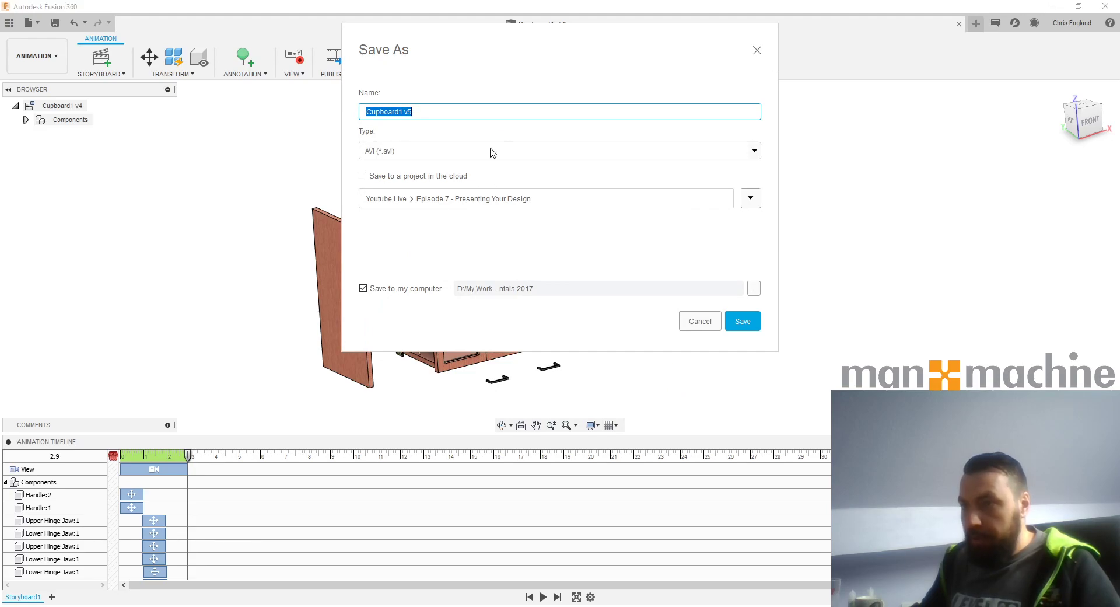
- Save the storyboard video to the computer's Desktop as Cupboard1 v5.avi
click(755, 289)
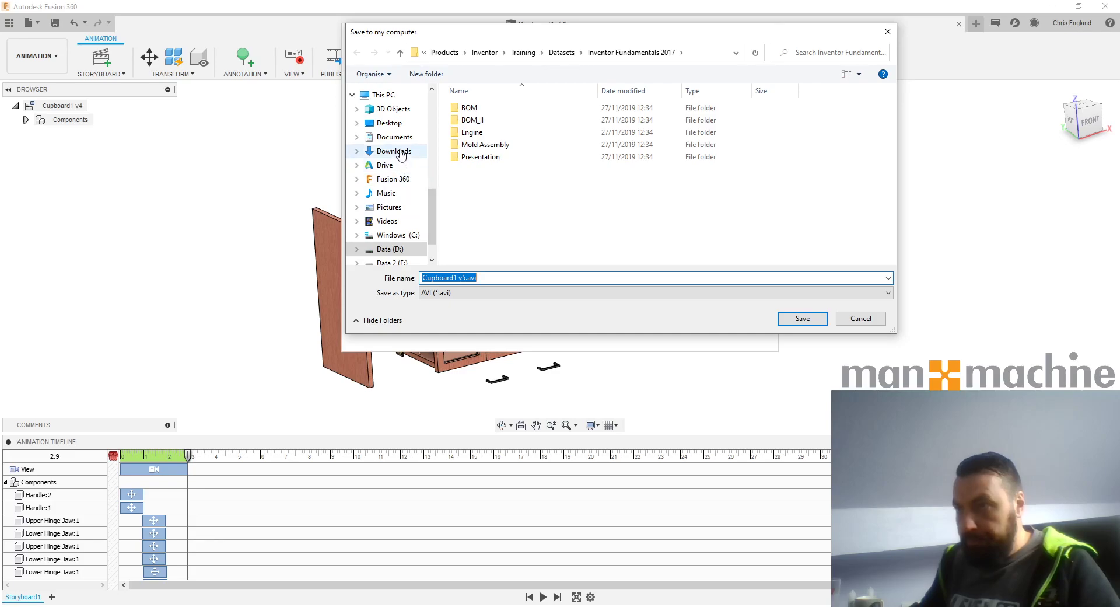
click(389, 123)
click(798, 318)
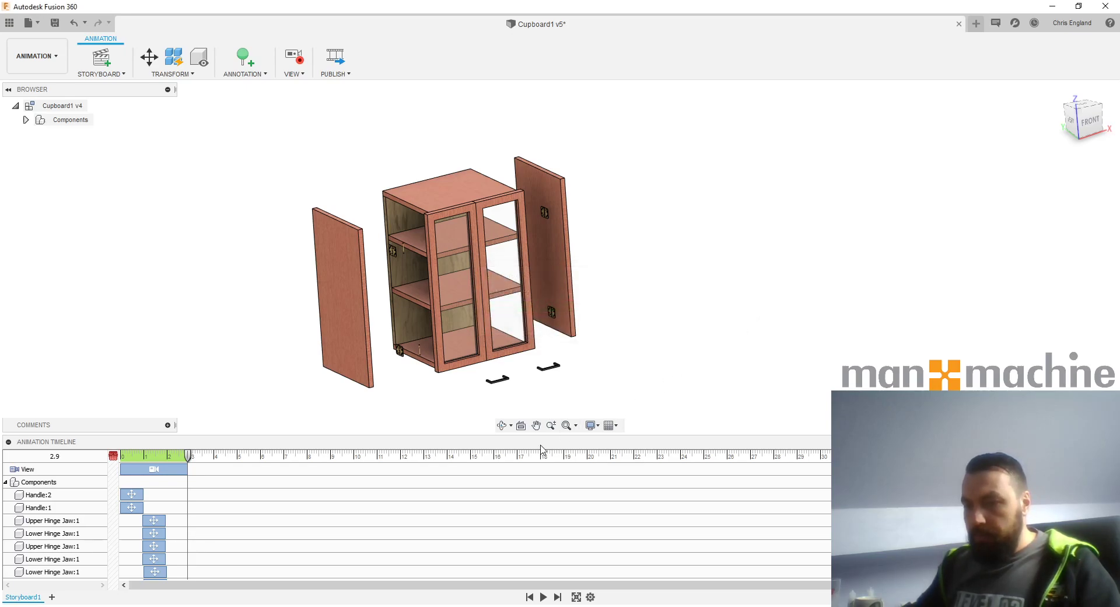
- Play back the published Cupboard1 v5 video in the media player and close it
mouse_move(186, 606)
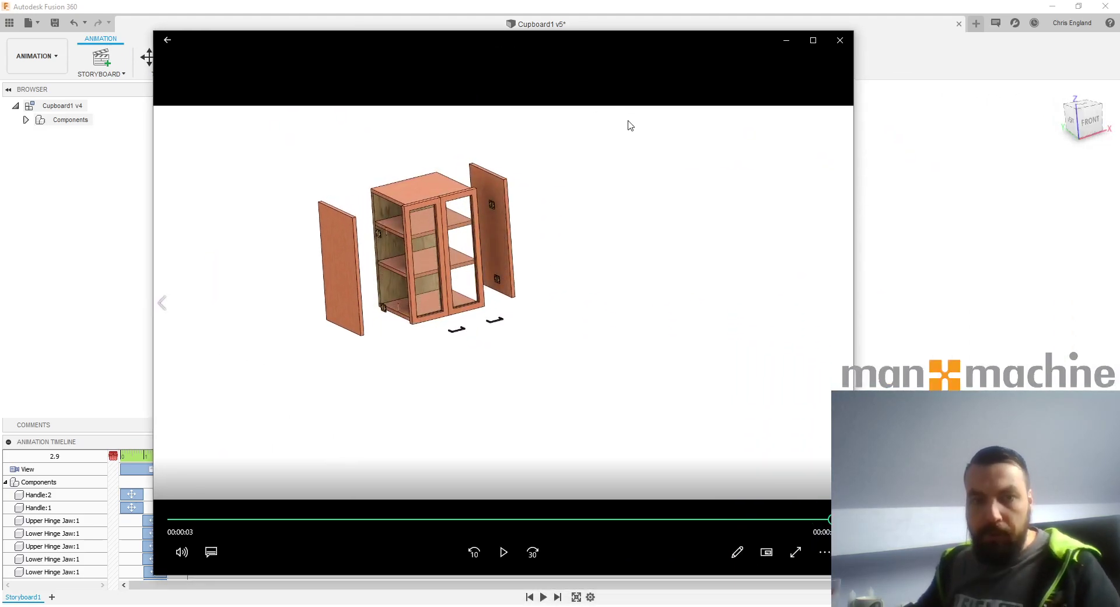
click(503, 552)
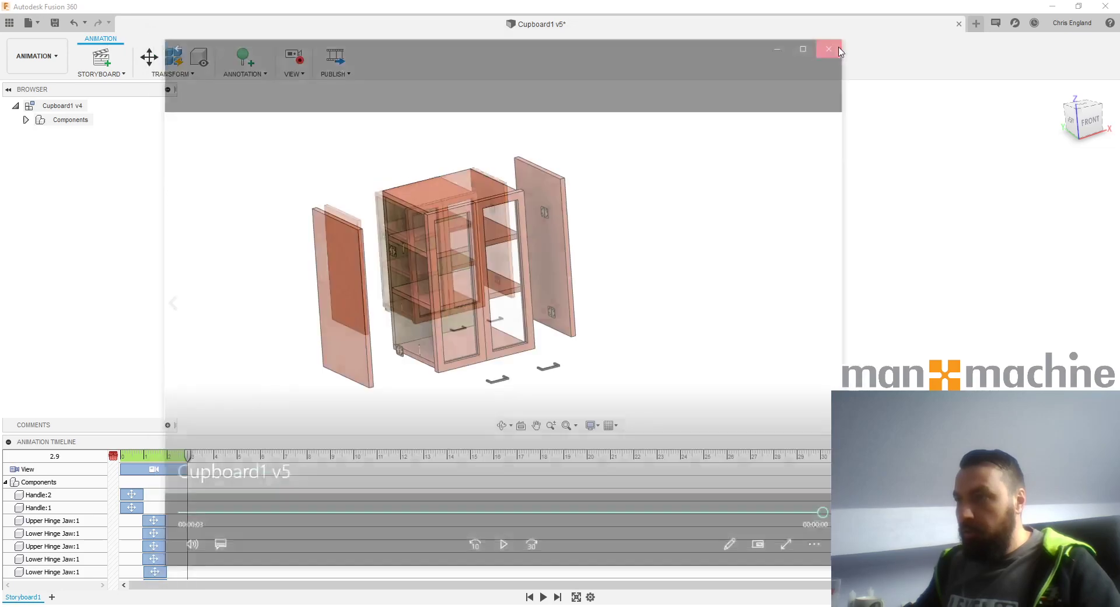
click(840, 40)
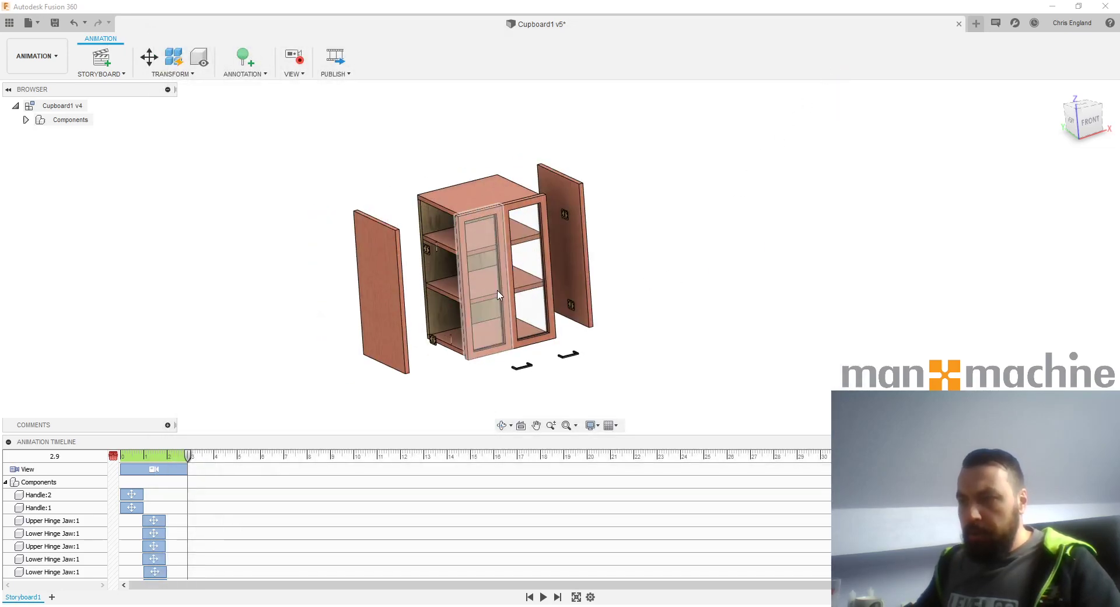
- Create a second storyboard using the Clean storyboard type
click(529, 597)
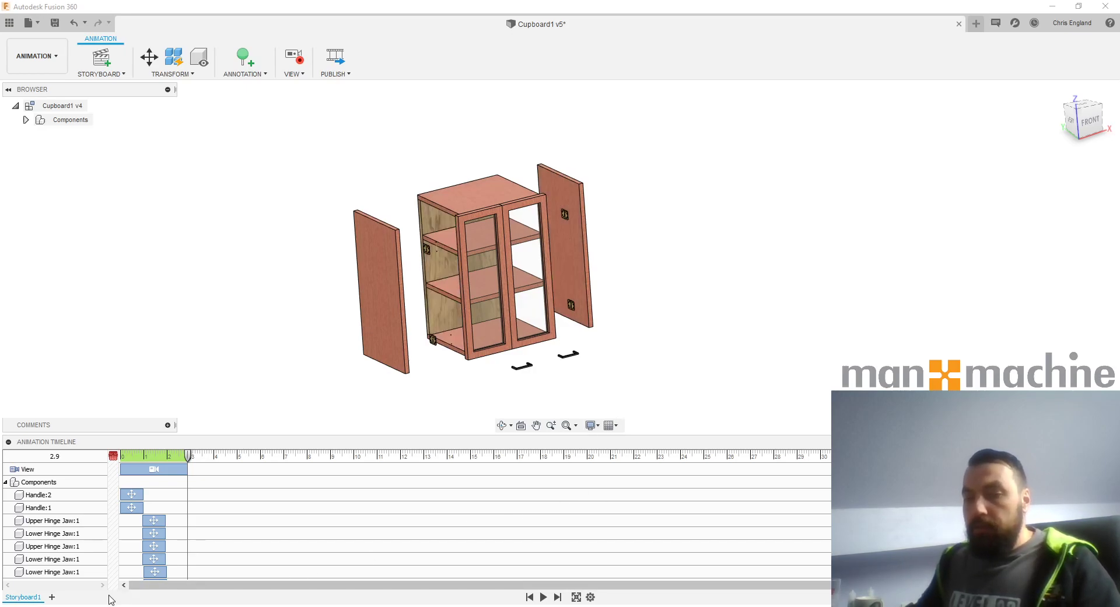
middle_drag(233, 411, 254, 399)
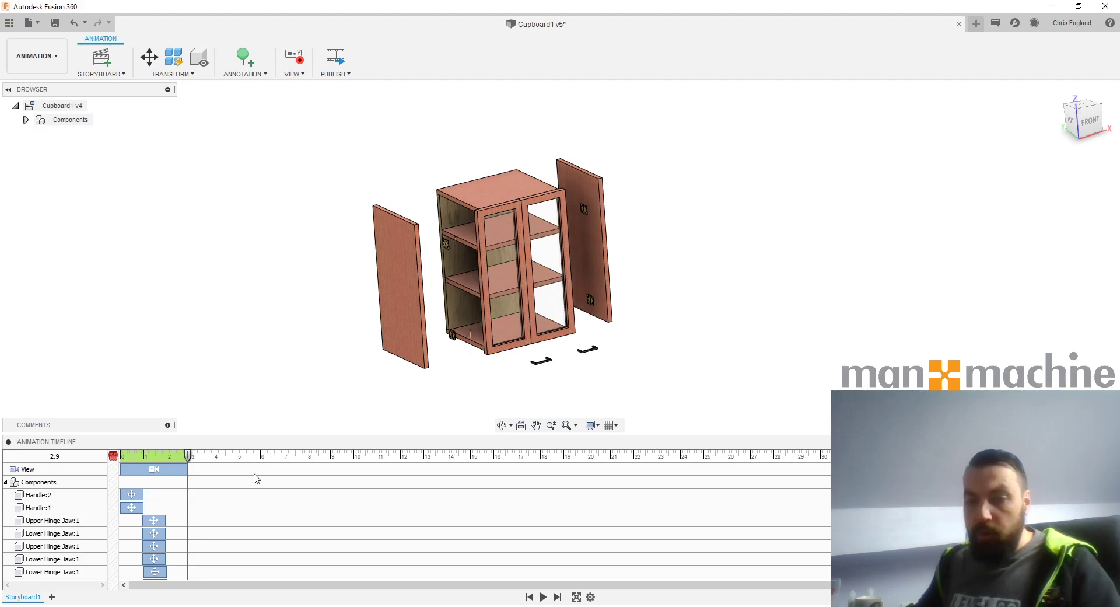
click(51, 599)
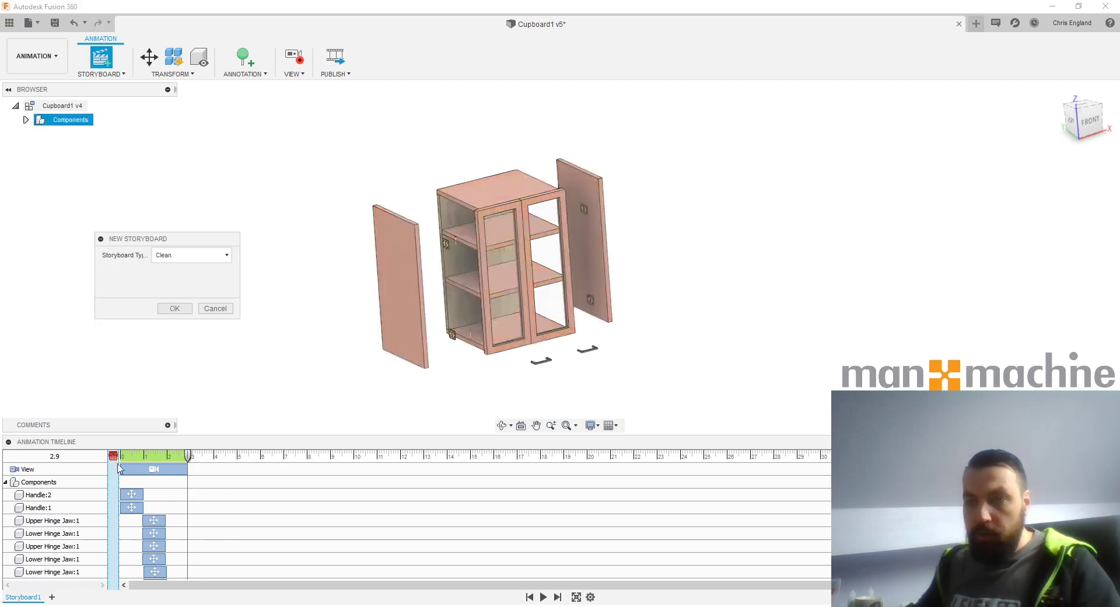
click(174, 256)
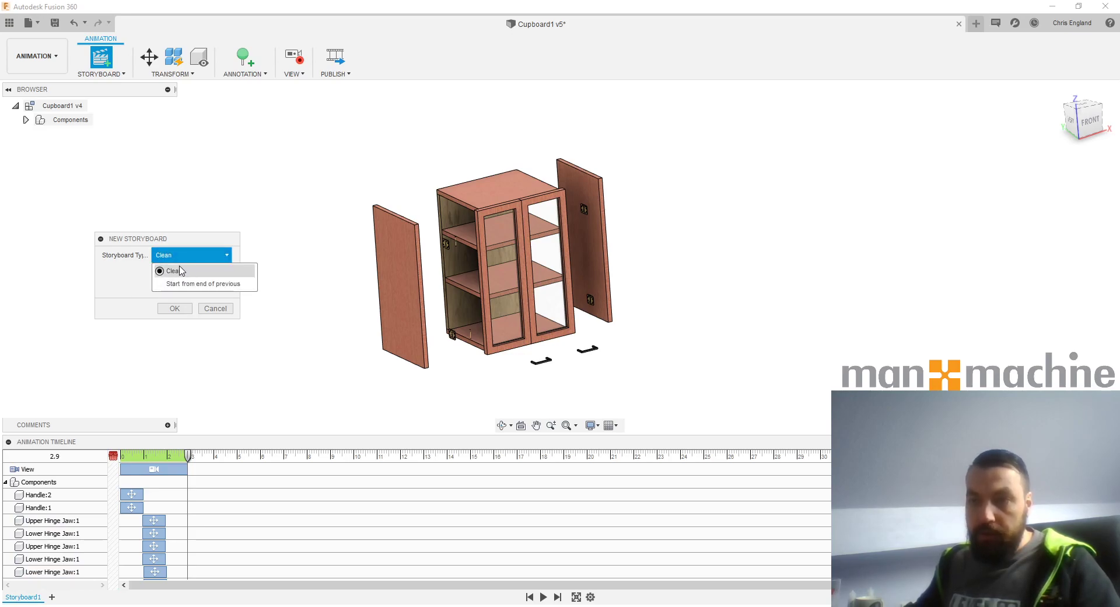
click(174, 311)
click(173, 311)
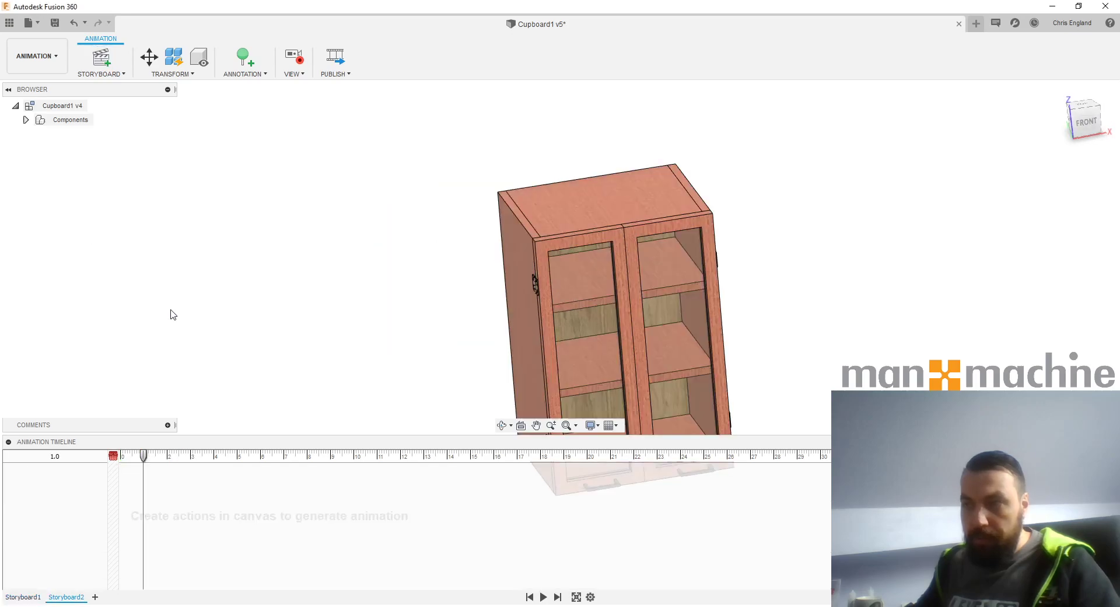
scroll(418, 264, down, 2)
middle_drag(462, 310, 439, 249)
right_click(128, 470)
click(154, 531)
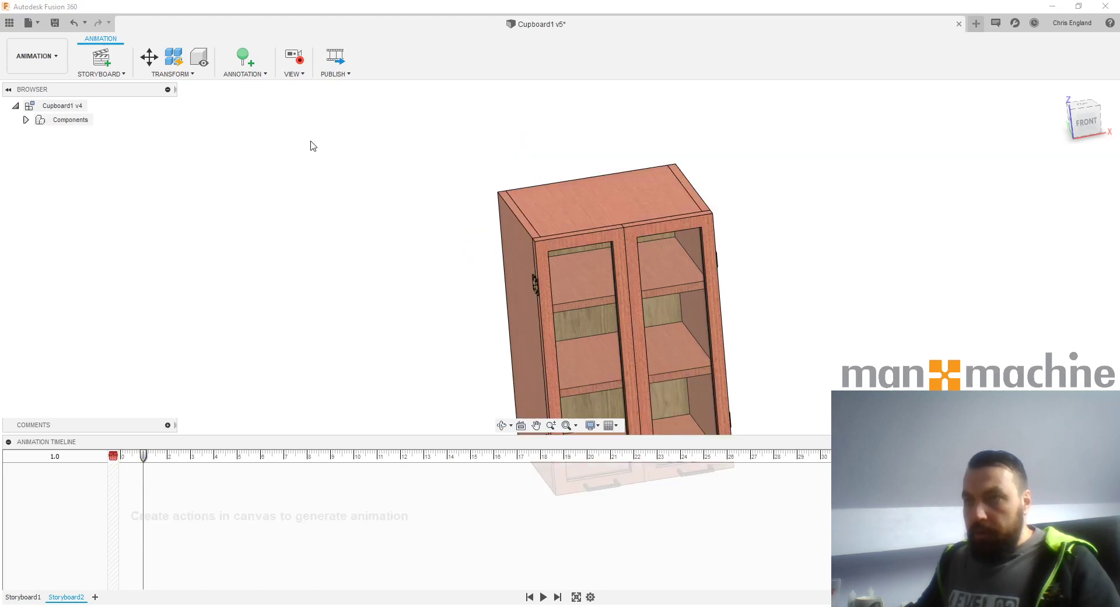
- Turn off view recording and frame the whole closed cupboard from a front angle showing its hinged left side
scroll(393, 248, down, 5)
middle_drag(465, 296, 459, 255)
scroll(459, 255, up, 5)
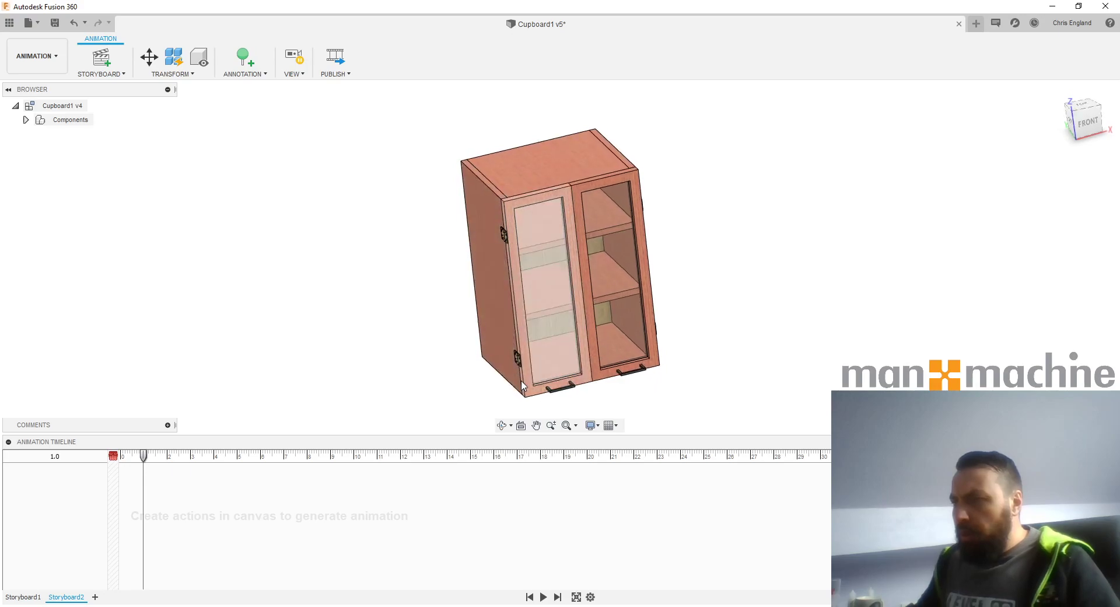
shift+middle_drag(531, 383, 429, 213)
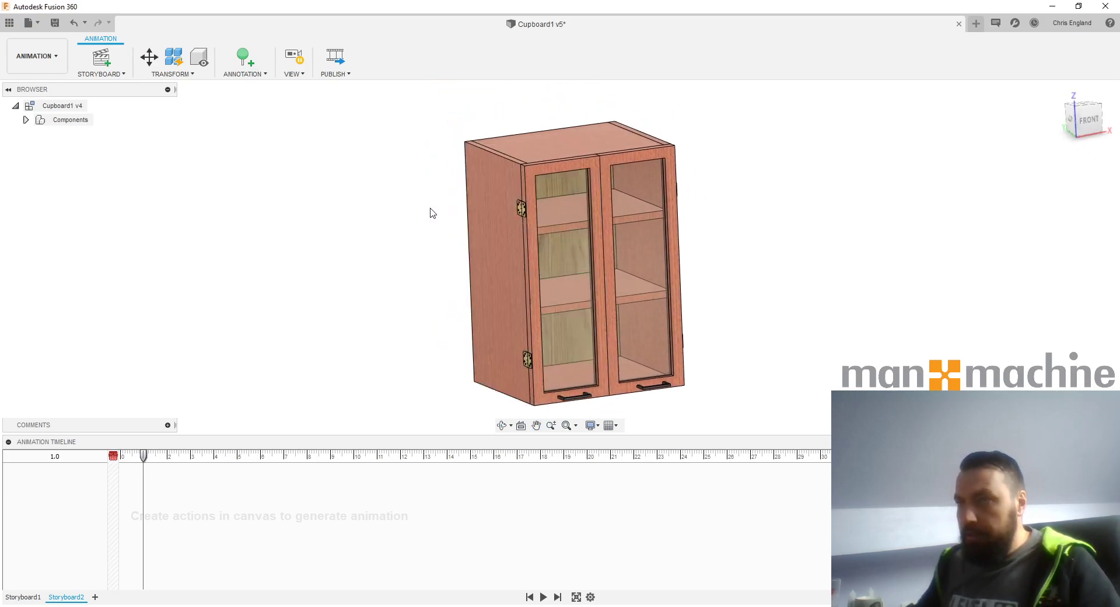
- Select the left door, its handle and the door-side jaws of both hinges for Transform Components
click(174, 56)
click(635, 274)
click(149, 57)
click(545, 195)
scroll(552, 172, up, 2)
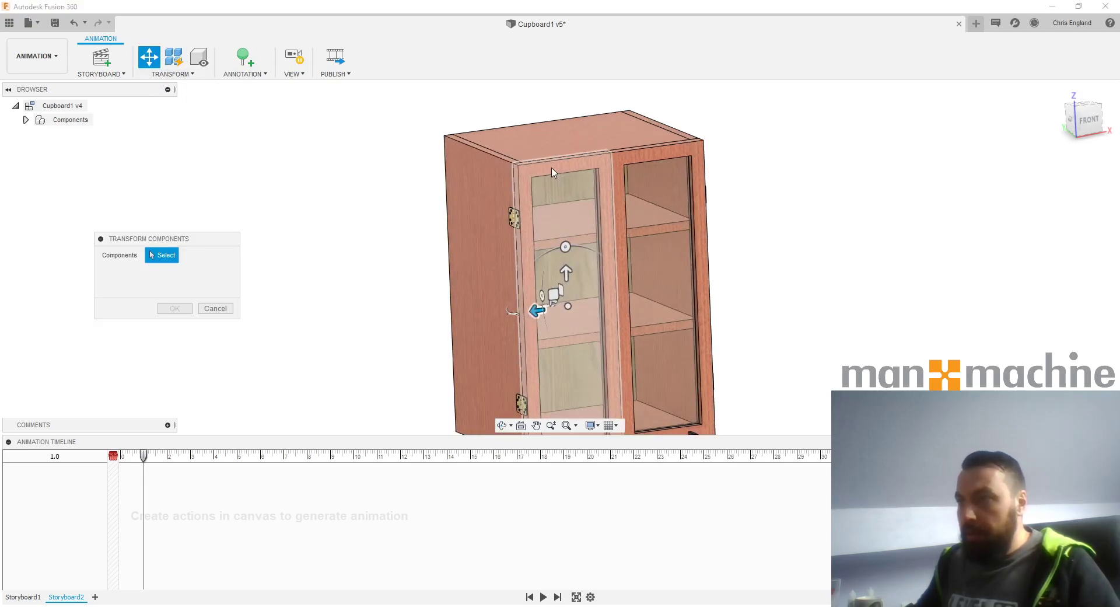
scroll(580, 168, down, 2)
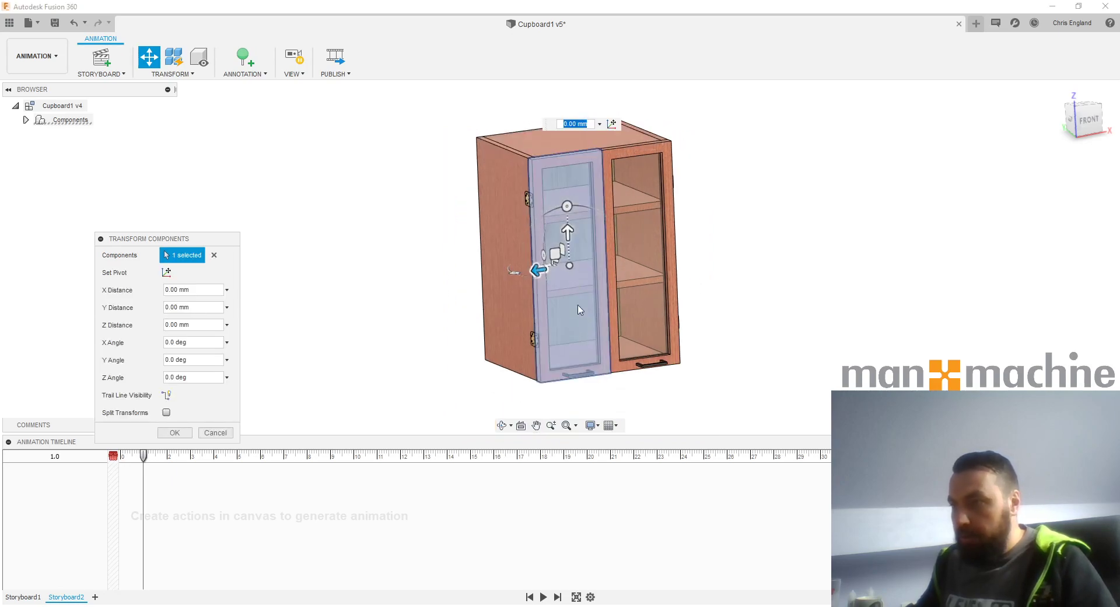
scroll(577, 368, up, 2)
click(575, 370)
scroll(517, 317, up, 3)
click(519, 326)
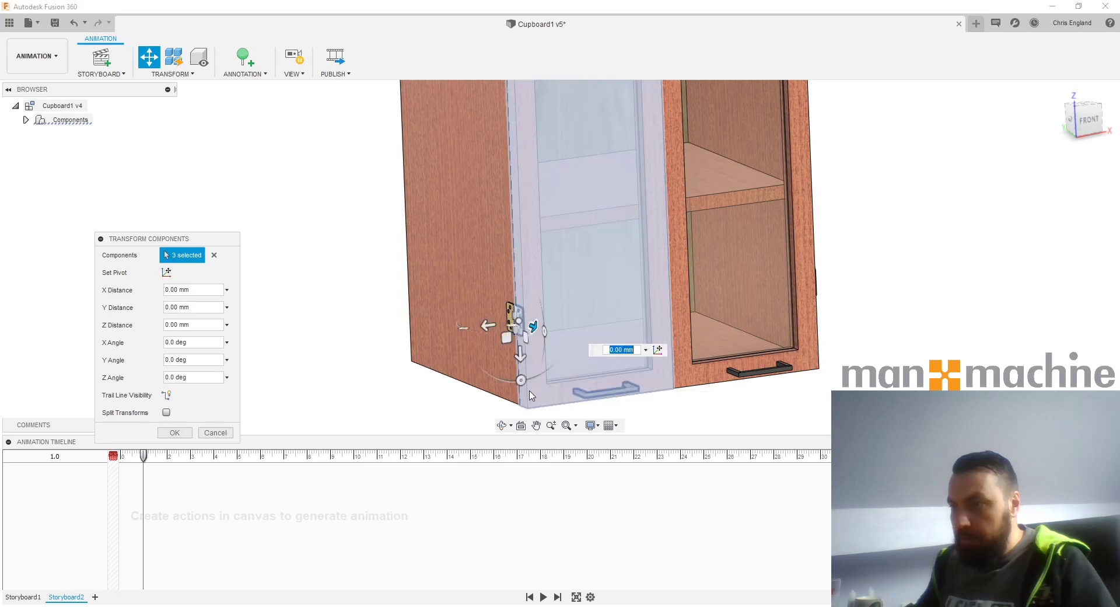
scroll(516, 338, down, 2)
scroll(513, 170, up, 3)
click(516, 175)
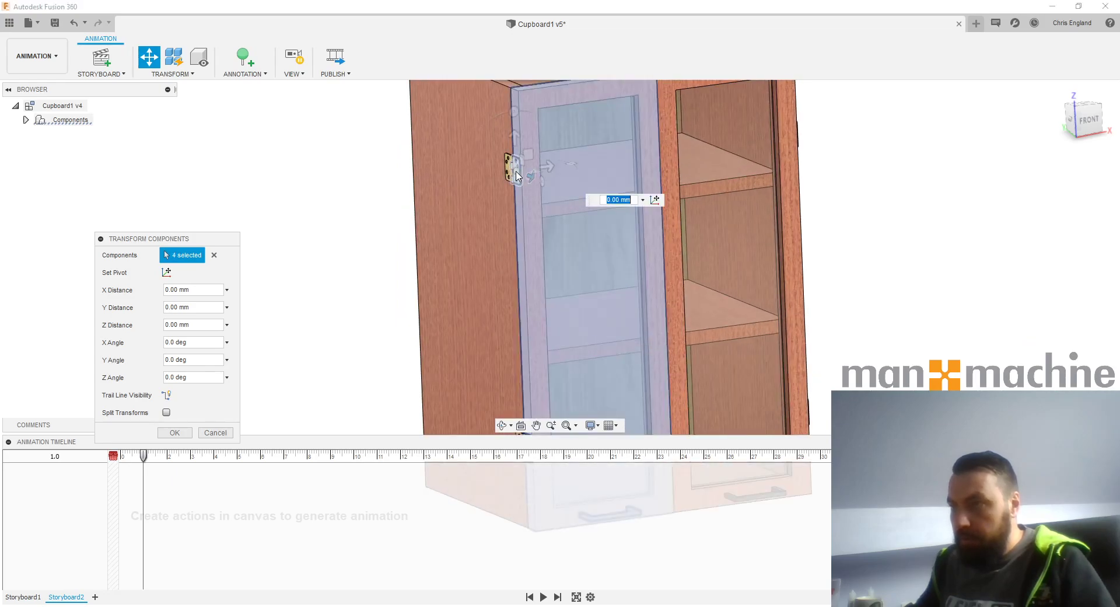
scroll(516, 175, down, 3)
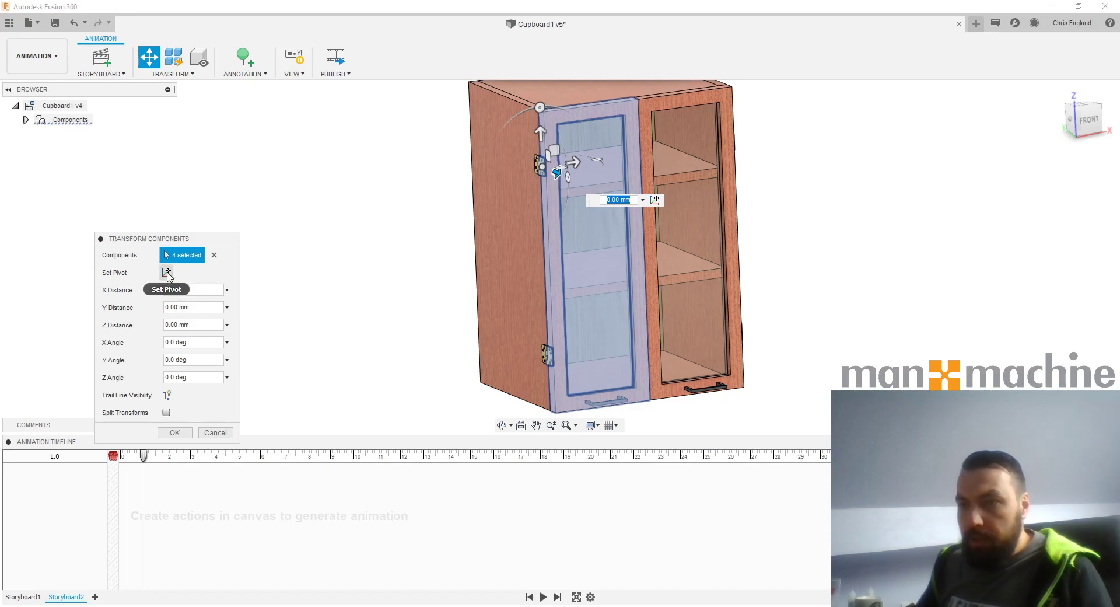
- Set the transform pivot at the centre of the lower left hinge pin's top face
click(167, 272)
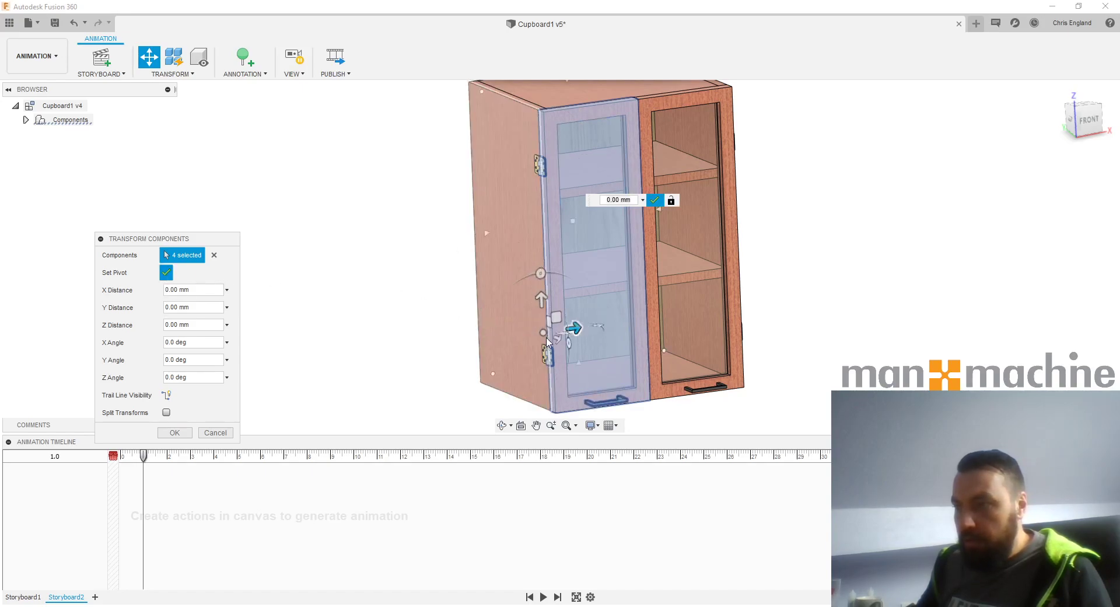
scroll(547, 354, up, 8)
scroll(542, 336, up, 6)
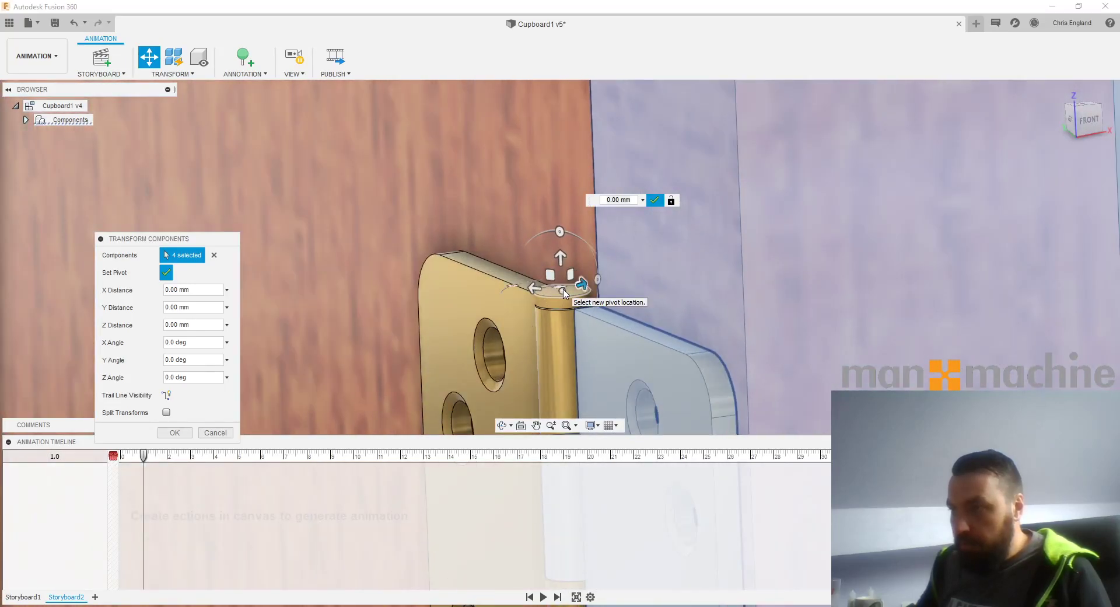
click(562, 290)
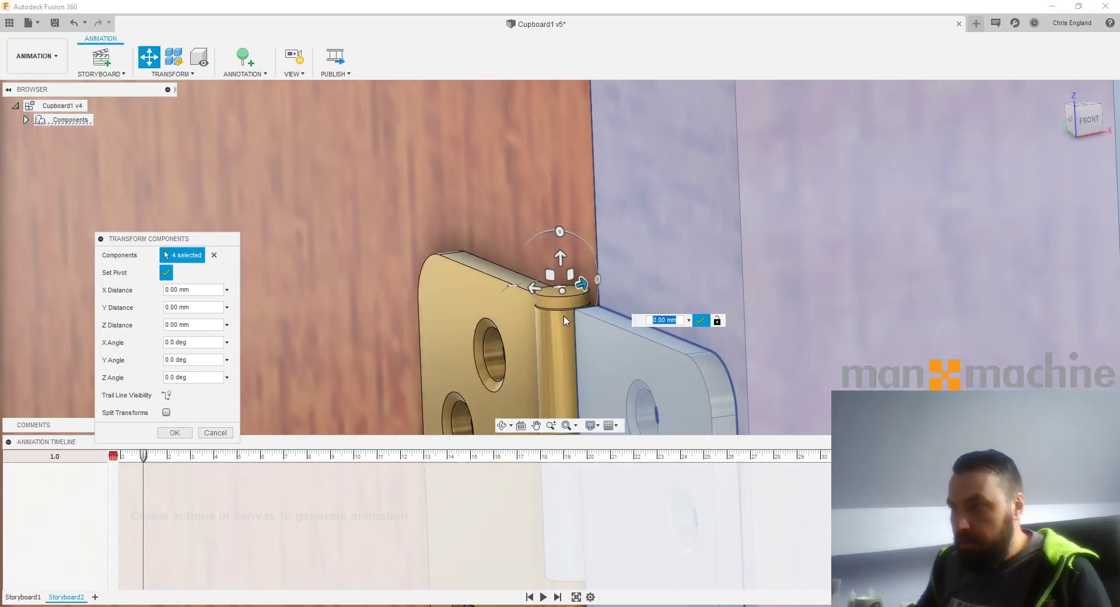
scroll(562, 291, down, 3)
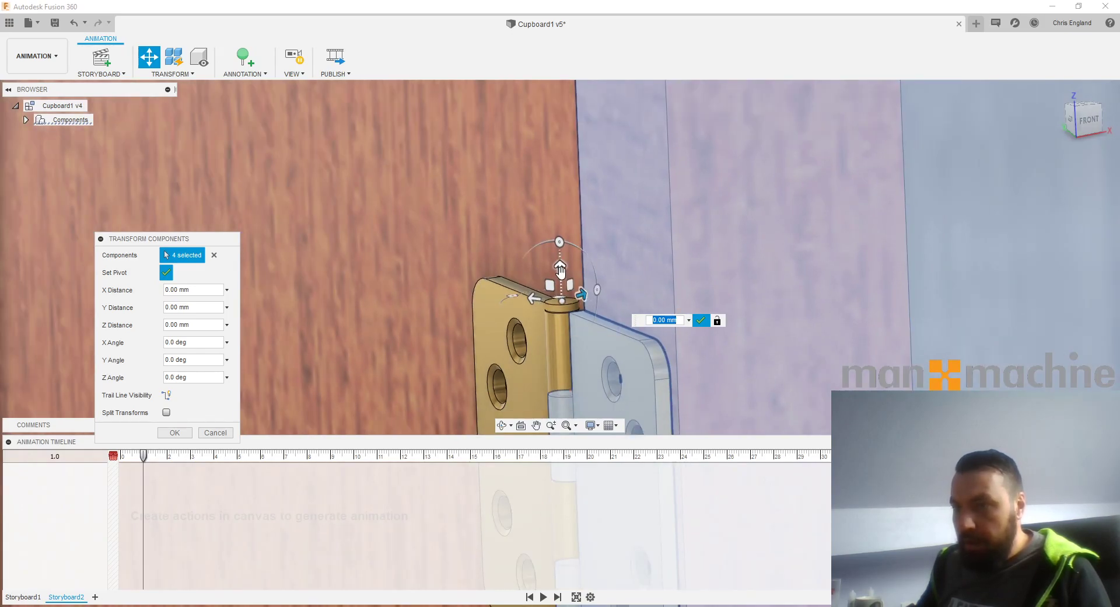
- Try to rotate the selected door assembly 20 degrees about the vertical hinge axis
click(509, 295)
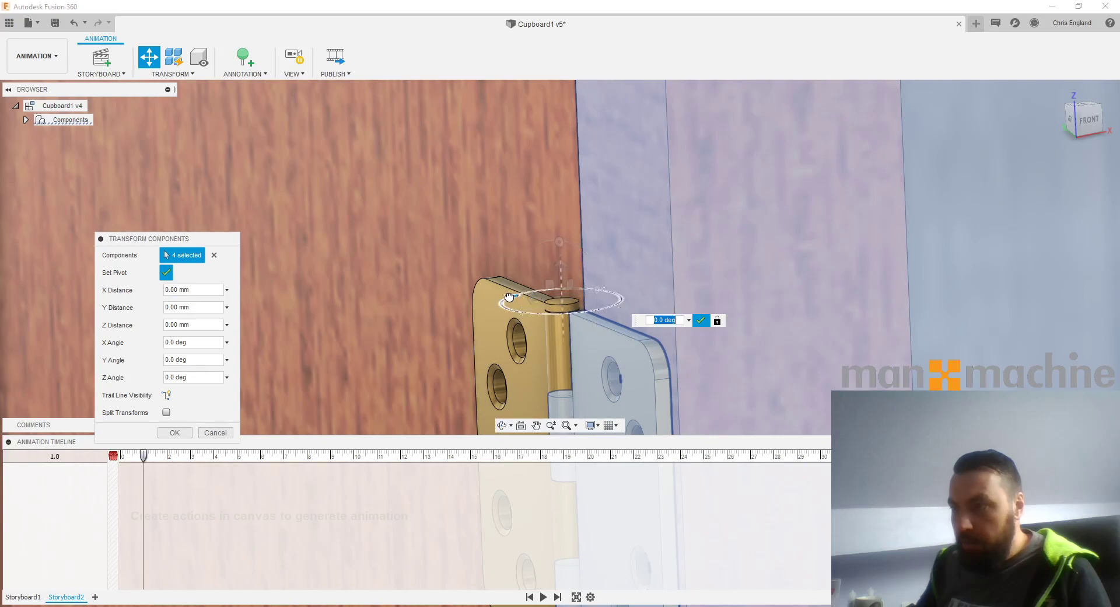
drag(509, 296, 506, 300)
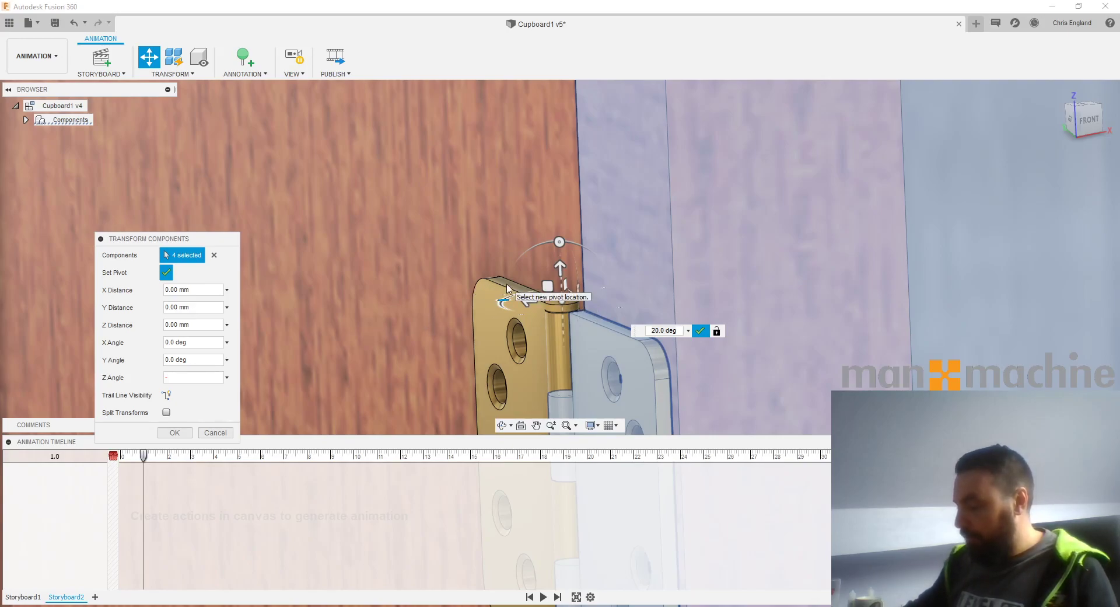
key(Return)
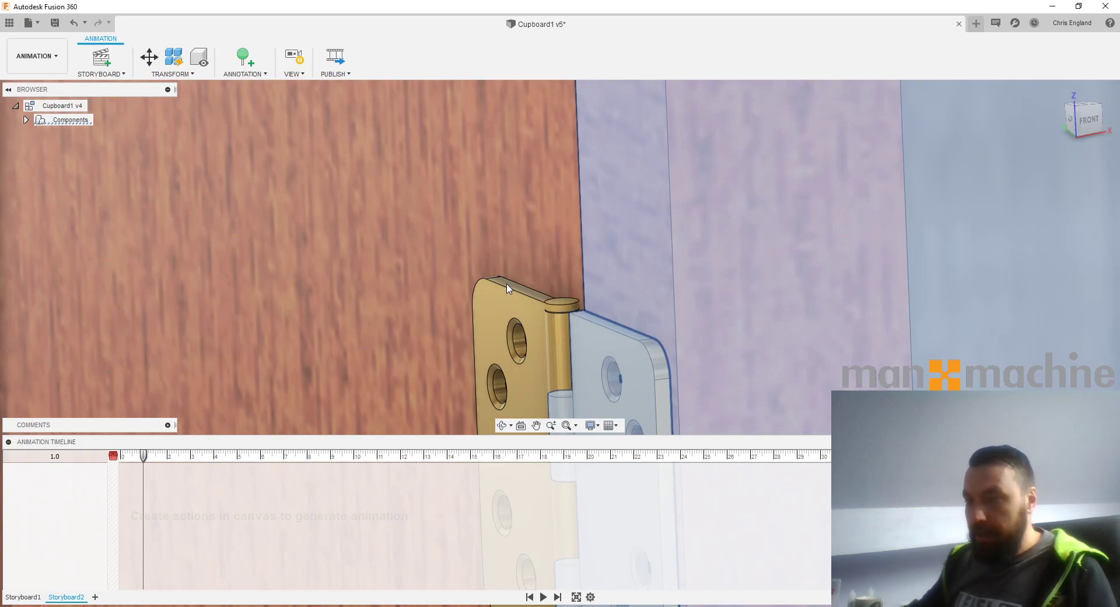
scroll(507, 287, down, 10)
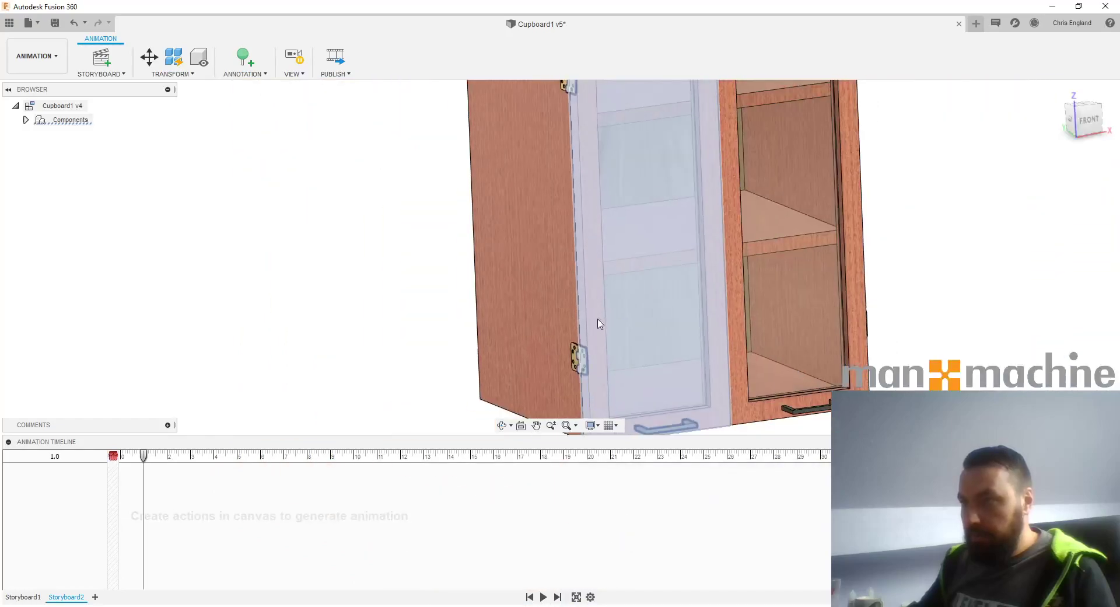
scroll(599, 324, down, 5)
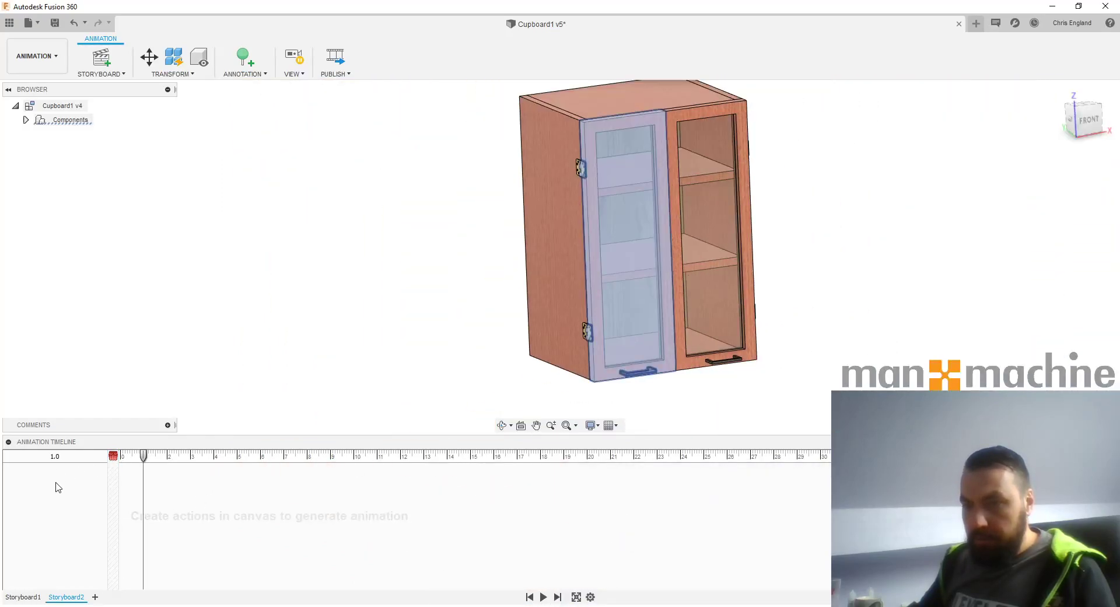
- Move the second storyboard's playhead to 0.3 s and clear the component selection
mouse_move(143, 456)
mouse_down()
mouse_move(119, 456)
mouse_move(128, 458)
mouse_up()
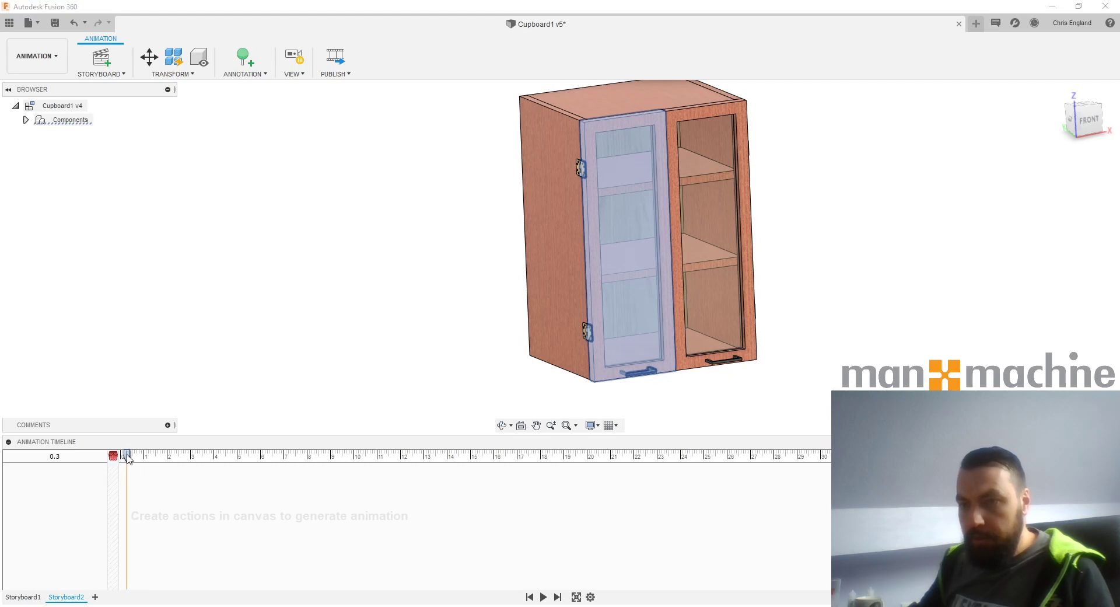
click(273, 316)
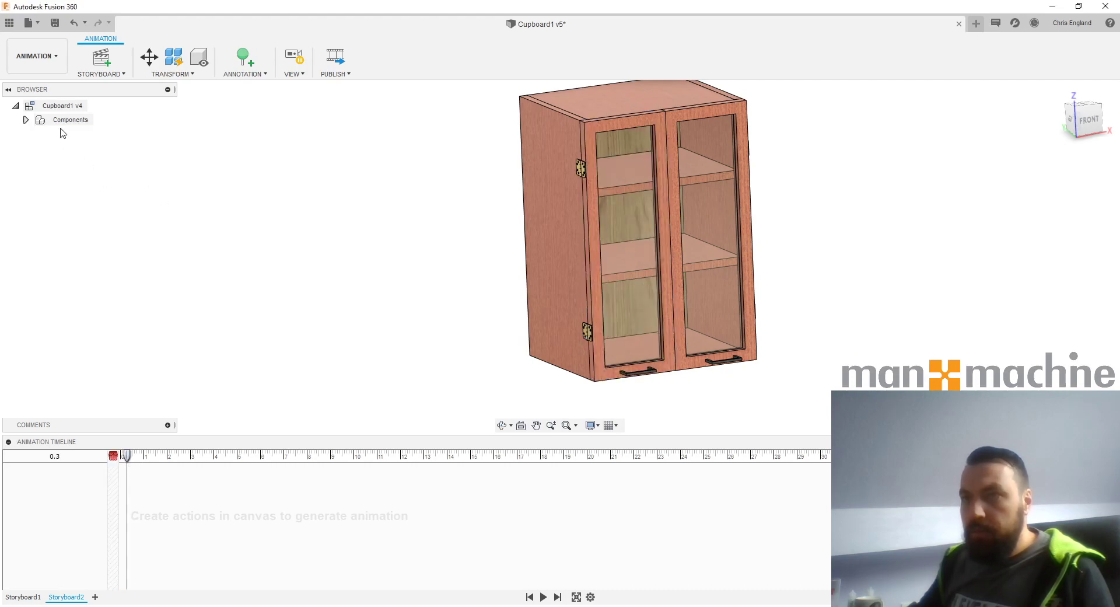
click(63, 120)
click(438, 270)
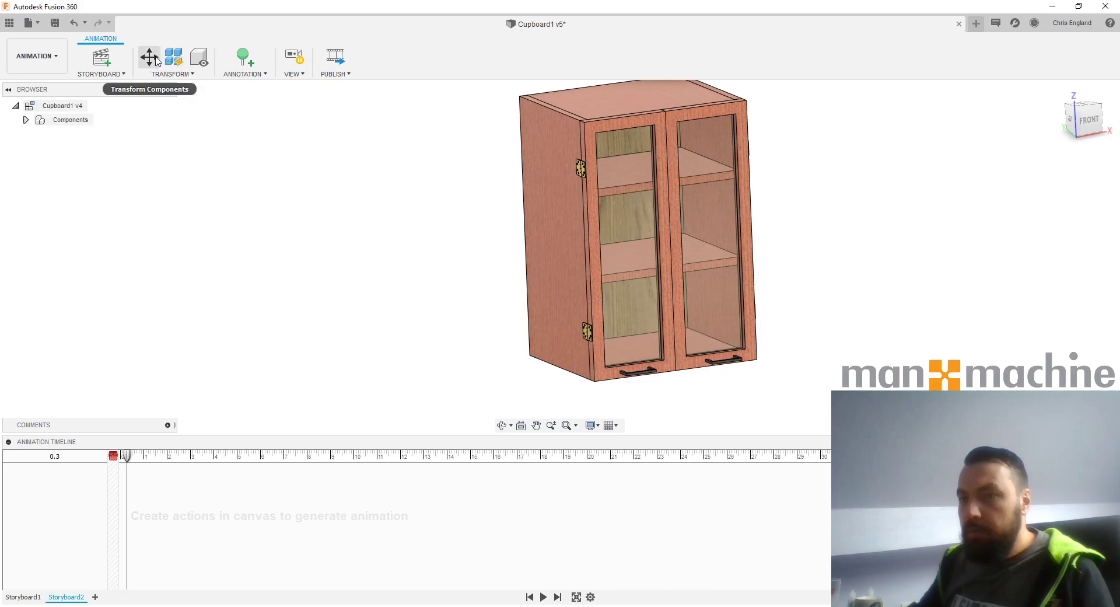
- Create a third storyboard of the Clean type
click(96, 595)
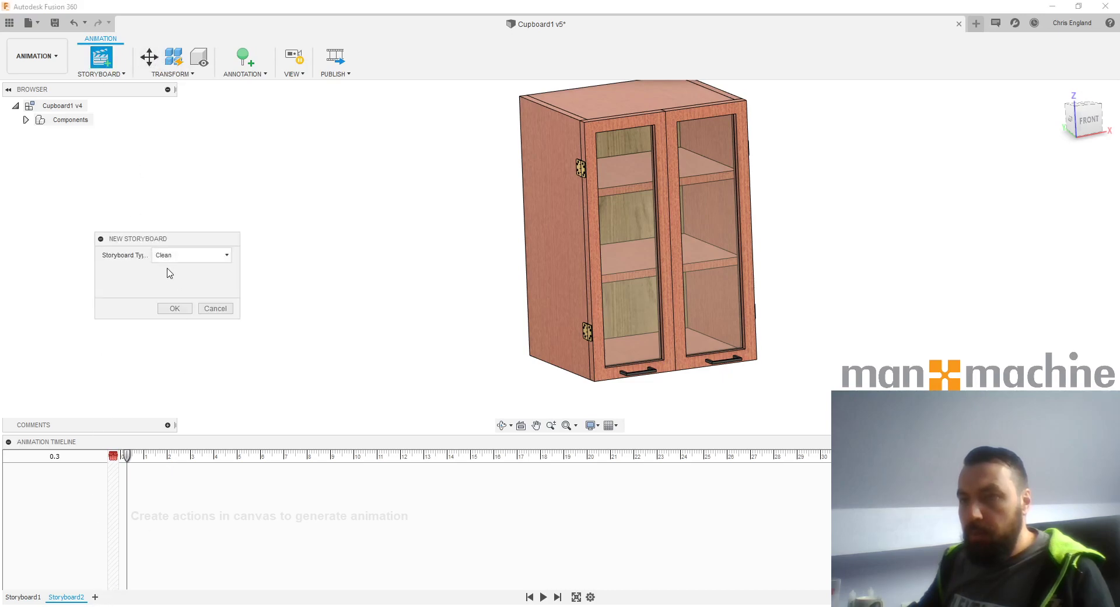
click(177, 310)
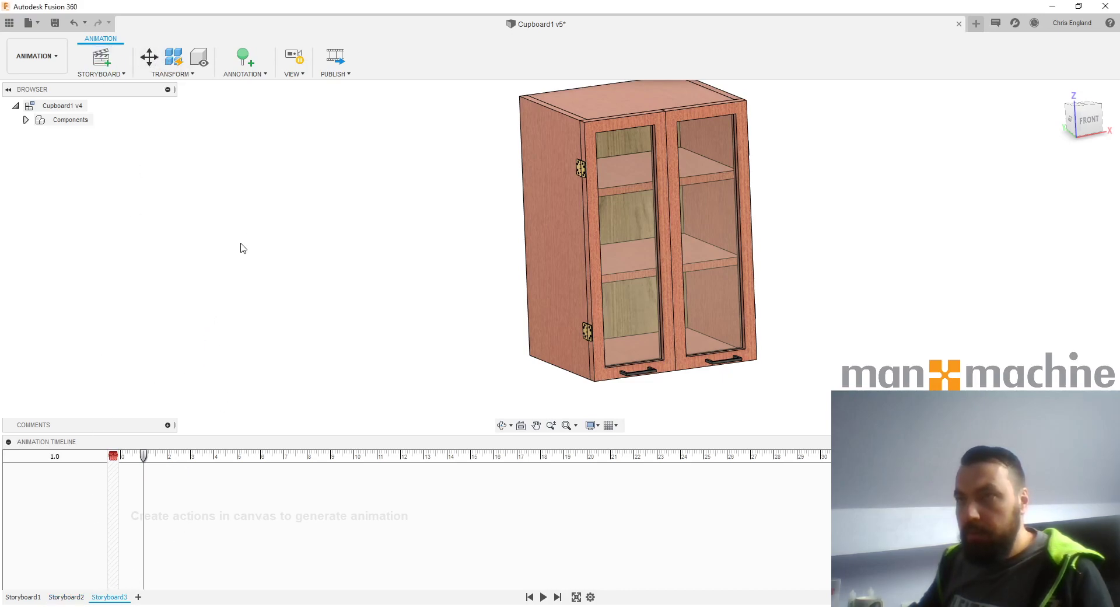
click(150, 56)
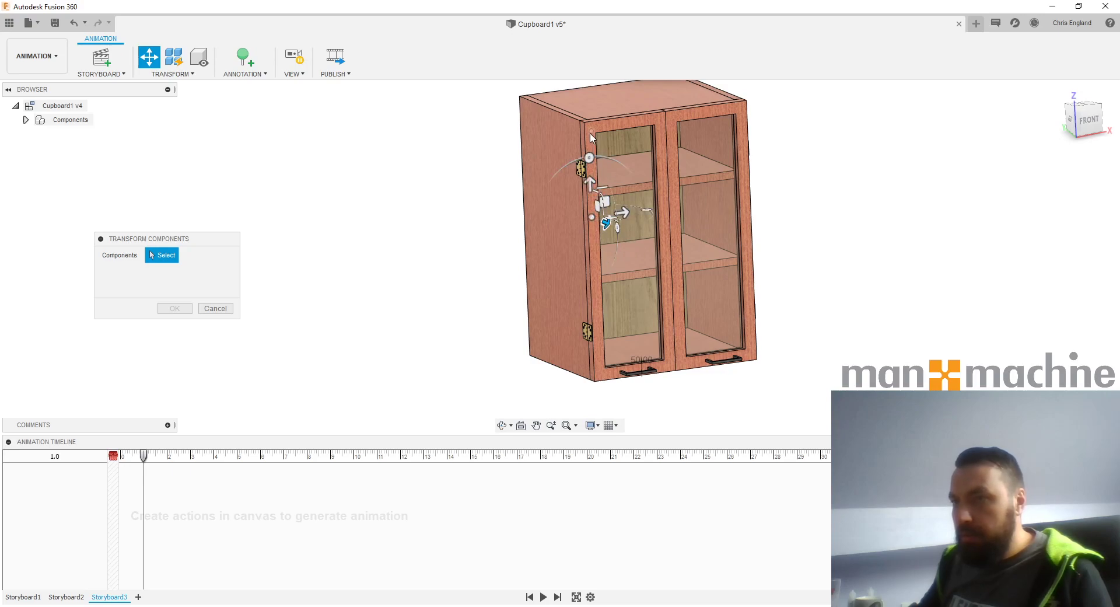
click(215, 308)
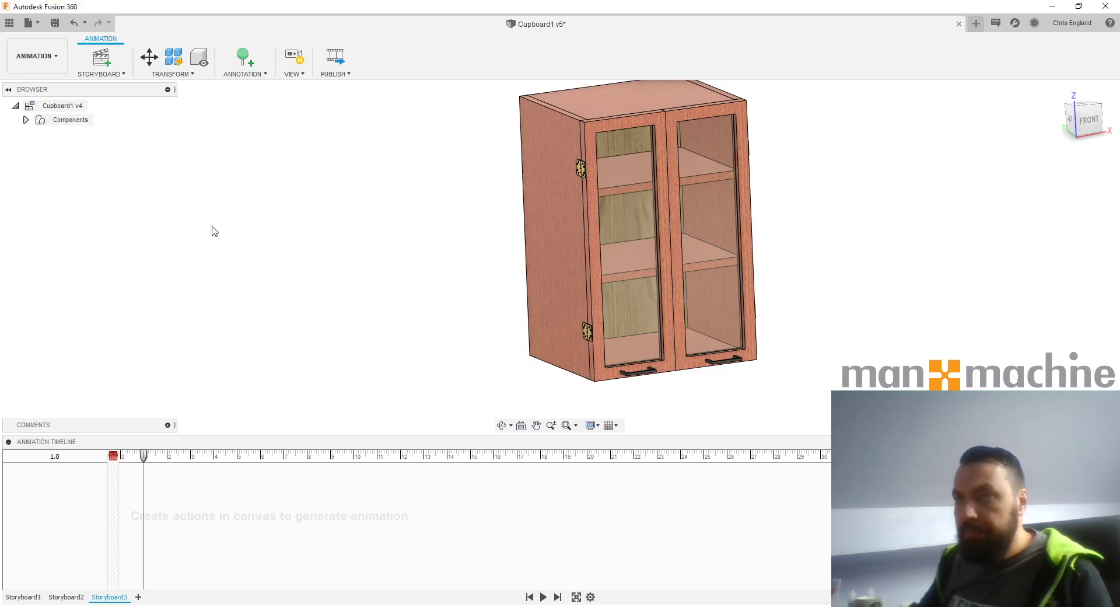
click(150, 56)
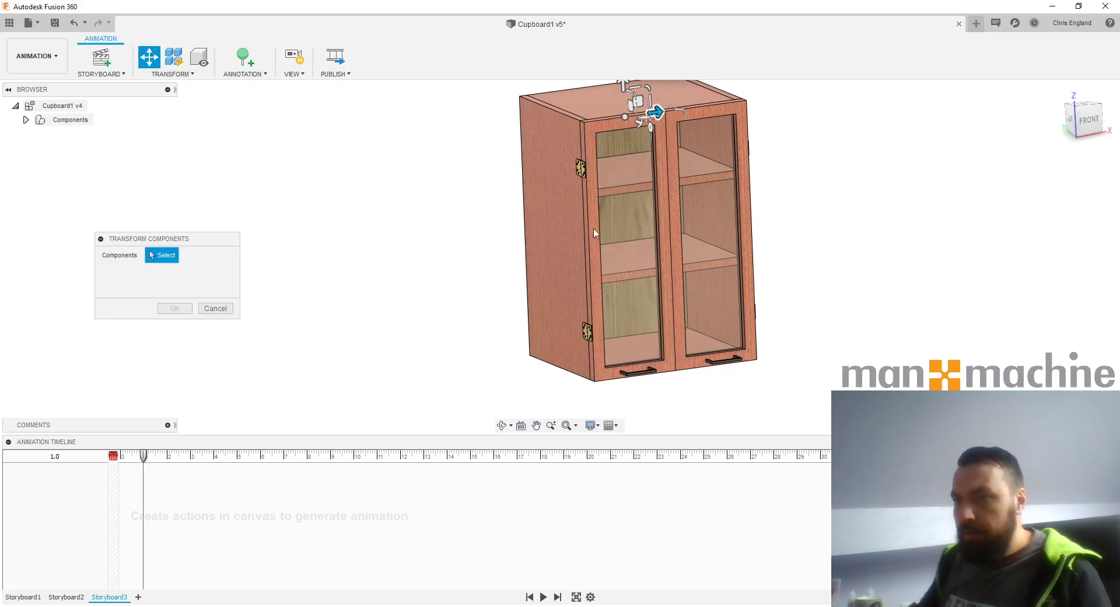
shift+middle_drag(547, 219, 617, 164)
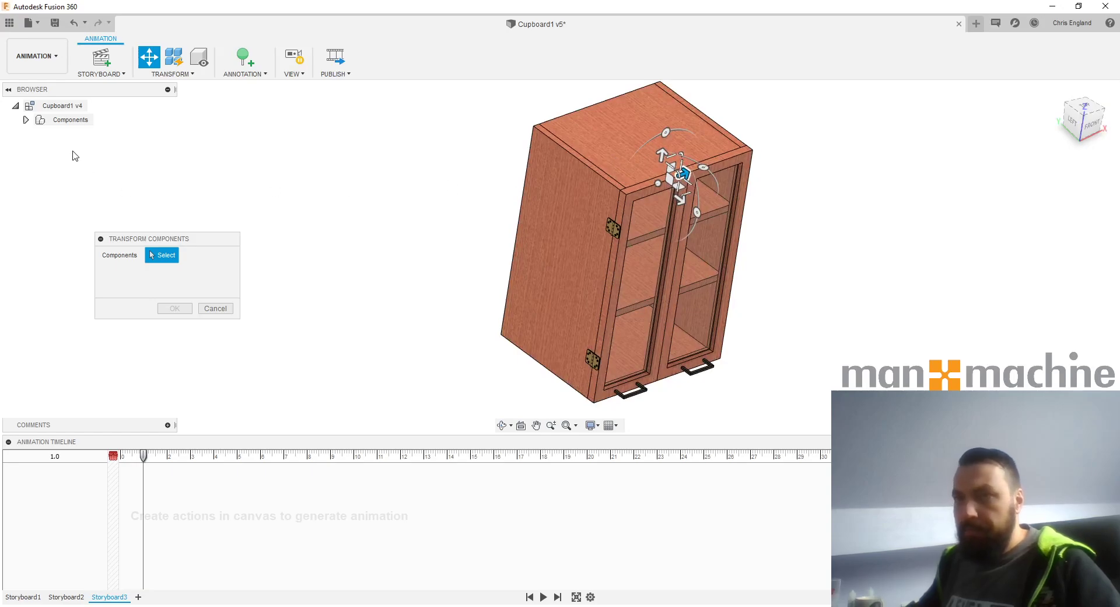
click(201, 306)
- Expand the cupboard's component tree and try to transform the Handle:1 component in the third storyboard
click(26, 120)
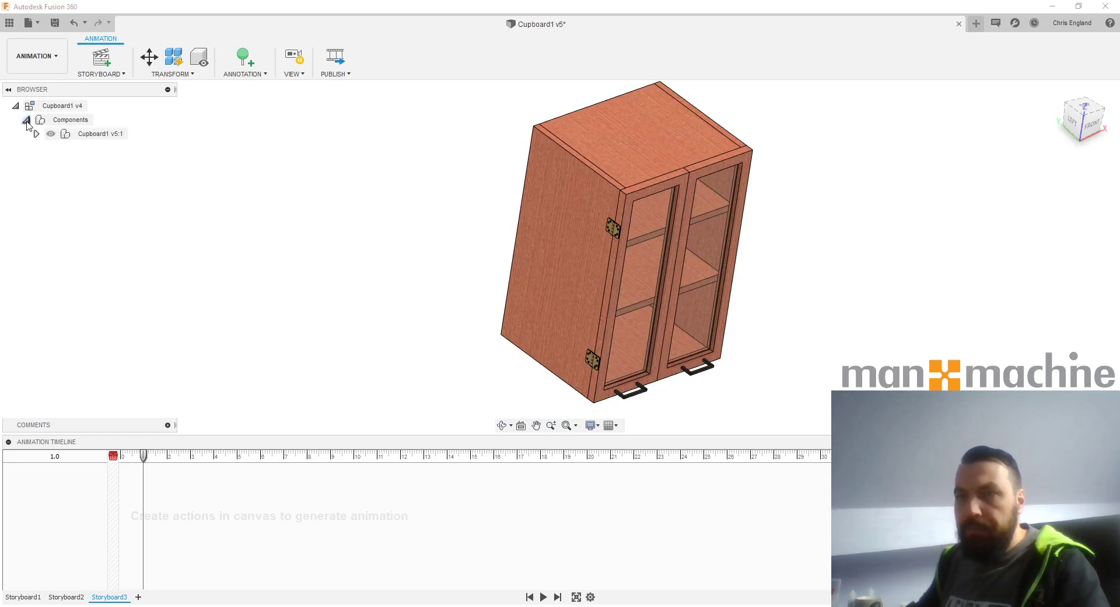
click(36, 134)
click(104, 232)
click(149, 57)
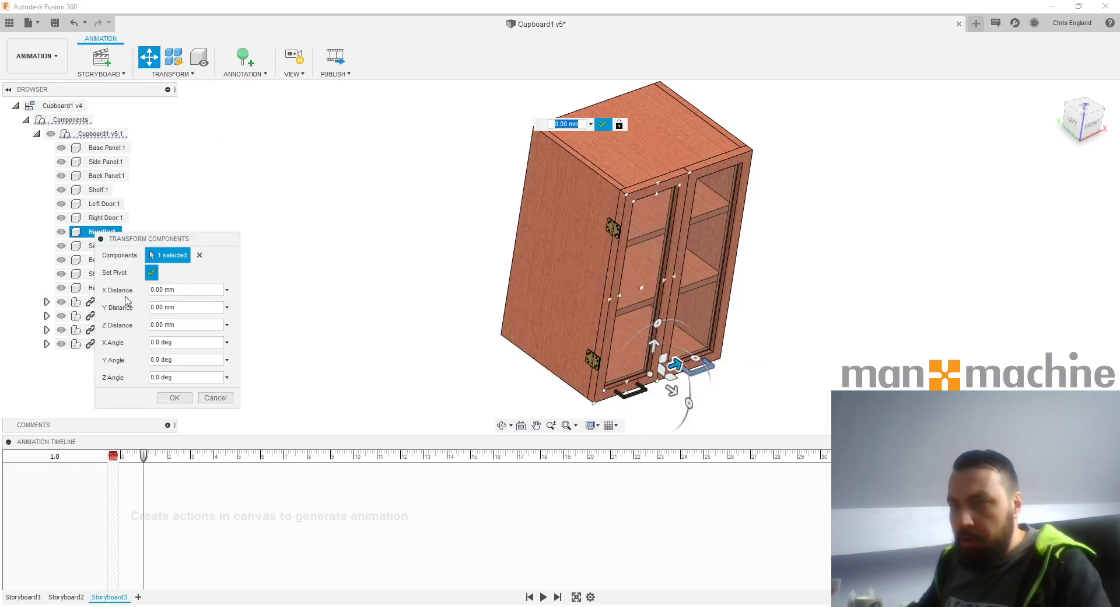
click(151, 273)
drag(674, 391, 715, 422)
key(Escape)
key(Escape)
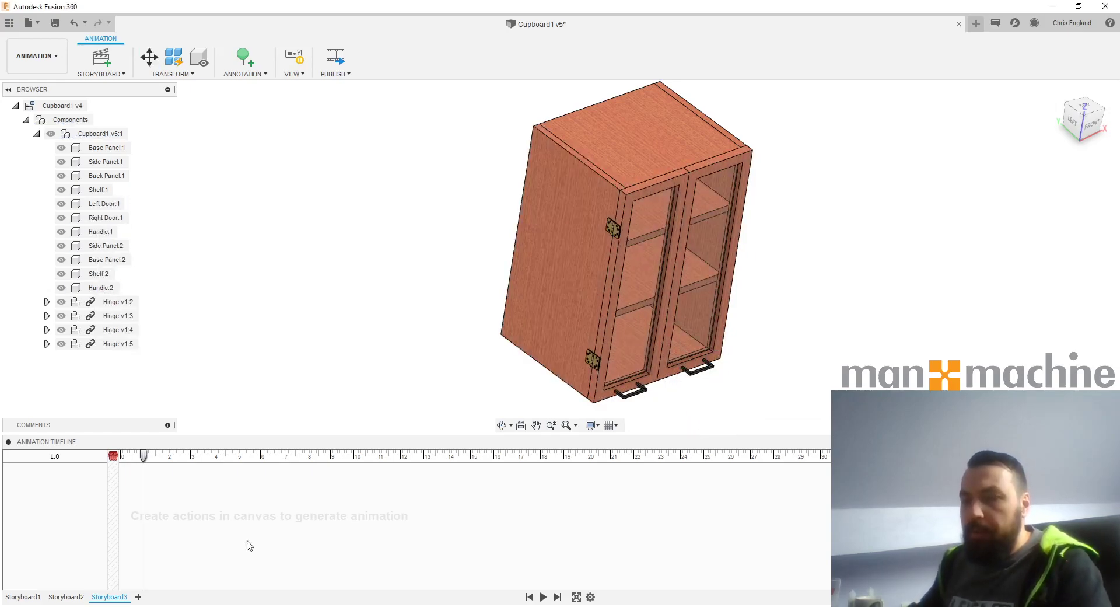
click(153, 58)
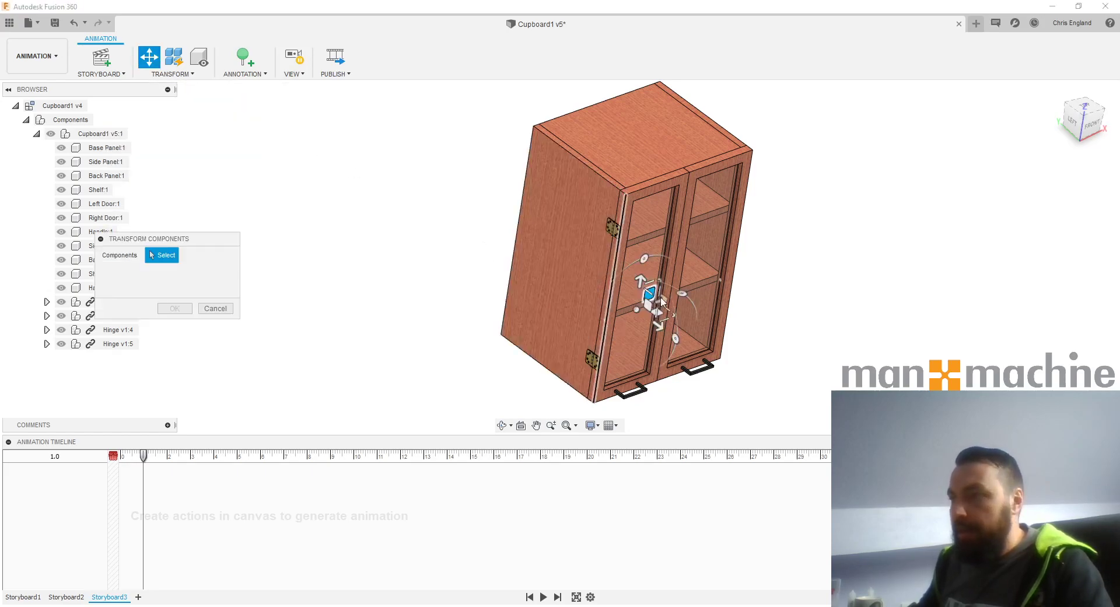
click(653, 211)
click(233, 255)
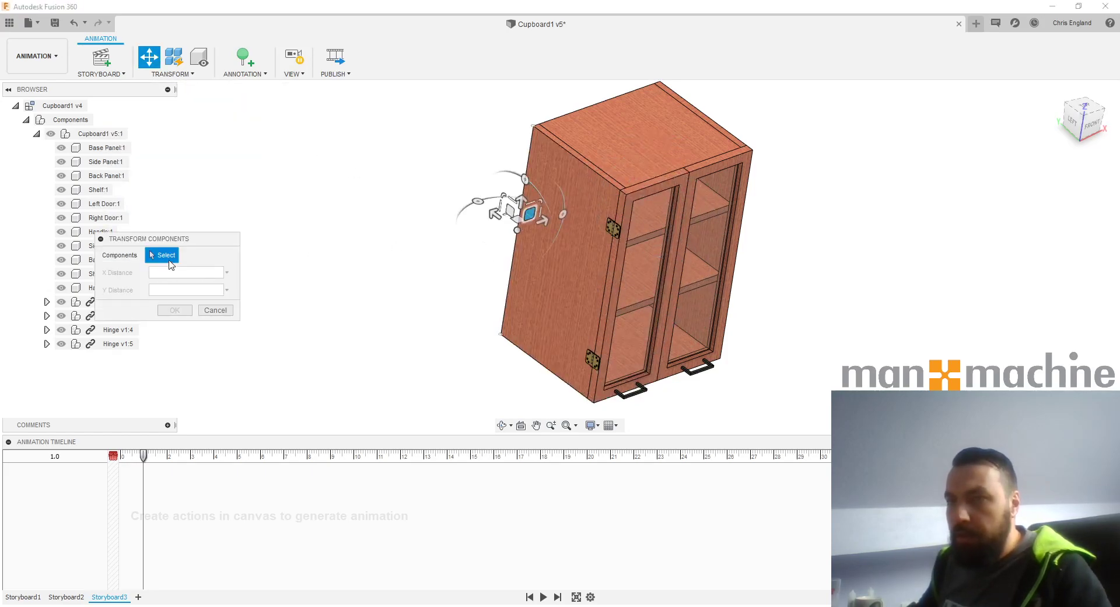
scroll(653, 196, up, 5)
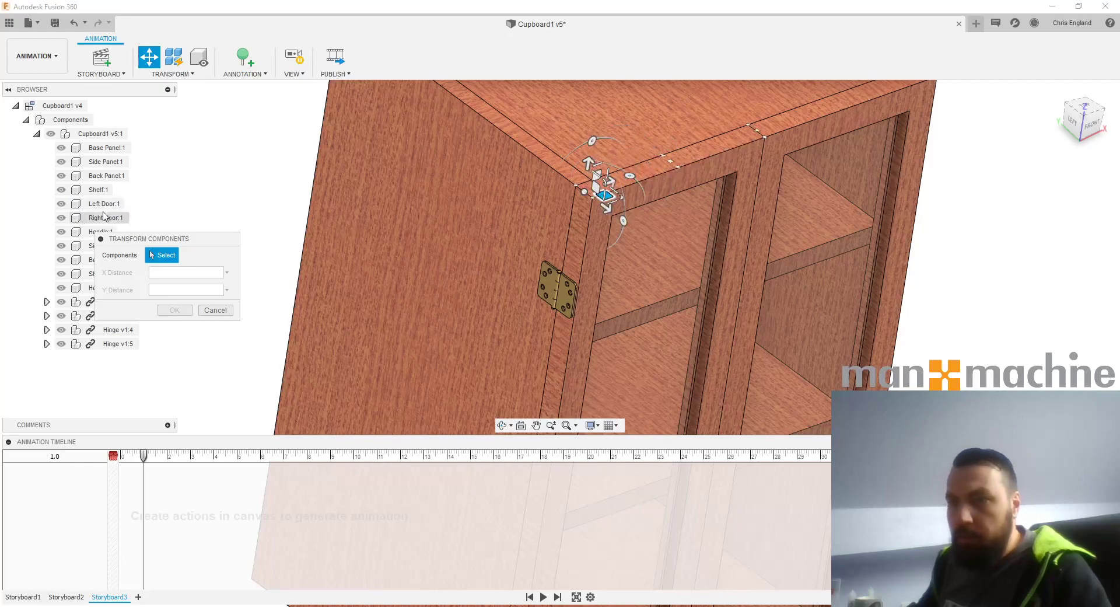
click(106, 205)
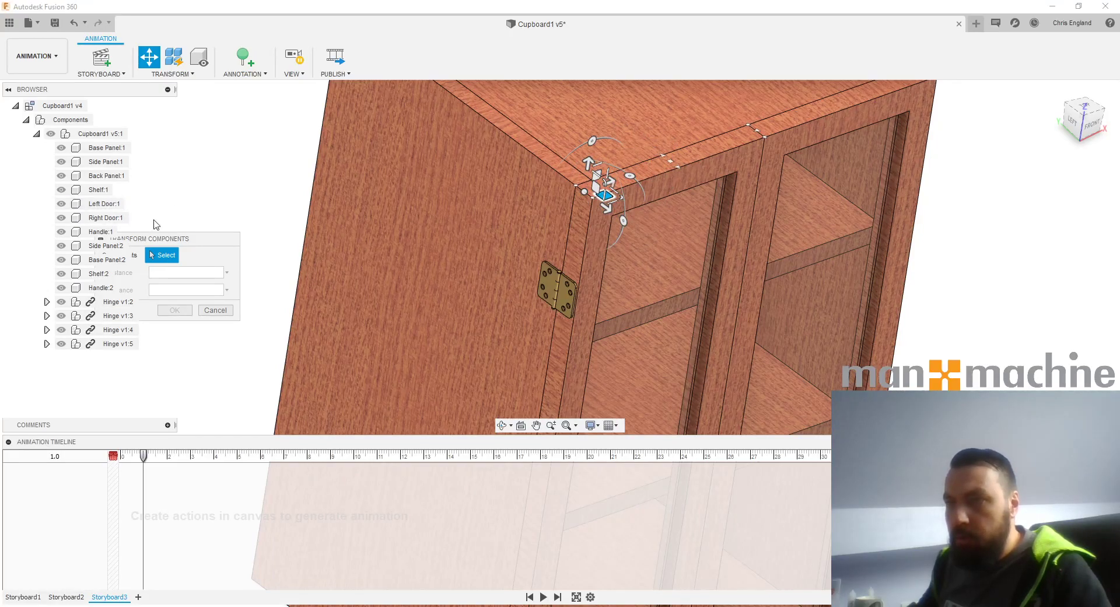
drag(200, 241, 270, 235)
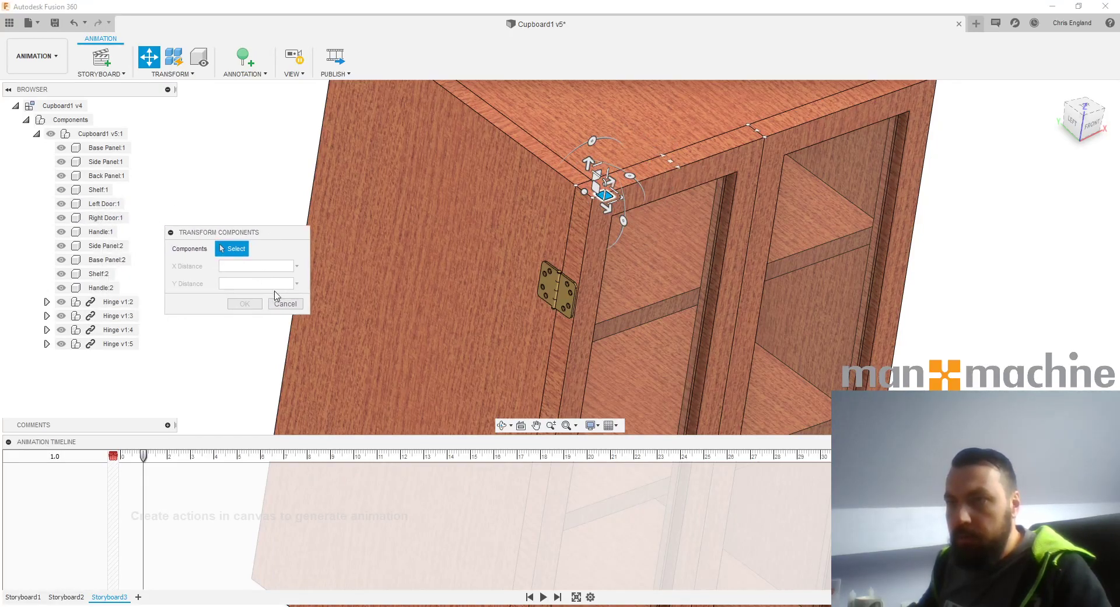
click(285, 304)
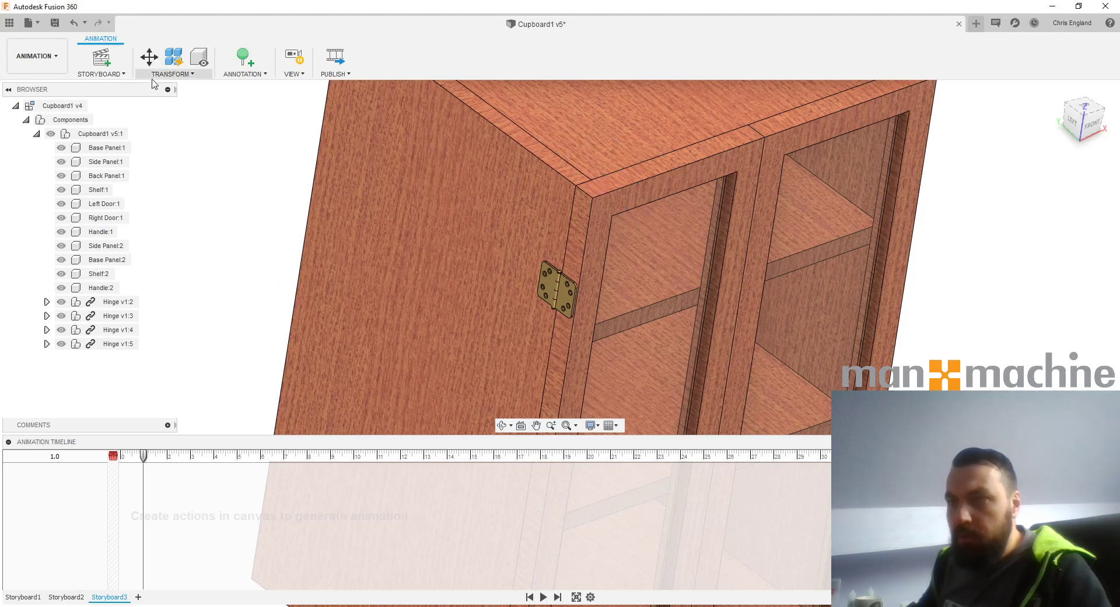
click(149, 56)
click(581, 203)
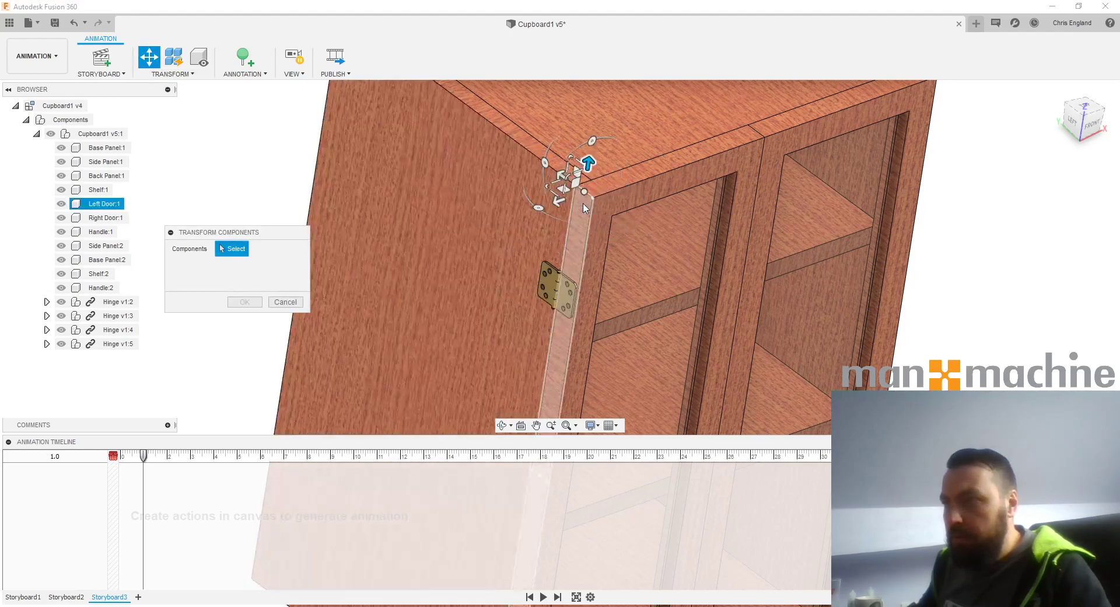
click(621, 209)
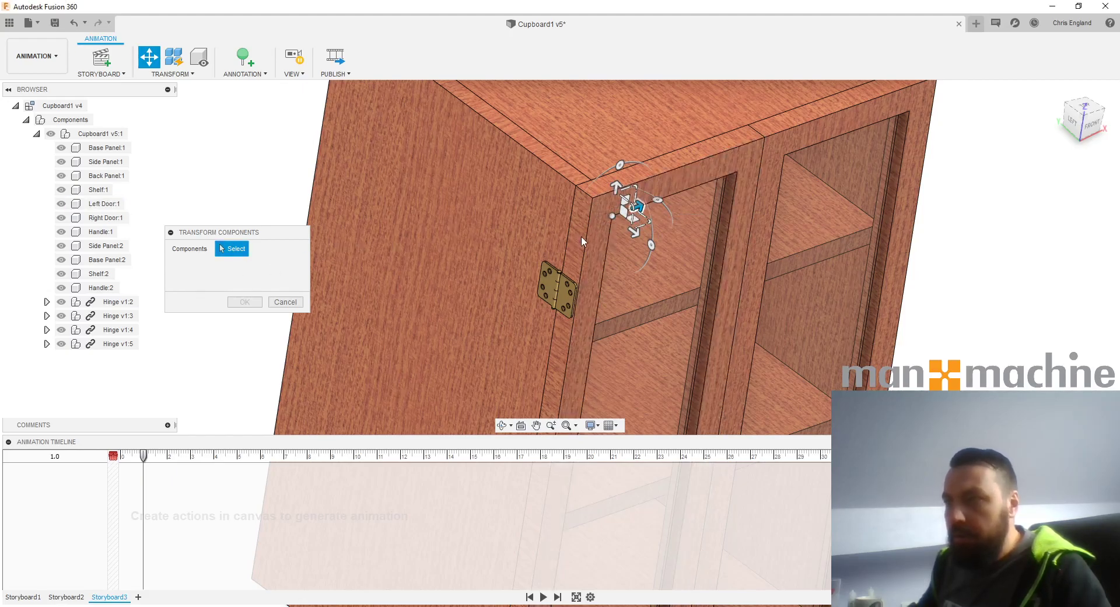
click(276, 302)
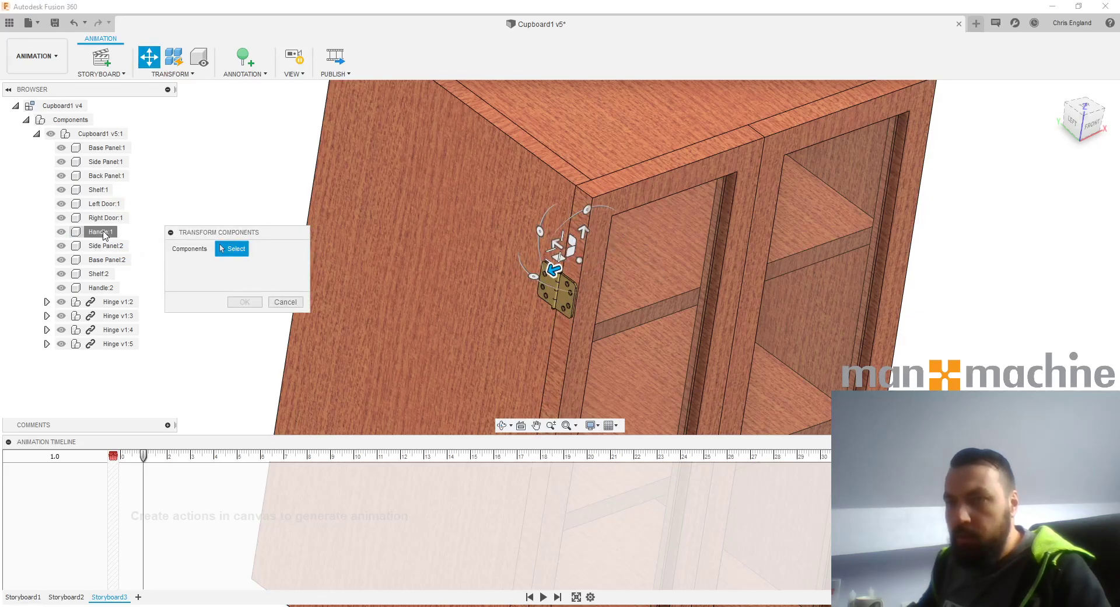
scroll(510, 341, down, 3)
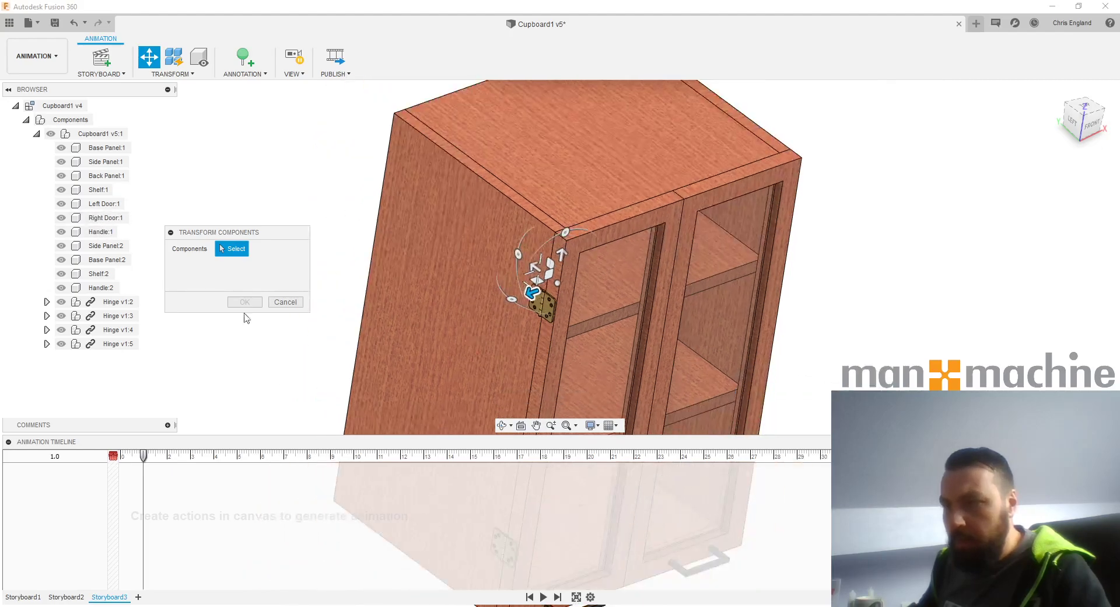
click(277, 303)
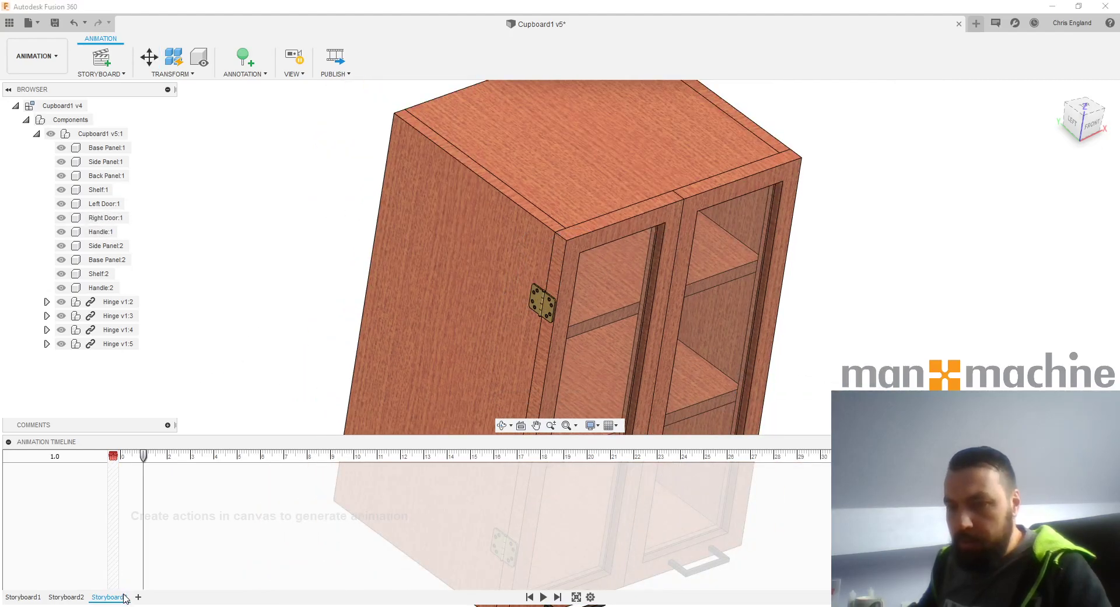
- Return to Storyboard2 and set the left door's transform pivot at the centre of the lower left hinge pin's top face
click(69, 597)
click(620, 230)
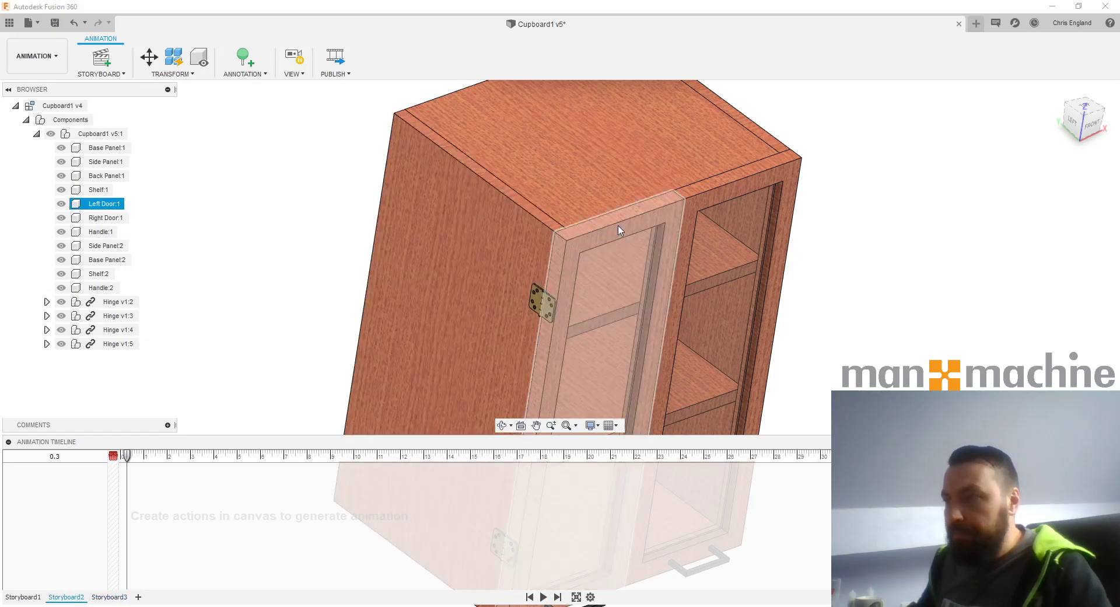
click(149, 56)
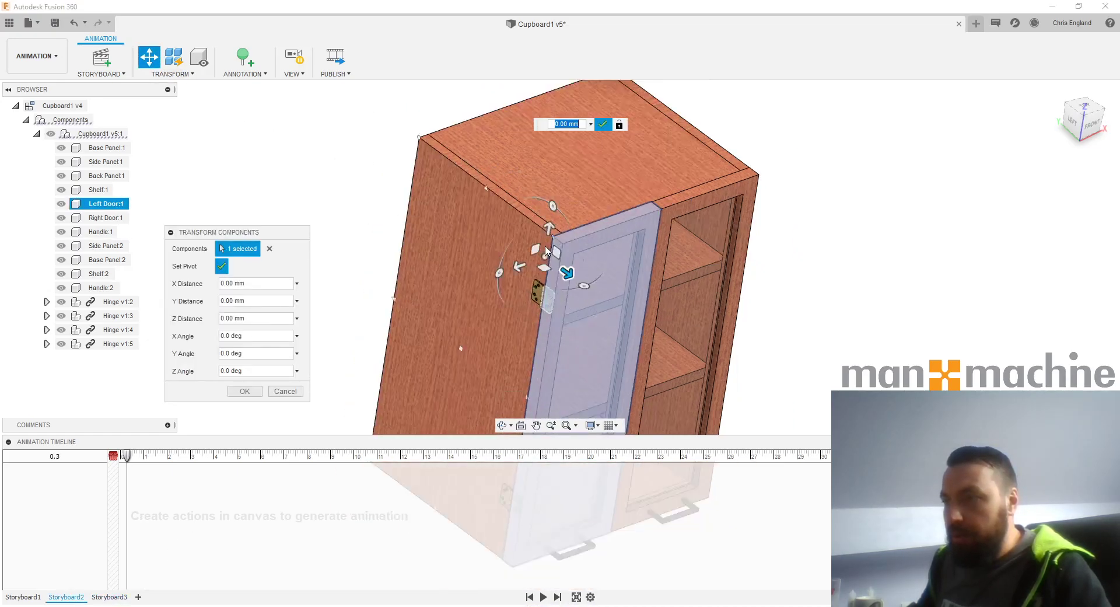
scroll(546, 246, down, 2)
middle_drag(525, 375, 549, 246)
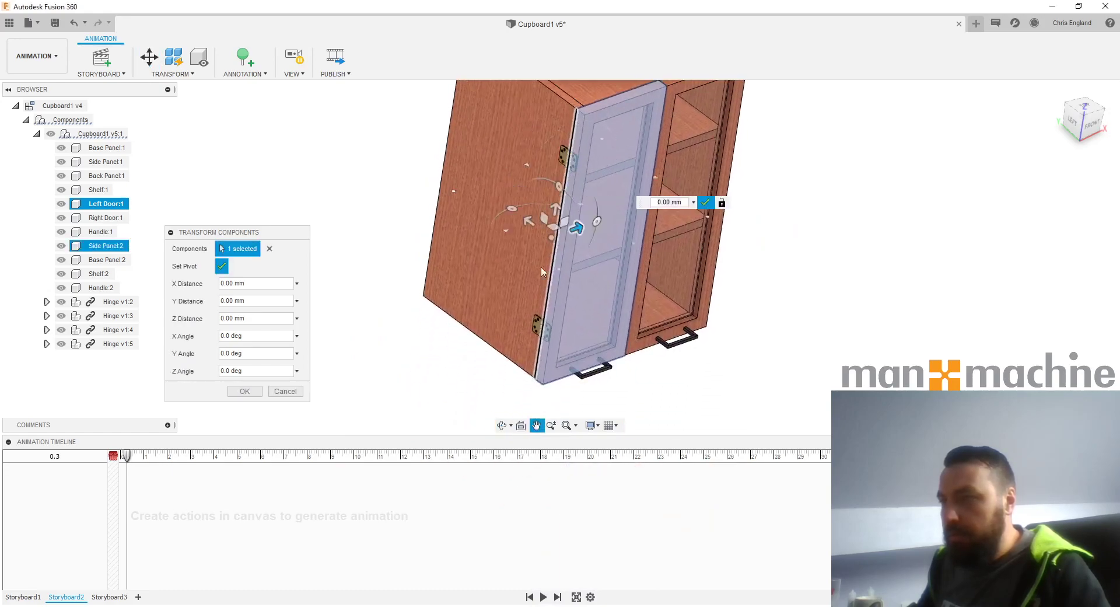
scroll(536, 291, up, 5)
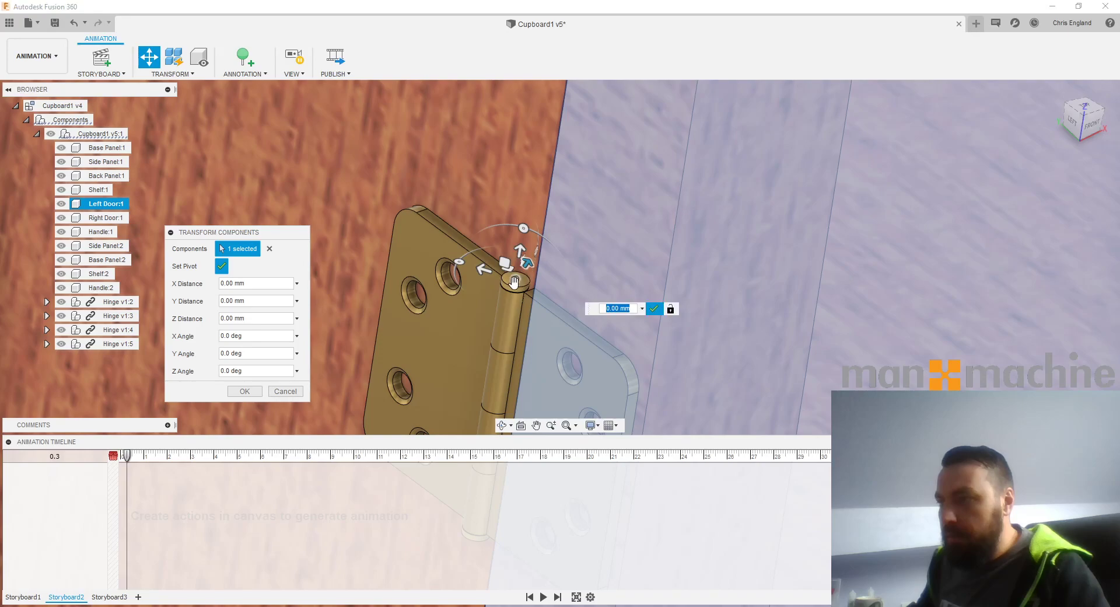
click(221, 266)
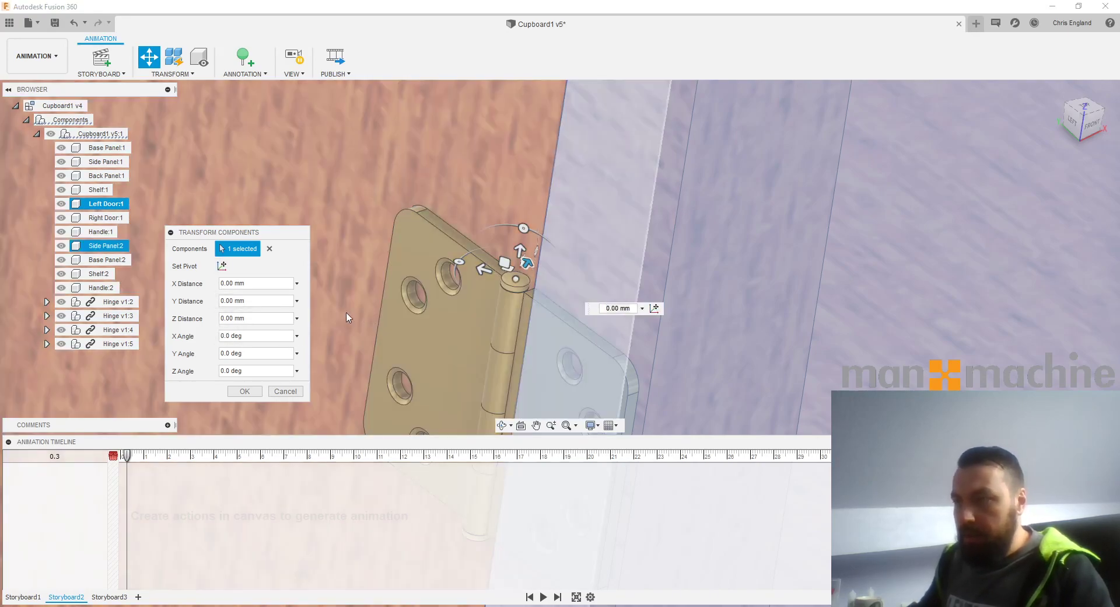
- Select the left door together with its handle and the door-side jaws of both left hinges for the transform
scroll(551, 305, down, 10)
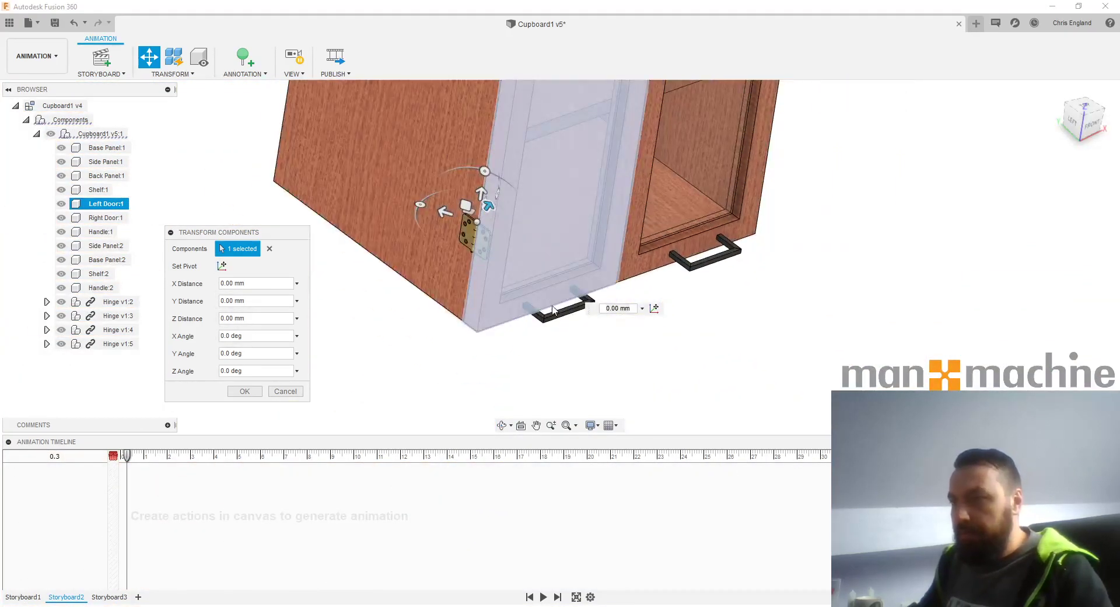
click(550, 316)
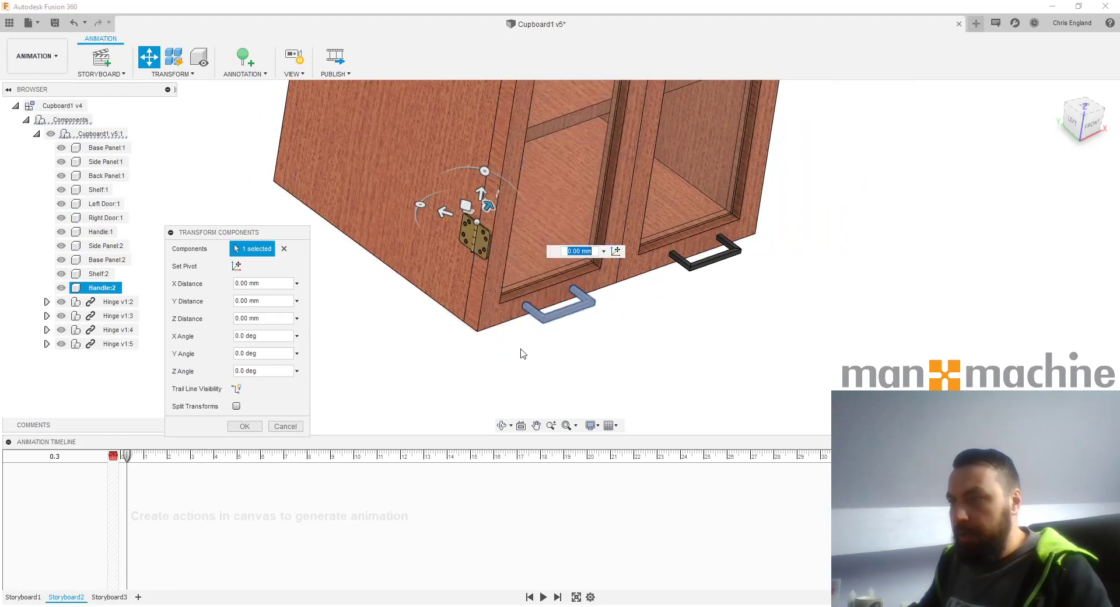
ctrl+click(497, 258)
ctrl+click(486, 244)
scroll(459, 332, down, 4)
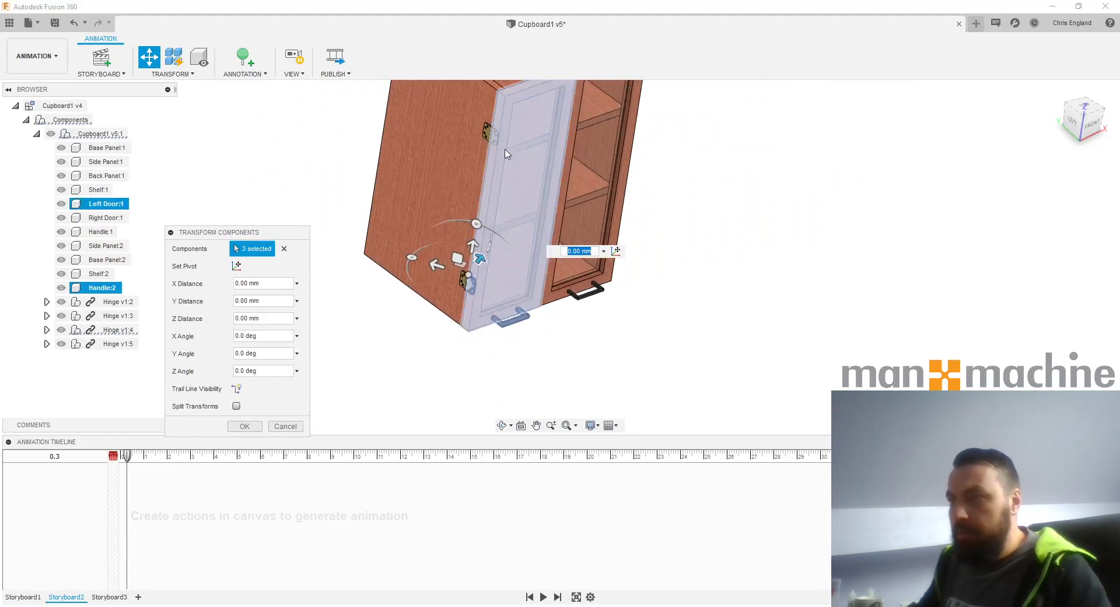
scroll(505, 163, up, 3)
ctrl+click(485, 134)
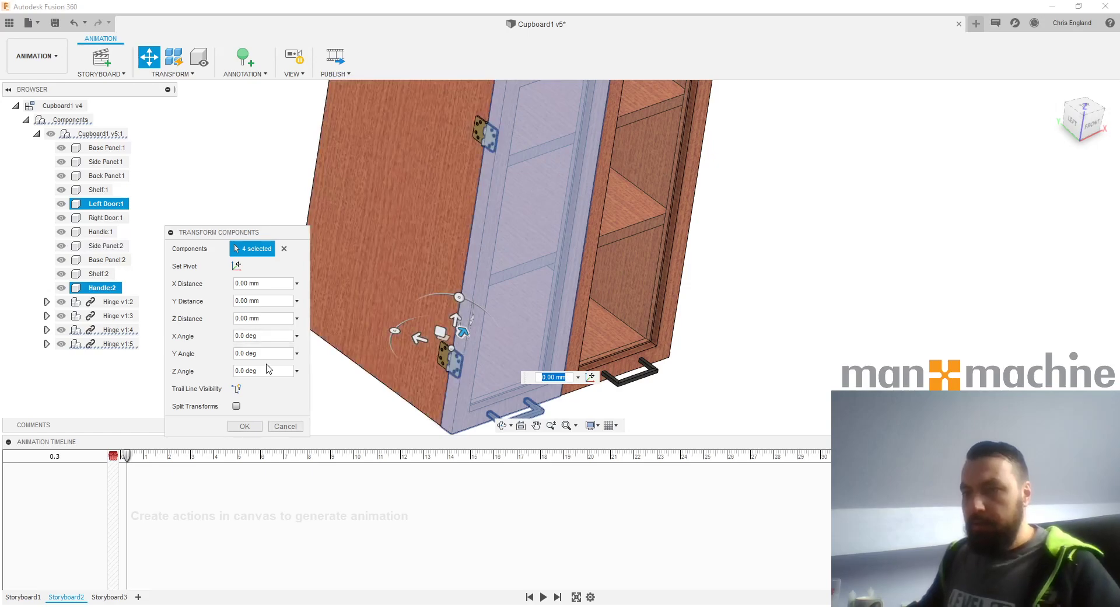
- Rotate the selected door assembly -125 degrees about the Z axis at the hinge pivot
drag(395, 330, 415, 317)
drag(269, 372, 182, 372)
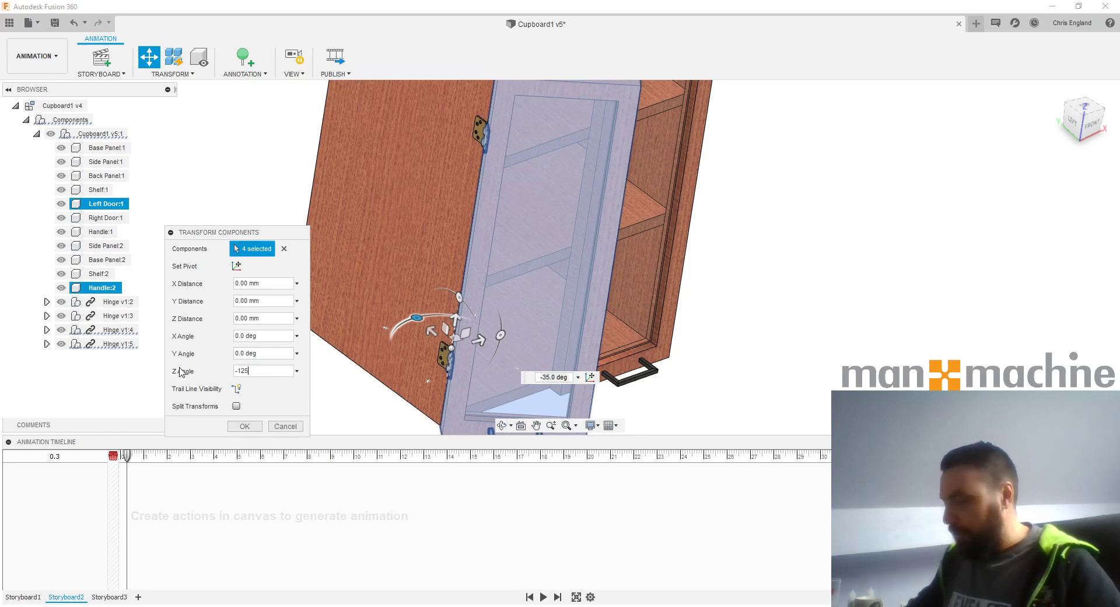
click(241, 426)
shift+middle_drag(594, 262, 570, 286)
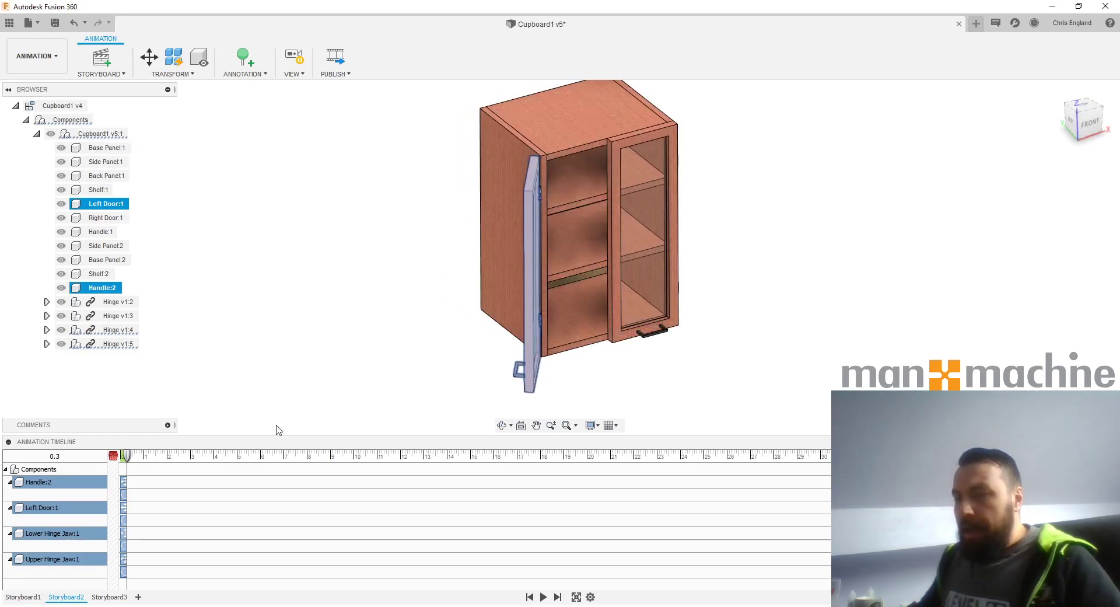
- Stretch the move and rotate actions of the handle, left door and both hinge jaws to about 1.1 seconds, and play the storyboard
drag(129, 457, 153, 458)
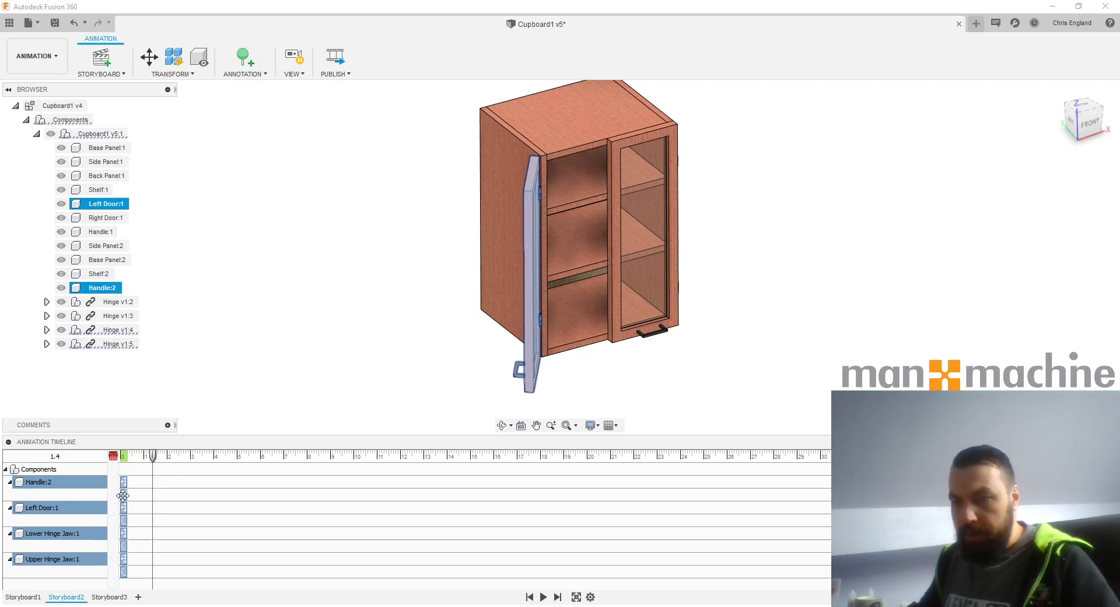
click(123, 495)
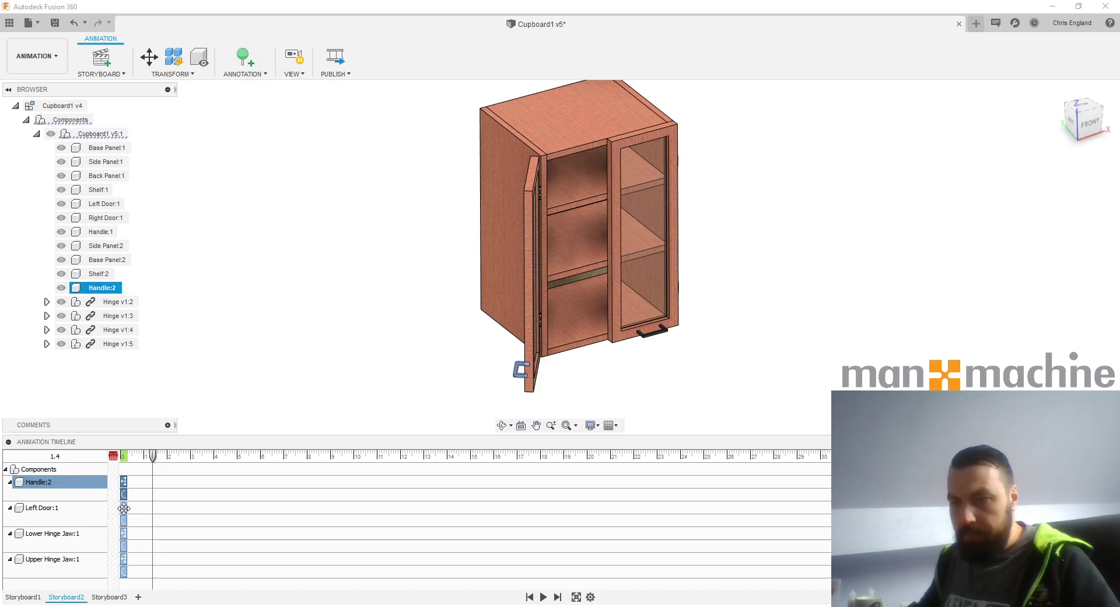
ctrl+click(124, 508)
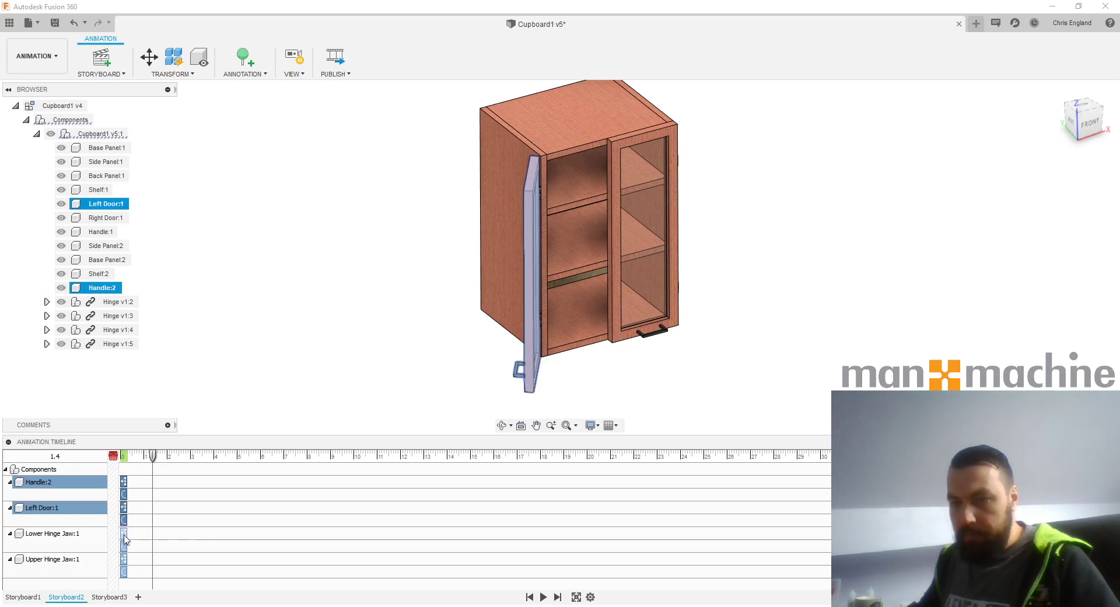
ctrl+click(124, 533)
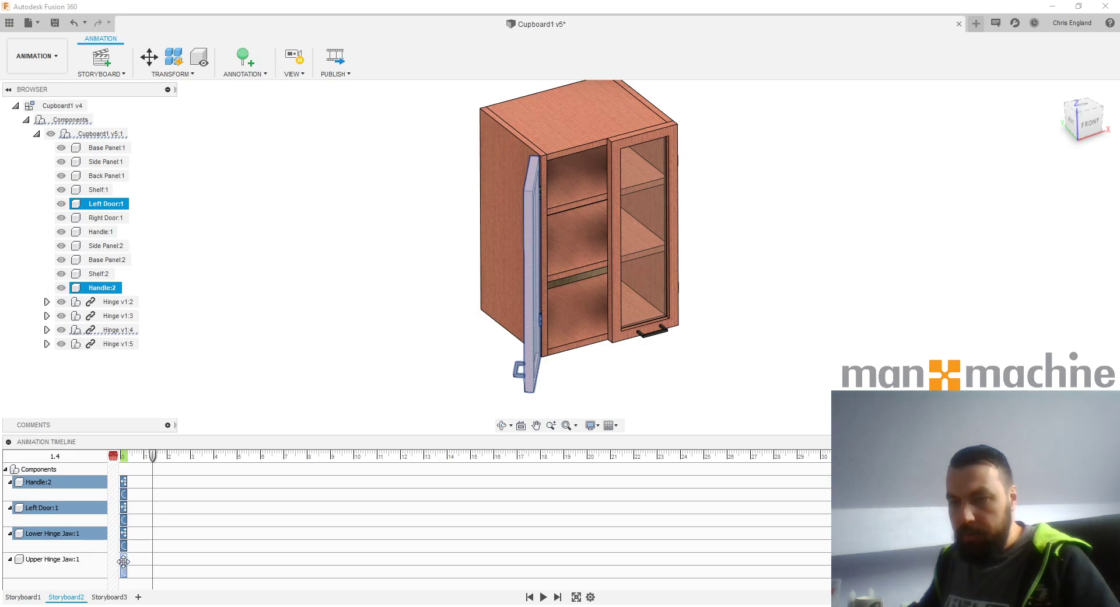
ctrl+click(123, 560)
ctrl+click(123, 573)
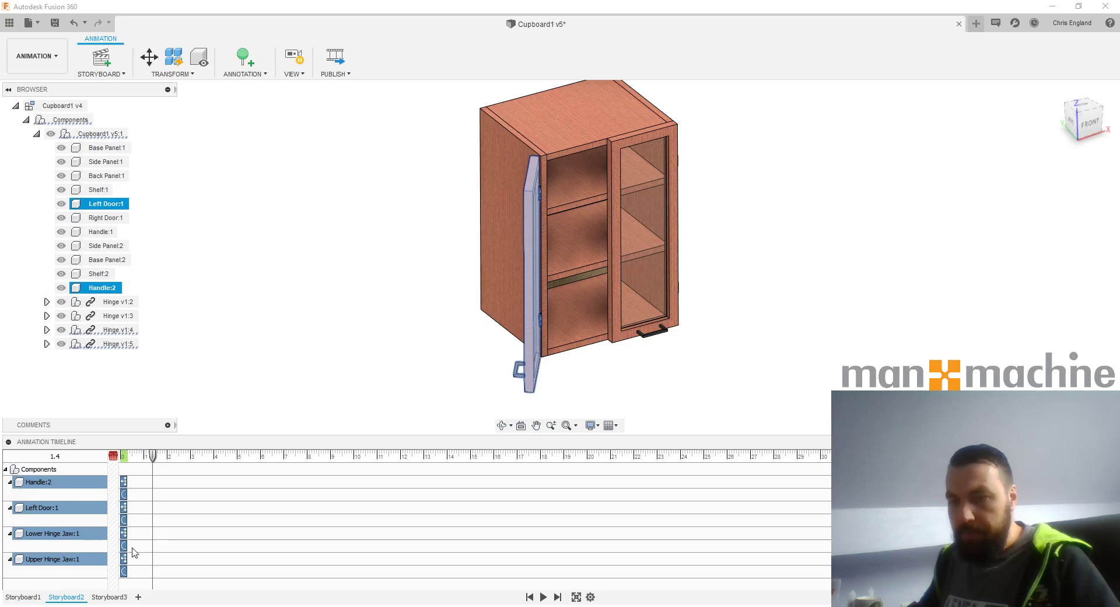
drag(127, 546, 146, 546)
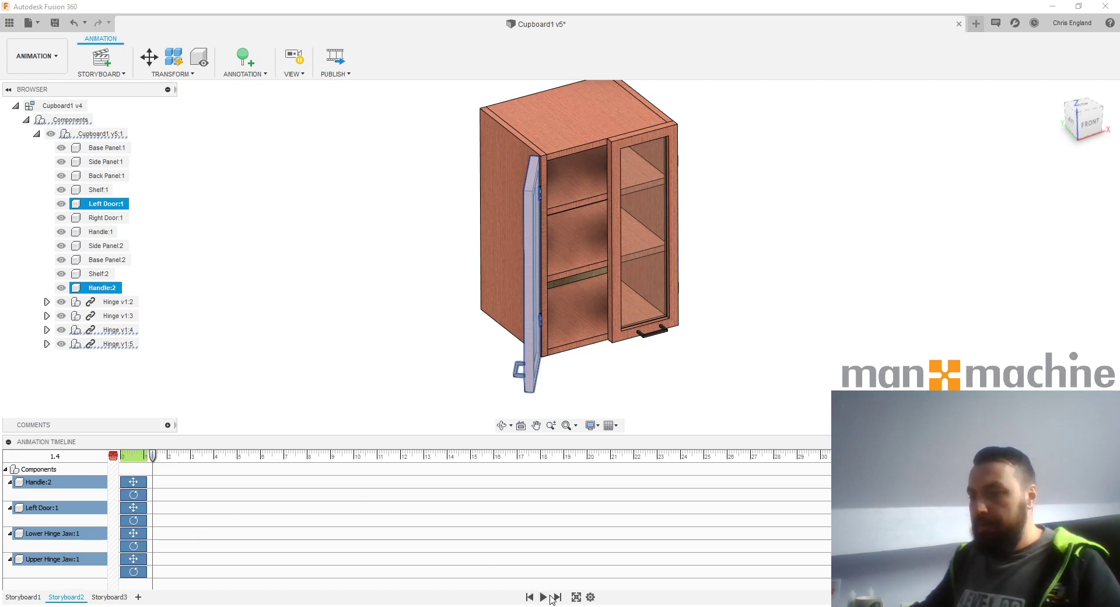
click(543, 596)
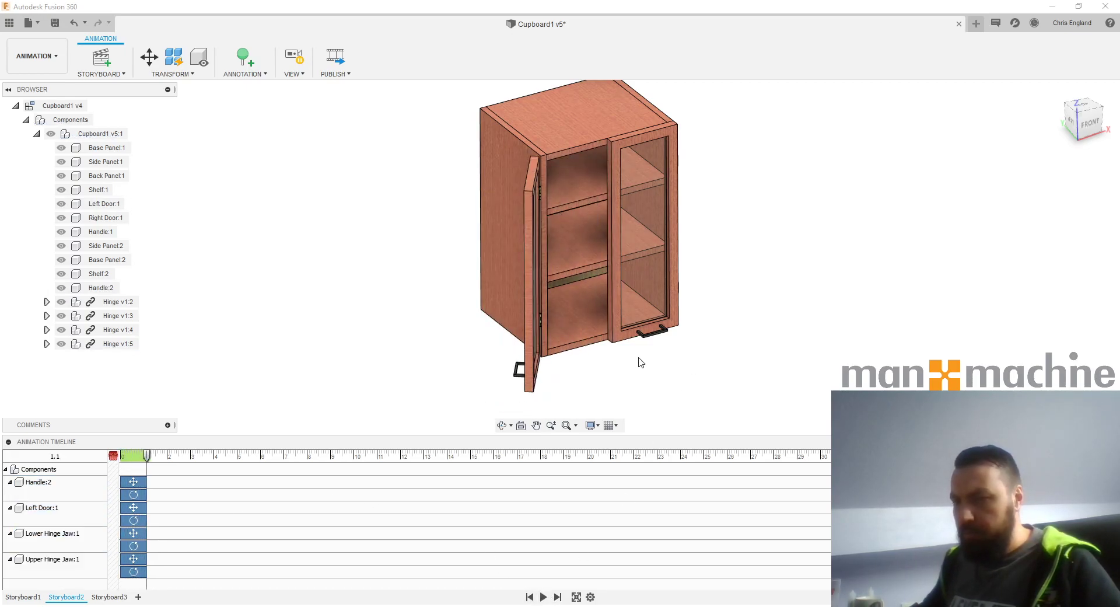
click(515, 287)
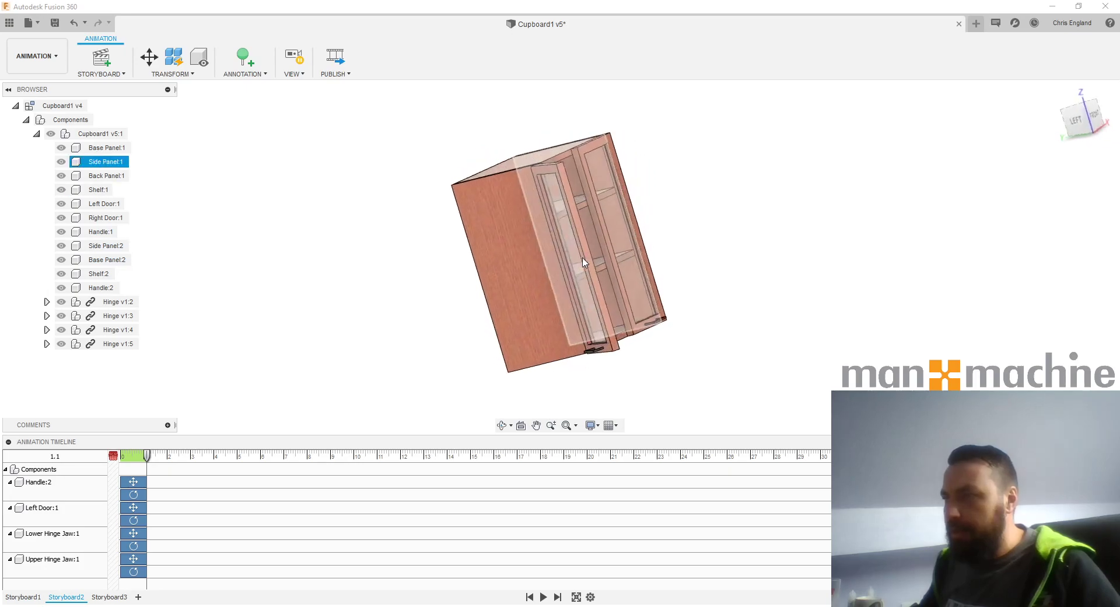
- Delete the move actions of Handle:2, Left Door:1 and both hinge jaws from Storyboard2, keeping their rotations, and replay the animation
click(135, 480)
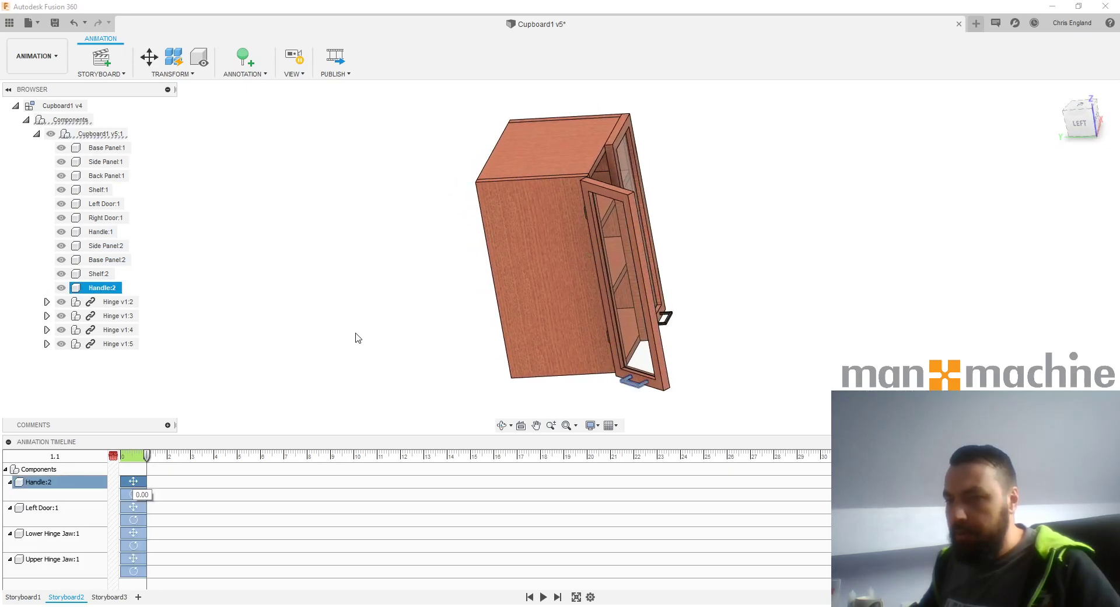
ctrl+click(139, 509)
ctrl+click(137, 533)
ctrl+click(138, 559)
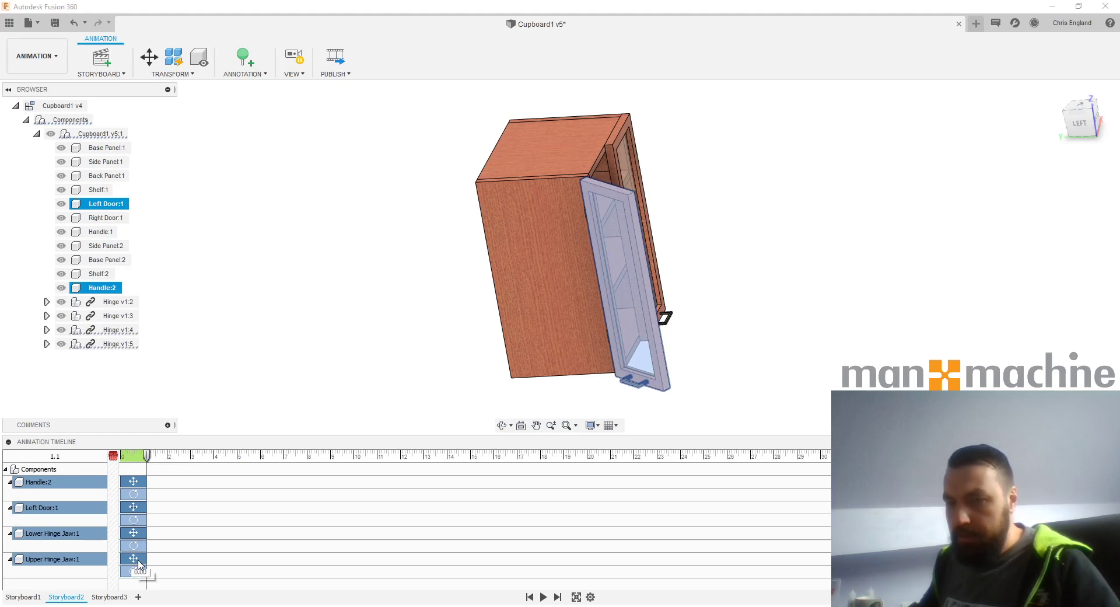
right_click(138, 560)
click(165, 553)
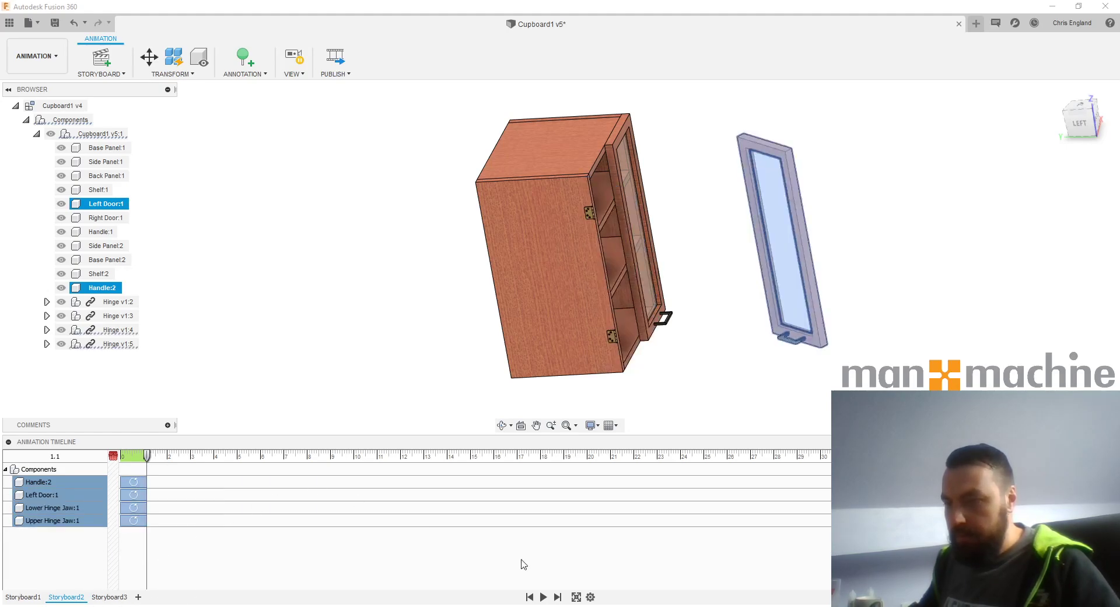
click(541, 597)
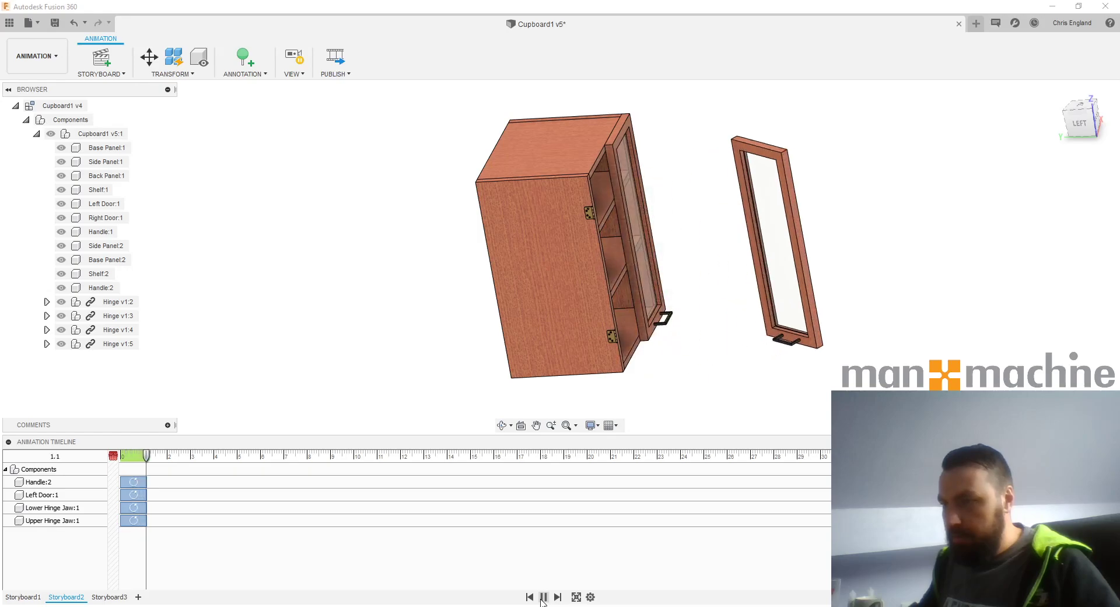
click(65, 482)
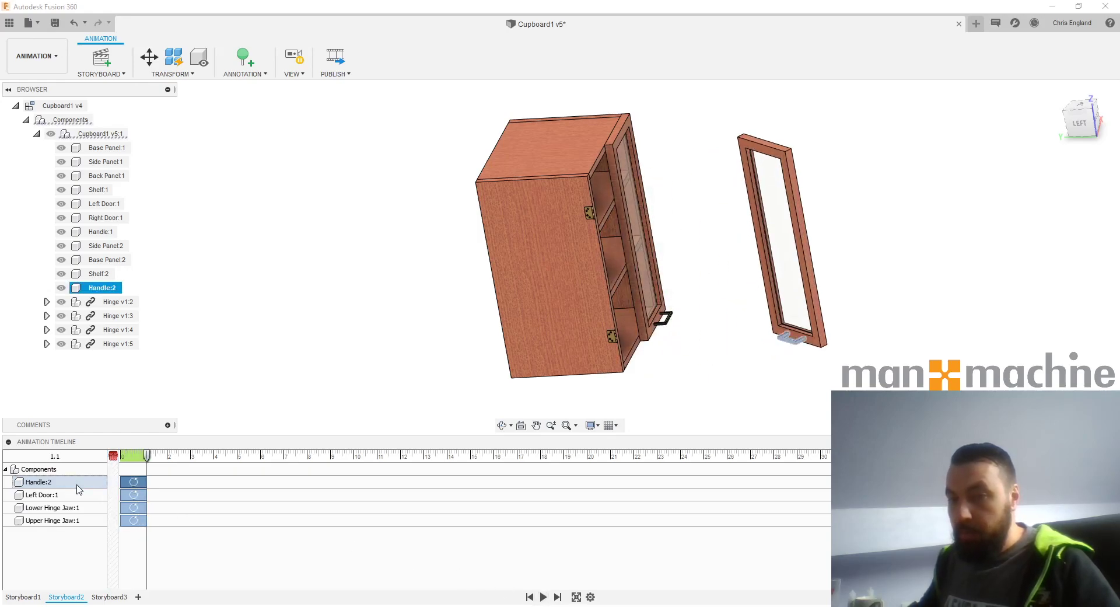
click(91, 517)
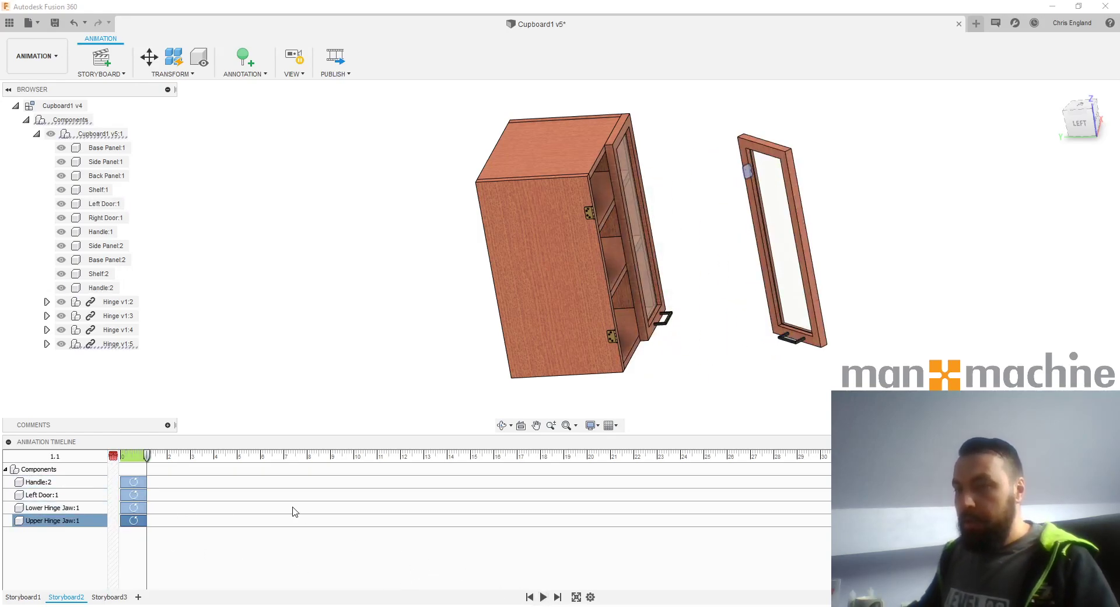
click(35, 482)
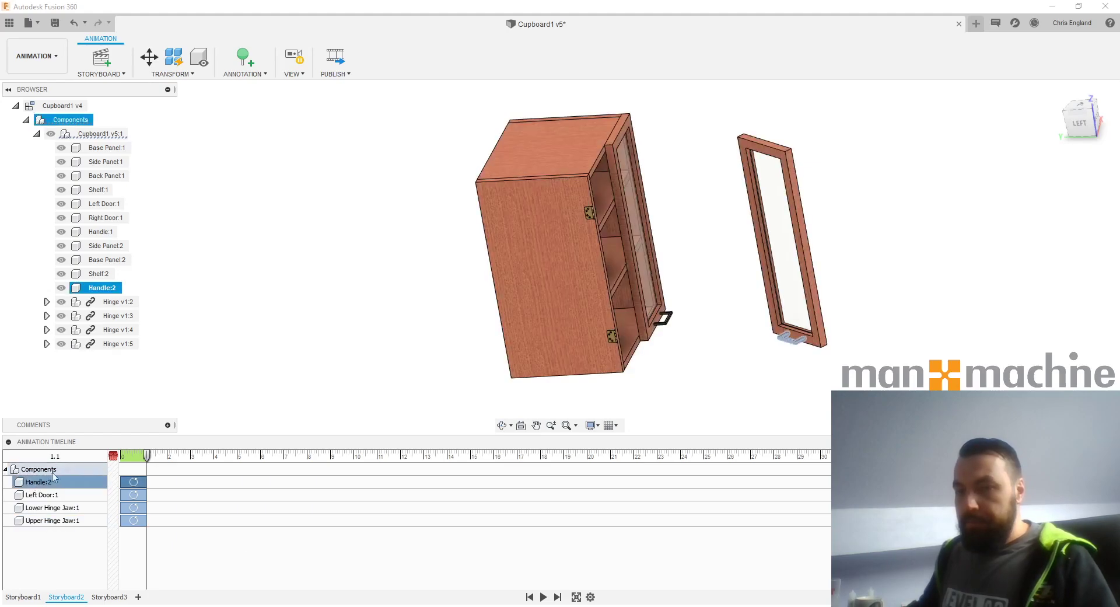
- In Storyboard3, start transforming the left door together with its handle and the door-side jaws of both left hinges
click(116, 597)
key(m)
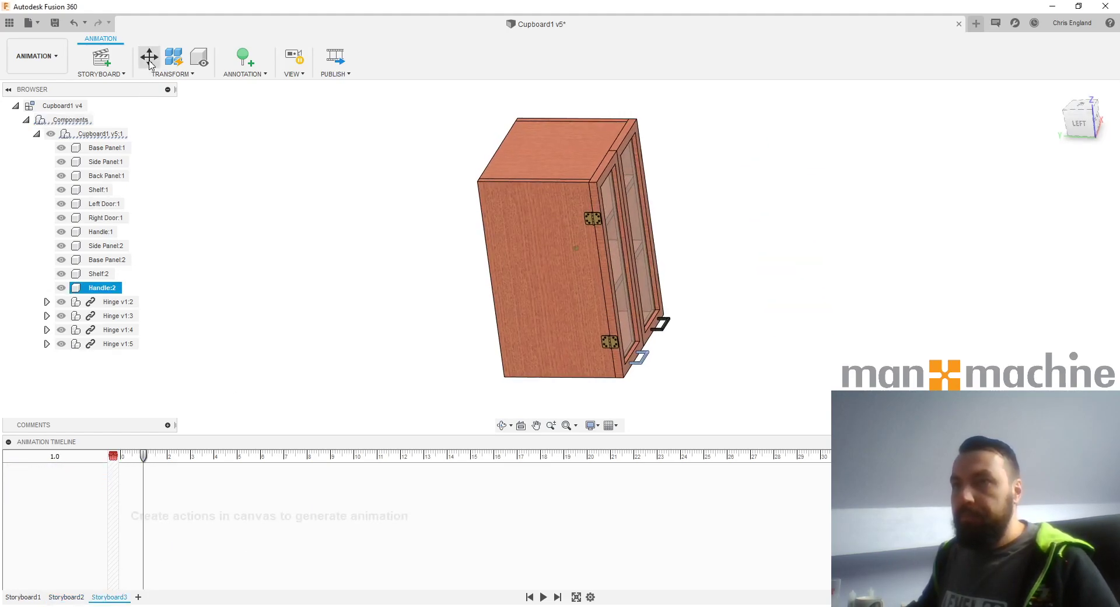
click(564, 222)
scroll(566, 329, up, 2)
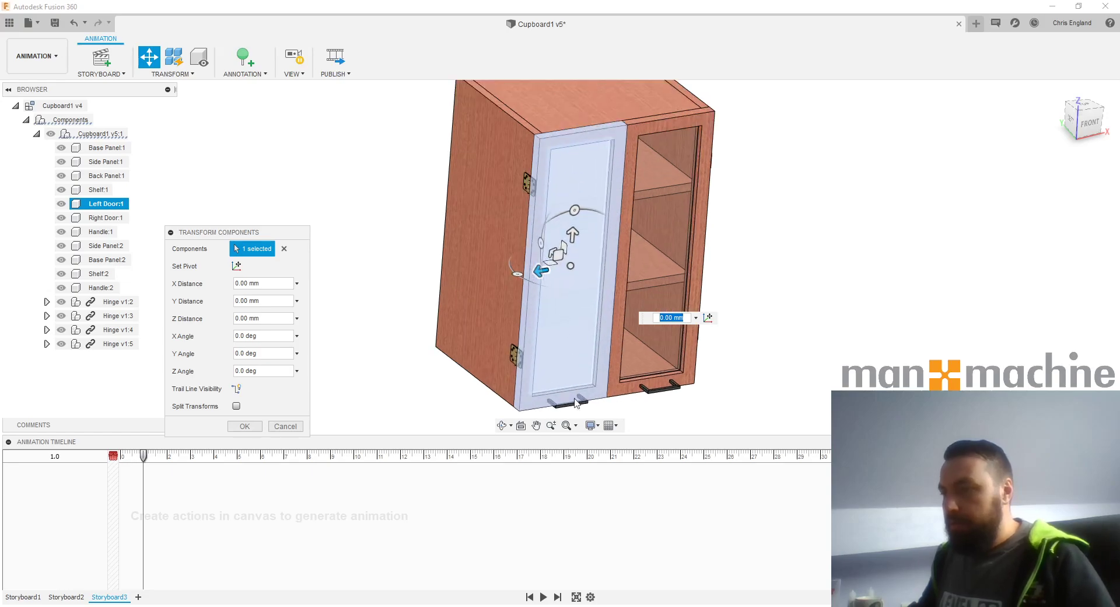
click(580, 398)
scroll(518, 354, up, 3)
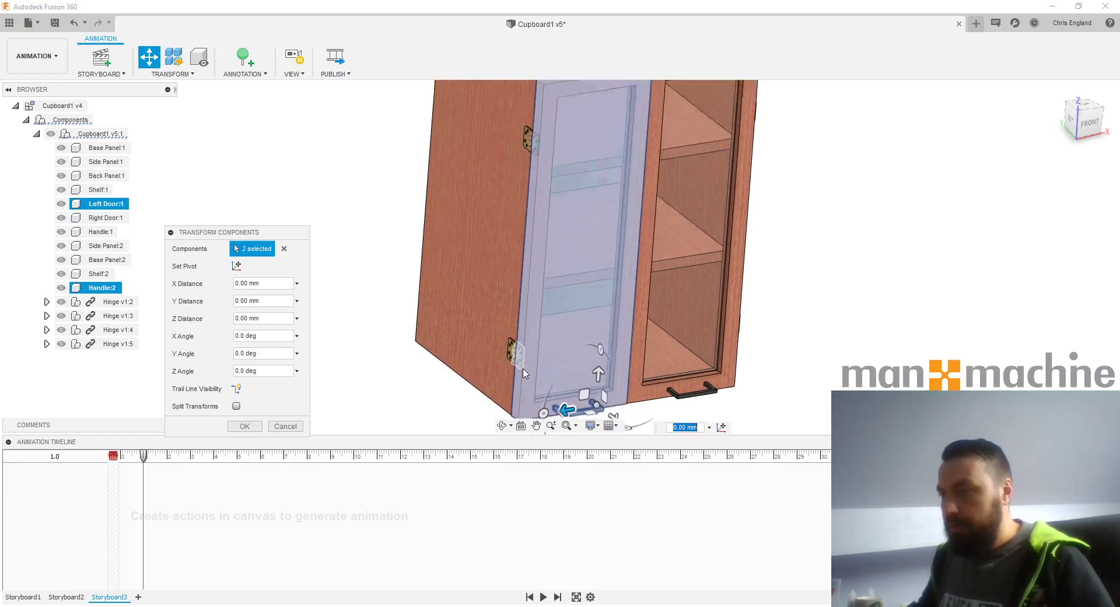
click(520, 354)
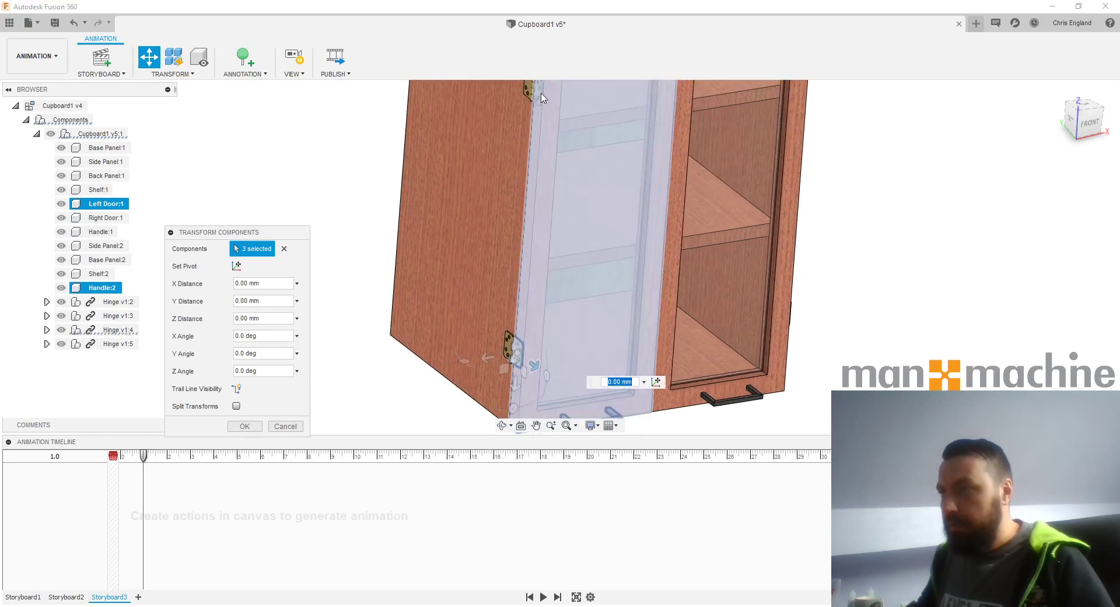
click(538, 98)
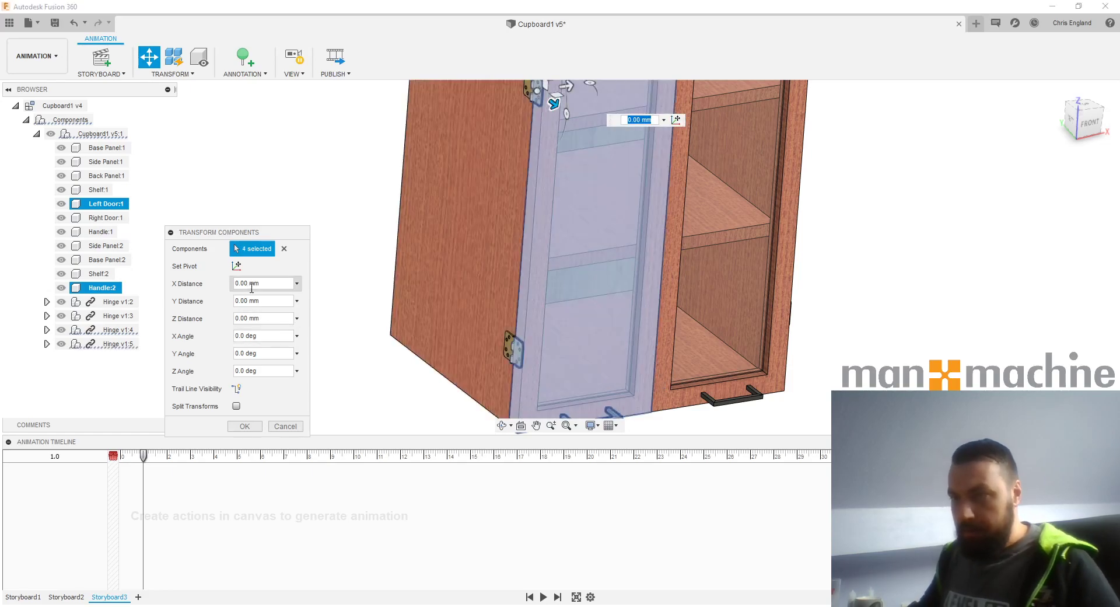
- Set the transform pivot at the centre of the lower left hinge pin's top face
click(237, 266)
scroll(516, 333, up, 5)
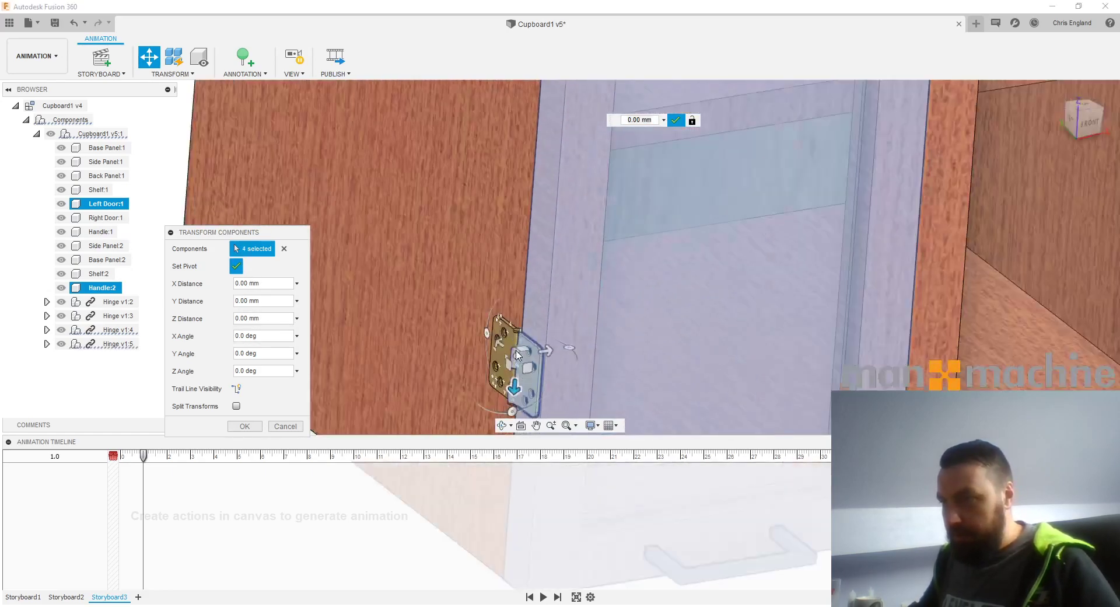
scroll(518, 332, up, 3)
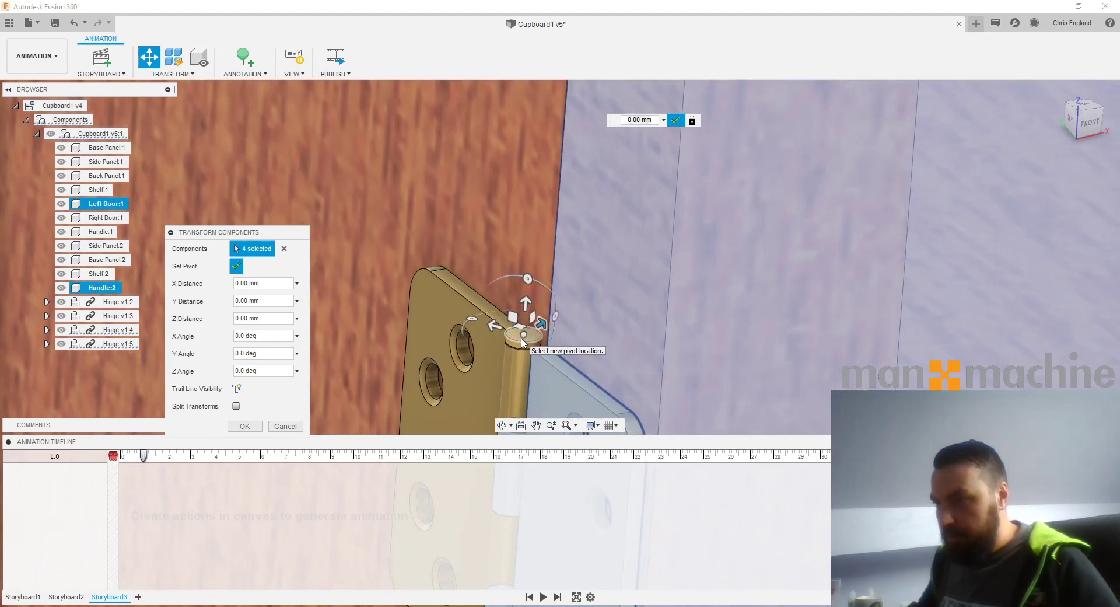
click(522, 344)
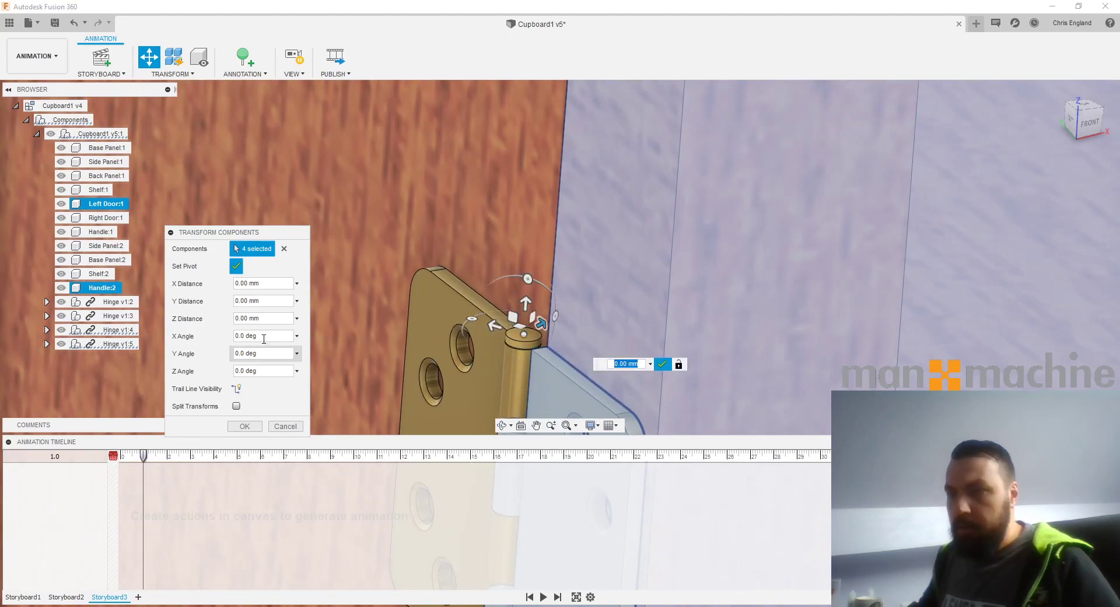
click(661, 366)
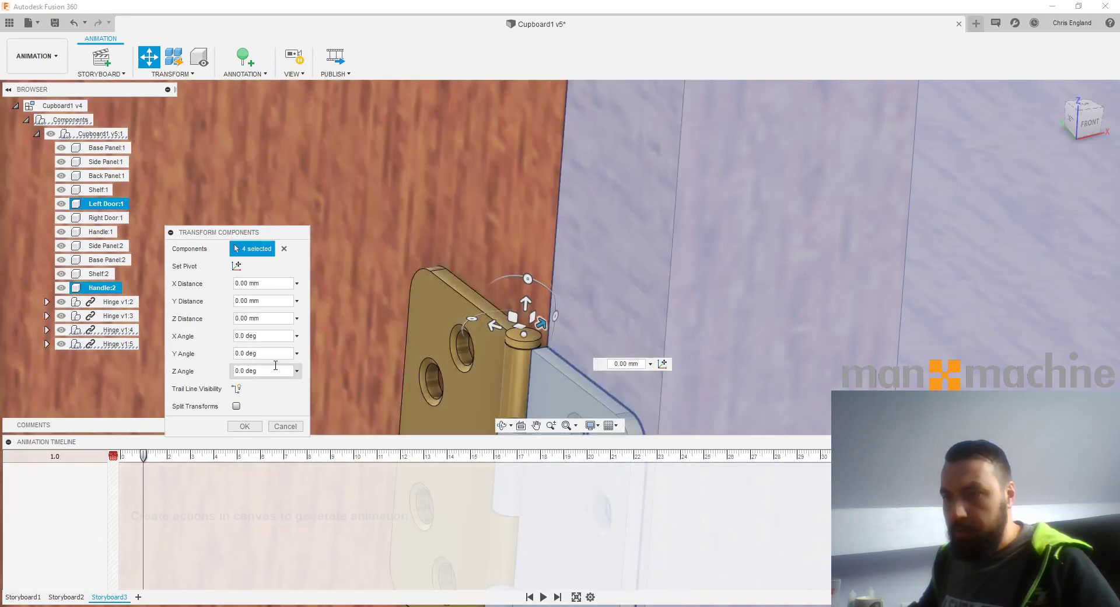
- Rotate the left door assembly -125 degrees about the Z axis and play the resulting animation
drag(272, 373, 194, 374)
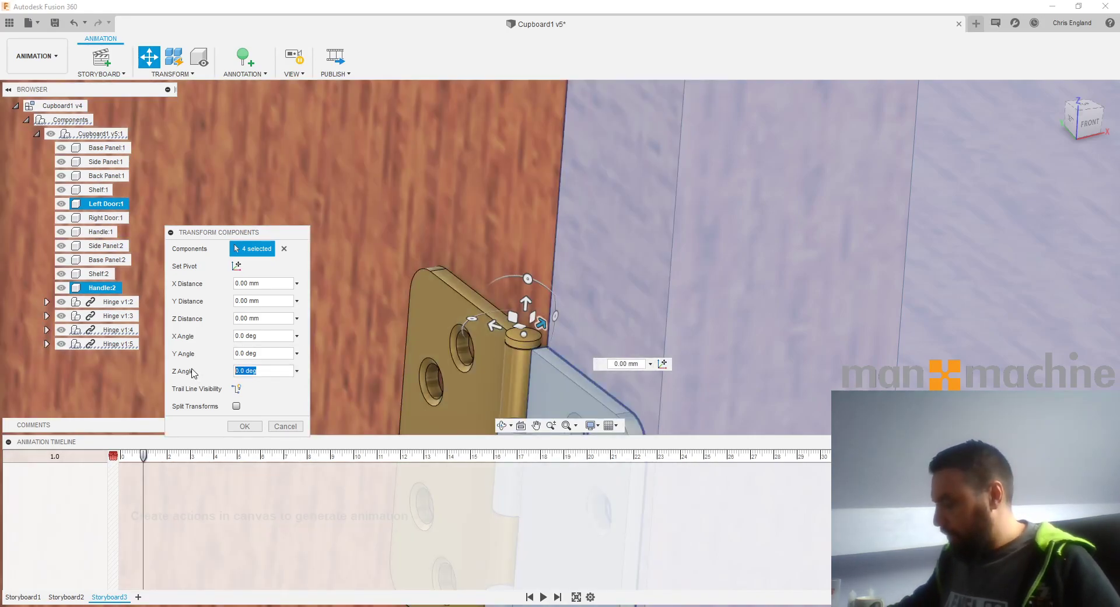
key(Return)
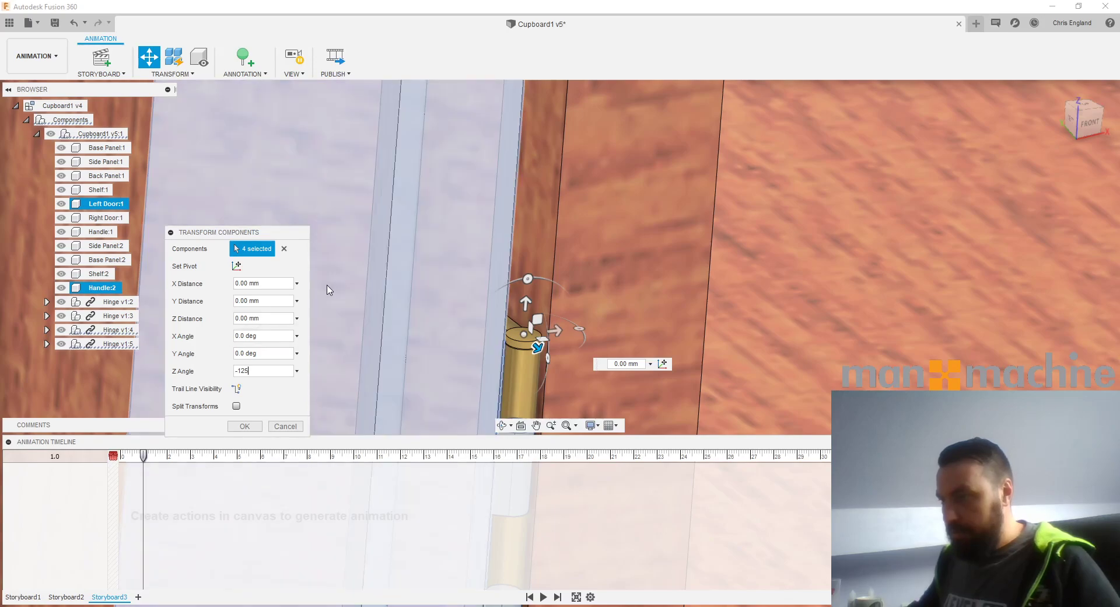
scroll(652, 299, down, 6)
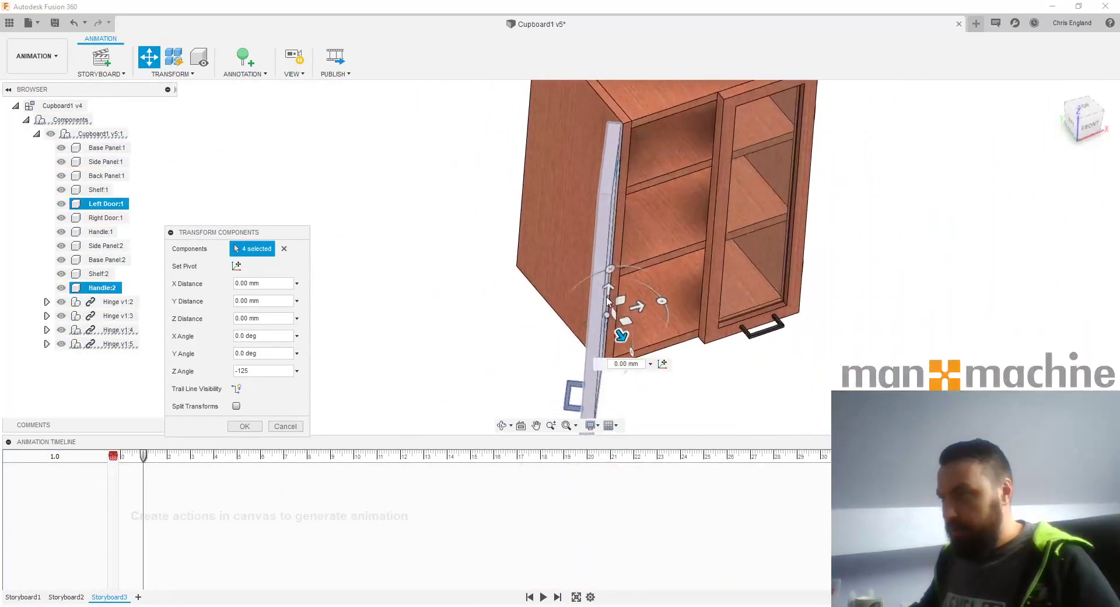
click(242, 426)
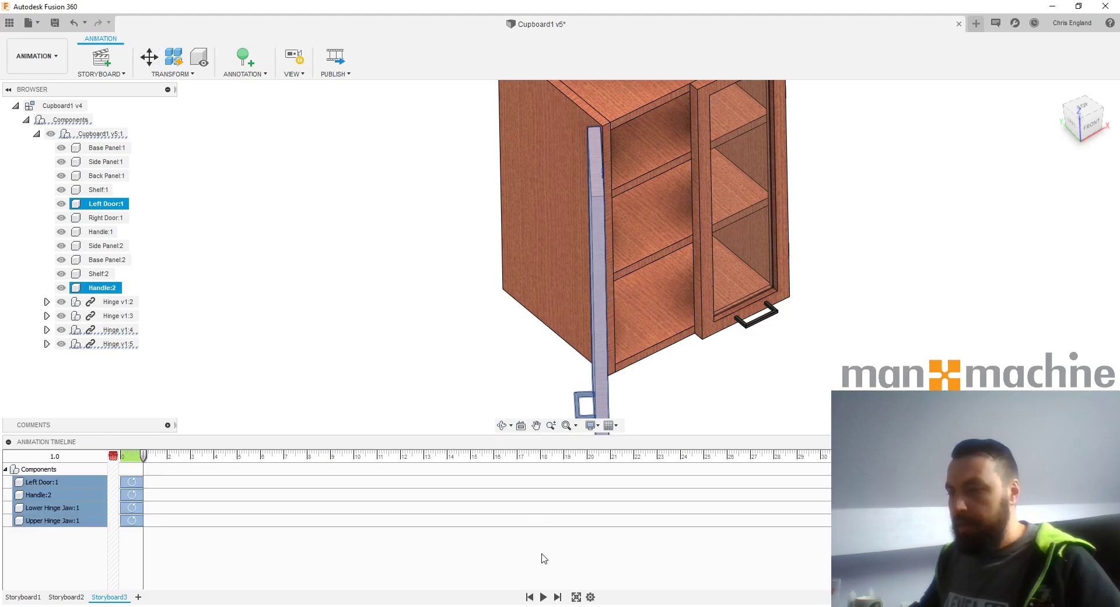
click(543, 597)
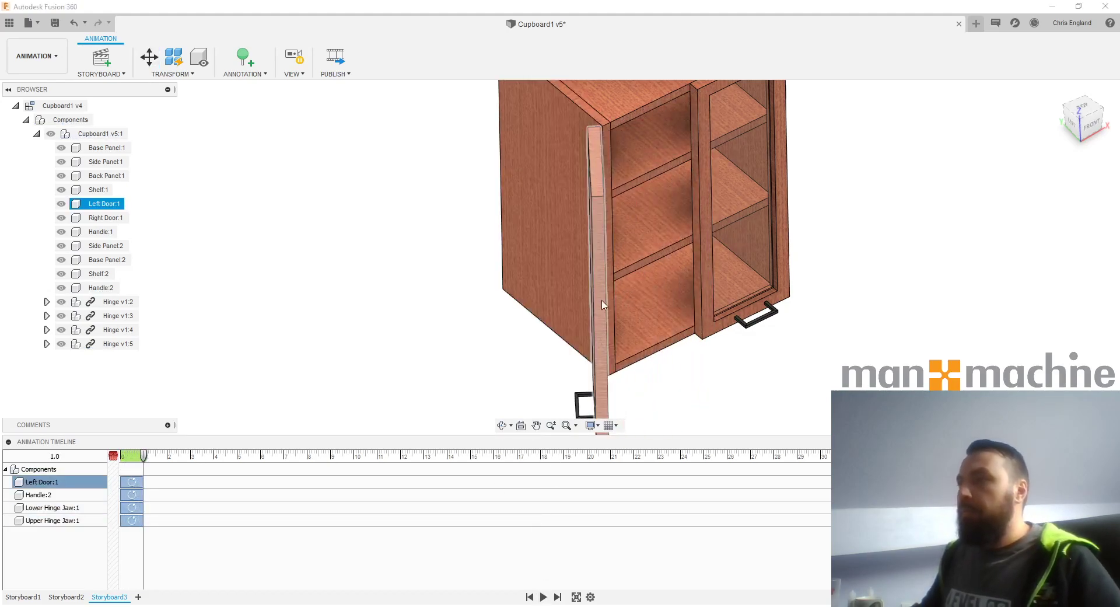
- Examine the cupboard with its opened left door from several angles and replay the Storyboard3 animation
click(578, 235)
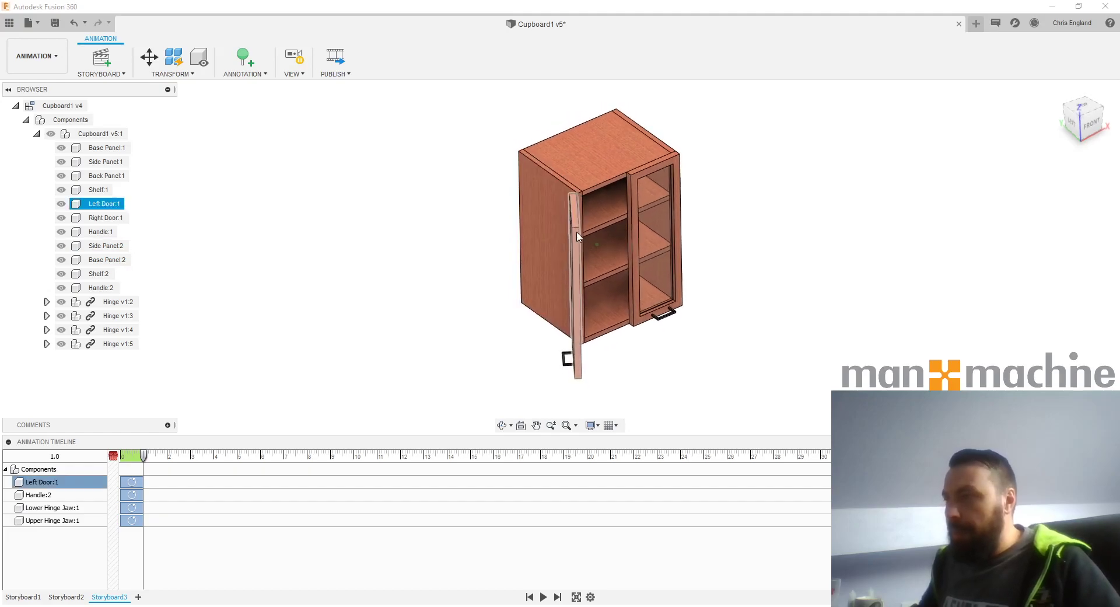
click(485, 340)
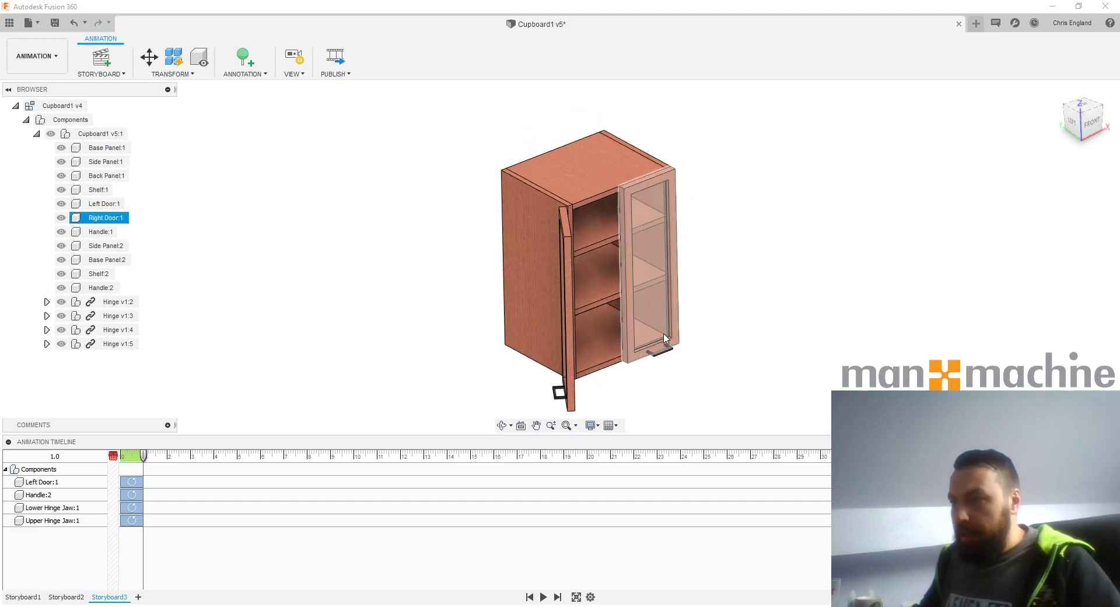
shift+middle_drag(783, 325, 741, 339)
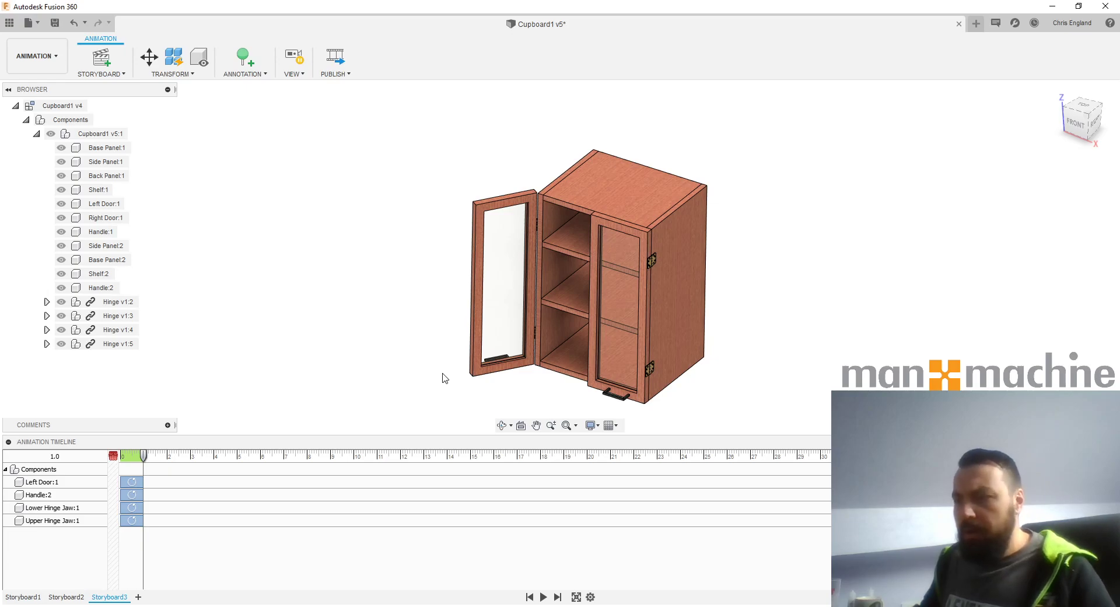
shift+middle_drag(447, 383, 519, 366)
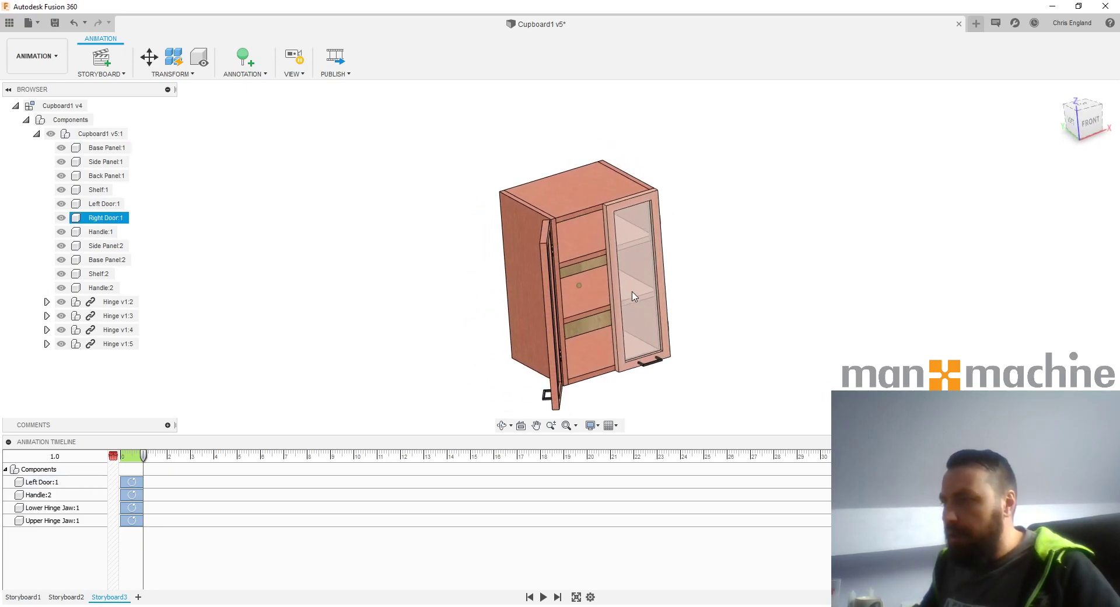
click(625, 273)
scroll(631, 239, up, 3)
scroll(632, 239, down, 2)
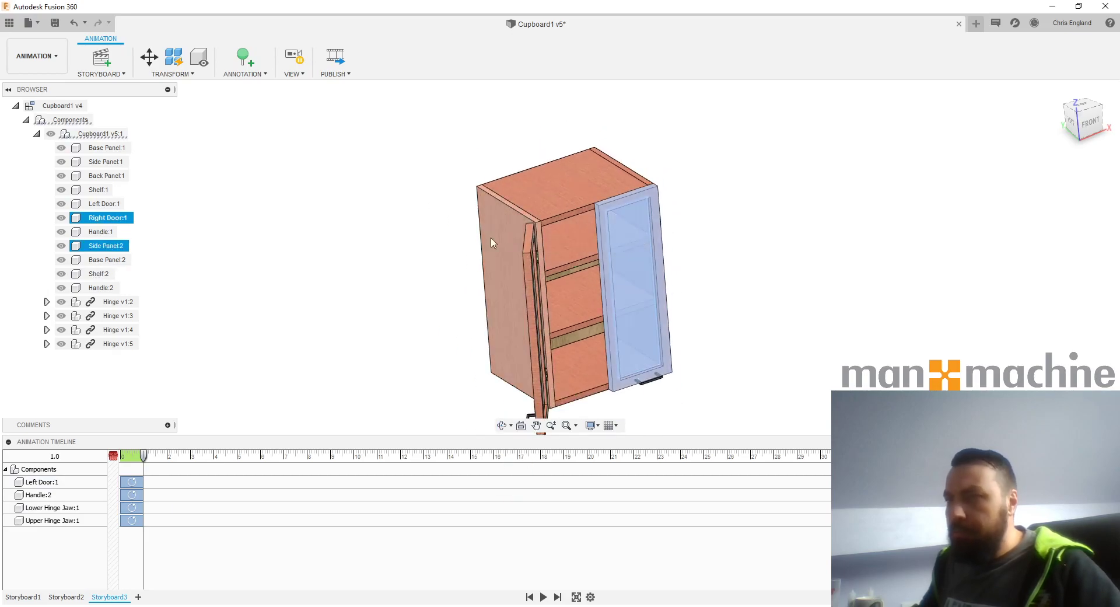
click(247, 177)
click(543, 597)
shift+middle_drag(458, 235, 471, 273)
scroll(447, 281, down, 1)
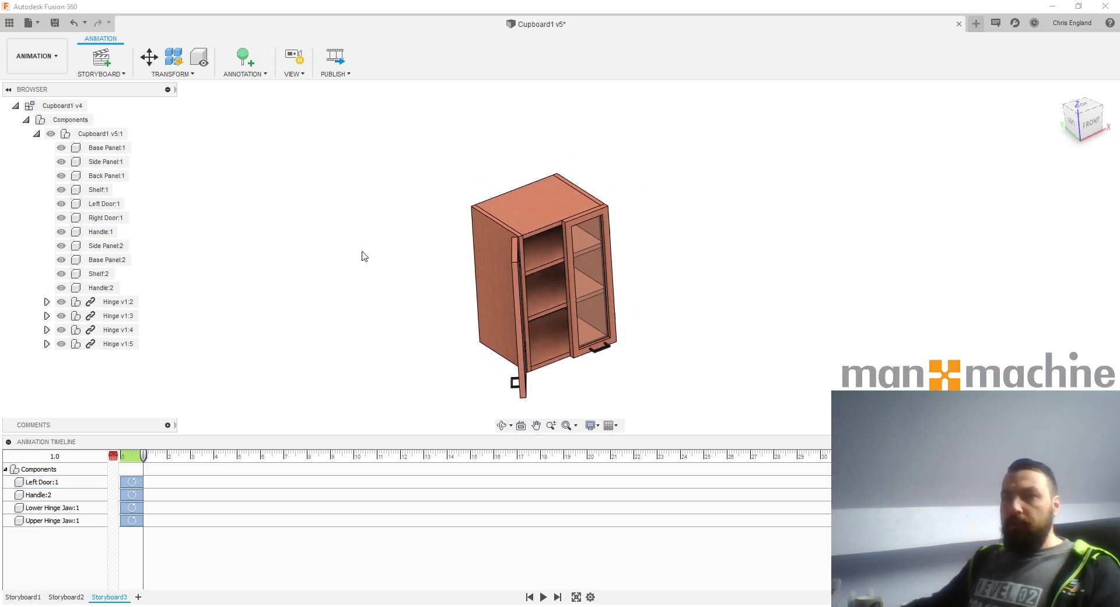
- Switch to the Render workspace and open the appearance settings for the cupboard
click(36, 56)
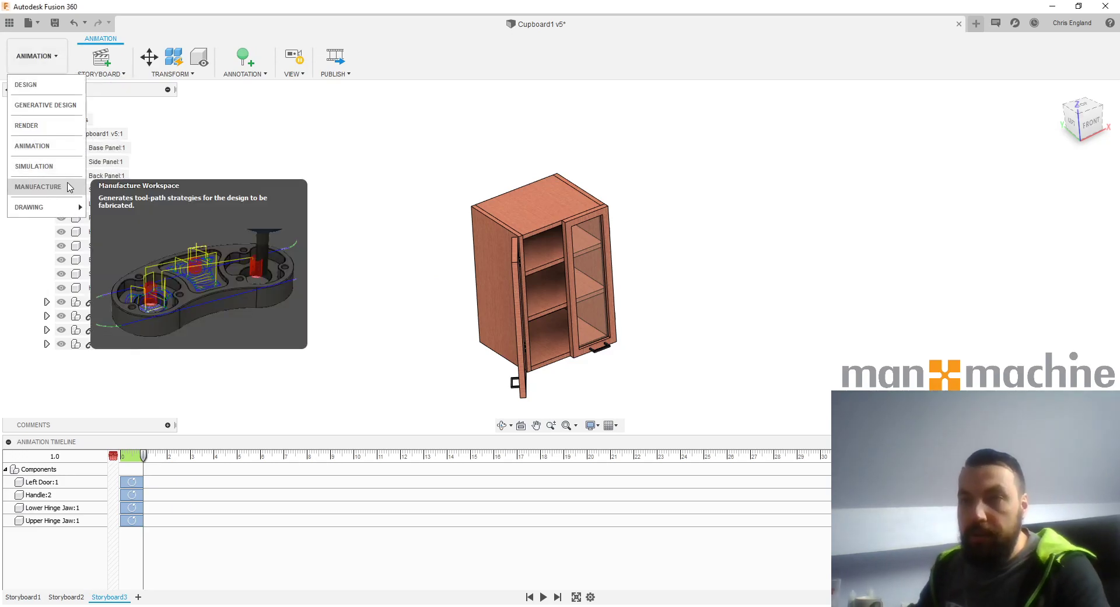
click(62, 126)
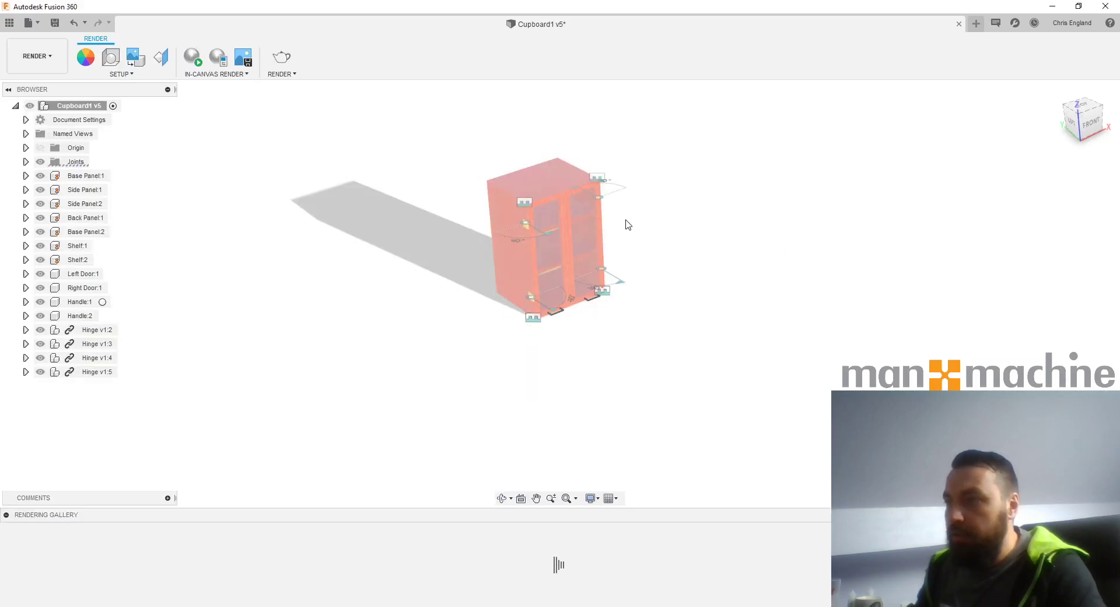
scroll(448, 220, up, 4)
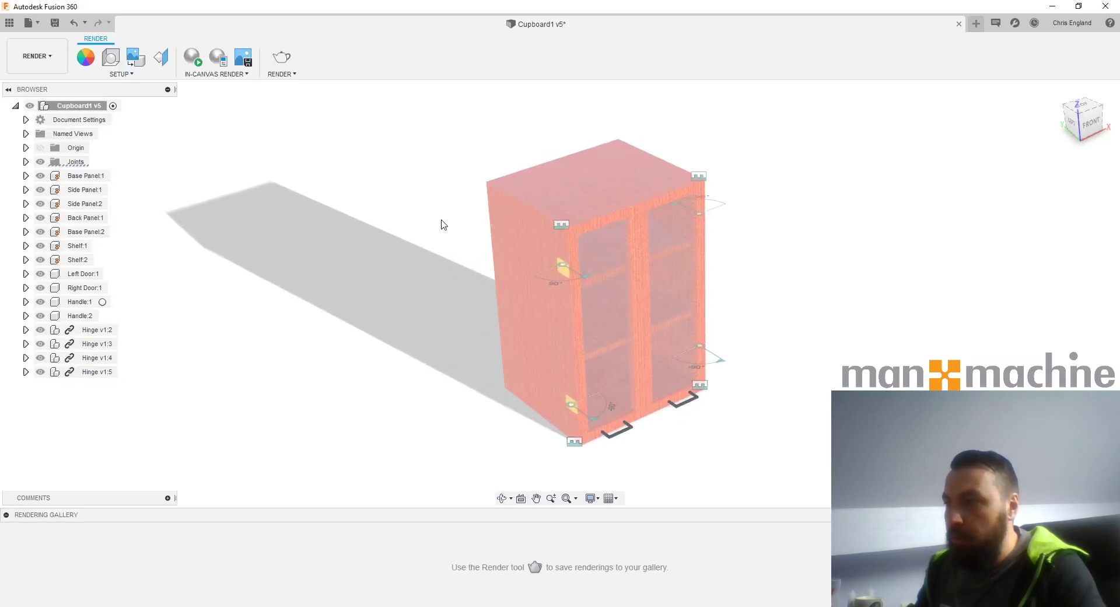
middle_drag(418, 226, 335, 238)
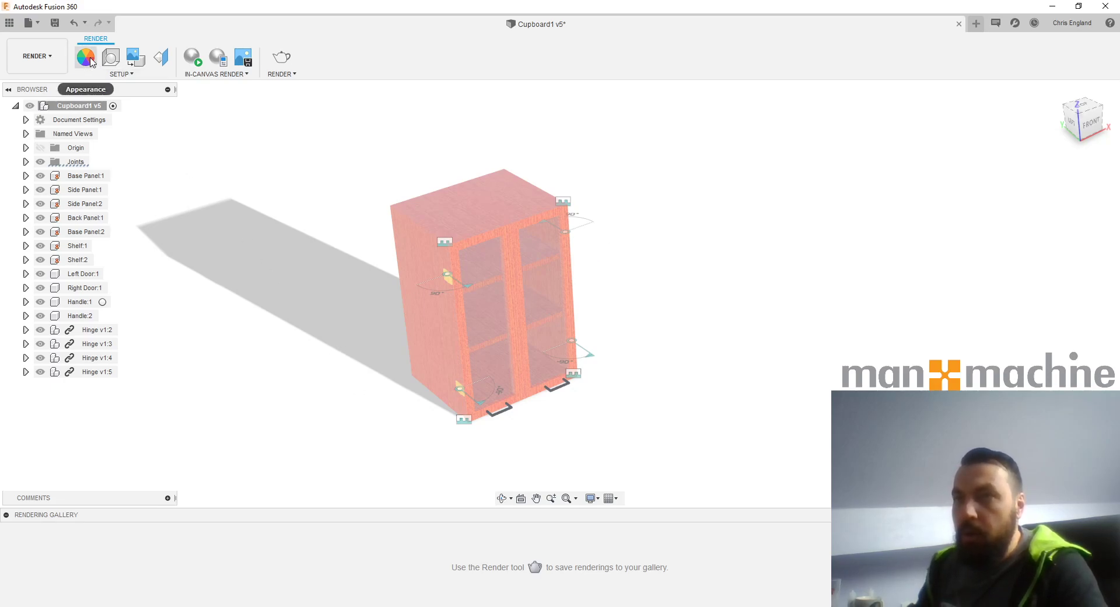
click(90, 61)
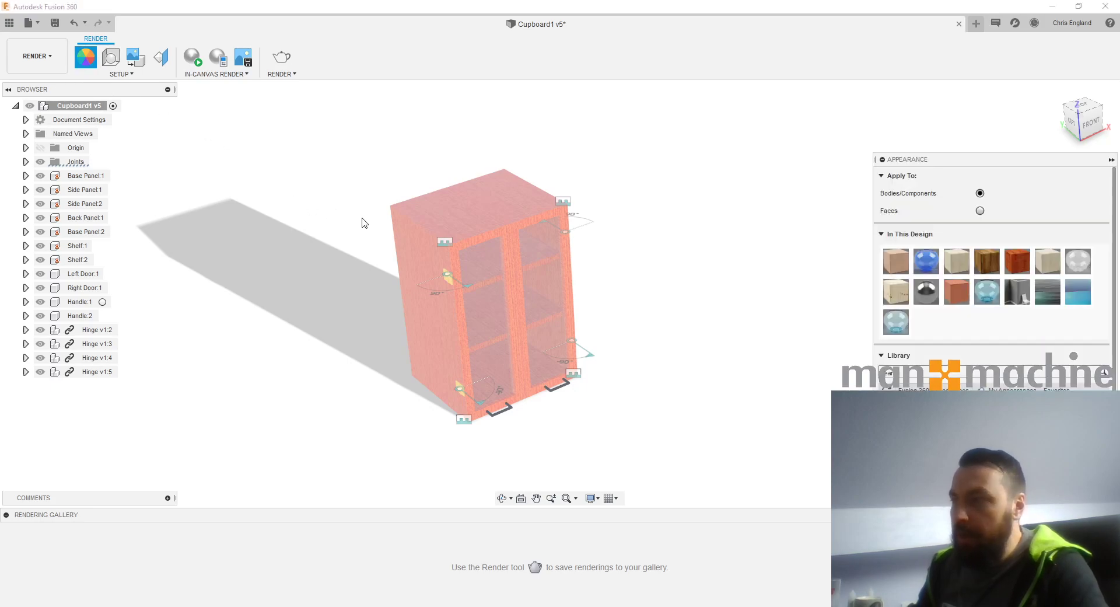
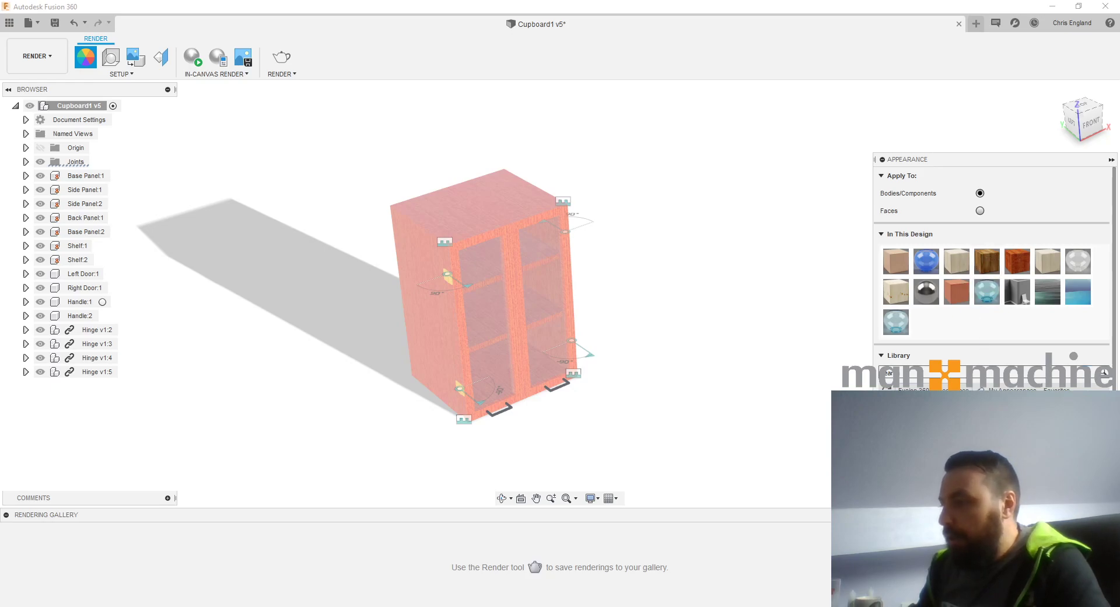
- Apply the Cherry wood appearance from the library to the cupboard panels, both door frames and both shelves
scroll(987, 264, down, 3)
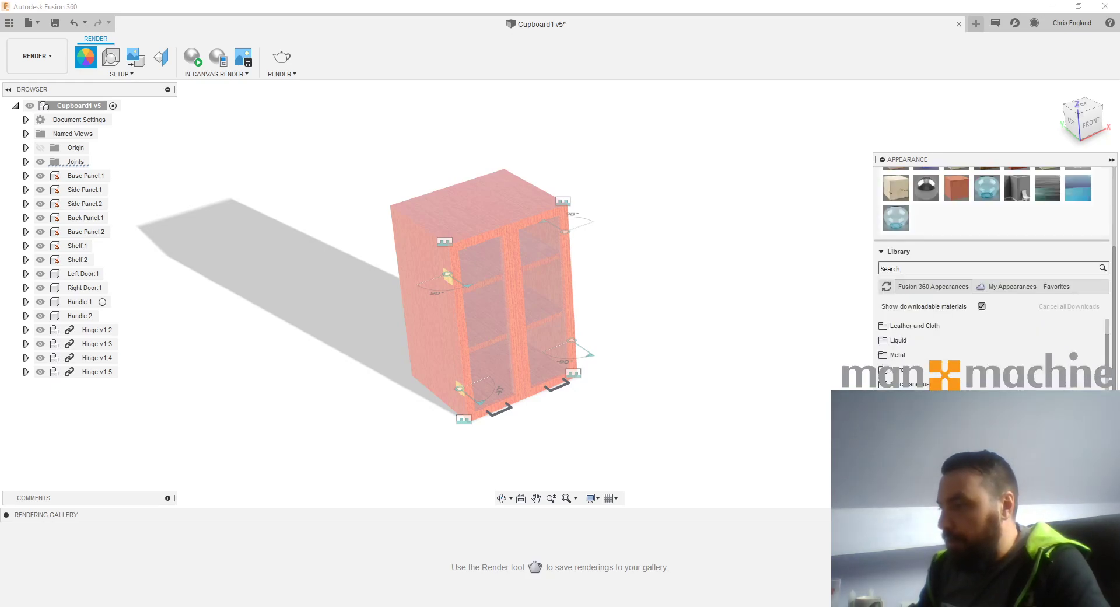
scroll(992, 355, down, 5)
scroll(992, 356, down, 5)
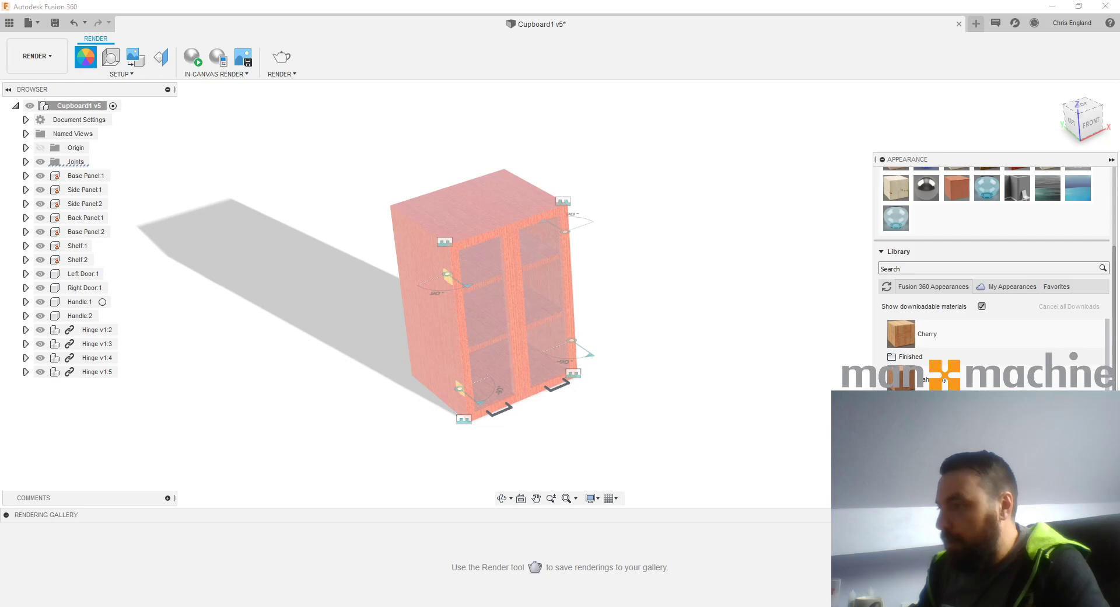
scroll(991, 350, up, 3)
drag(902, 392, 457, 224)
drag(901, 387, 514, 323)
drag(917, 385, 521, 309)
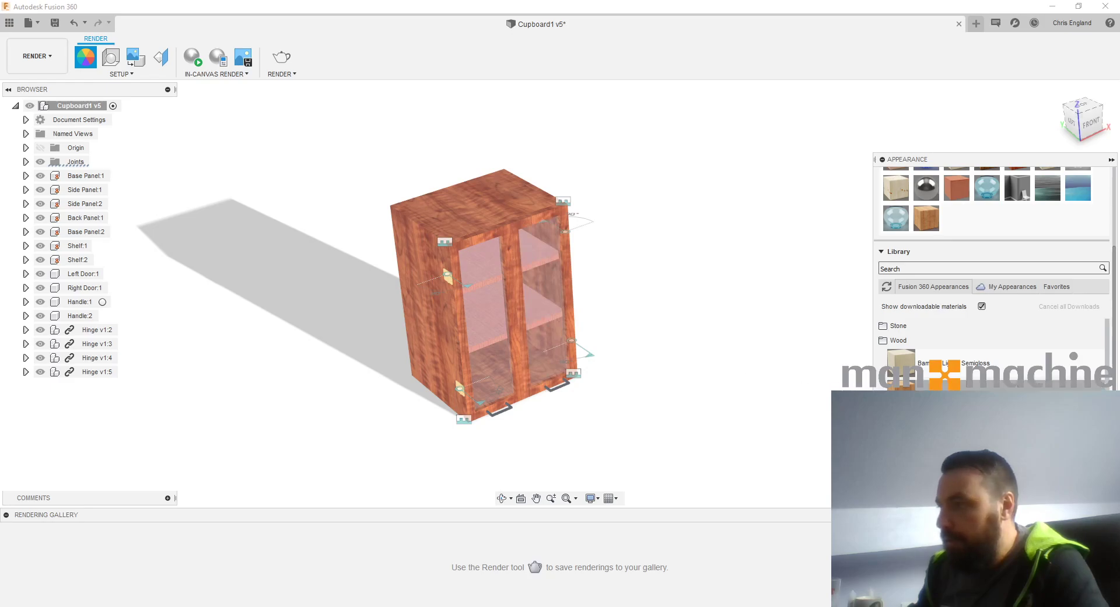
drag(962, 389, 88, 259)
drag(863, 420, 77, 247)
- Try the teal glass appearance already in the design on the panes of both doors
scroll(491, 327, up, 3)
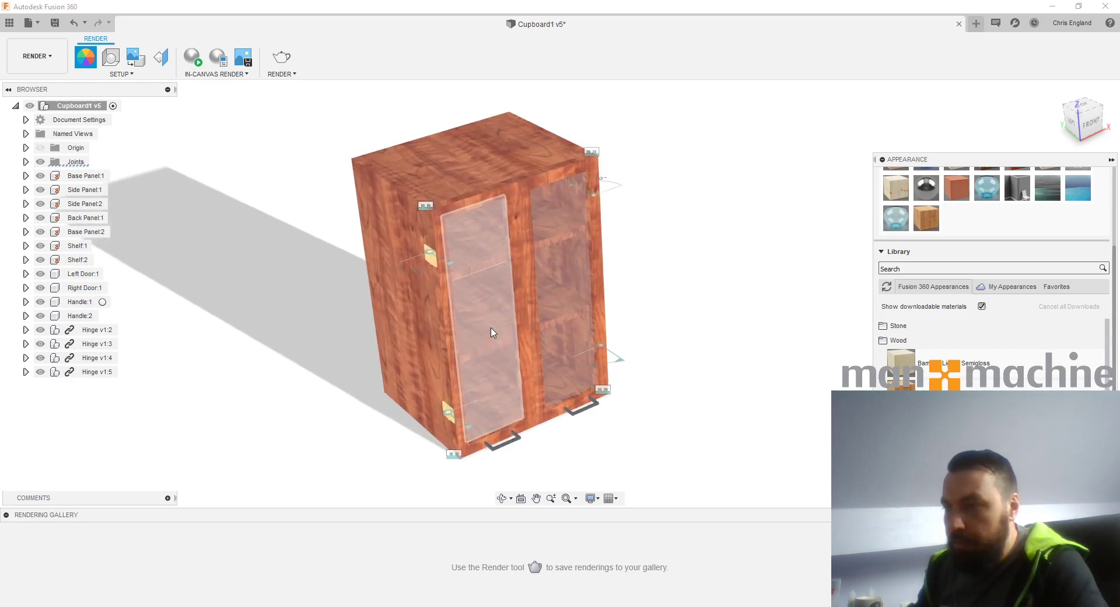
scroll(892, 350, up, 3)
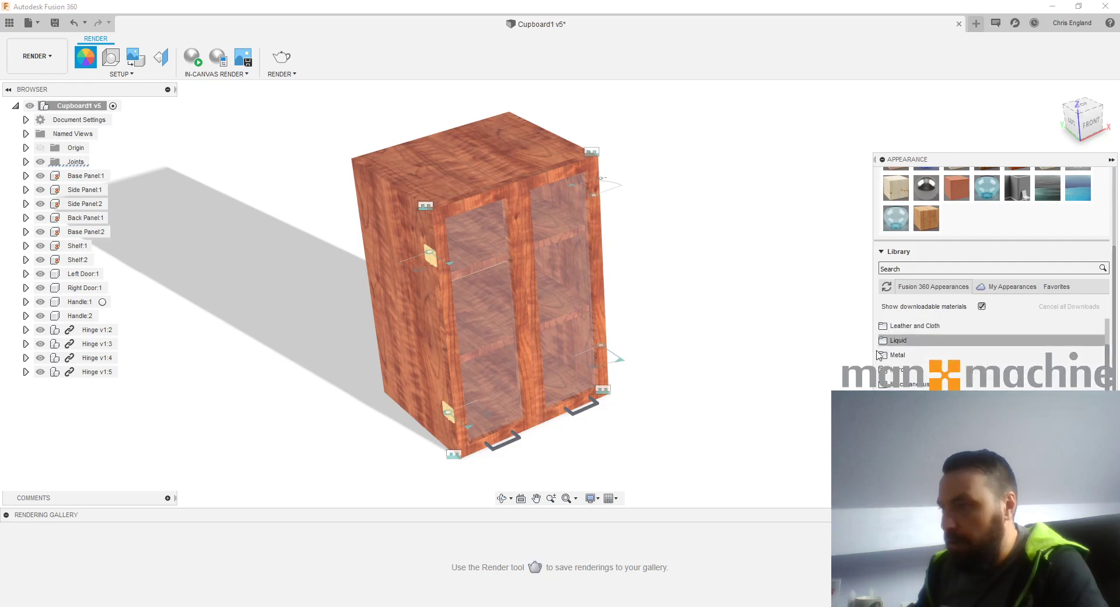
scroll(962, 379, up, 5)
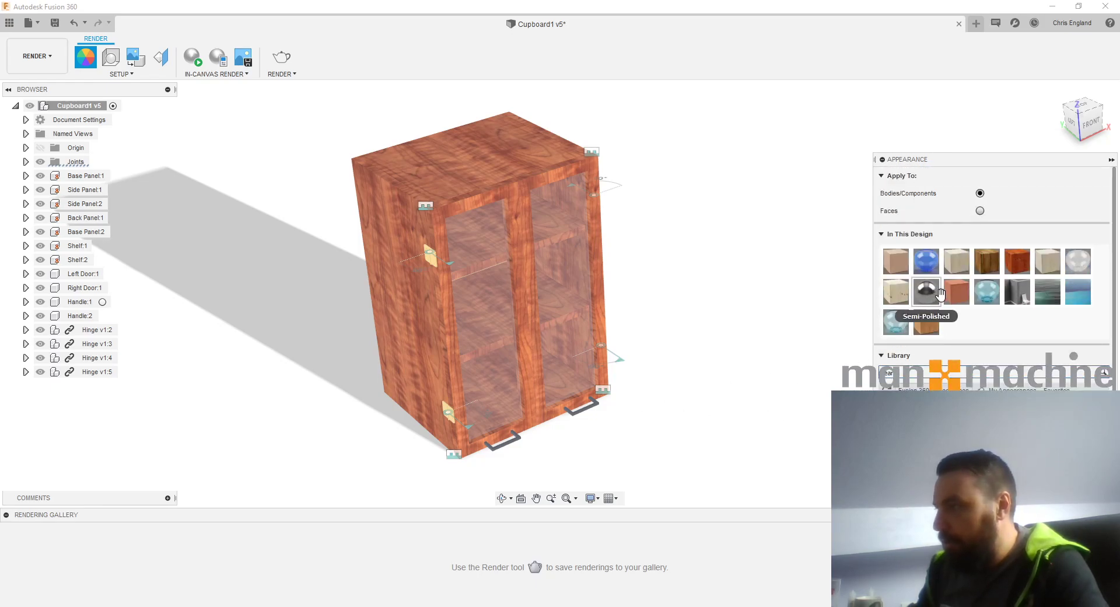
drag(993, 297, 517, 344)
drag(997, 286, 586, 305)
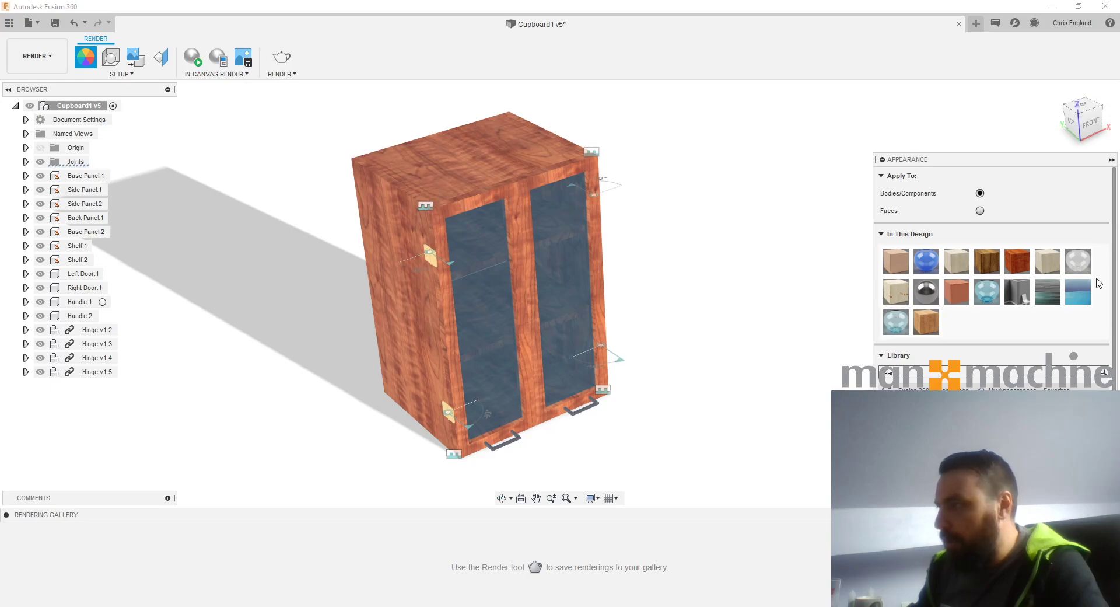
- Apply the design's clear glass appearance to the panes of the right and left doors
drag(1078, 262, 575, 328)
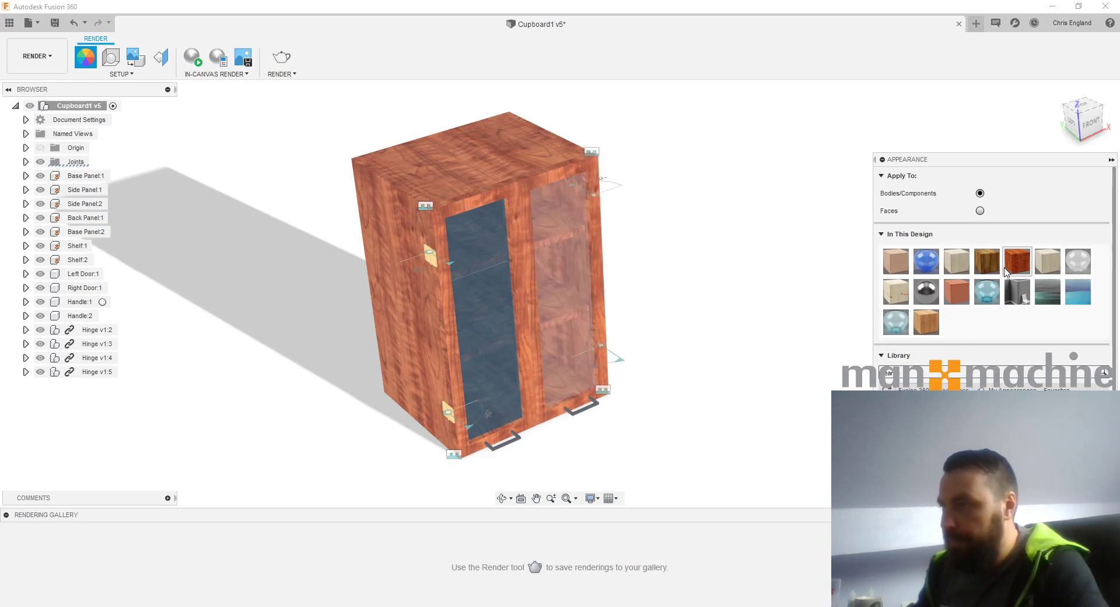
drag(1077, 260, 533, 314)
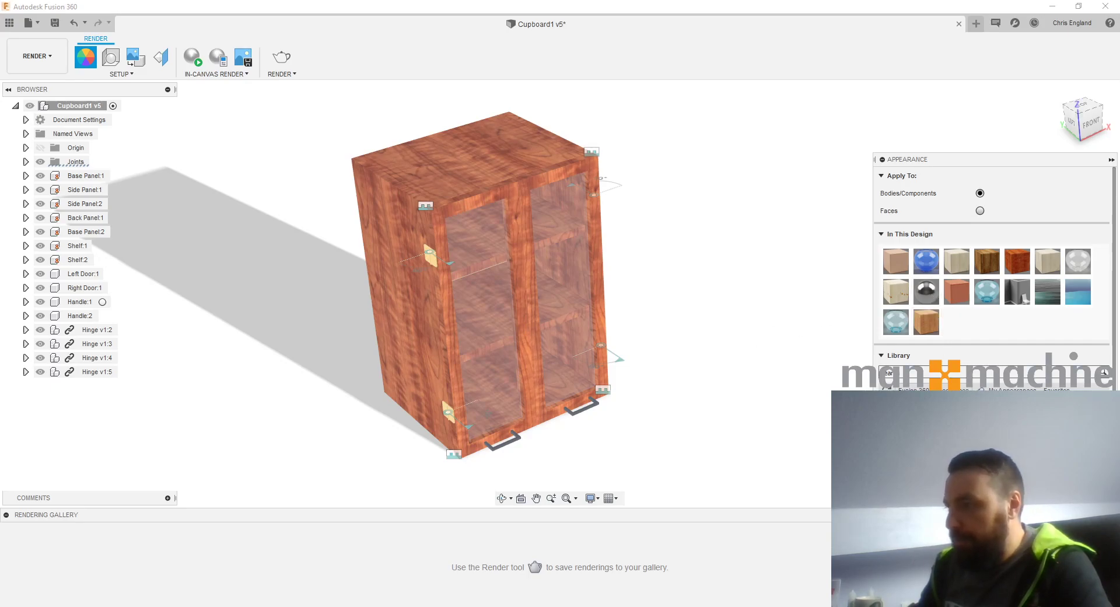
- Download the Aluminum - Cast and Aluminum - Knurled appearances from the library's metal materials
scroll(935, 292, down, 2)
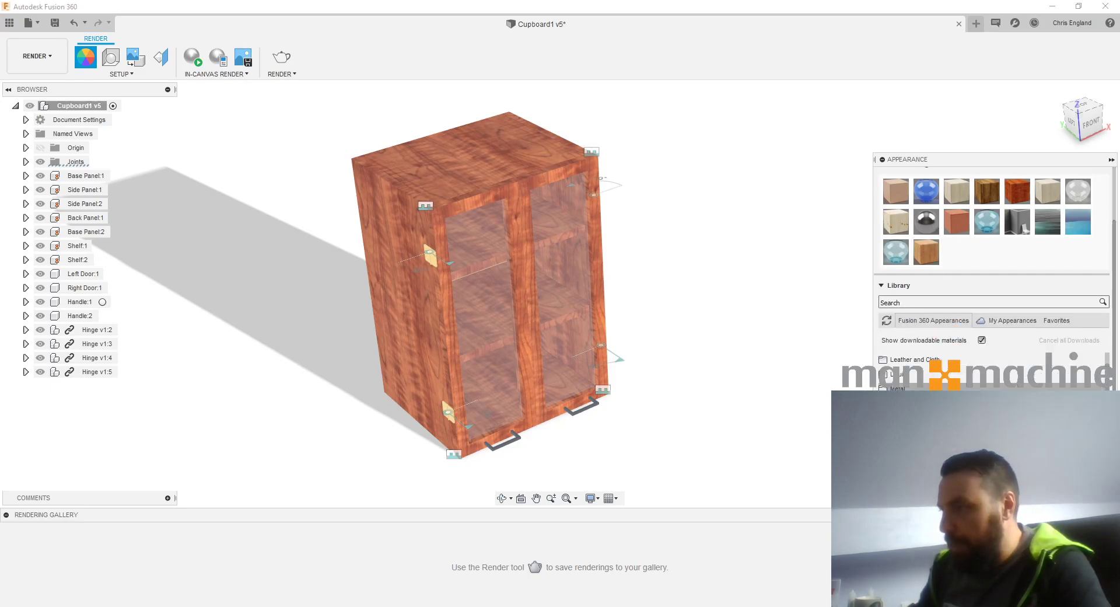
click(933, 393)
scroll(933, 400, down, 1)
click(937, 361)
scroll(937, 373, down, 4)
scroll(945, 388, up, 3)
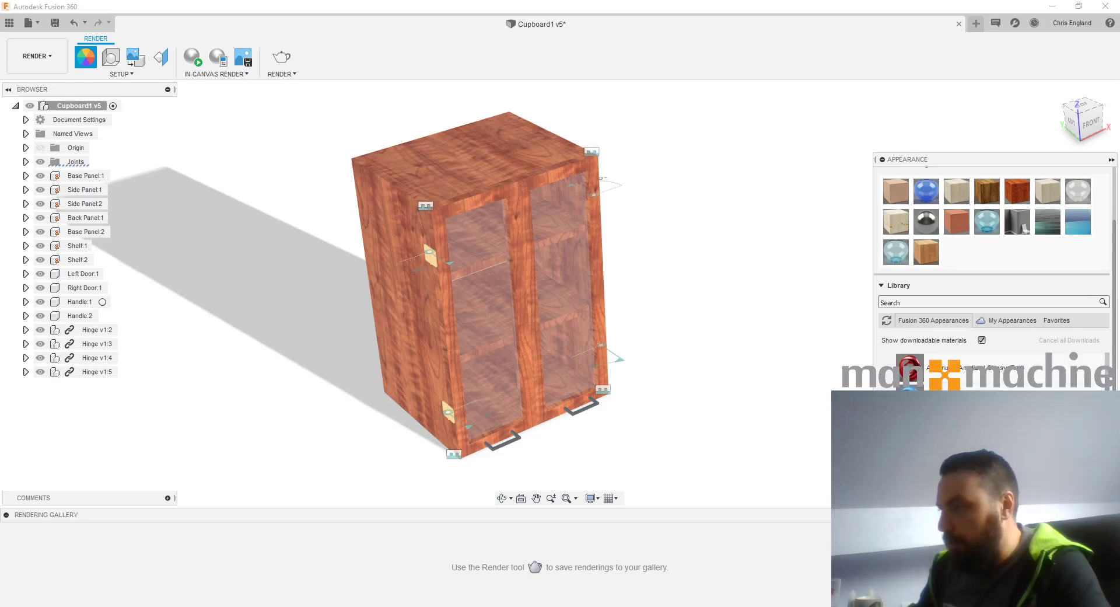
scroll(956, 374, down, 2)
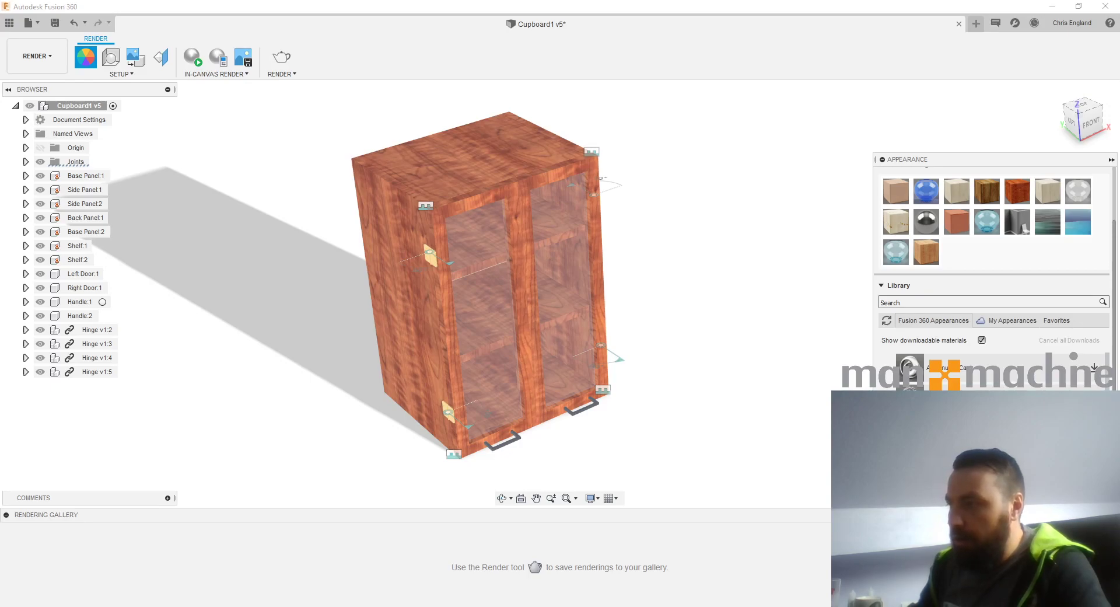
click(1096, 368)
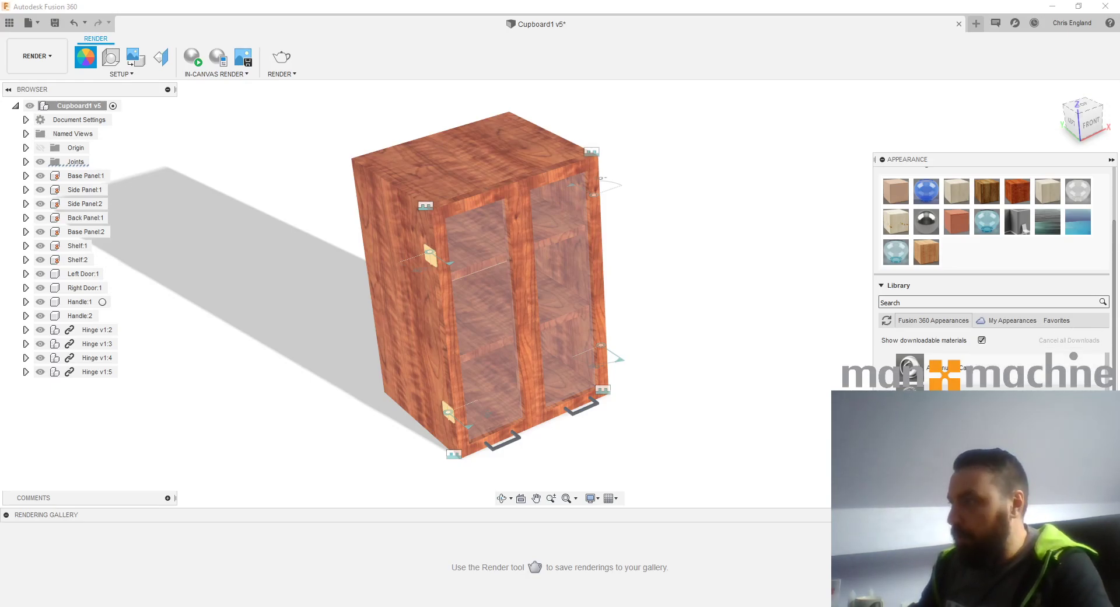
drag(949, 159, 936, 9)
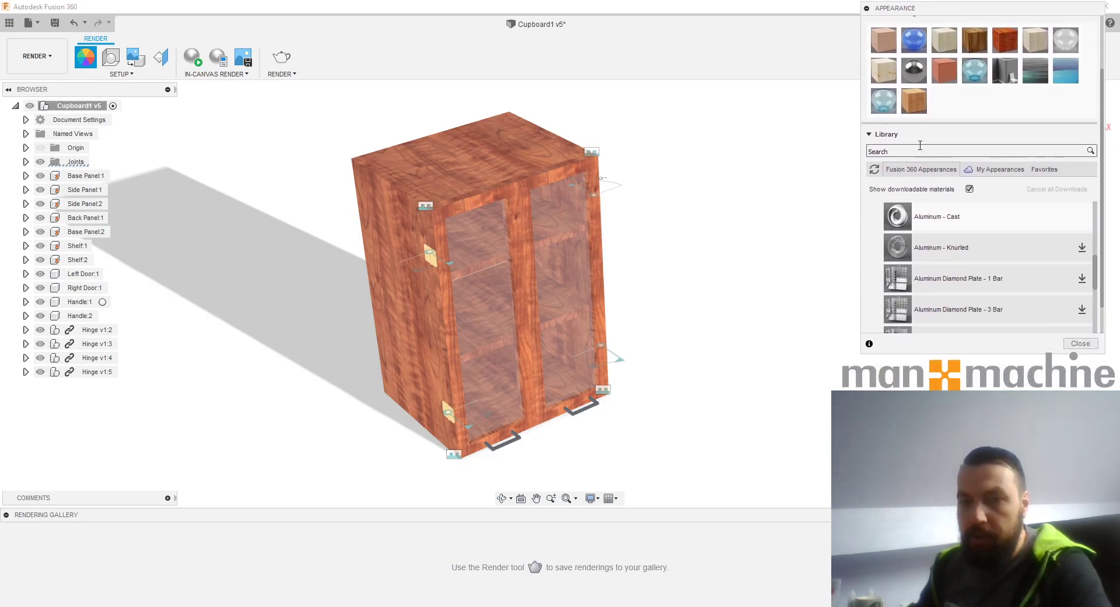
click(1081, 250)
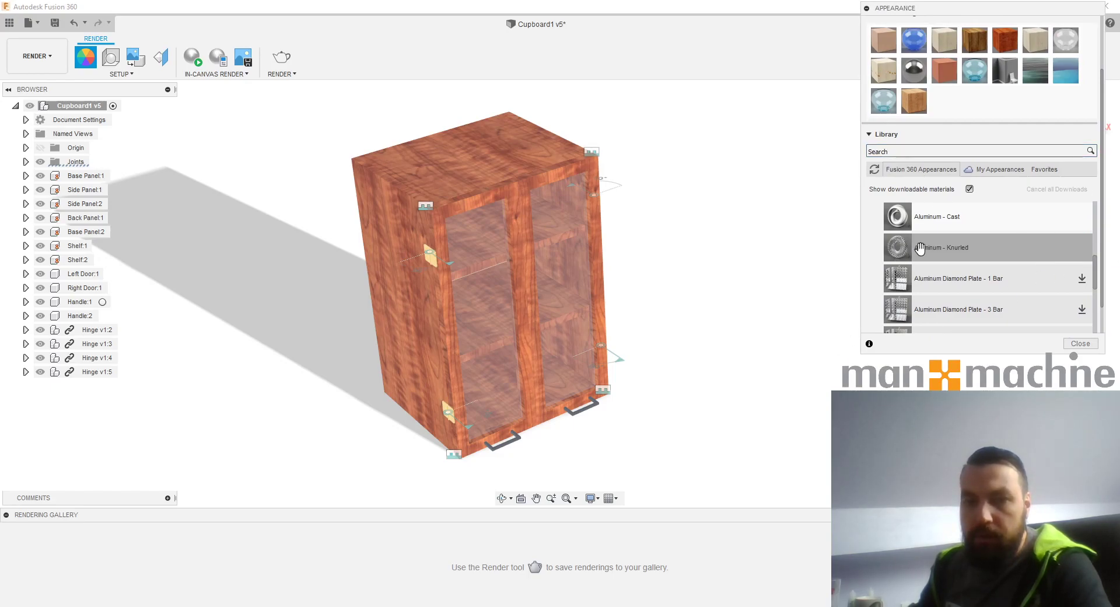
click(989, 253)
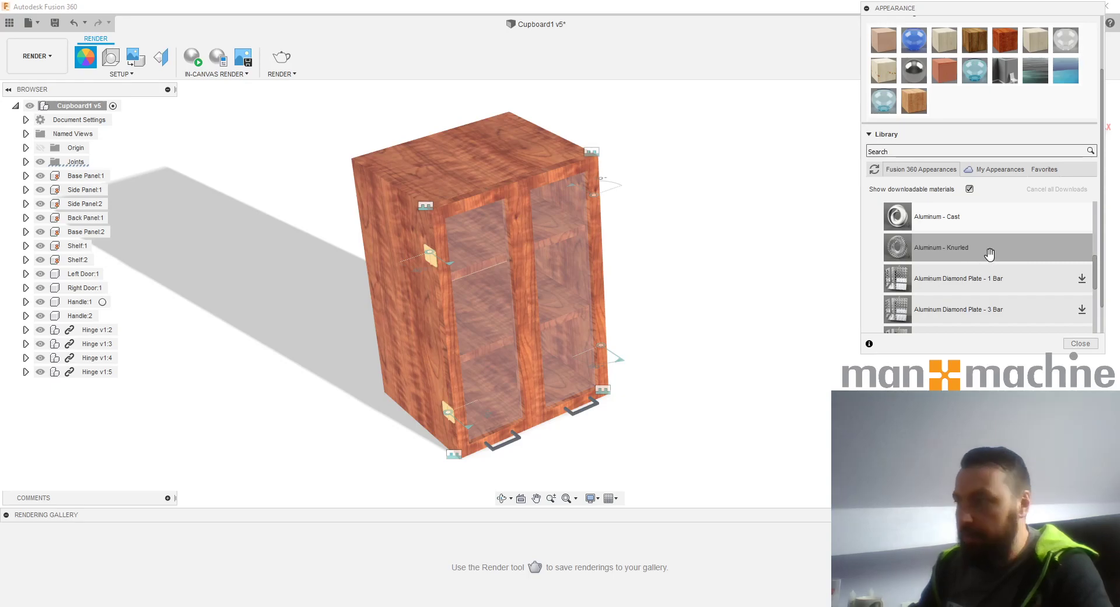
- Try the Aluminum - Cast appearance on the door handles
drag(978, 226, 583, 412)
scroll(577, 414, up, 5)
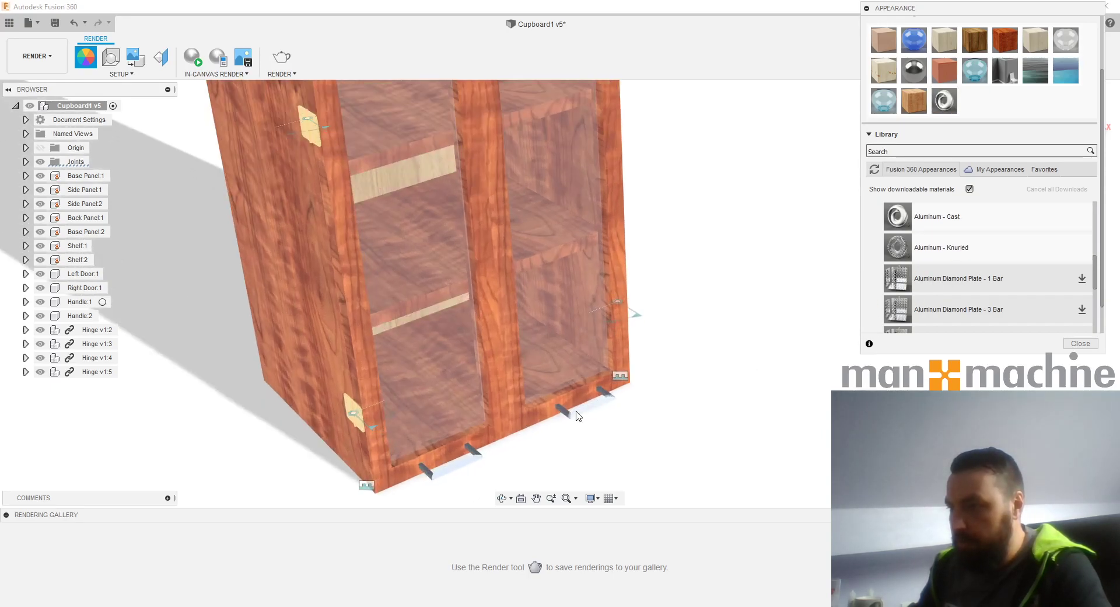
scroll(576, 420, up, 1)
- Apply the Aluminum - Anodized Glossy (Grey) appearance to the door handles
scroll(992, 245, up, 5)
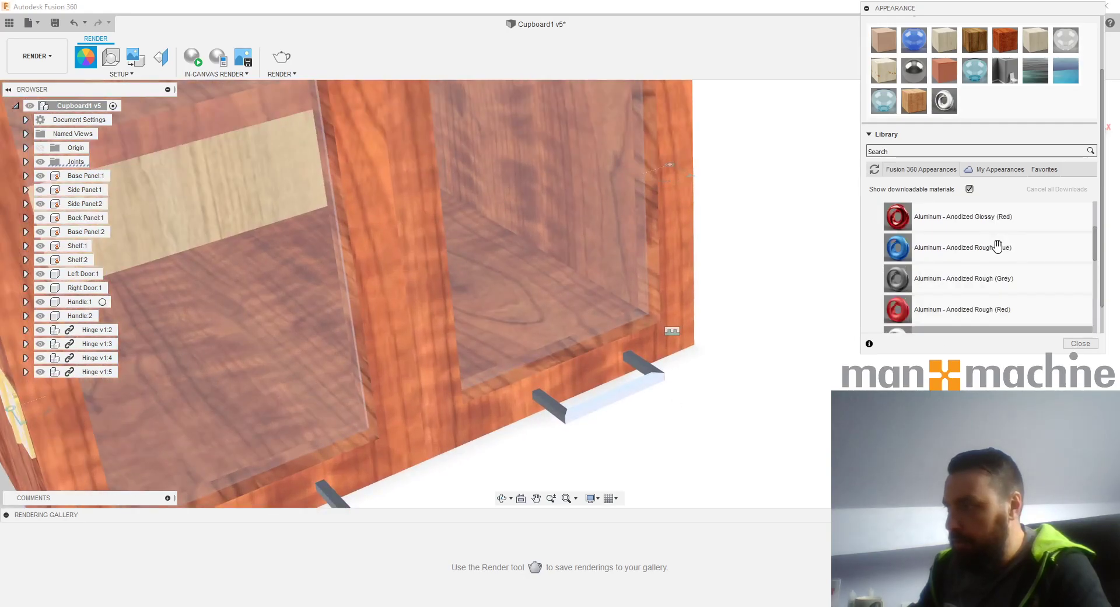
drag(984, 272, 621, 411)
drag(980, 256, 658, 371)
drag(980, 262, 557, 419)
scroll(775, 400, down, 5)
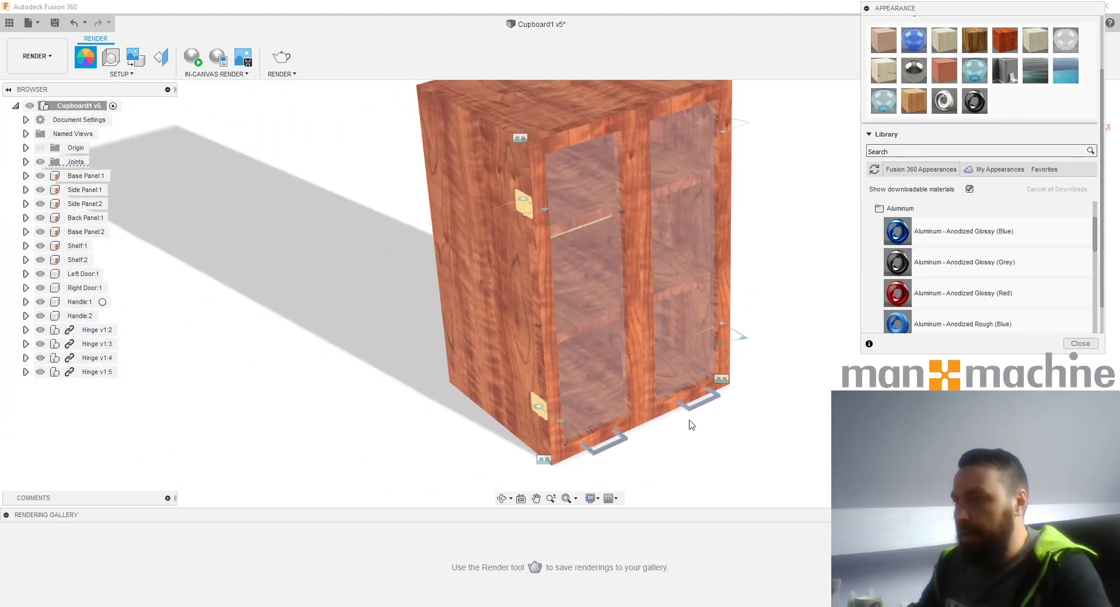
middle_drag(804, 370, 724, 409)
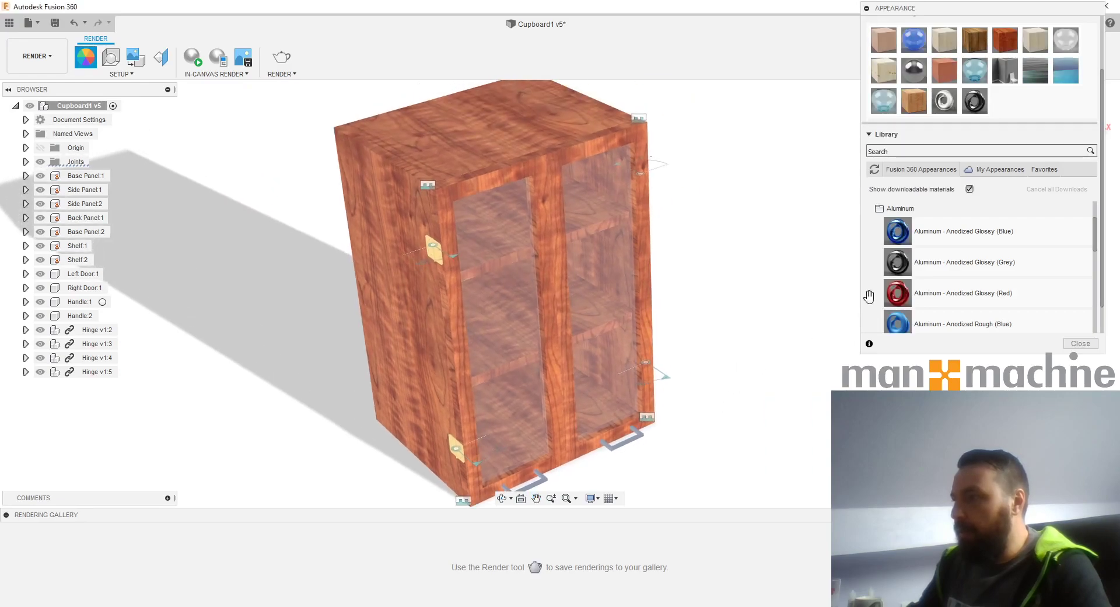
- Try to apply the Brass - Polished appearance to the upper hinge of the left door
click(898, 208)
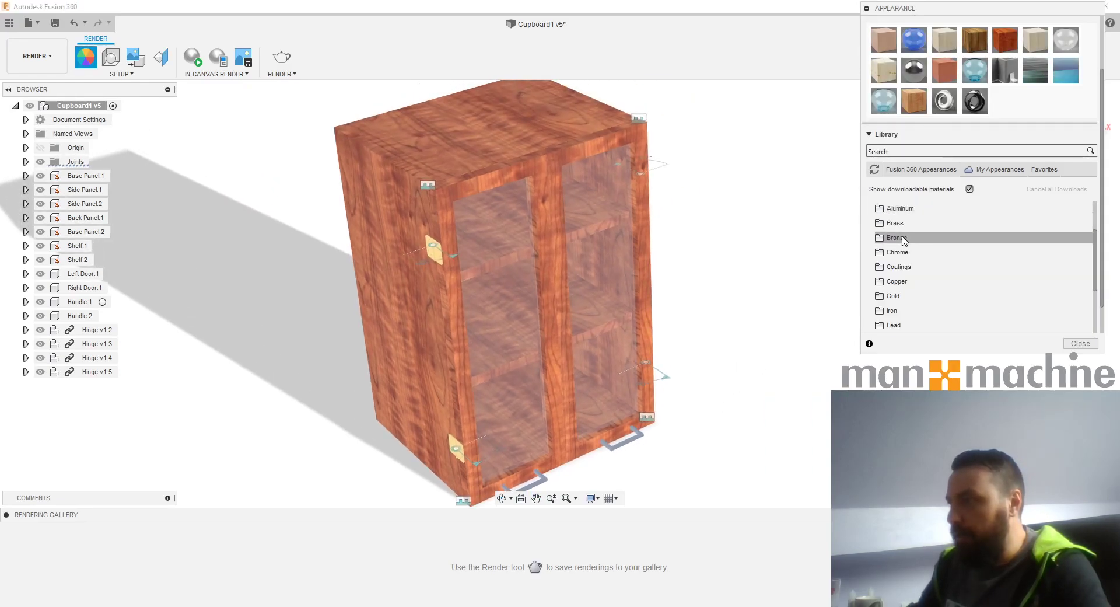
click(895, 223)
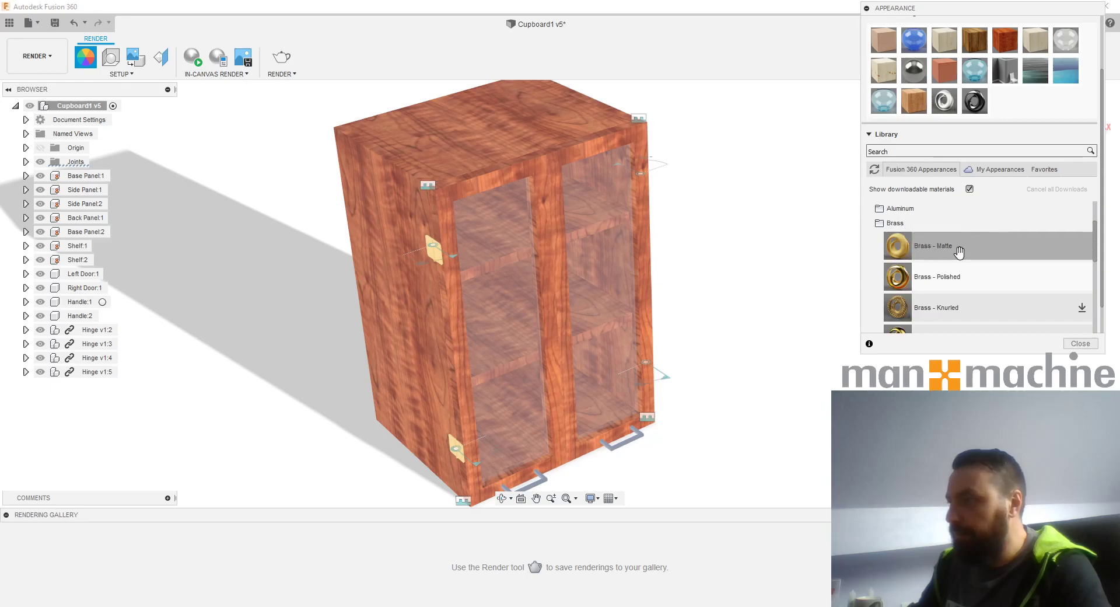
drag(950, 275, 439, 260)
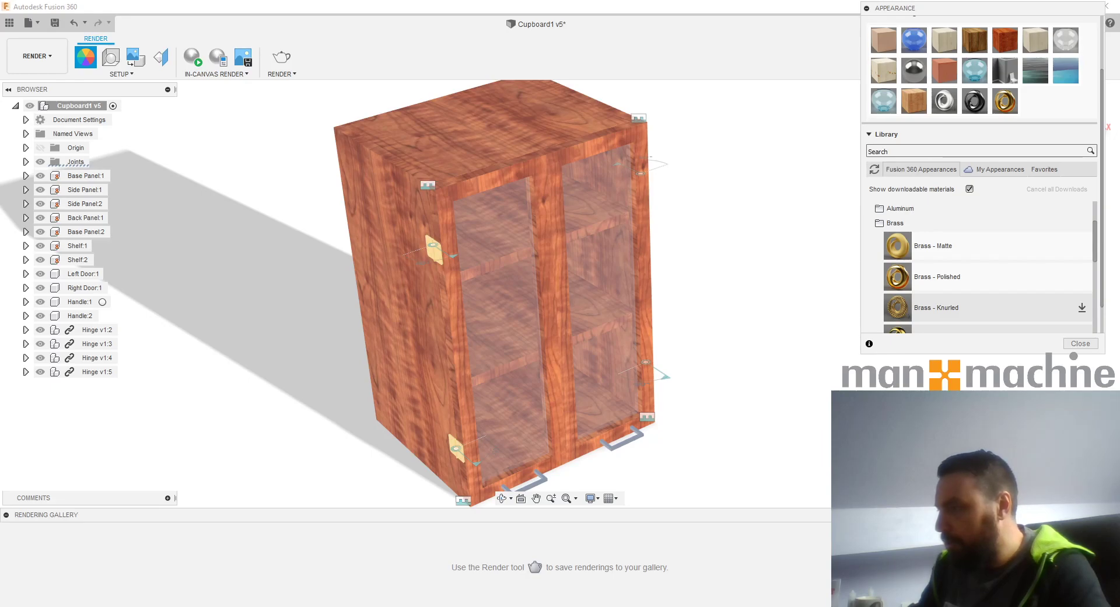
scroll(427, 248, up, 8)
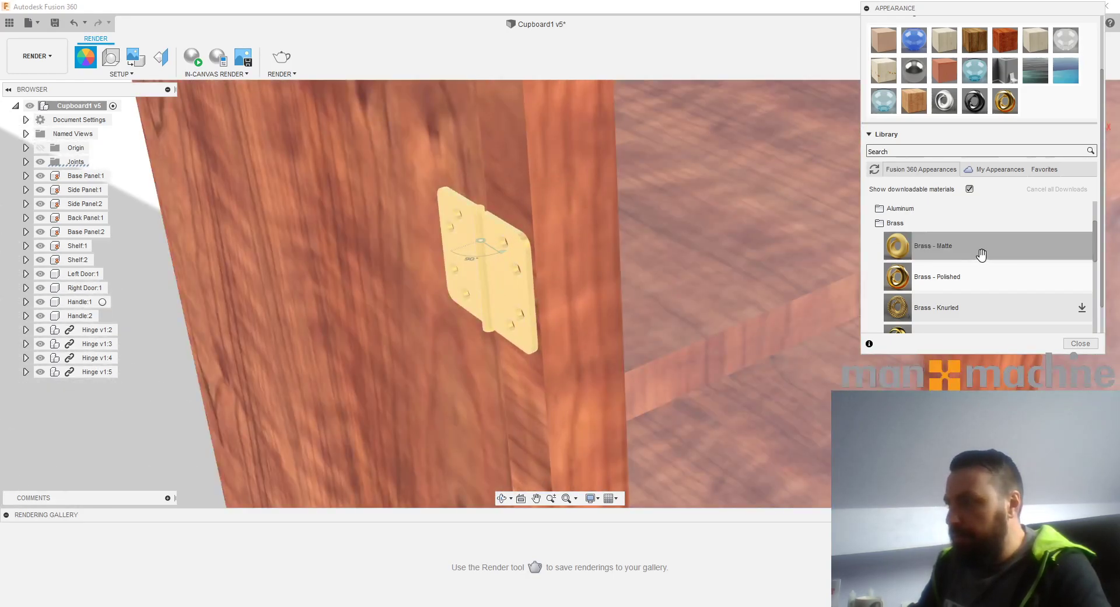
drag(968, 278, 516, 293)
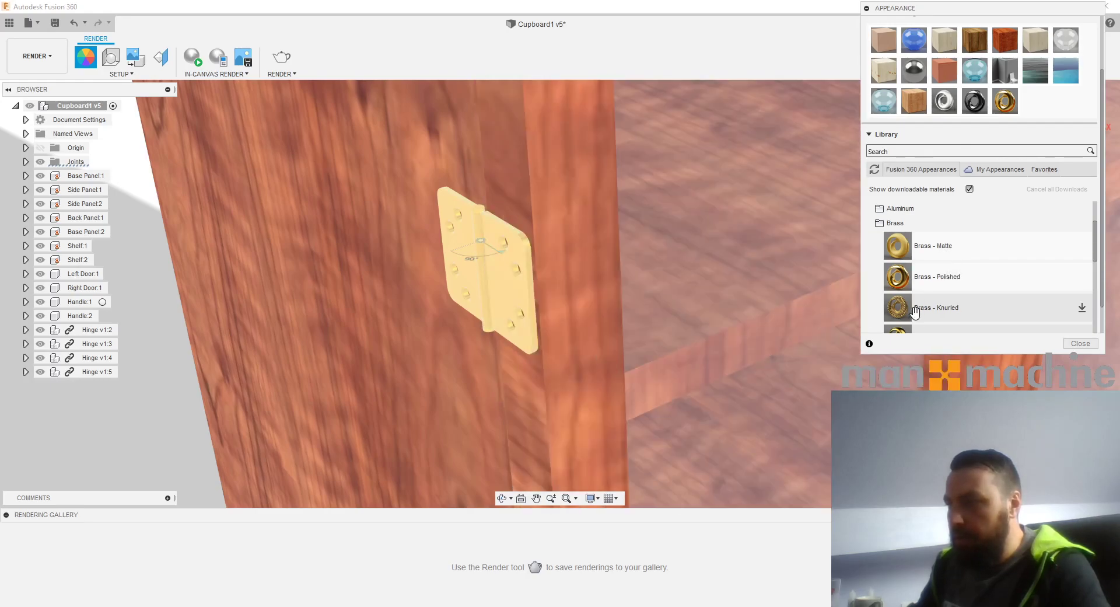
drag(948, 276, 516, 287)
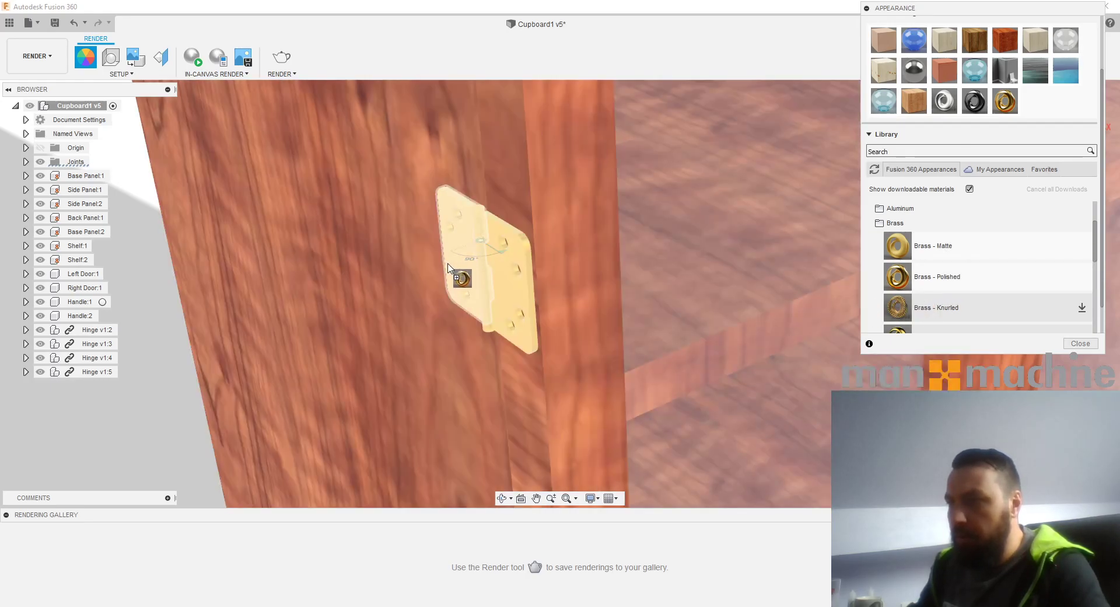
- Close the appearance settings
scroll(493, 318, down, 5)
scroll(533, 245, down, 6)
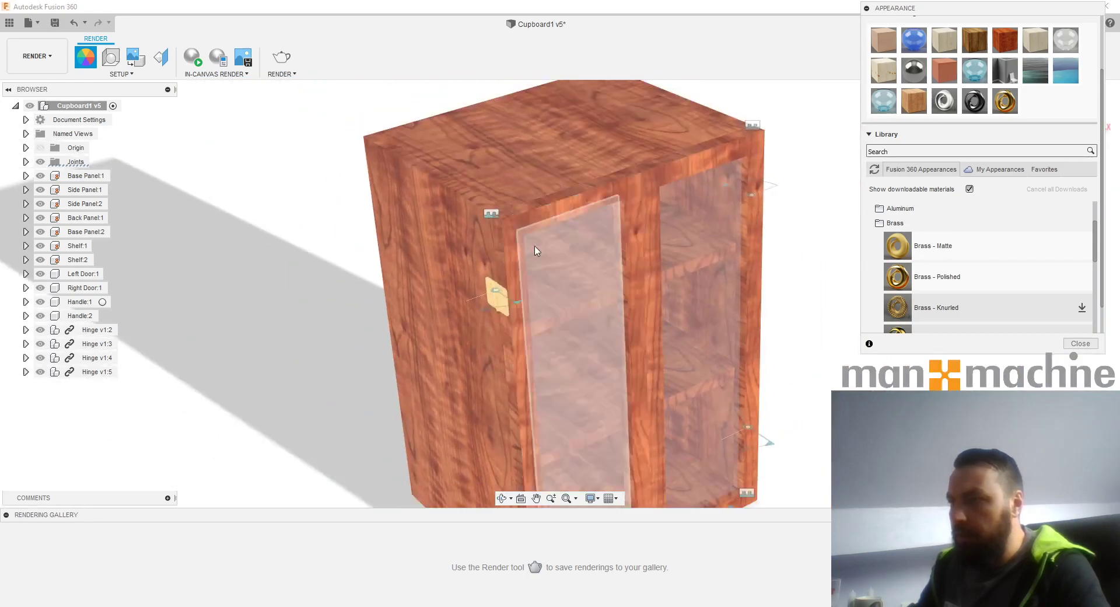
middle_drag(807, 355, 816, 335)
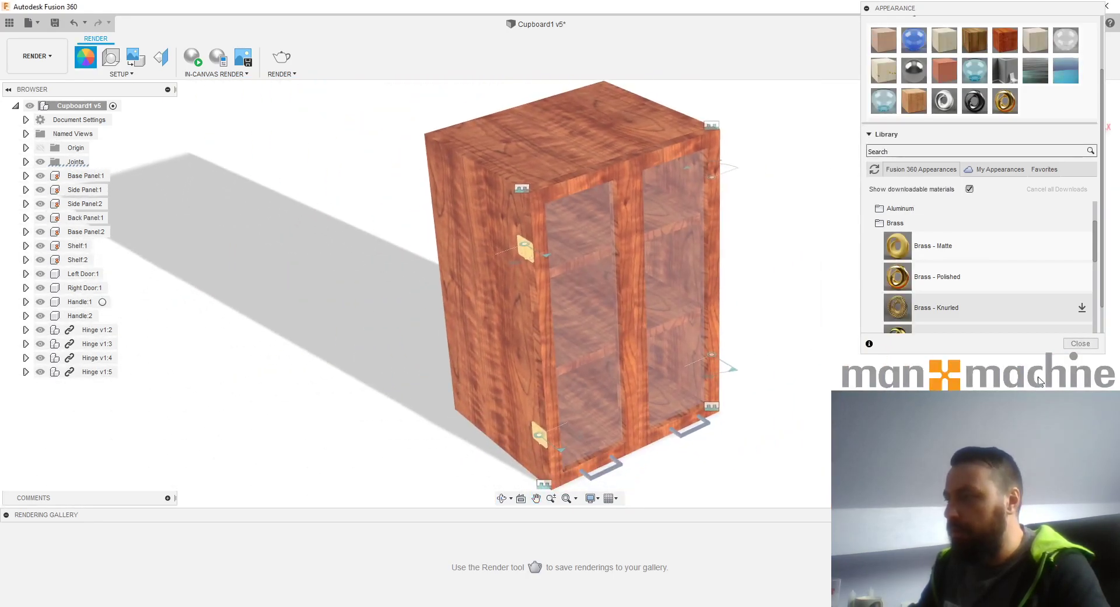
click(1080, 343)
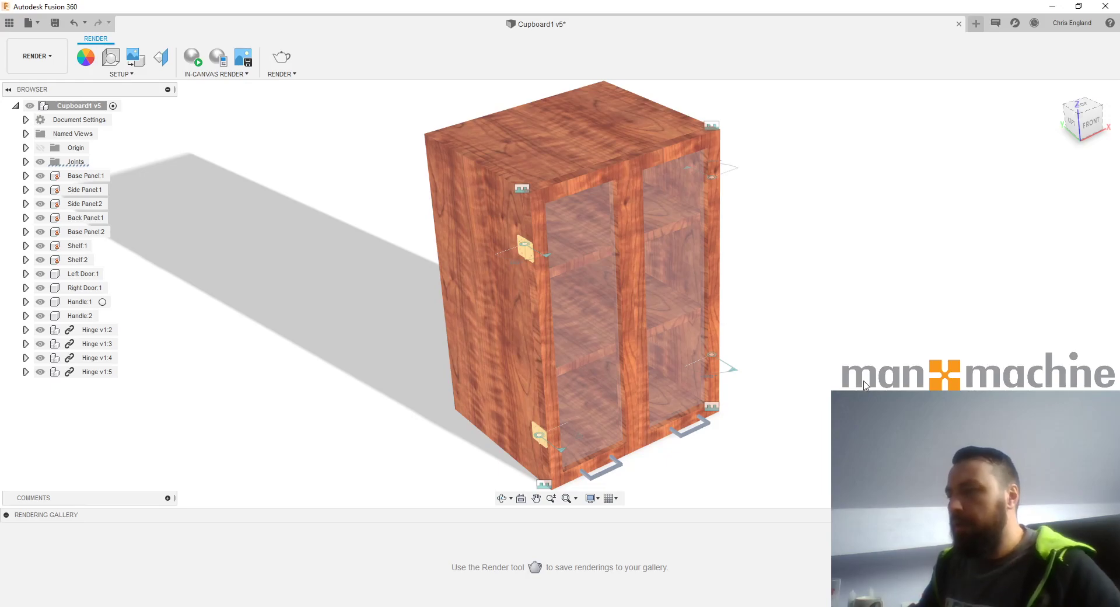
- Try lowering the scene's environment brightness to about 3043 lx
shift+middle_drag(864, 386, 811, 370)
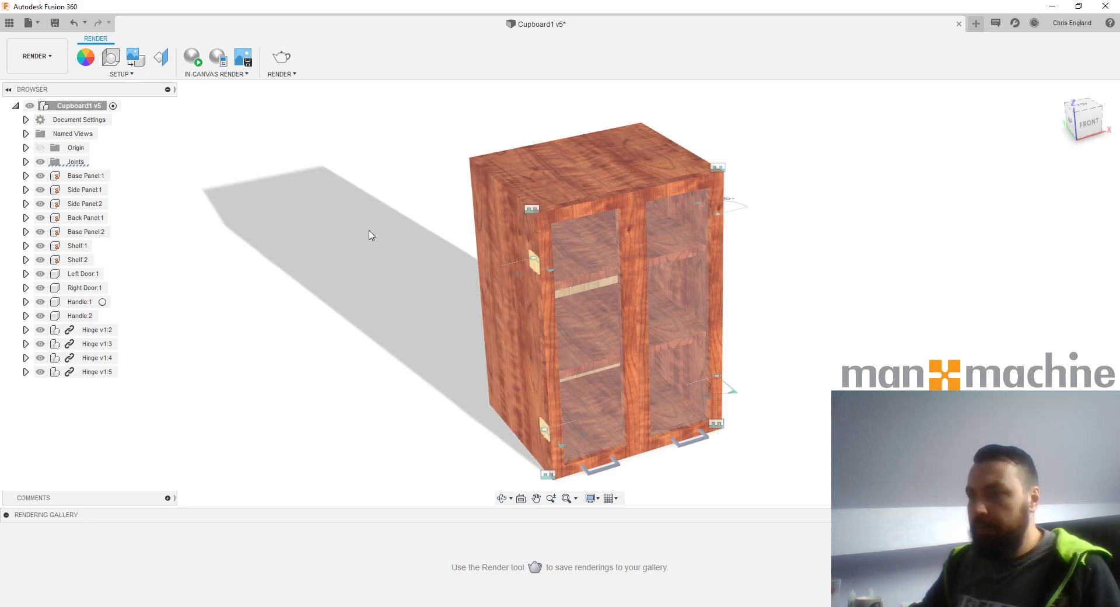
scroll(431, 247, down, 2)
click(110, 57)
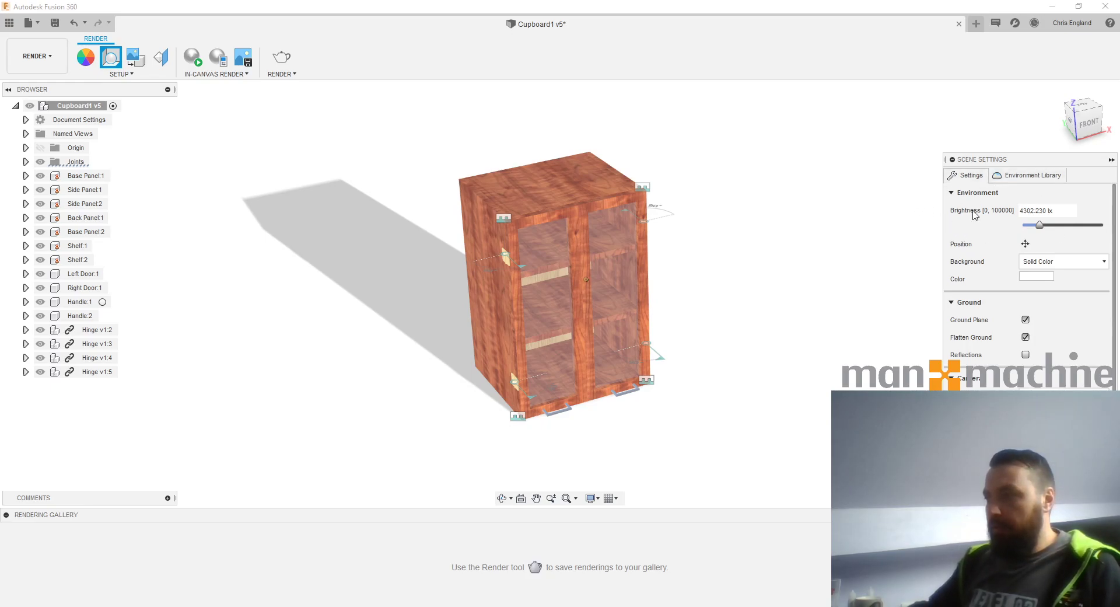
drag(1038, 227, 1035, 227)
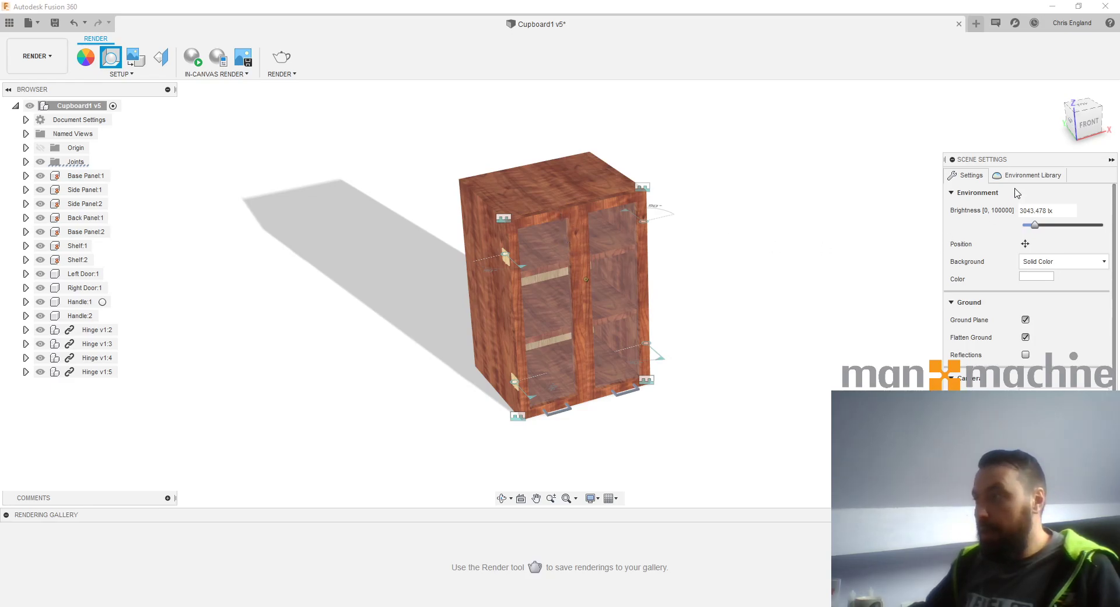
- Browse the lighting environments available in the Fusion 360 environment library
click(1028, 175)
scroll(1046, 309, down, 3)
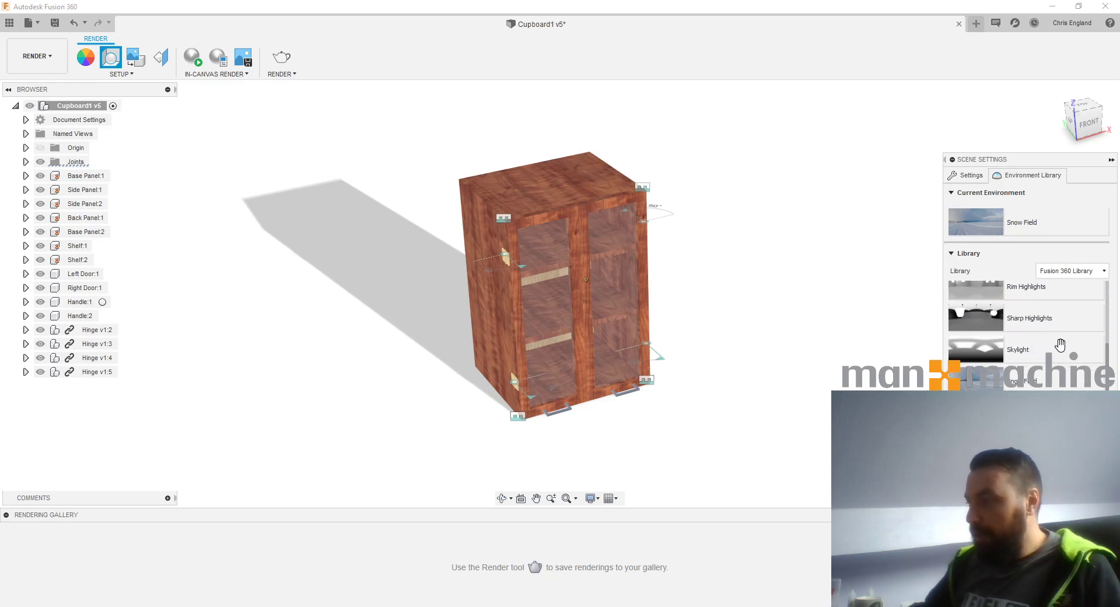
scroll(1053, 363, up, 3)
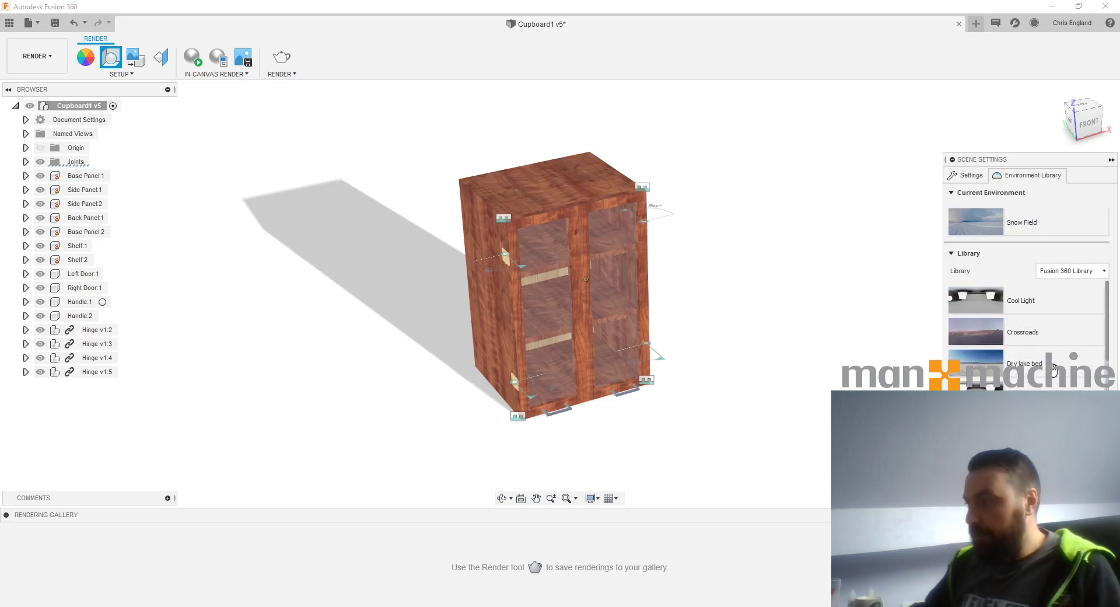
scroll(1053, 367, down, 1)
scroll(1041, 353, down, 3)
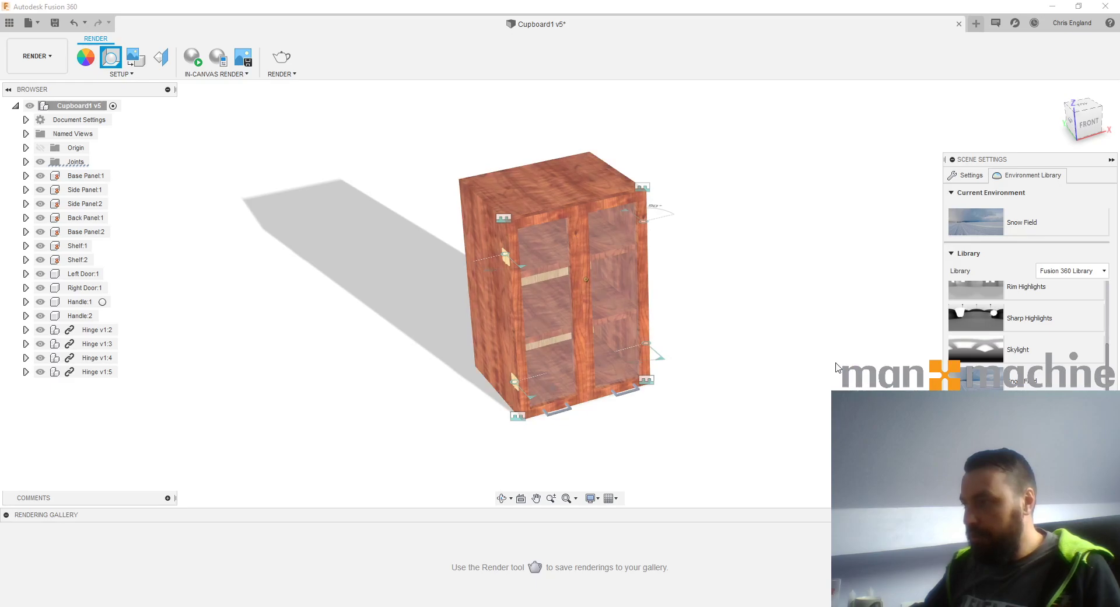
- Try the Environment background behind the cupboard and return the scene background to Solid Color
click(969, 176)
click(1044, 262)
click(1050, 277)
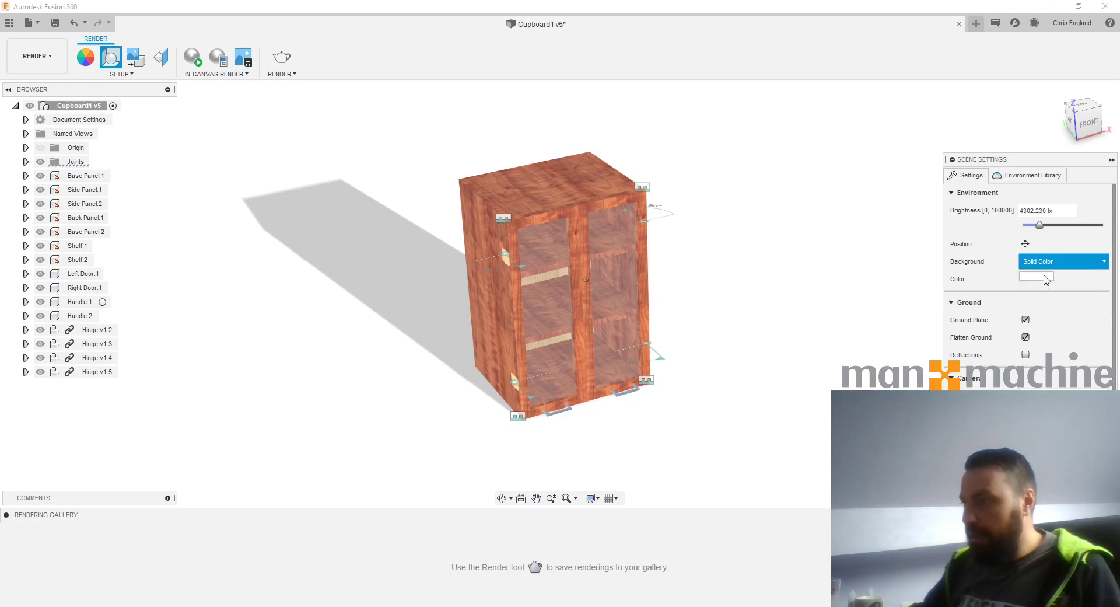
scroll(758, 330, down, 10)
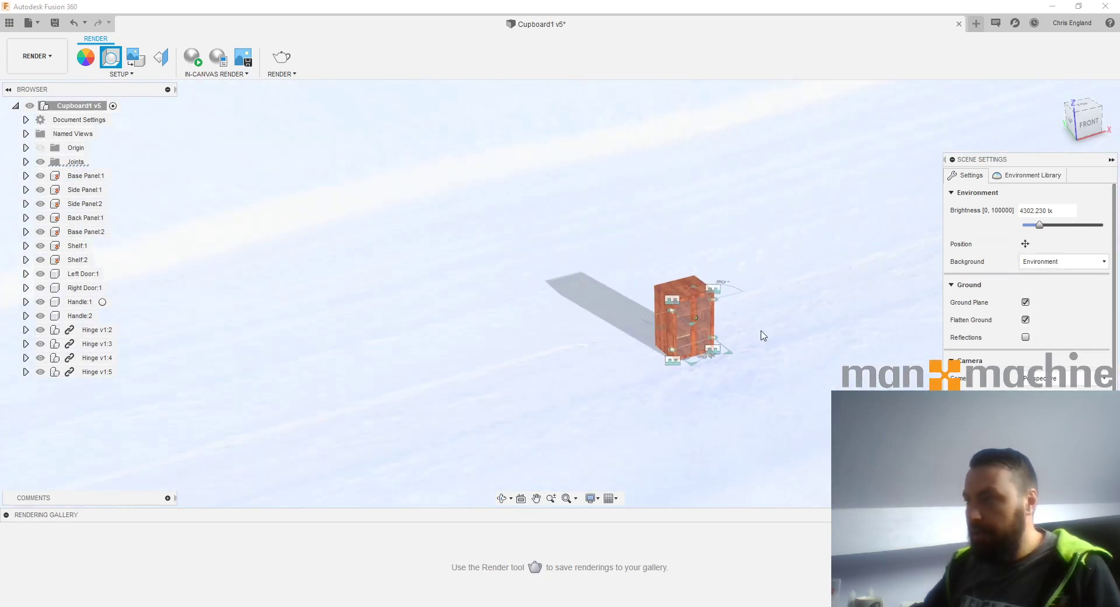
shift+middle_drag(771, 328, 733, 383)
scroll(730, 379, up, 10)
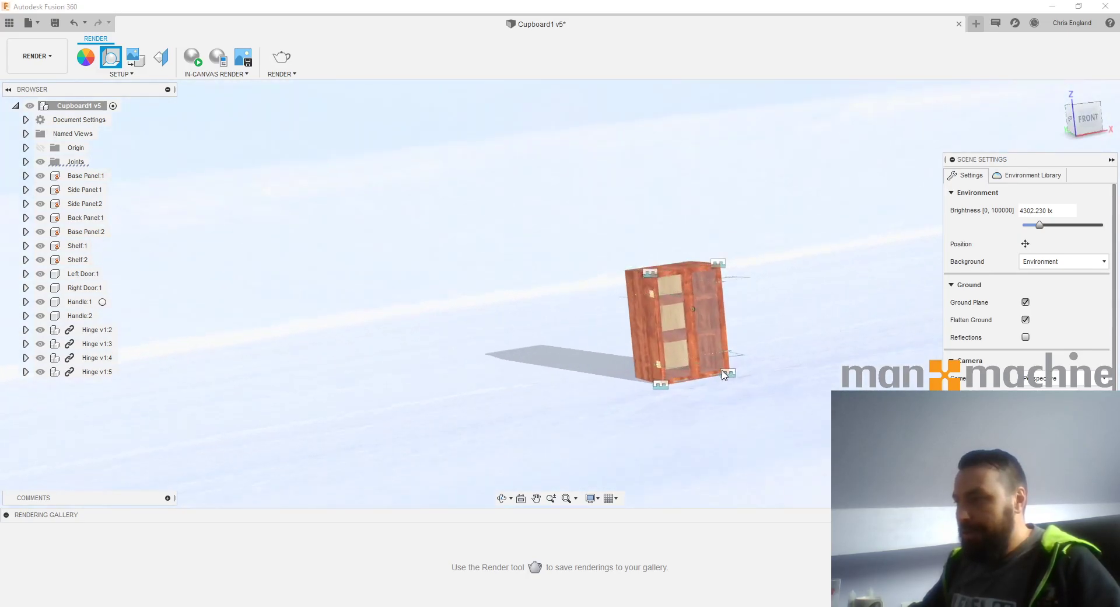
click(1053, 262)
click(1042, 290)
shift+middle_drag(887, 337, 780, 333)
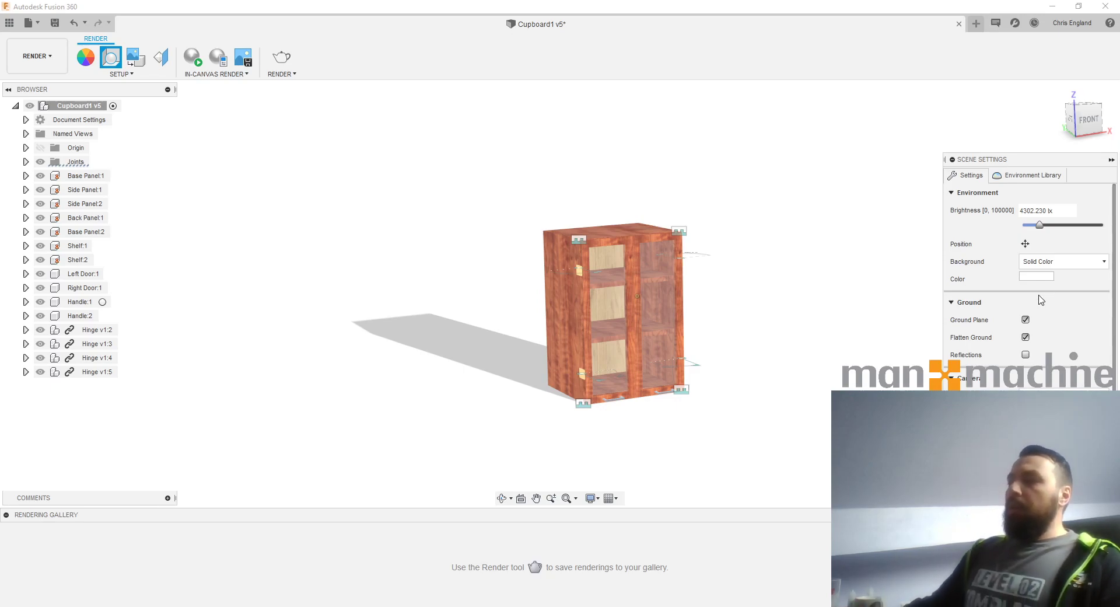
- Try the scene with the ground plane switched off and with ground reflections toggled, restoring both settings
click(1025, 321)
click(1026, 320)
click(1026, 320)
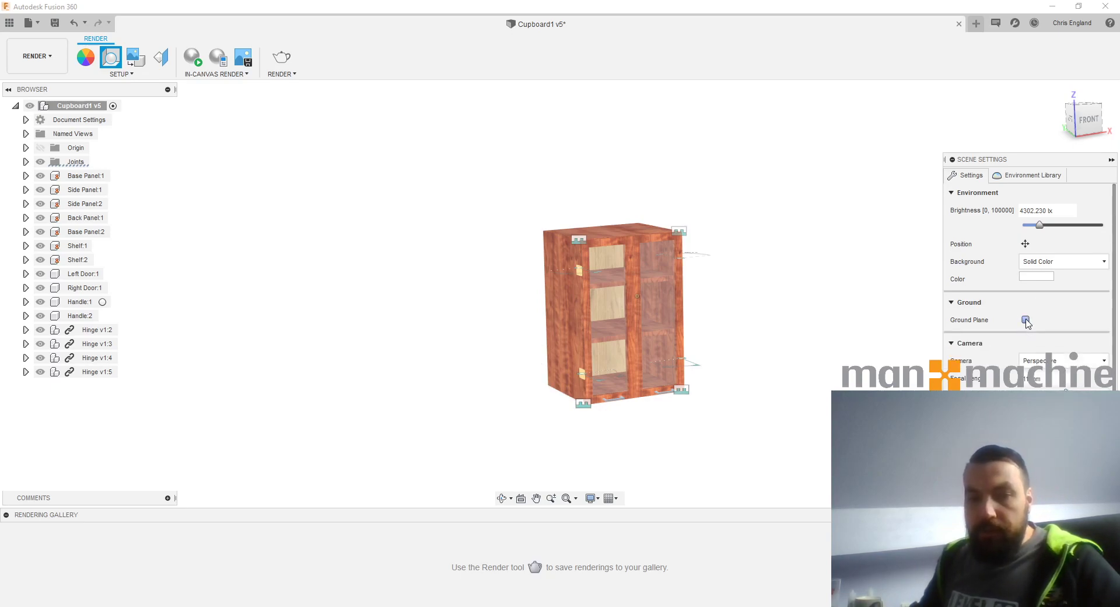
click(1026, 320)
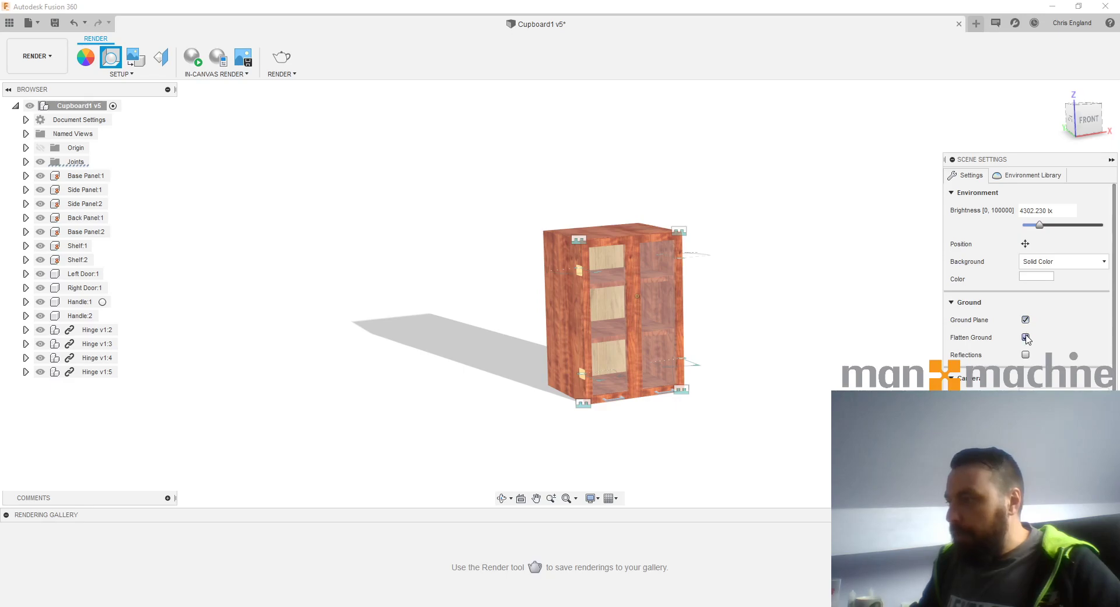
click(1026, 355)
click(1027, 354)
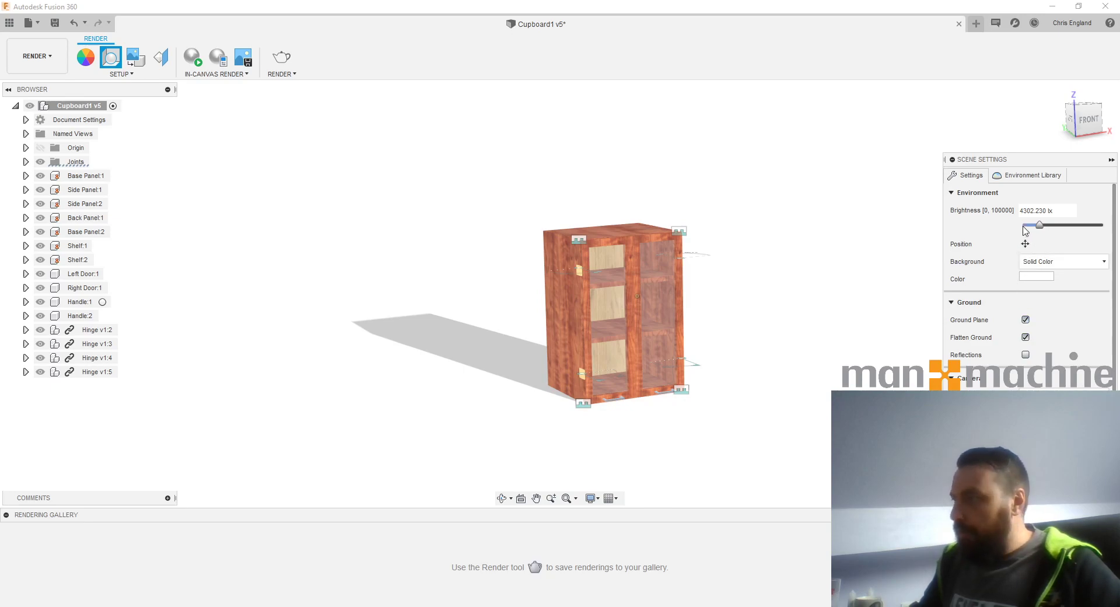
- Examine the camera projection choices in the scene settings against the cupboard view
drag(1033, 161, 196, 172)
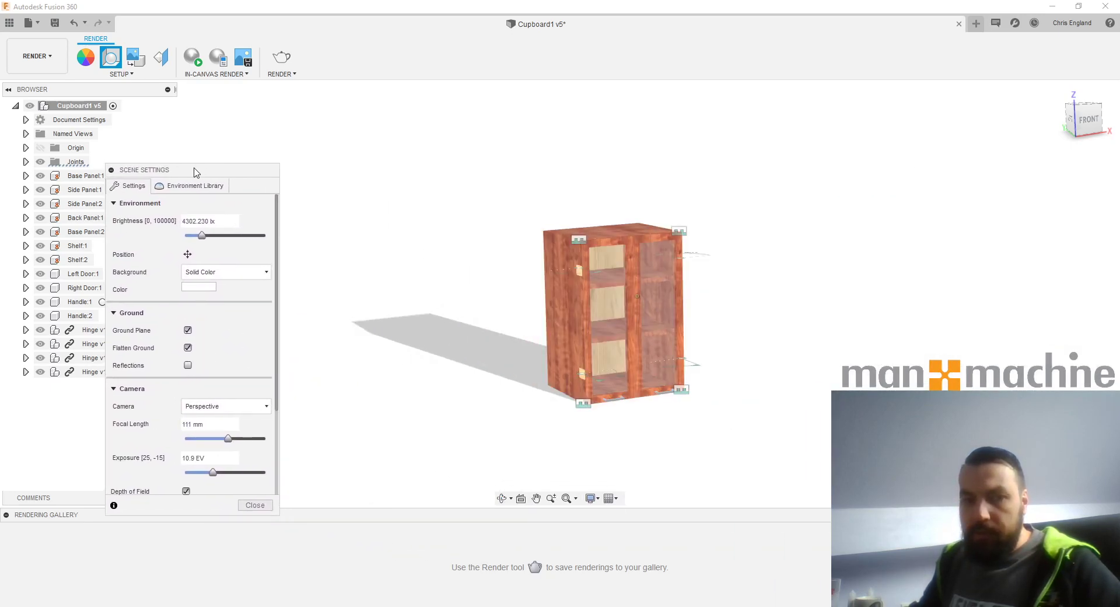
click(222, 406)
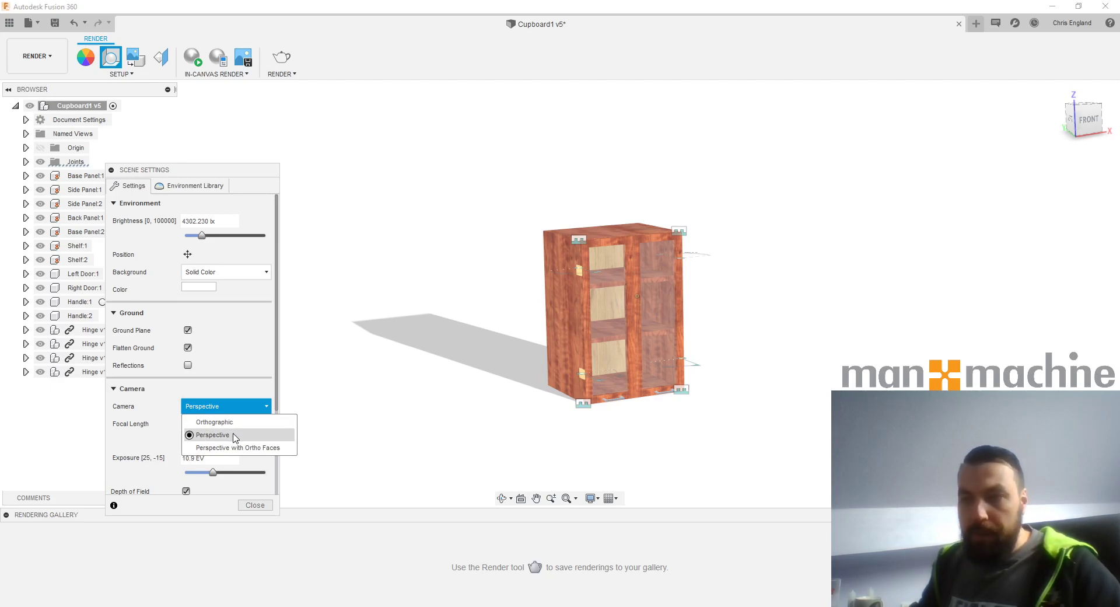
mouse_move(450, 349)
shift+middle_down()
mouse_move(454, 369)
mouse_move(458, 357)
shift+middle_up()
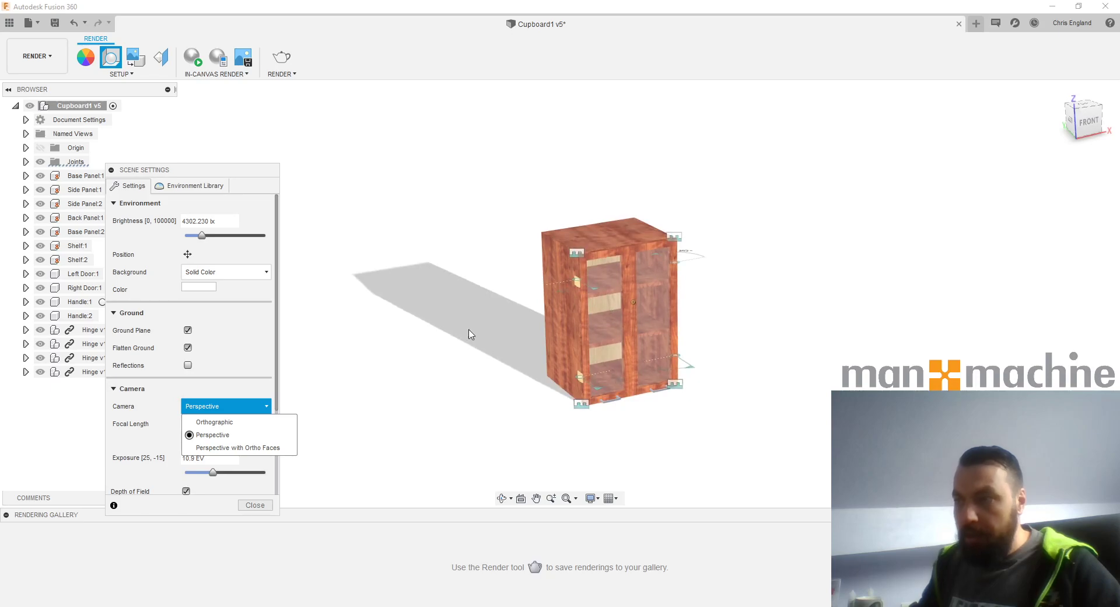
scroll(532, 257, up, 1)
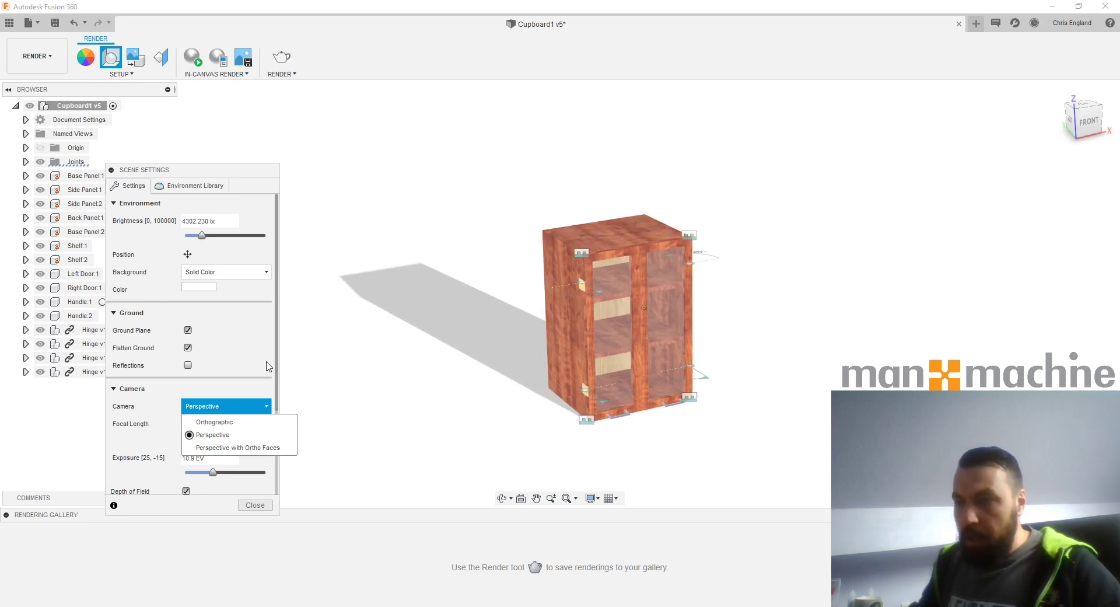
click(268, 366)
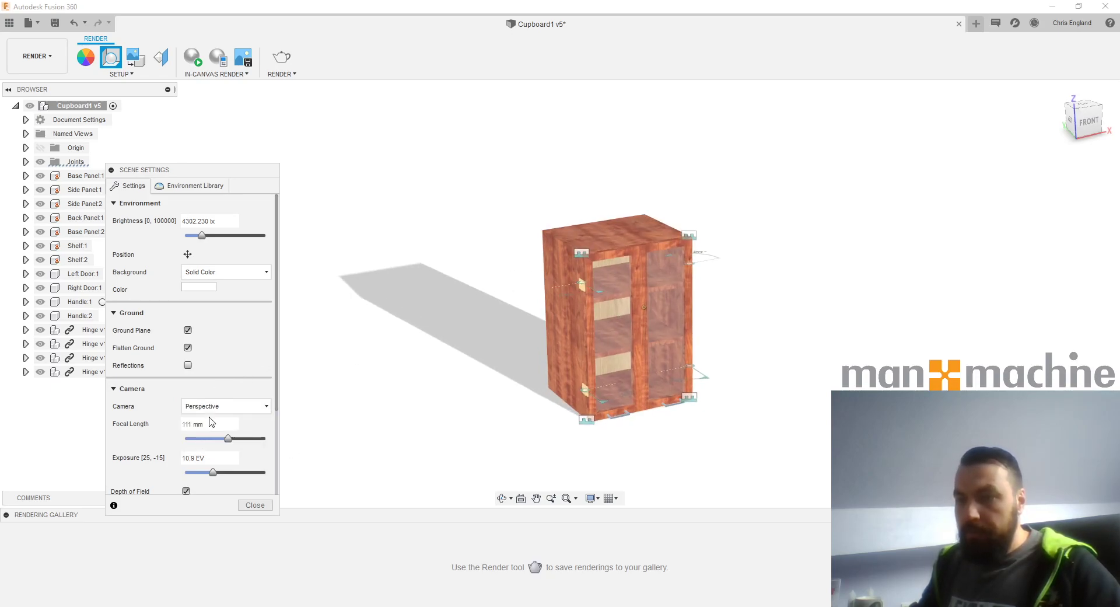
- Set the camera exposure to 11.2 EV, review the depth of field settings and close the scene settings
scroll(228, 385, down, 2)
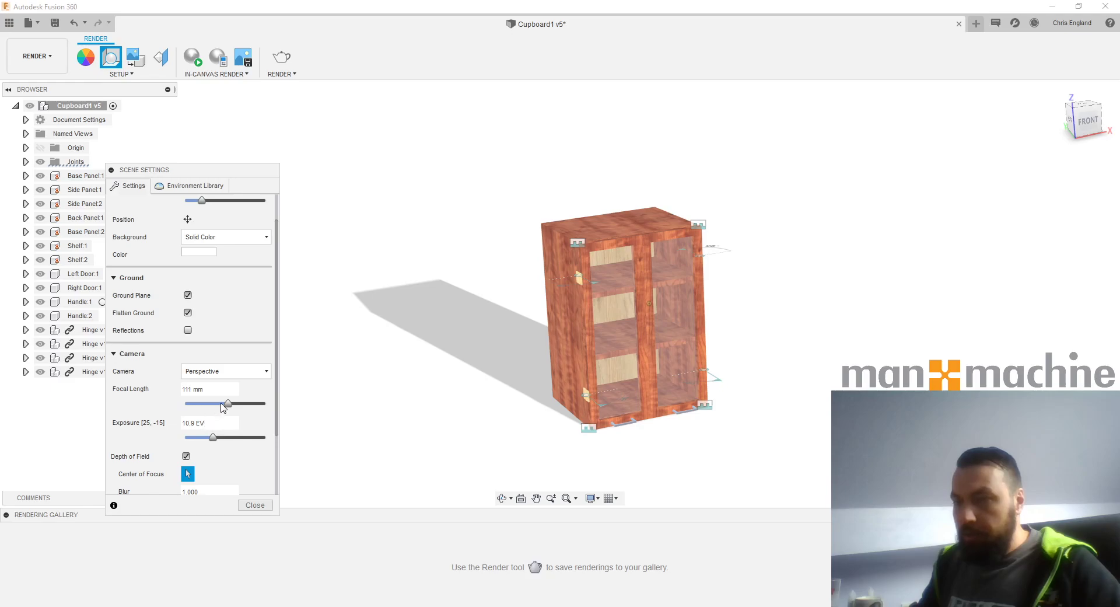
drag(228, 403, 214, 438)
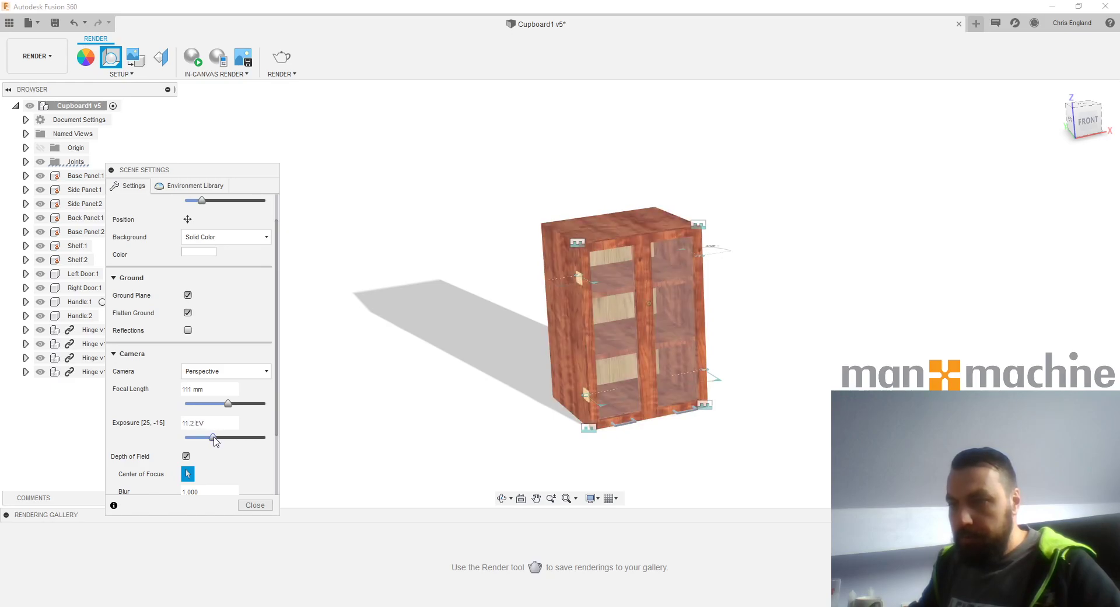
scroll(232, 471, down, 1)
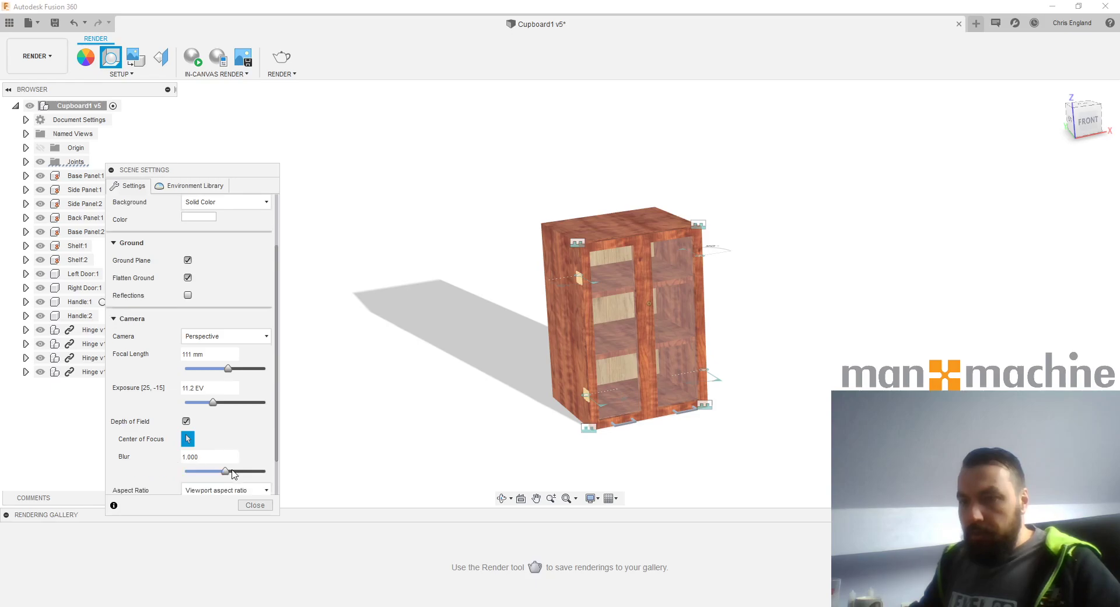
scroll(232, 445, down, 1)
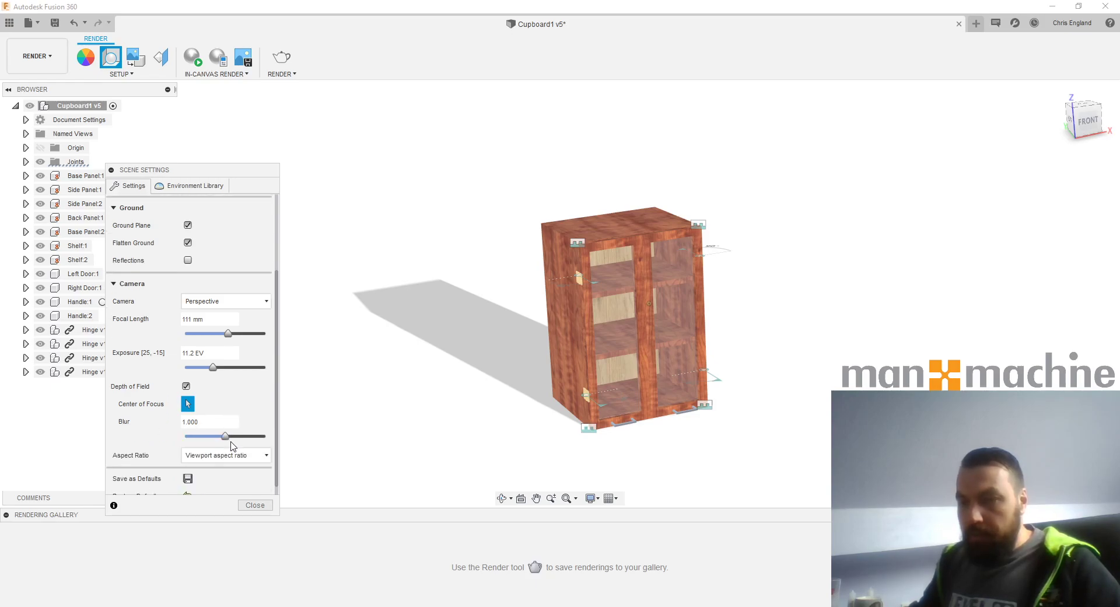
scroll(283, 453, down, 1)
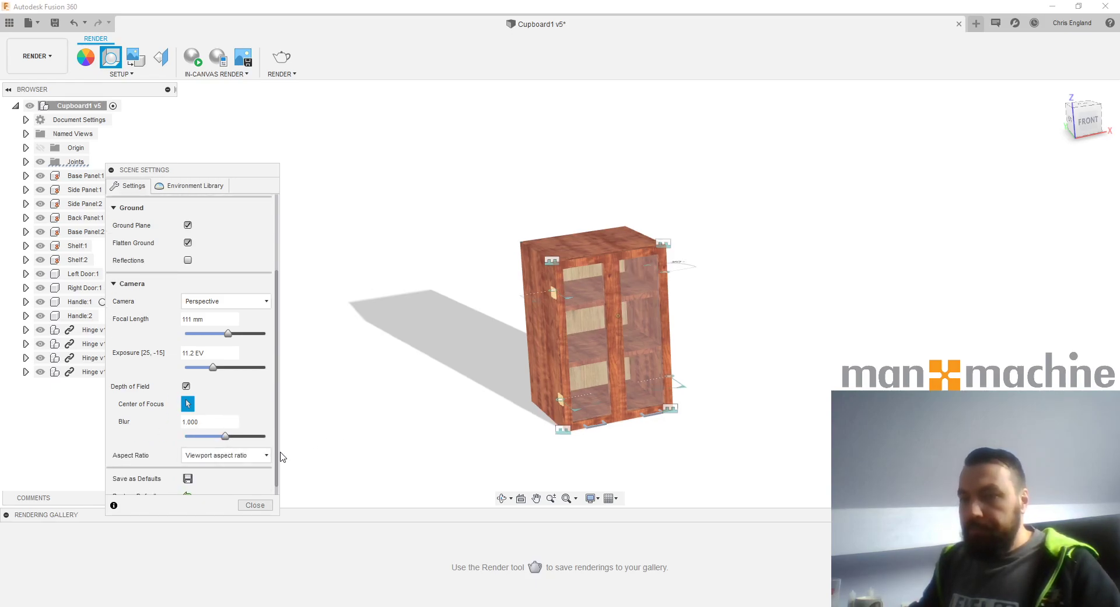
scroll(496, 344, up, 2)
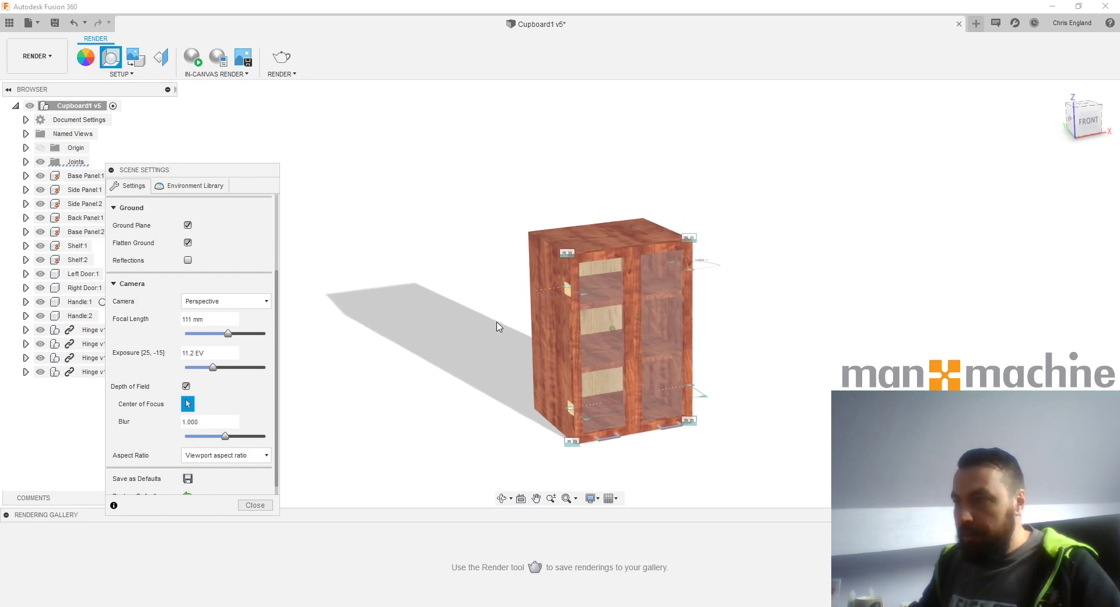
shift+middle_drag(555, 346, 556, 345)
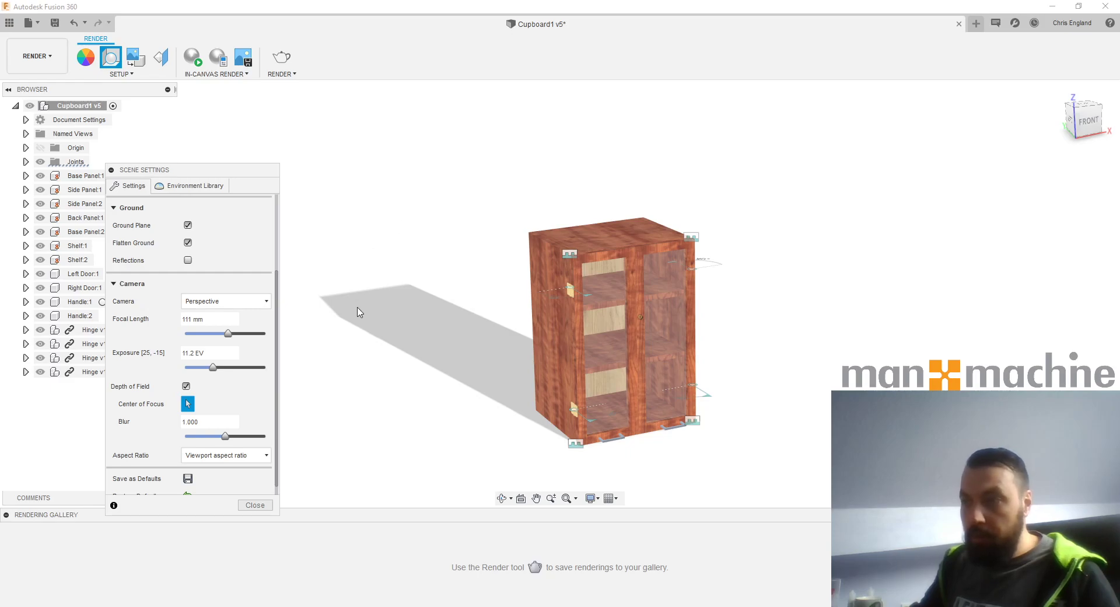
click(255, 506)
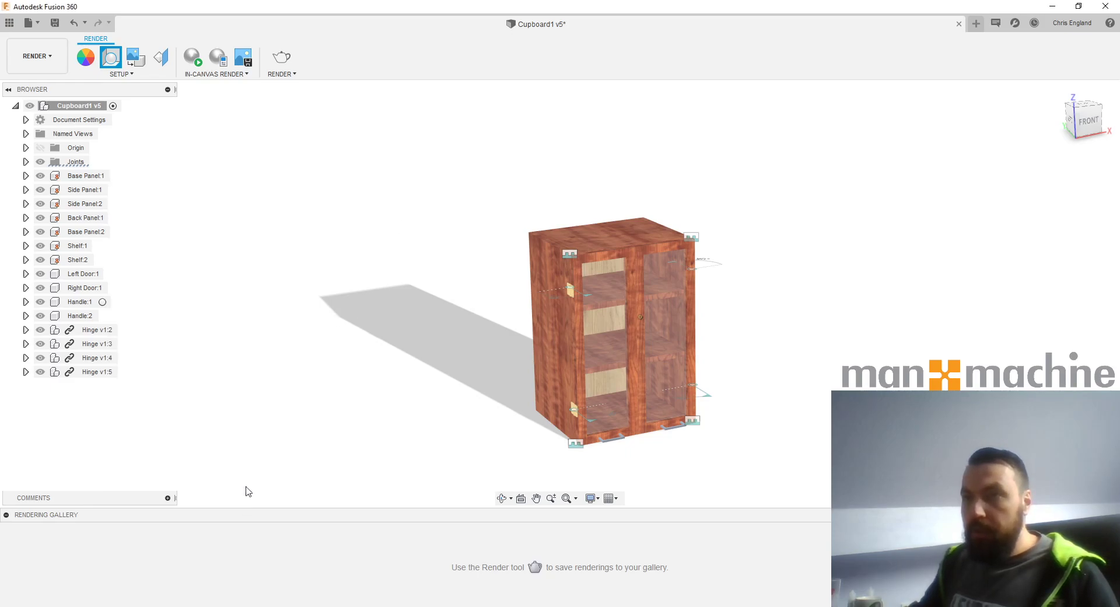
click(140, 63)
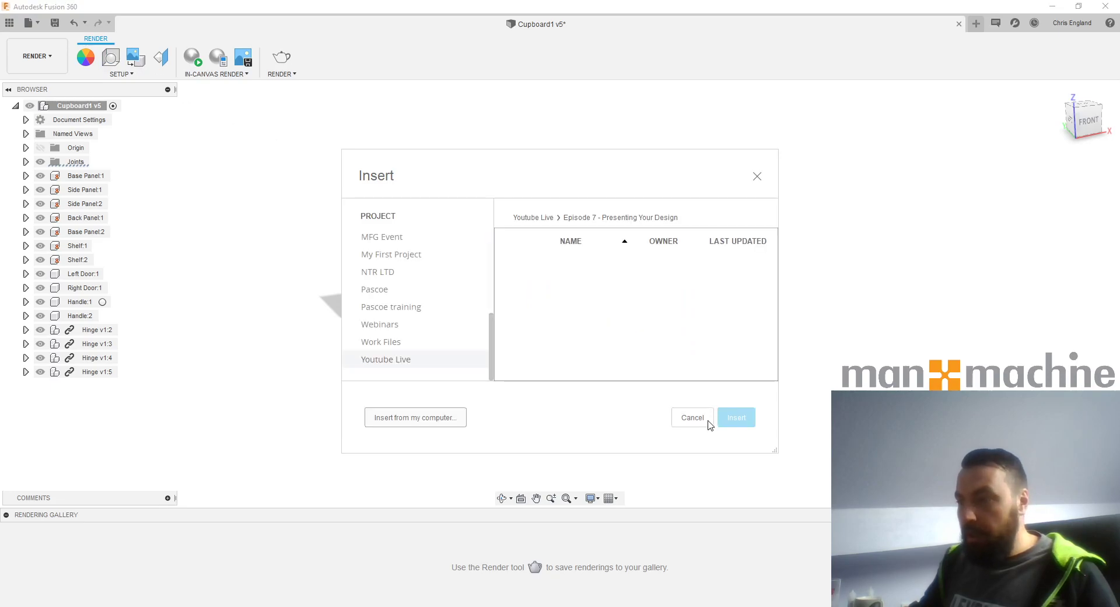
click(692, 417)
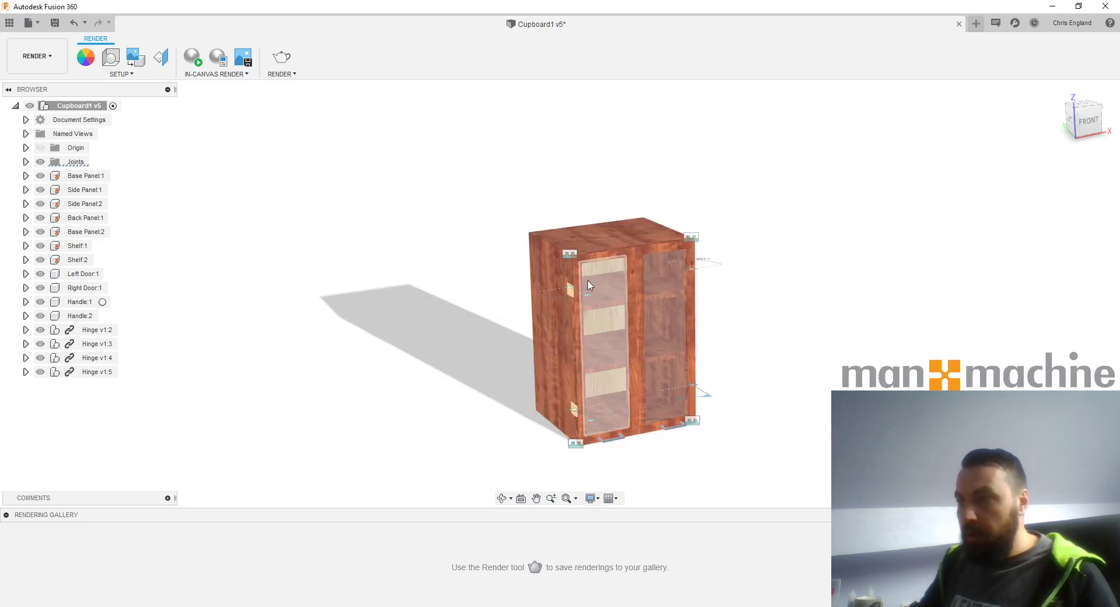
scroll(636, 204, up, 2)
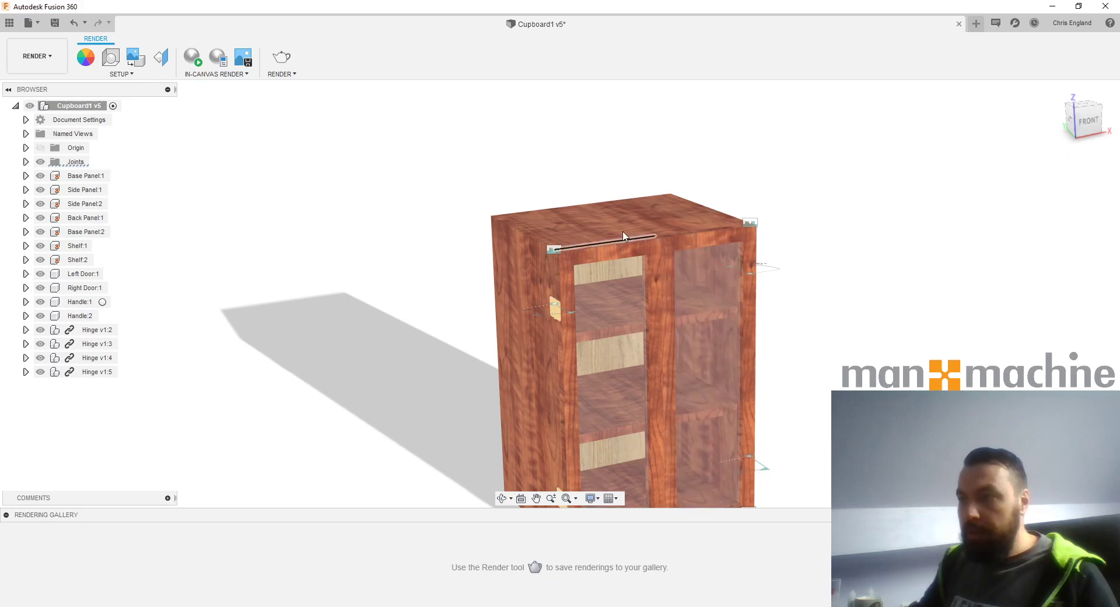
scroll(624, 232, down, 3)
middle_drag(663, 345, 637, 336)
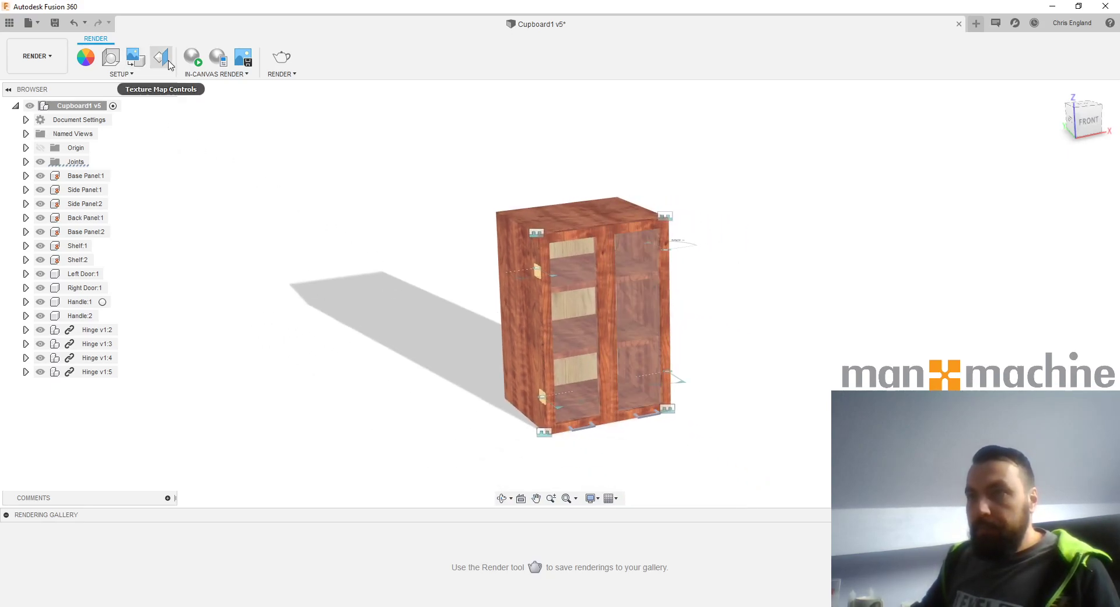
- Try a Planar texture projection on the cupboard's outer side panel, shifting the mapping about -28 mm in Y and -18 mm in Z, and cancel it
click(168, 61)
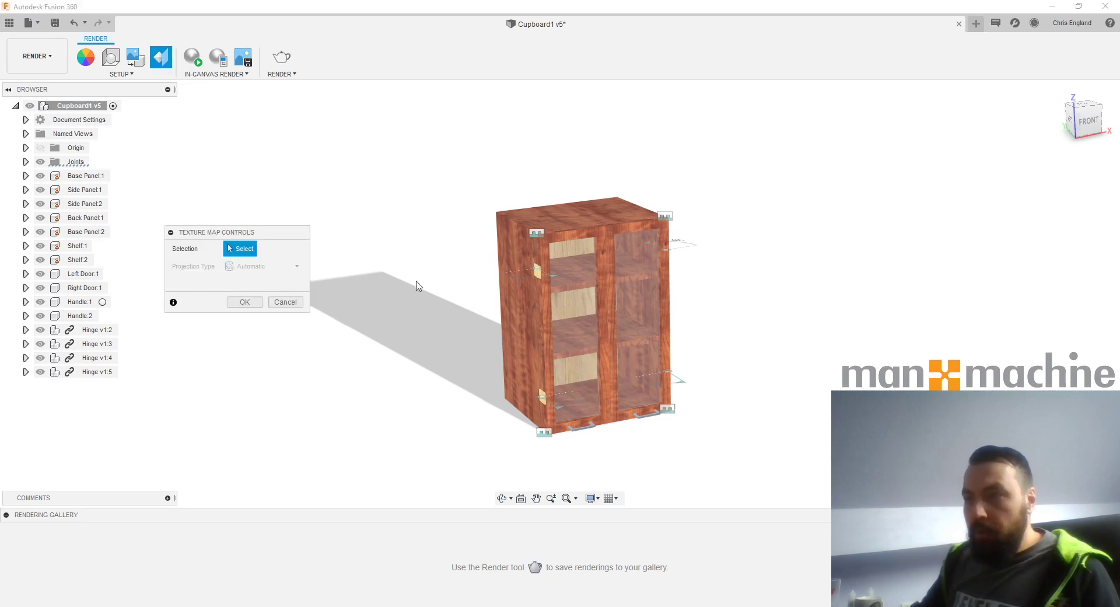
click(522, 255)
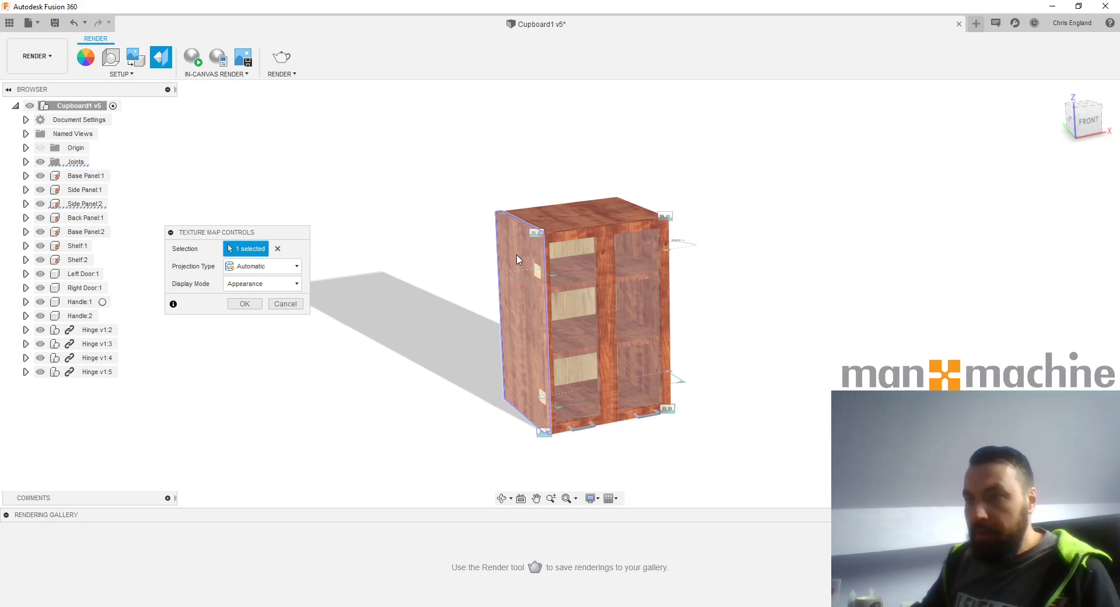
scroll(525, 263, up, 5)
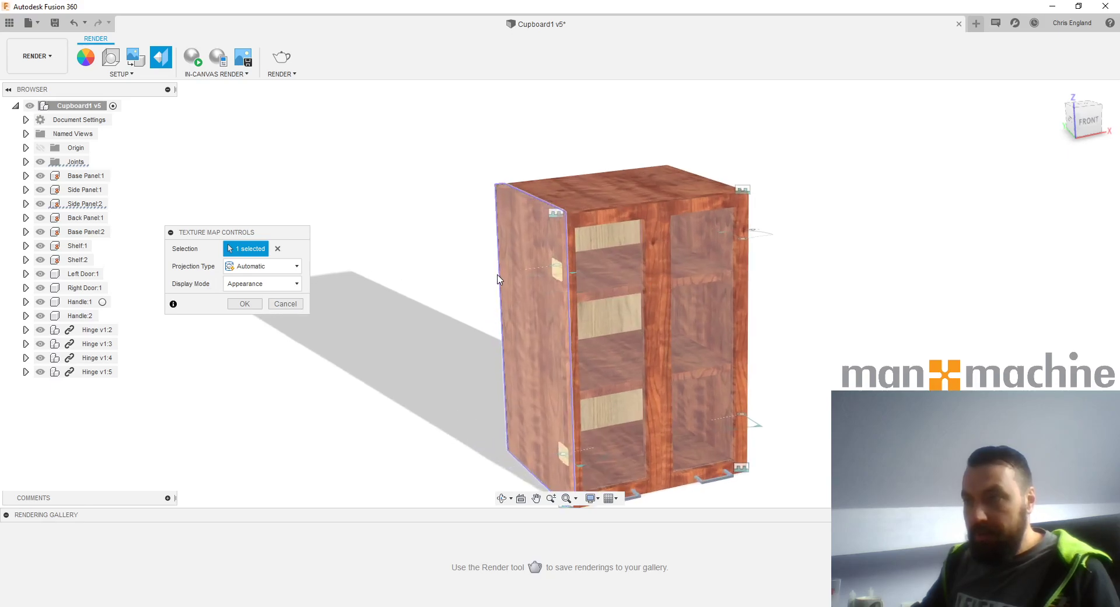
scroll(536, 251, up, 3)
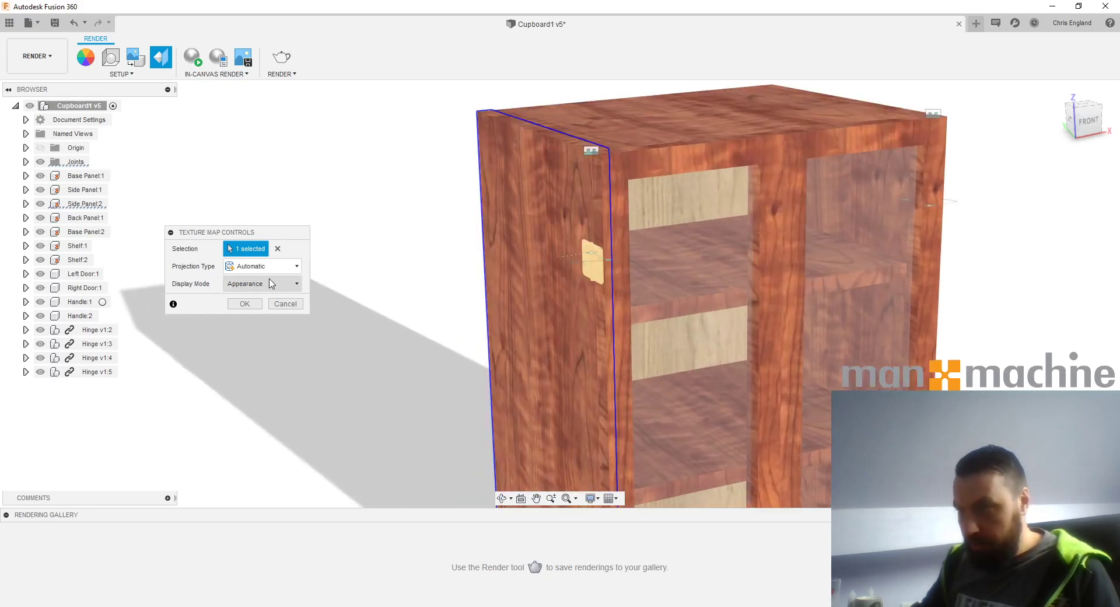
click(281, 266)
click(269, 297)
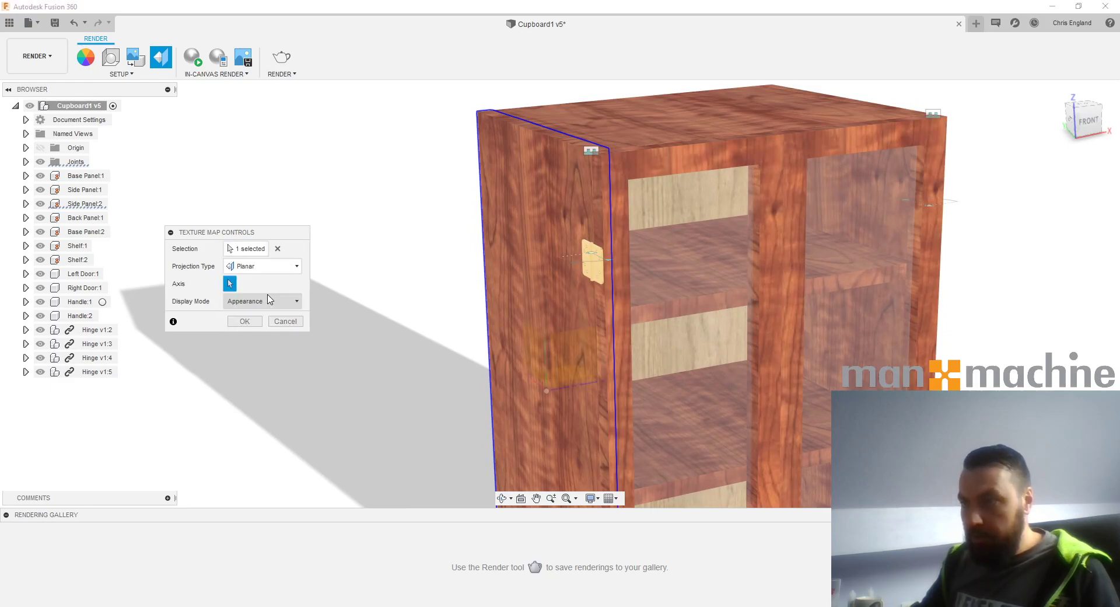
click(548, 366)
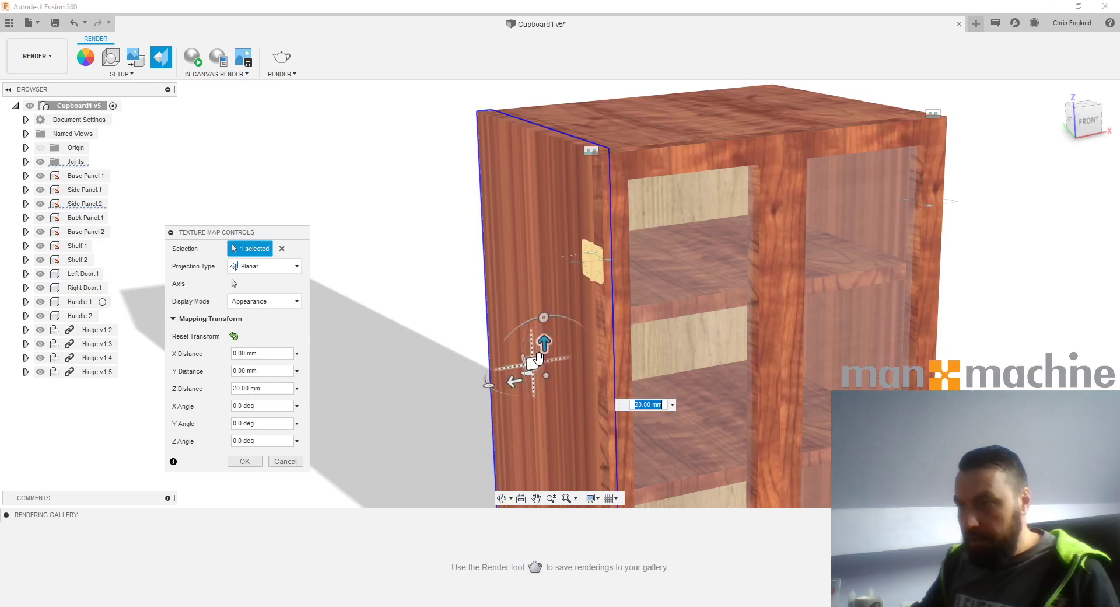
drag(530, 377, 554, 377)
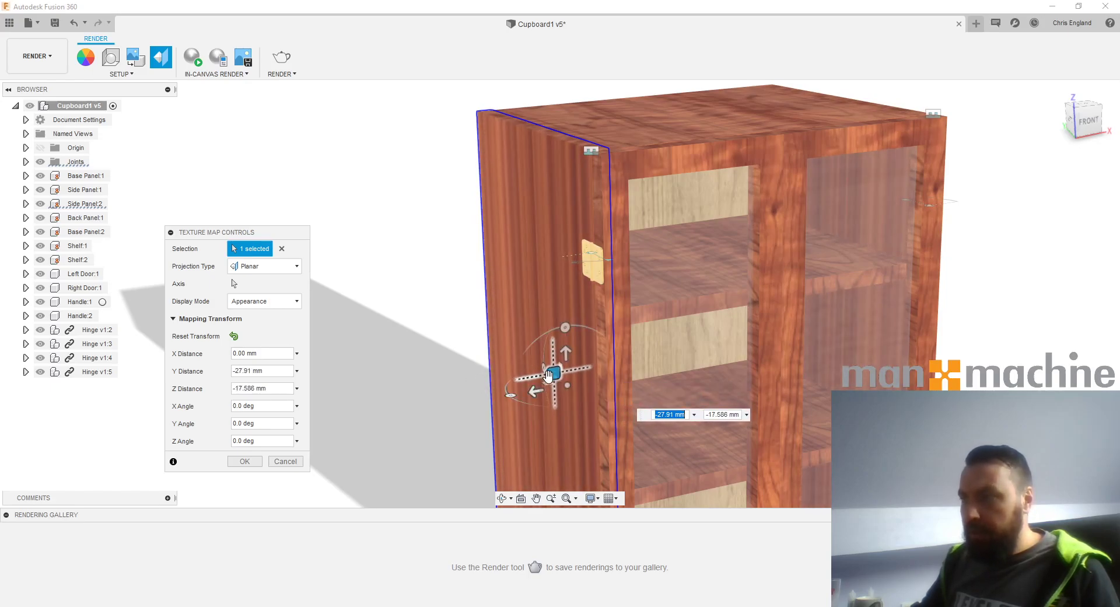
click(285, 461)
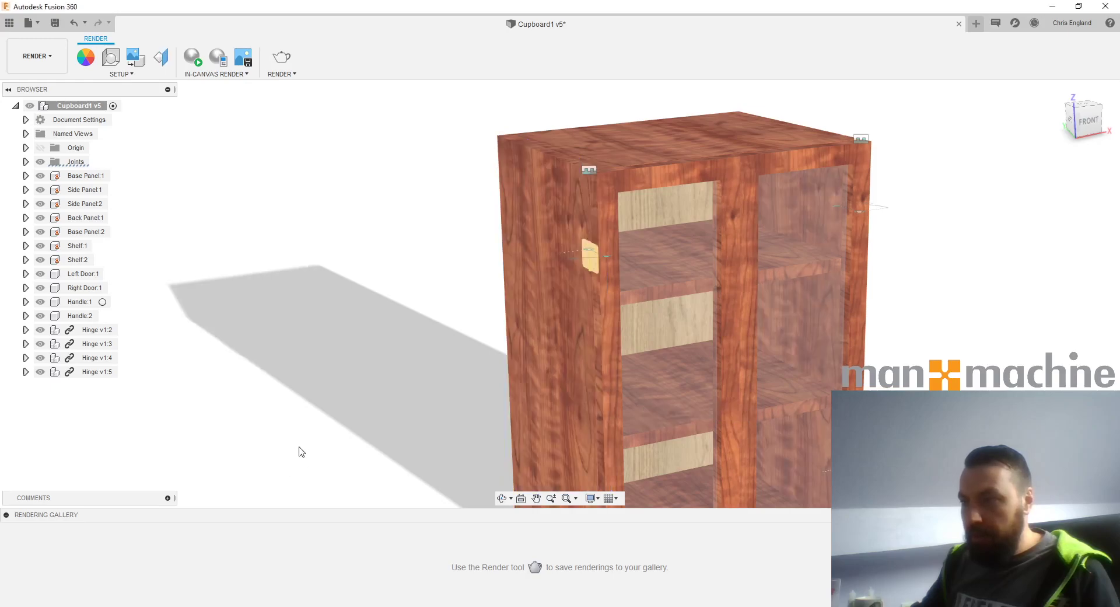
- Frame the whole cupboard in the view and start the in-canvas render
scroll(537, 264, down, 2)
middle_drag(529, 279, 563, 244)
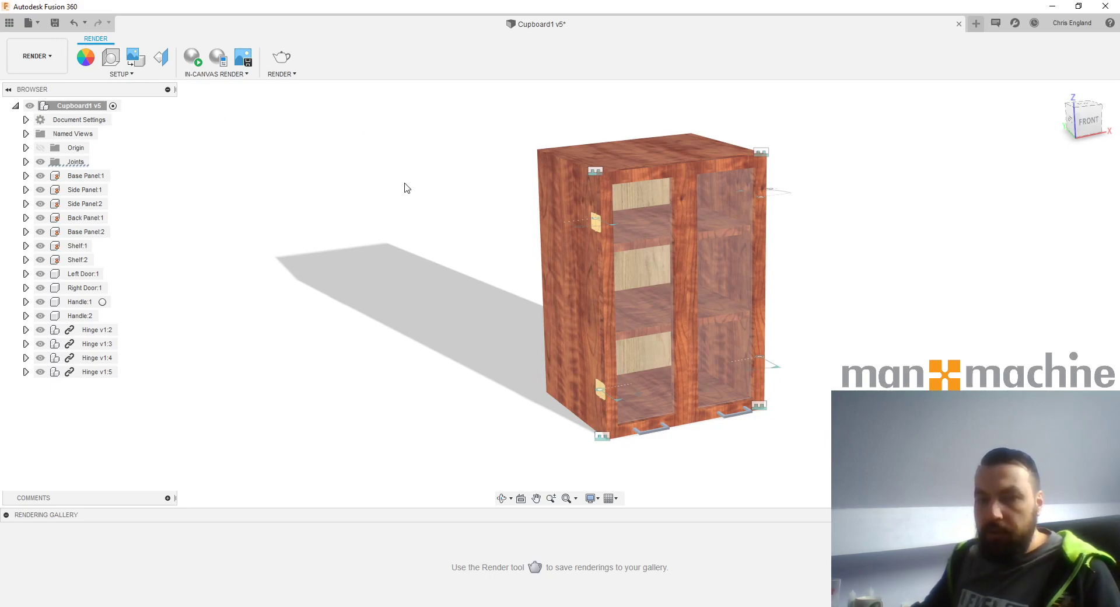
middle_drag(401, 194, 341, 200)
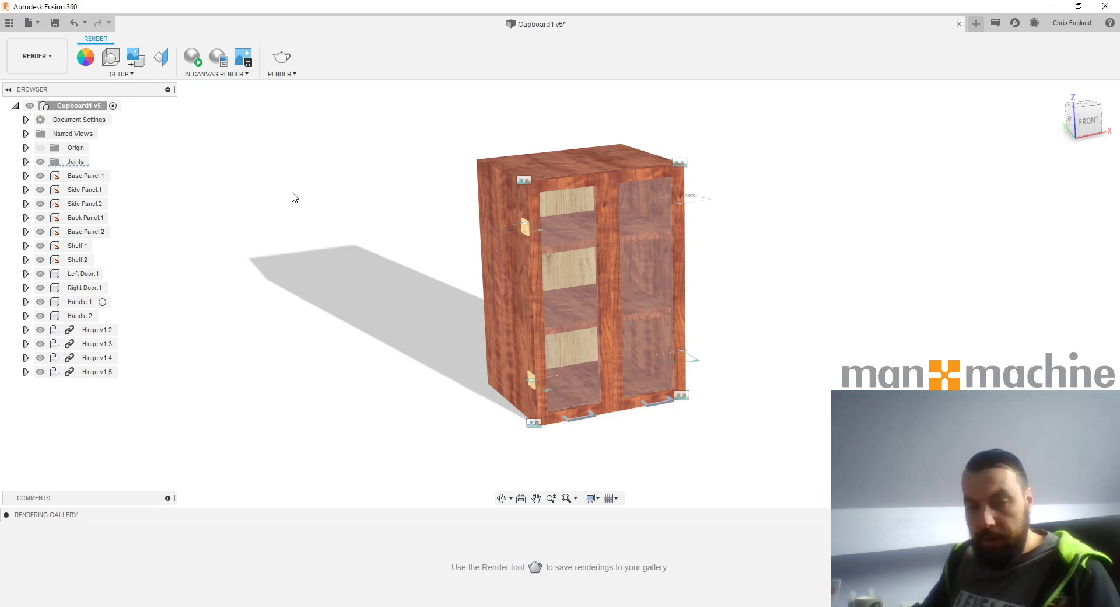
click(194, 58)
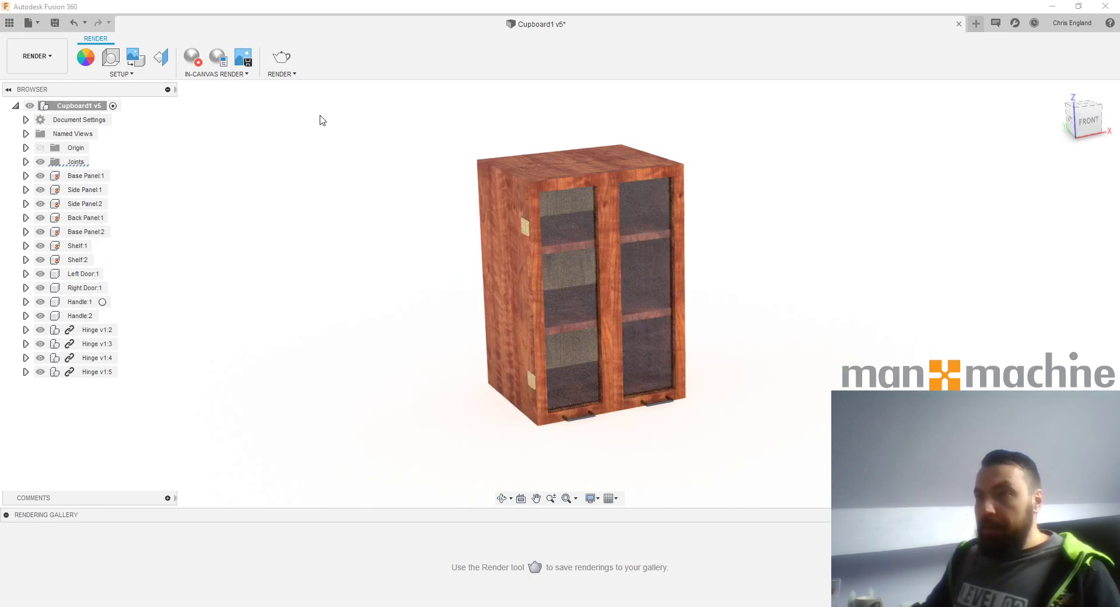
- Capture the rendered view at Current Document Window Size, save it to the Desktop as PNG "Cupboard1 v5", and close the image viewer
click(245, 58)
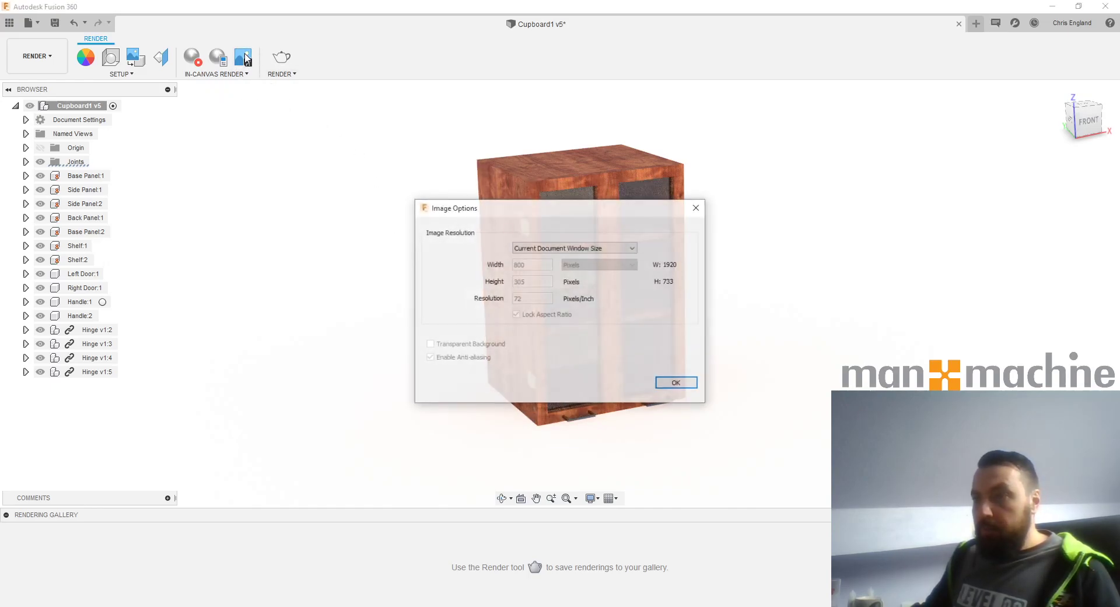
click(620, 250)
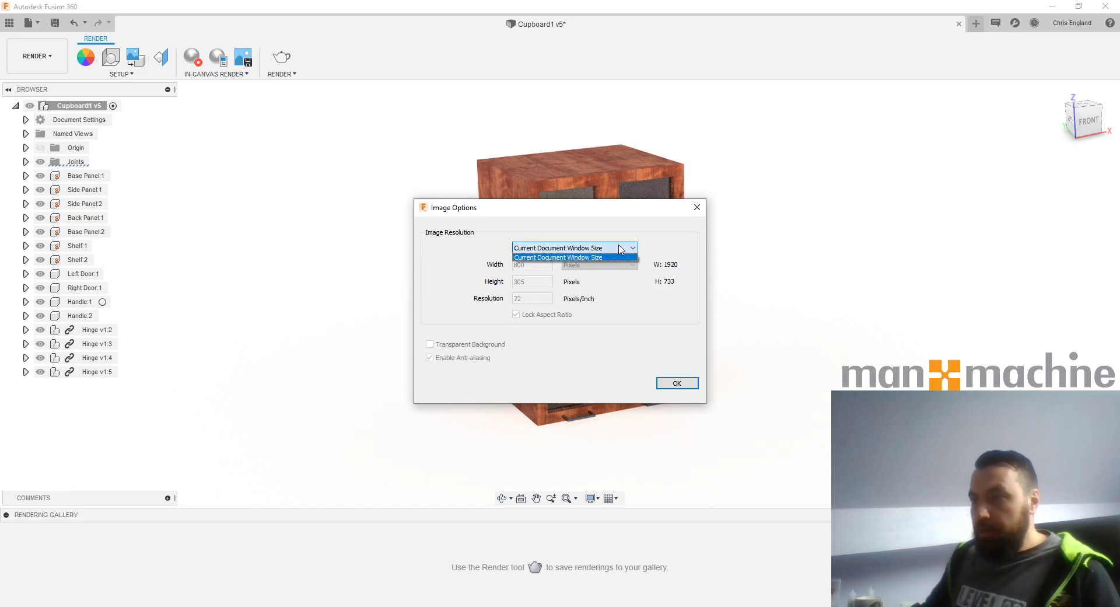
click(619, 252)
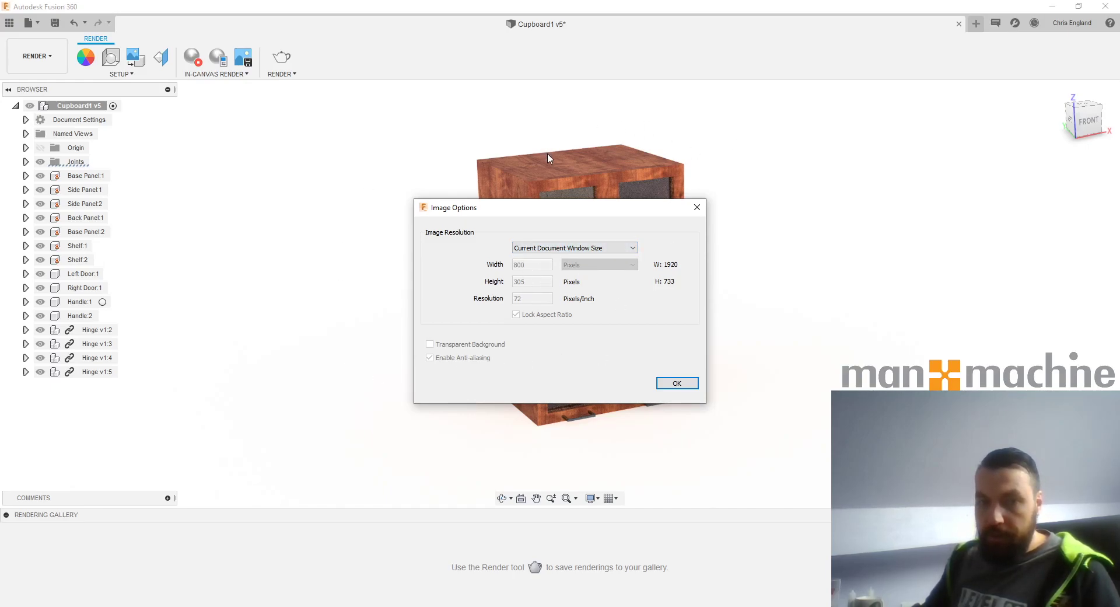
click(677, 383)
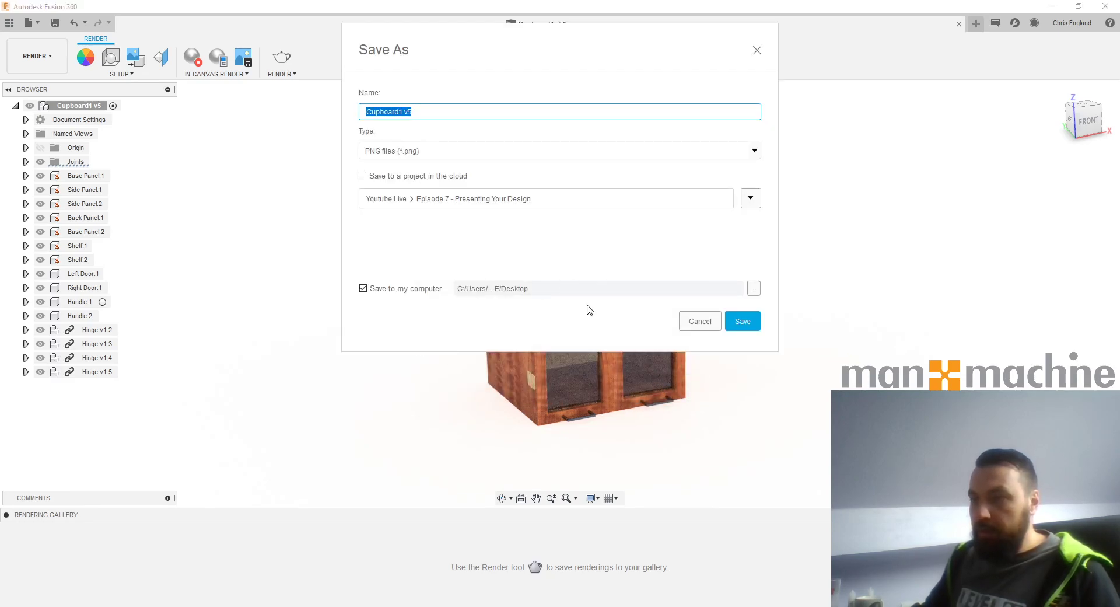
click(742, 325)
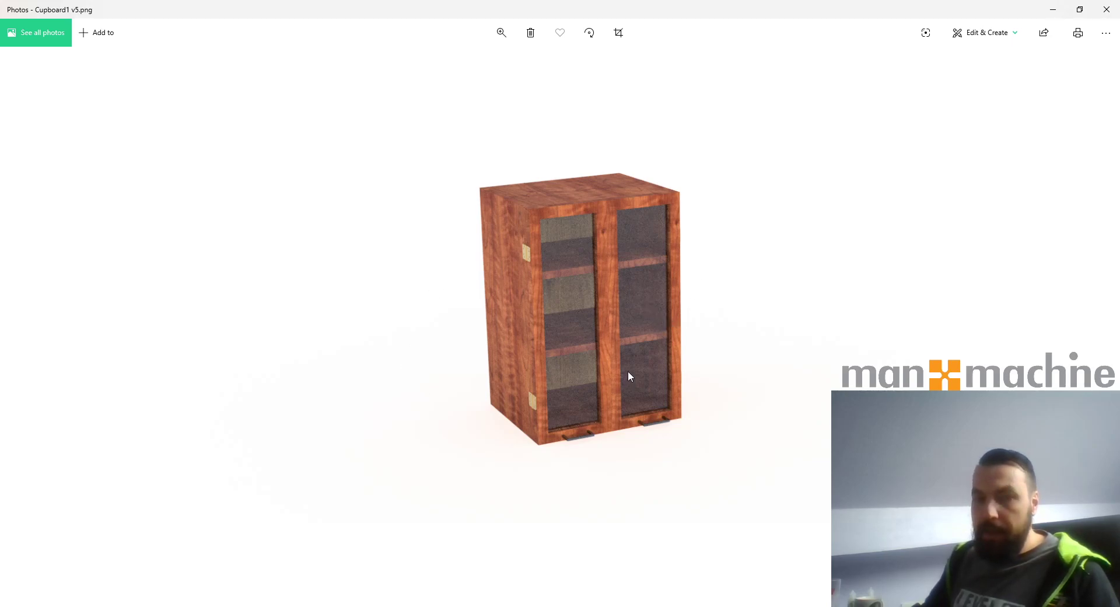
click(1111, 10)
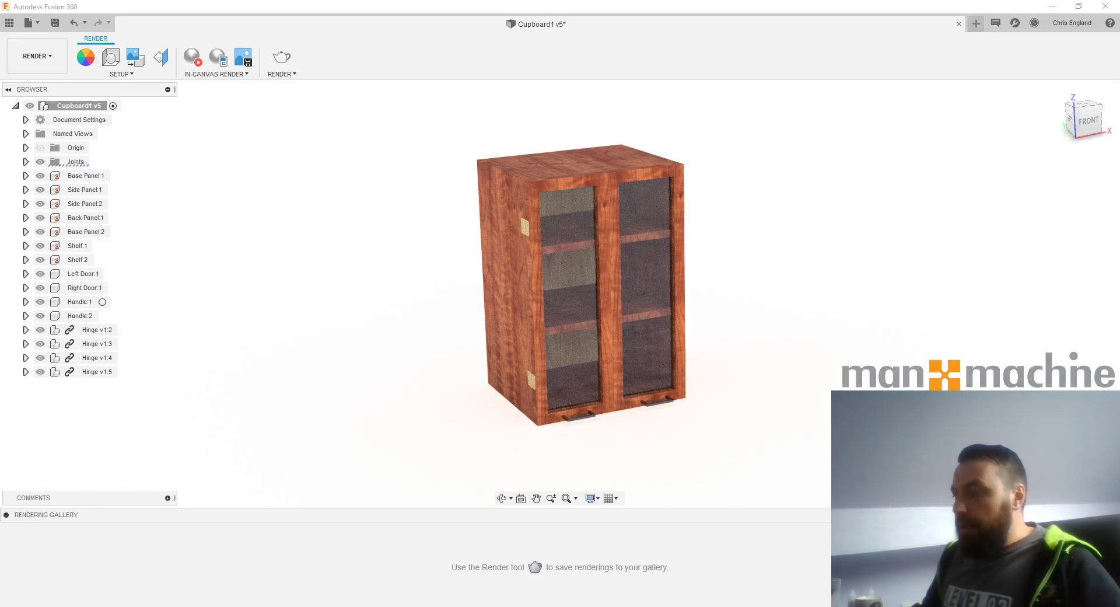
- Reposition the cupboard in the view and stop the in-canvas render
scroll(869, 380, down, 1)
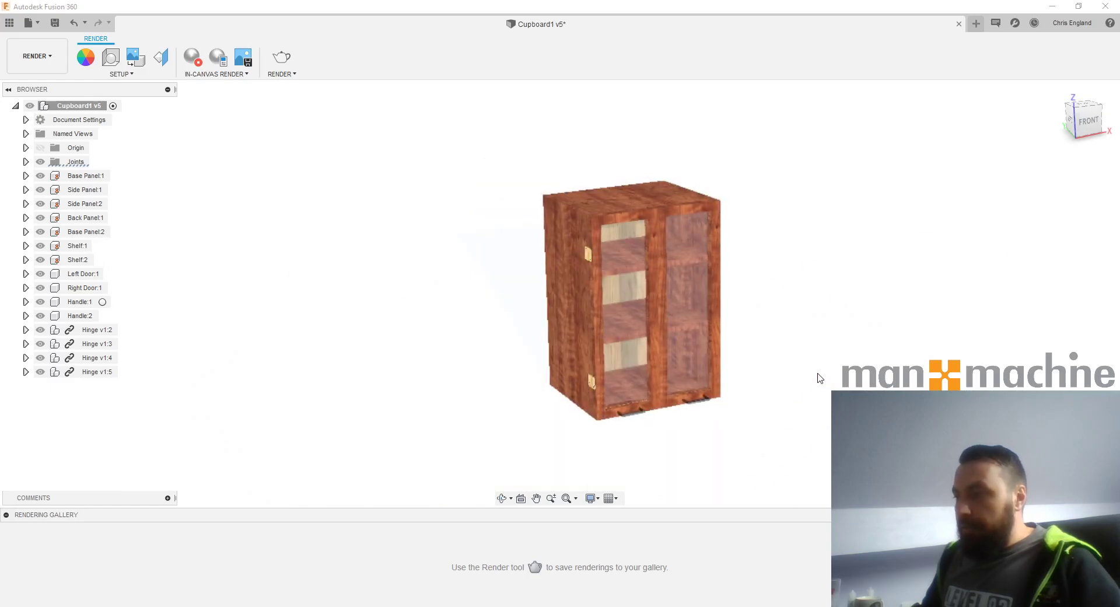
middle_drag(887, 375, 887, 375)
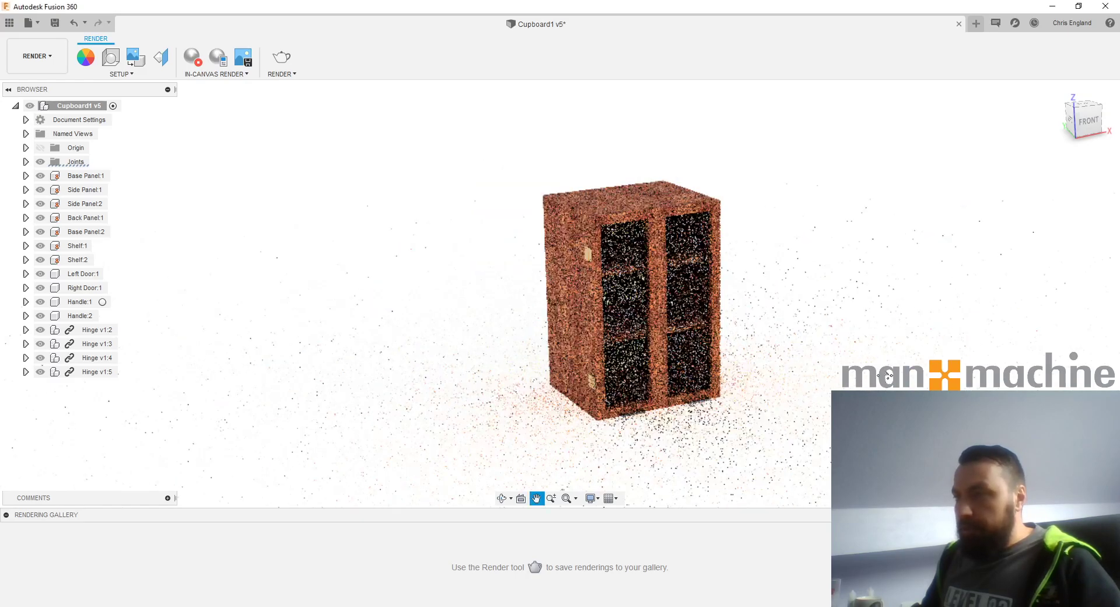
click(193, 57)
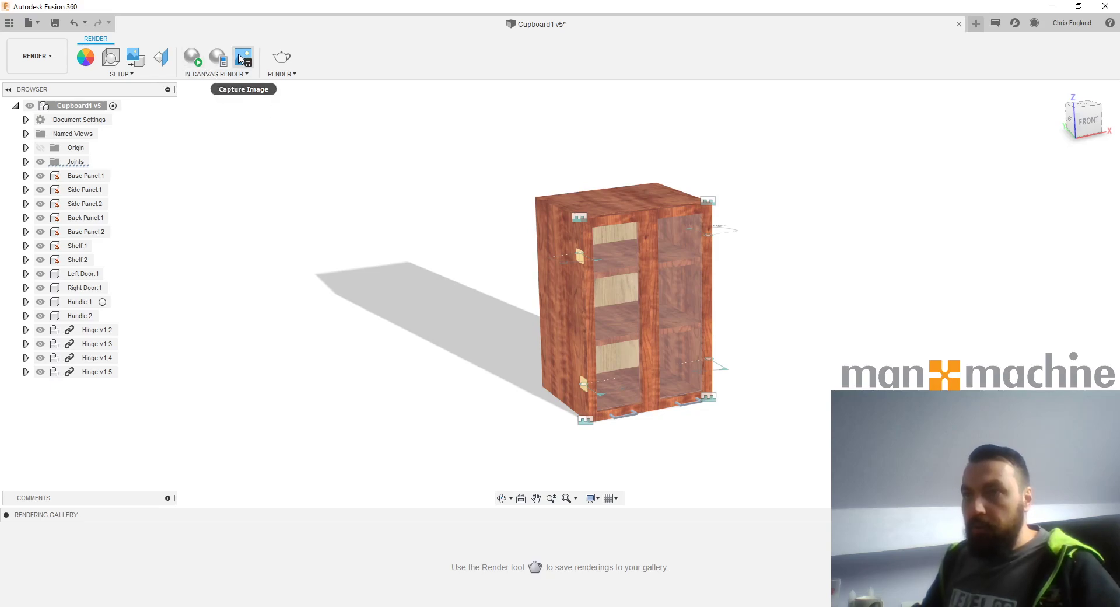
- Set up a new render with the 1080p video image size, 1920x1080
click(282, 57)
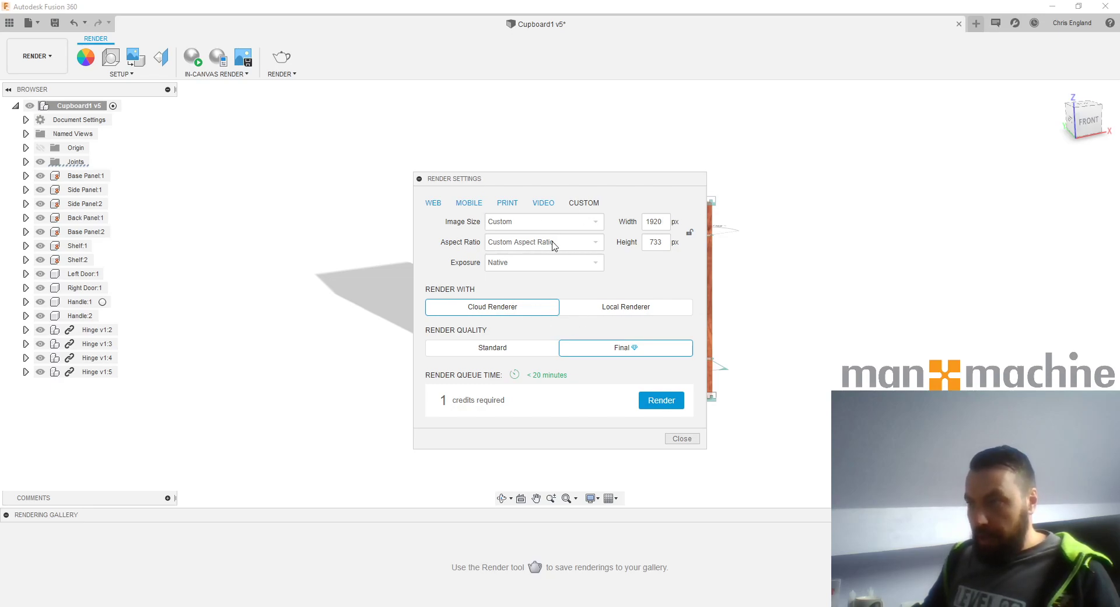
click(593, 227)
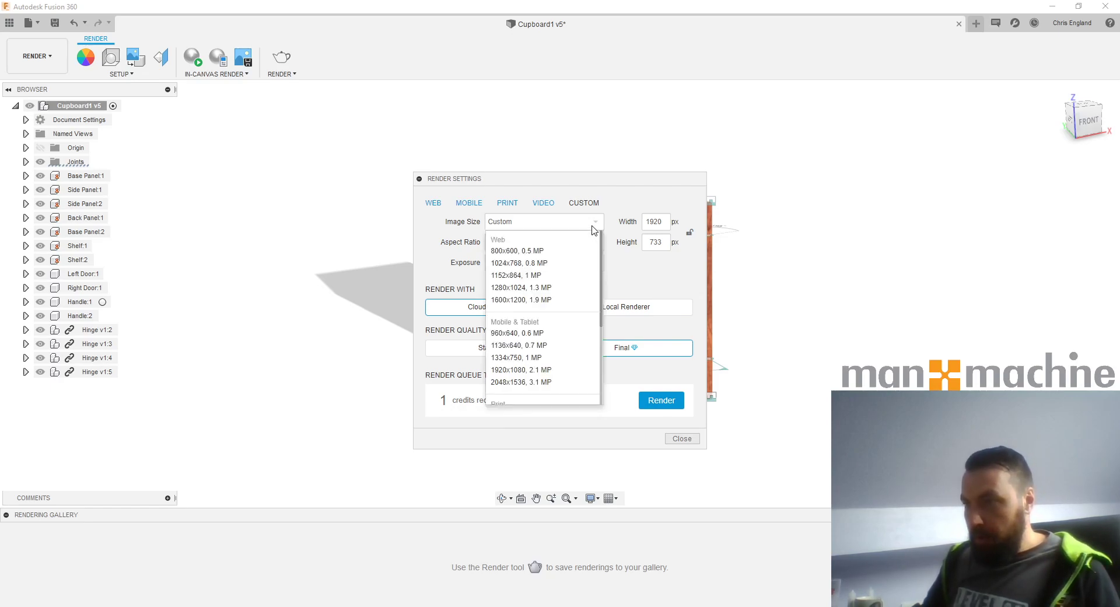
scroll(592, 268, down, 3)
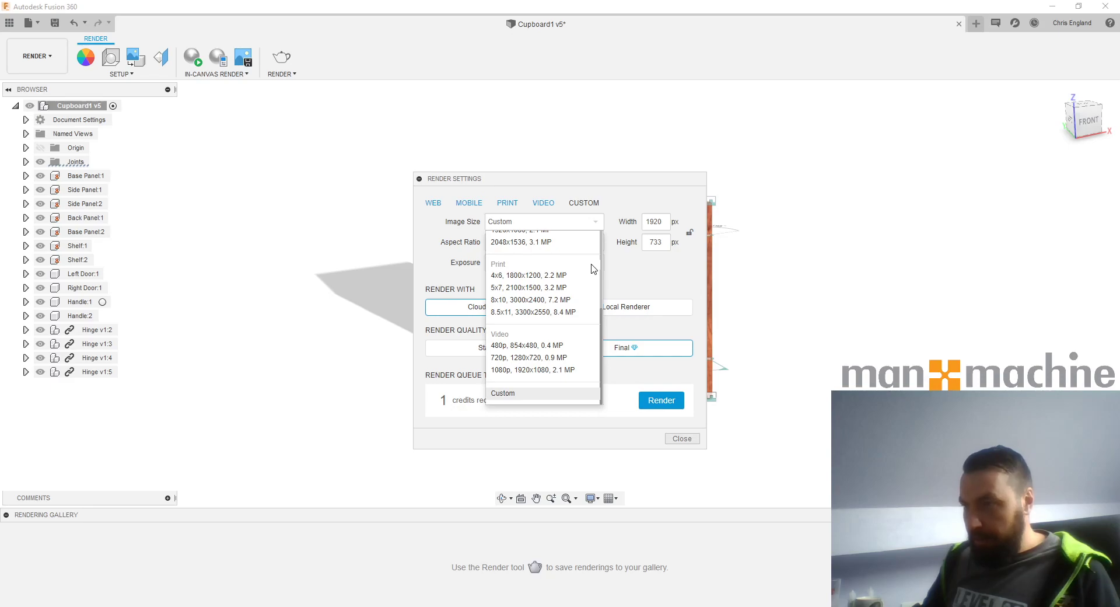
click(559, 370)
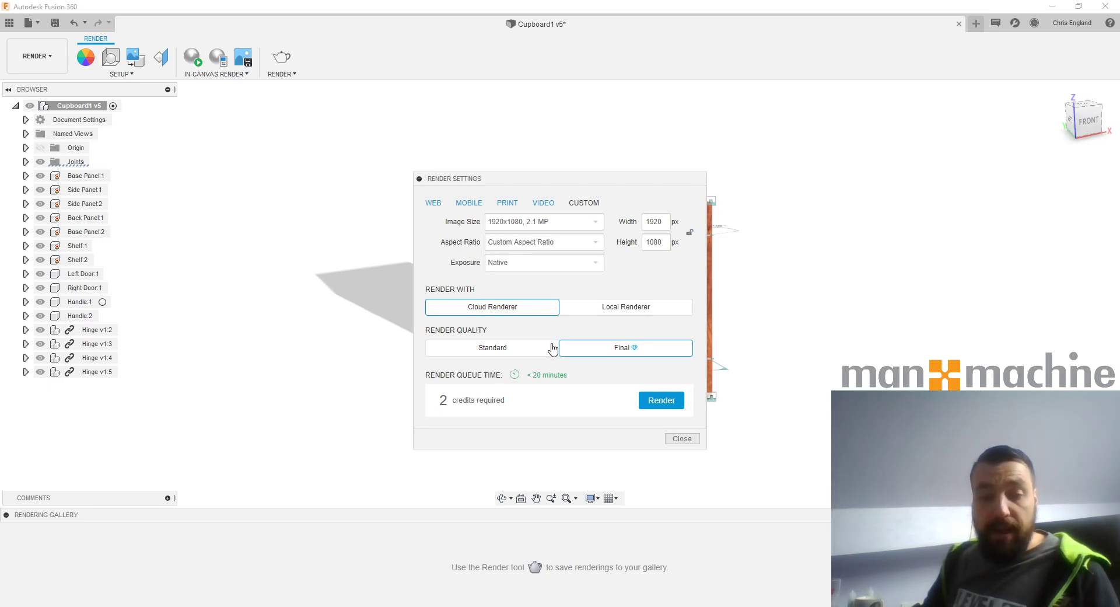
- Choose the Local Renderer with advanced settings enabled and render quality at 100 (Excellent), and start the render
click(626, 315)
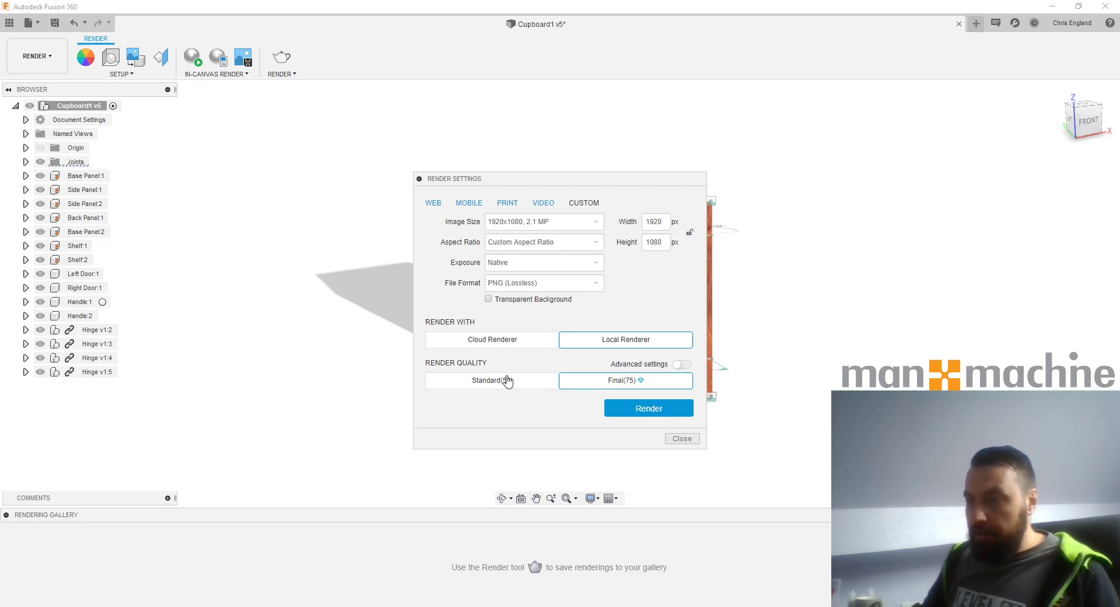
click(682, 366)
drag(603, 390, 690, 391)
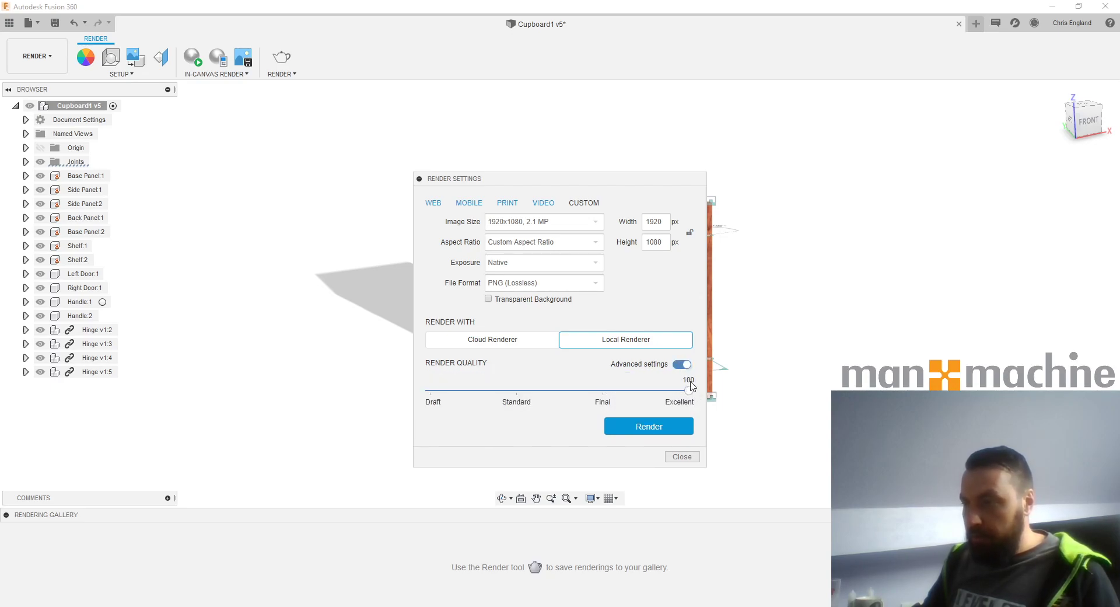
click(663, 432)
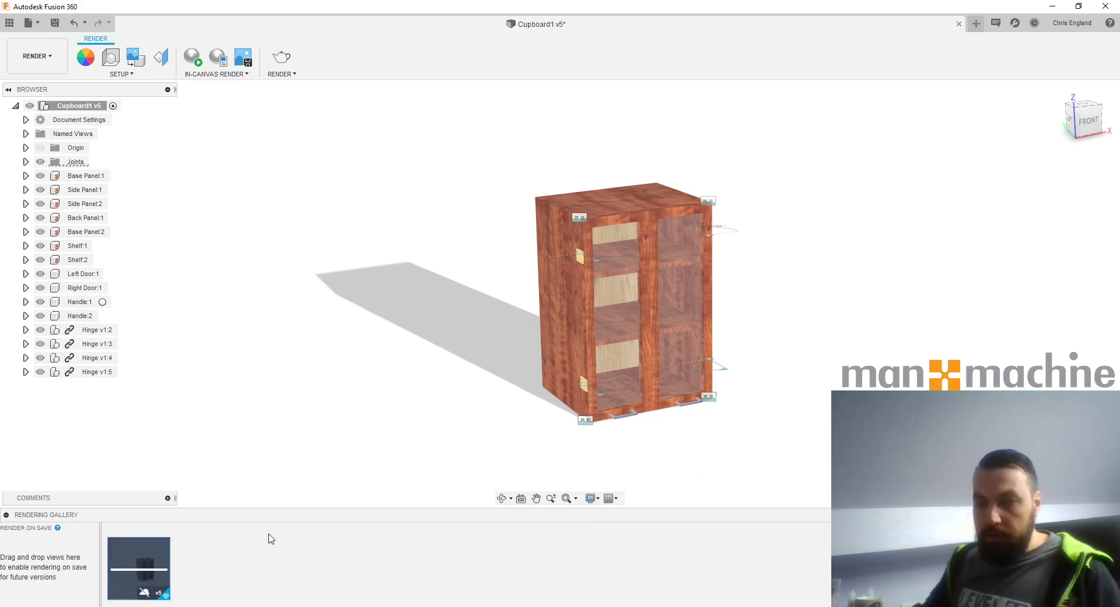
- Switch to the Design workspace while the render is processing and return to the Render workspace
mouse_move(140, 560)
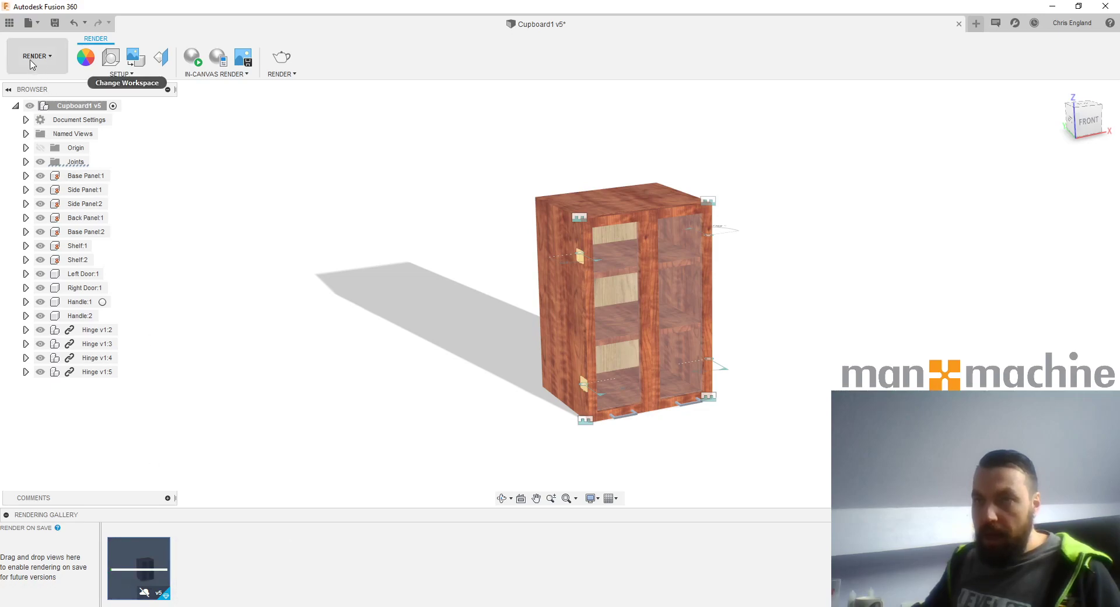
click(58, 65)
click(59, 85)
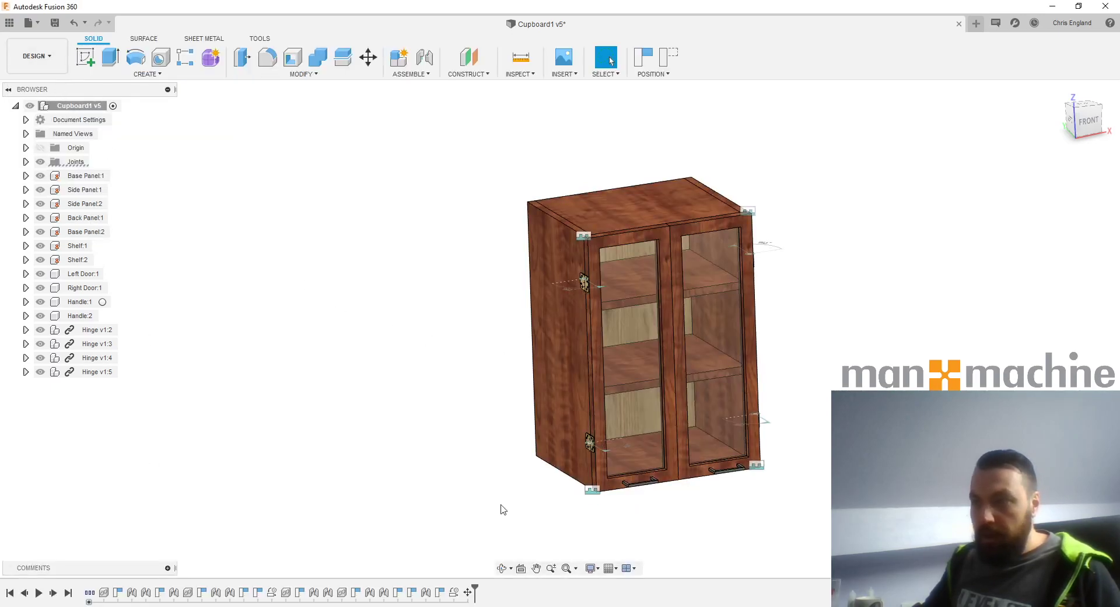
click(38, 56)
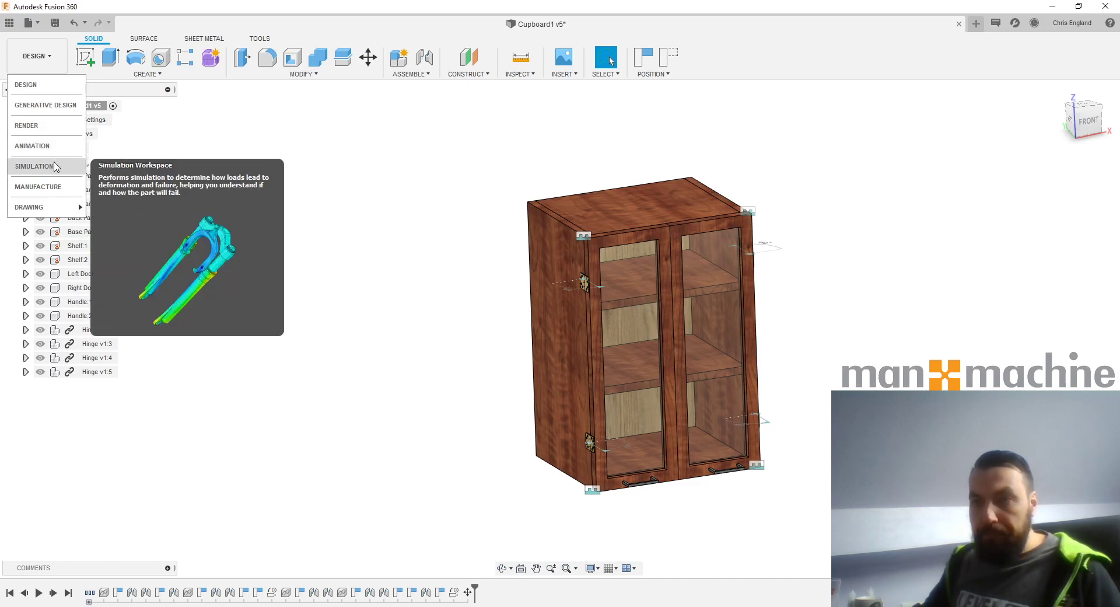
click(29, 126)
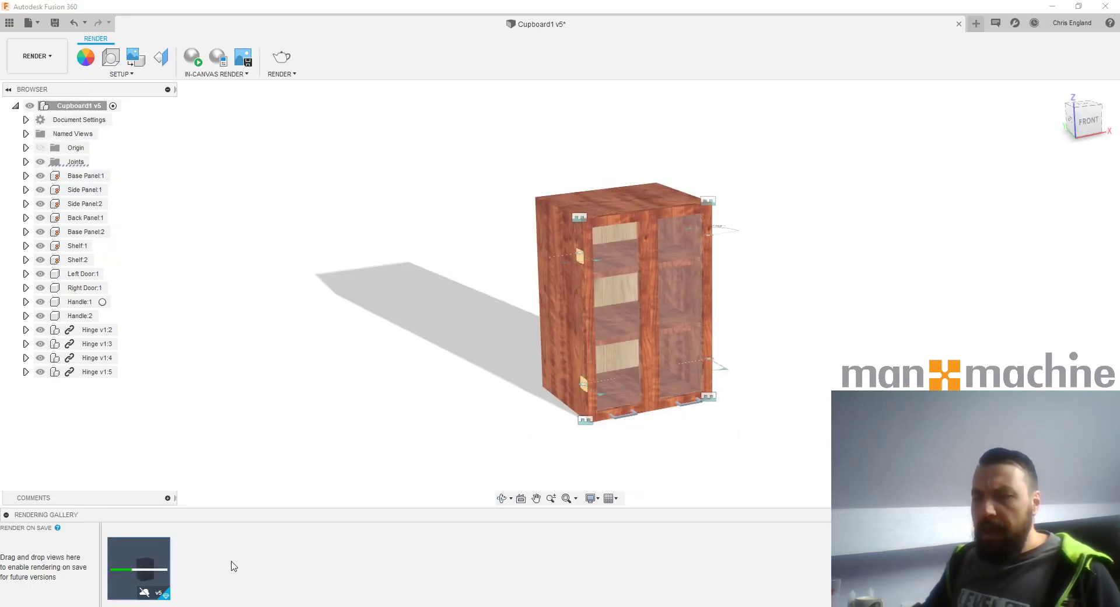
- Expand the named views and try to add the TOP view to the render-on-save area of the rendering gallery
mouse_move(120, 575)
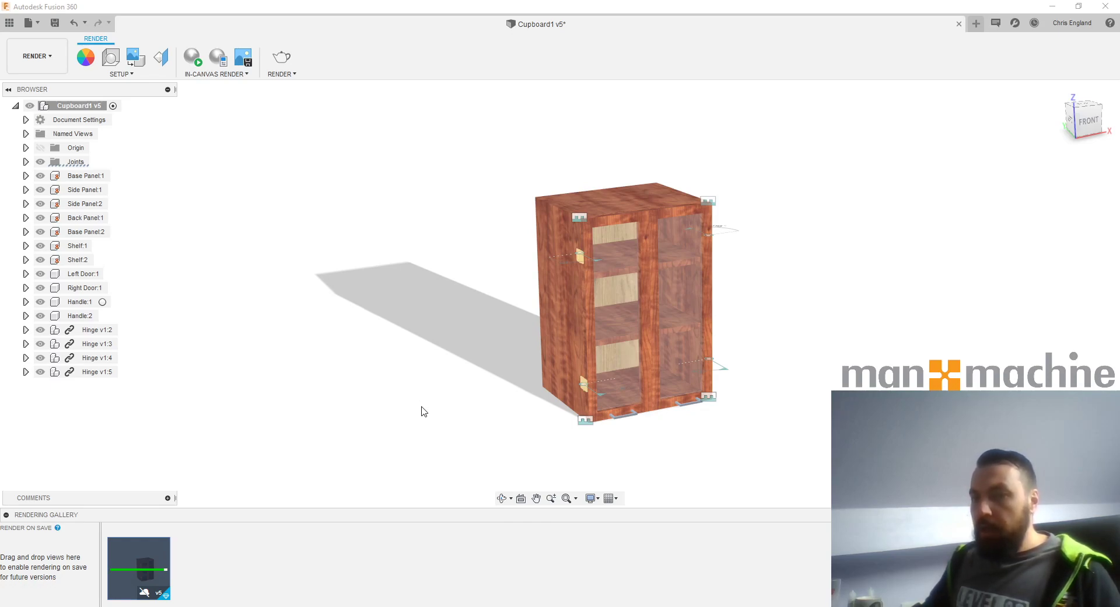
click(26, 134)
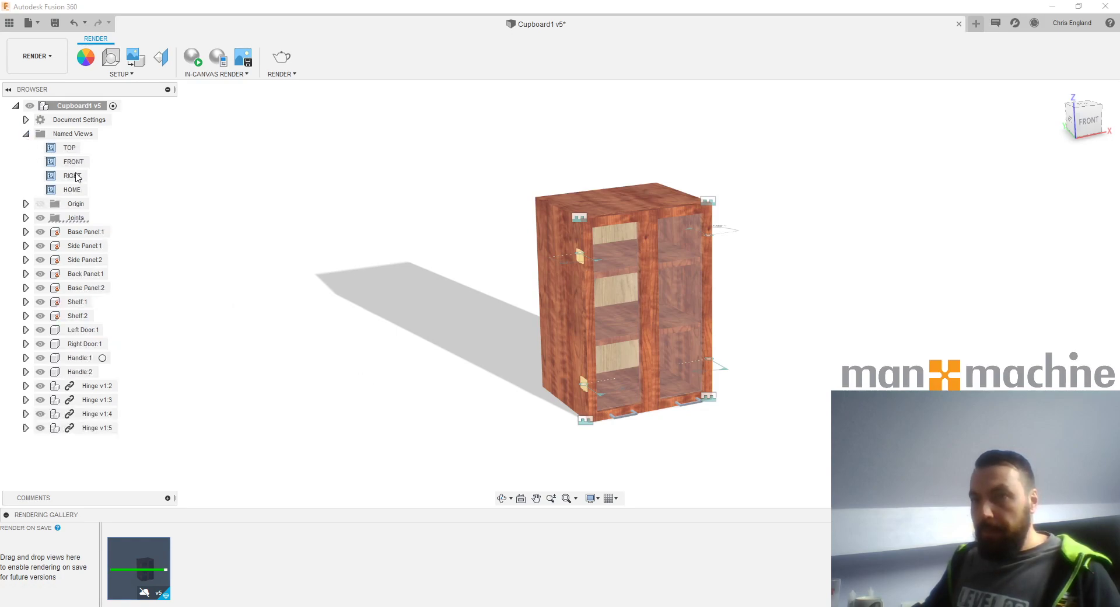
click(26, 133)
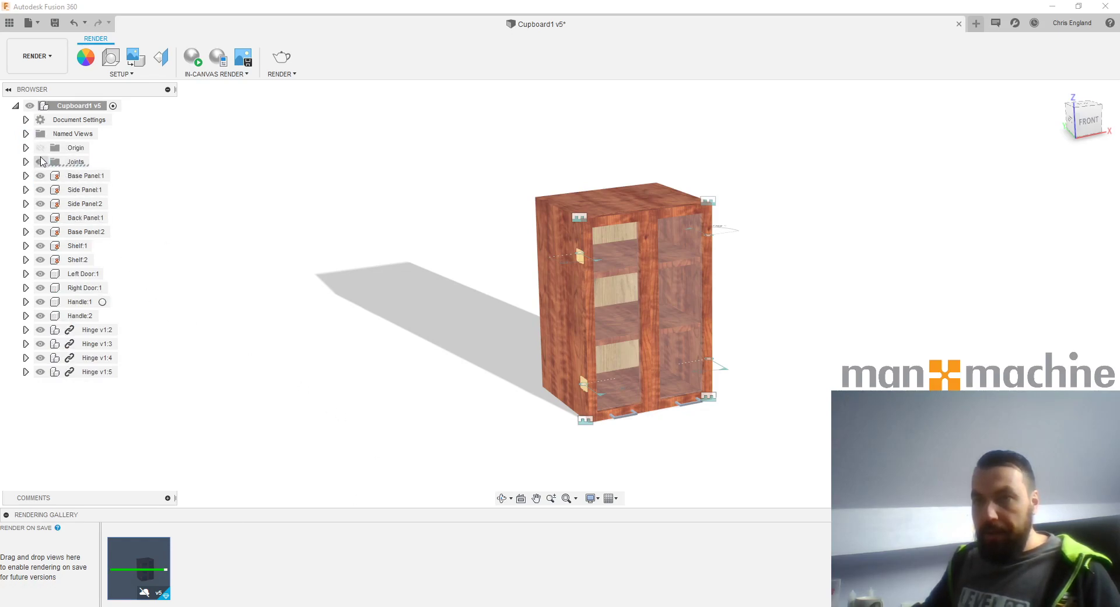
click(26, 133)
drag(70, 148, 69, 581)
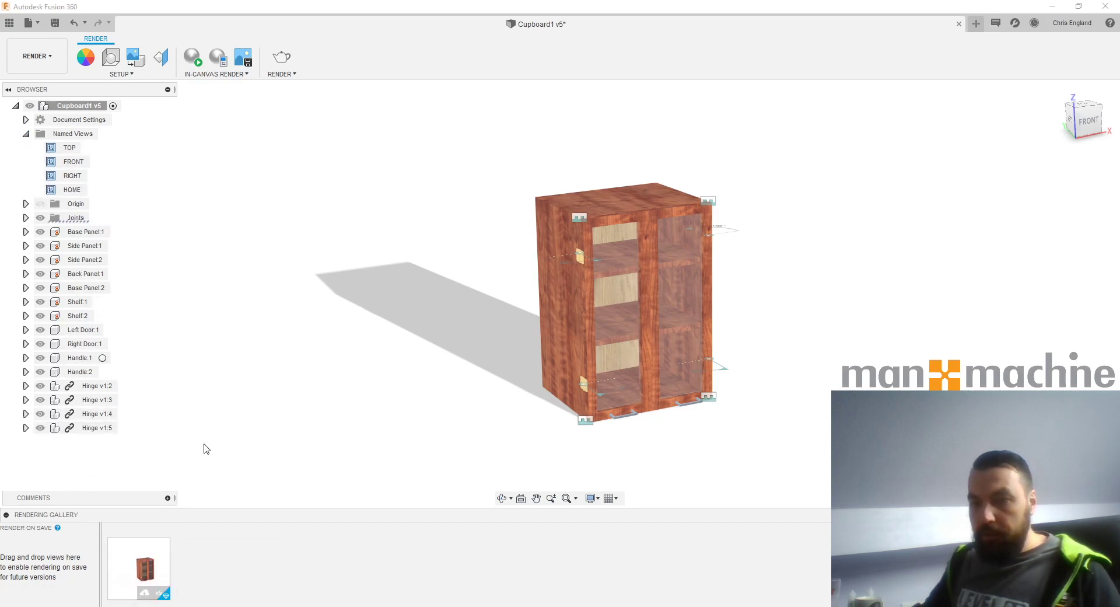
- Open the finished cupboard render from the rendering gallery, save it to the Desktop as a PNG, and close the image and gallery previews
click(142, 581)
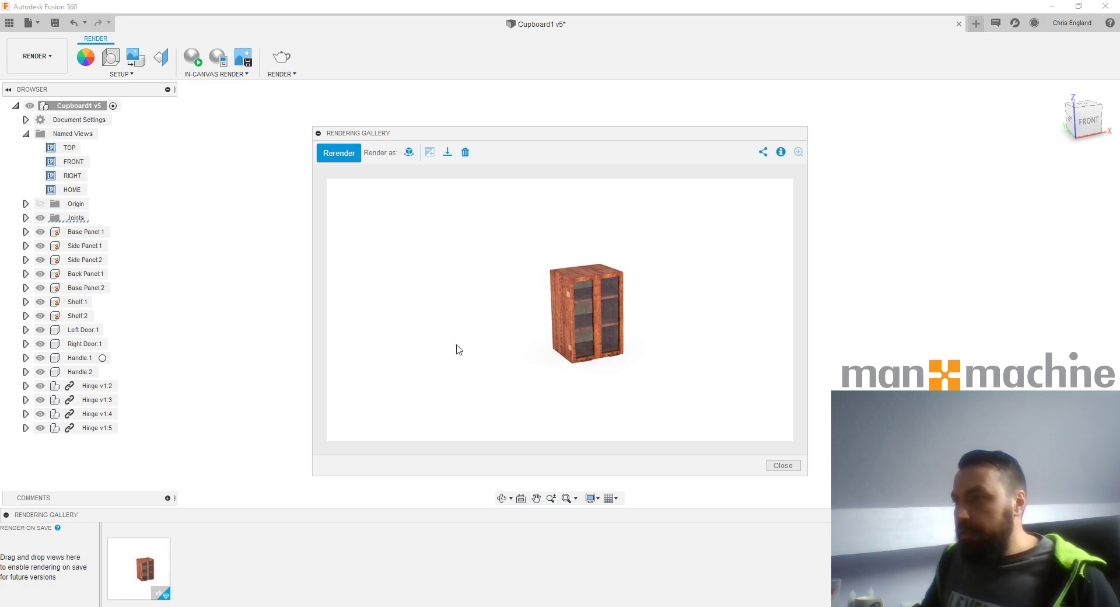
click(447, 152)
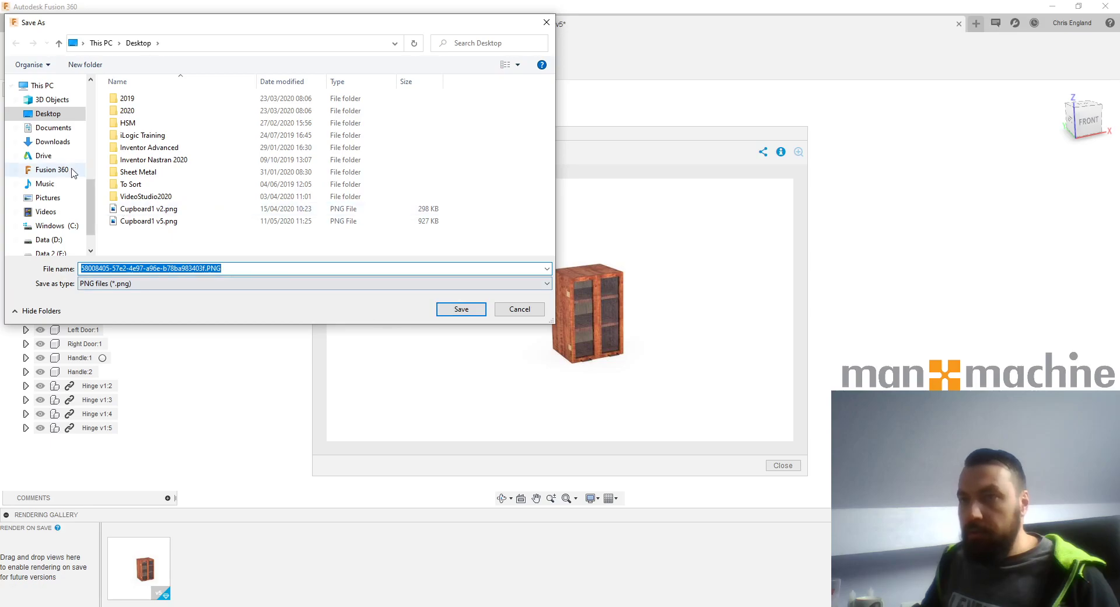
click(459, 308)
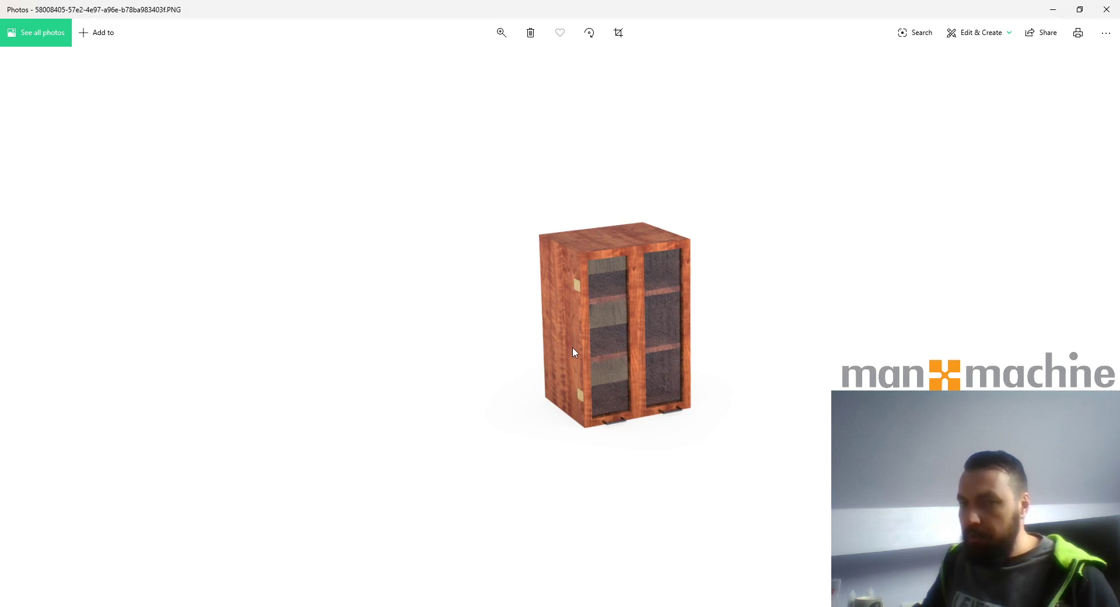
click(1097, 17)
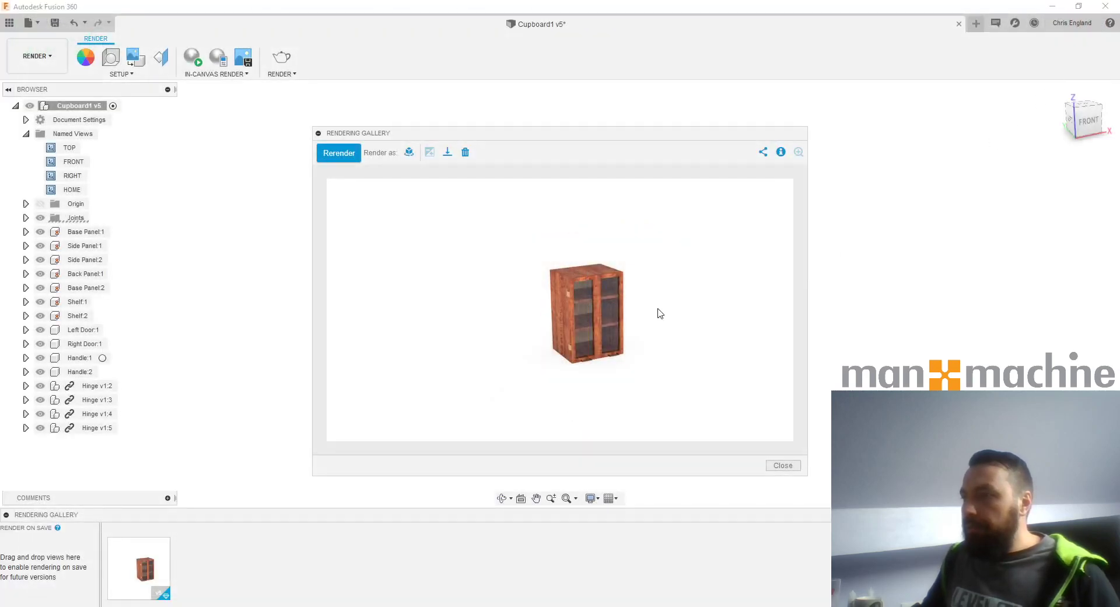
click(784, 466)
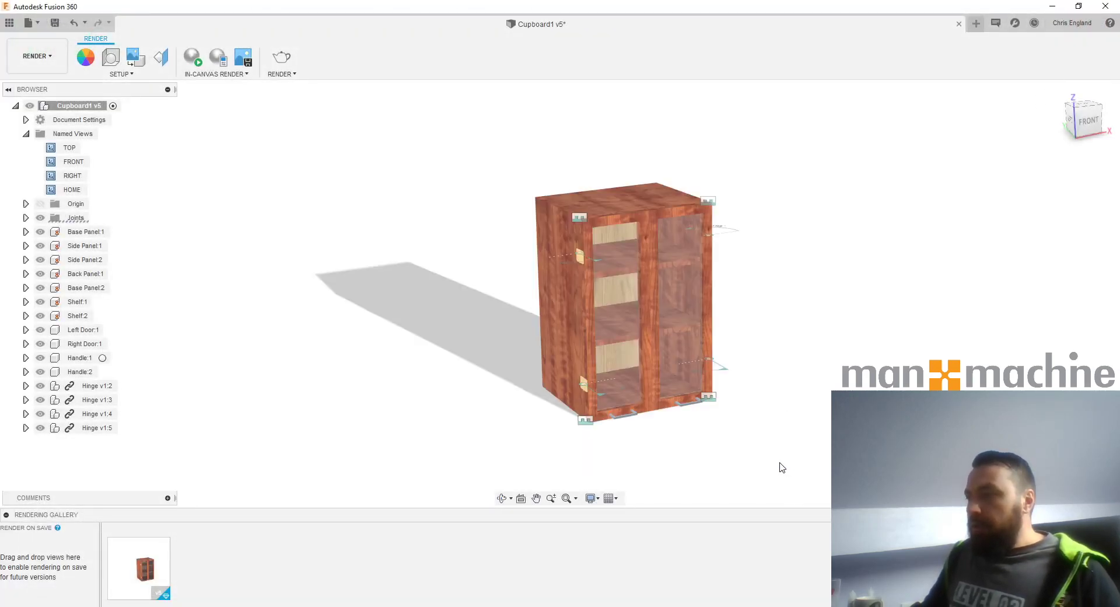
middle_drag(550, 279, 528, 266)
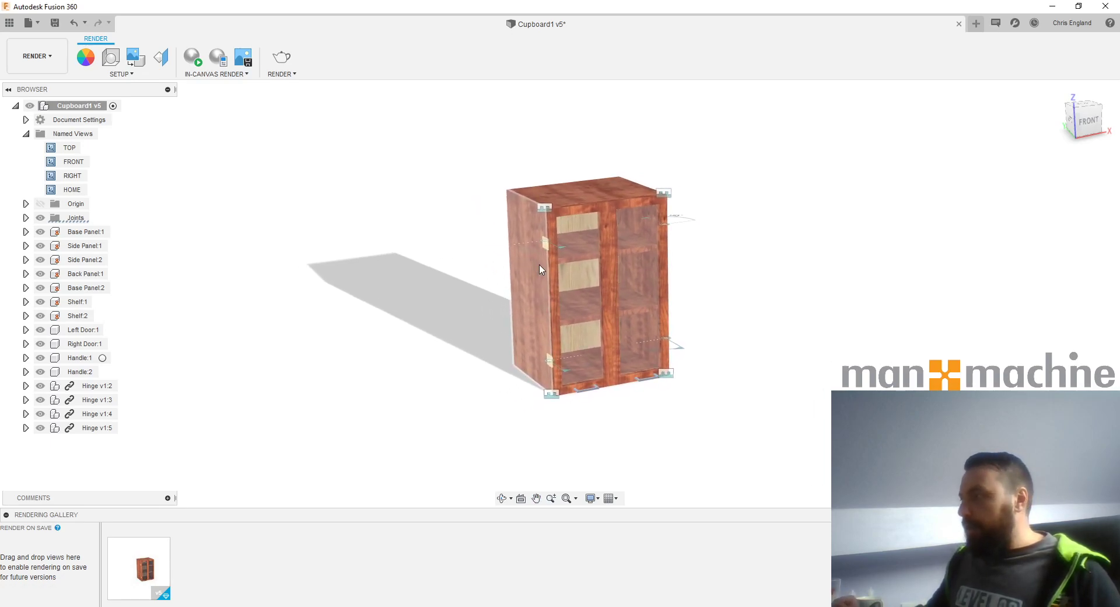
scroll(490, 309, down, 3)
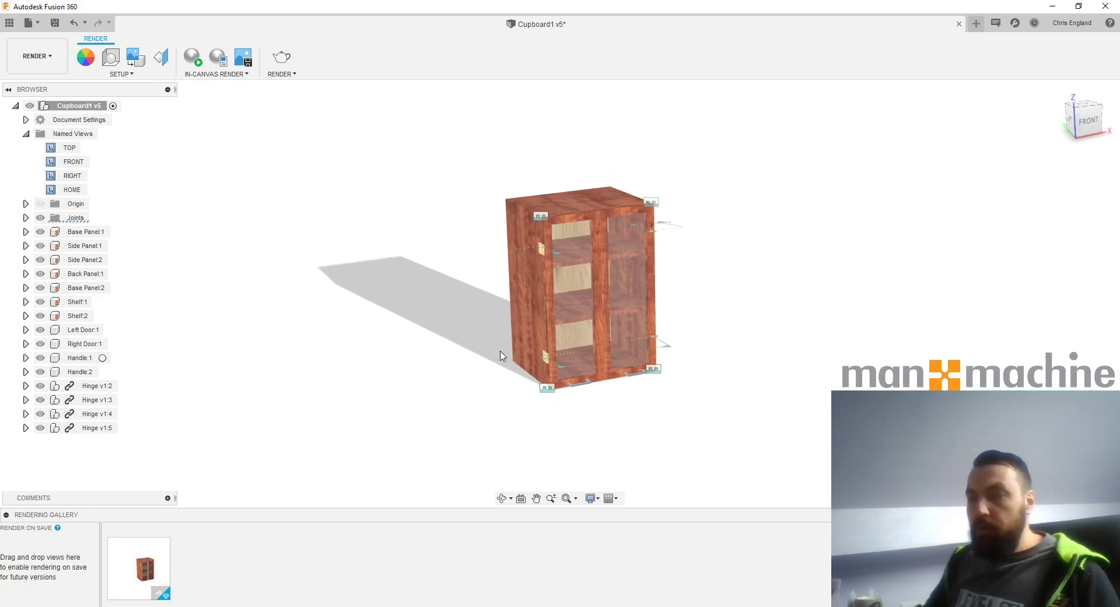
middle_drag(498, 386, 481, 377)
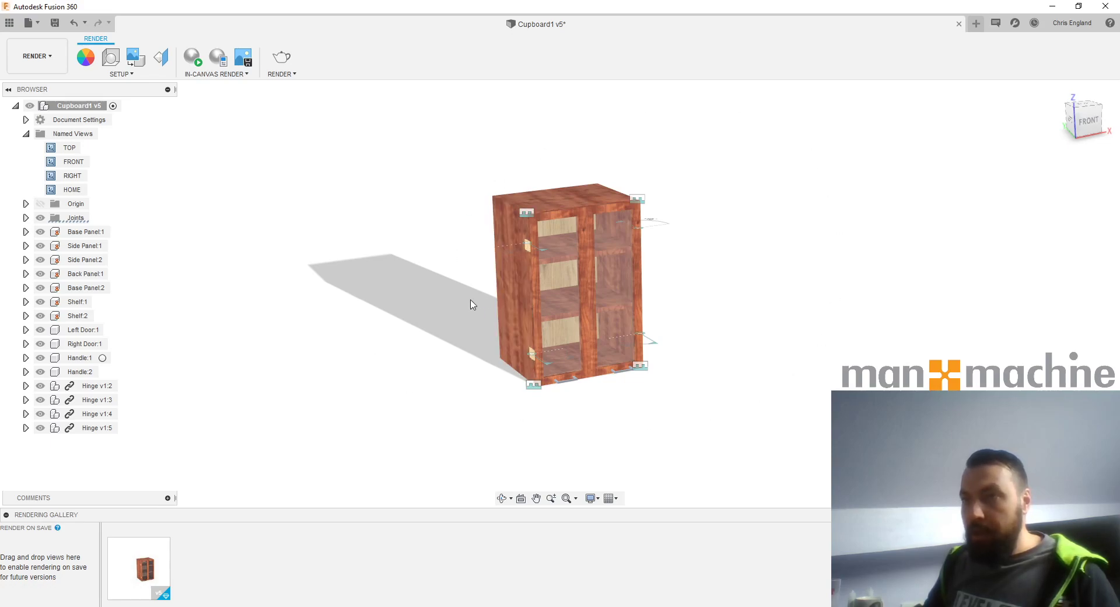
middle_drag(472, 305, 437, 304)
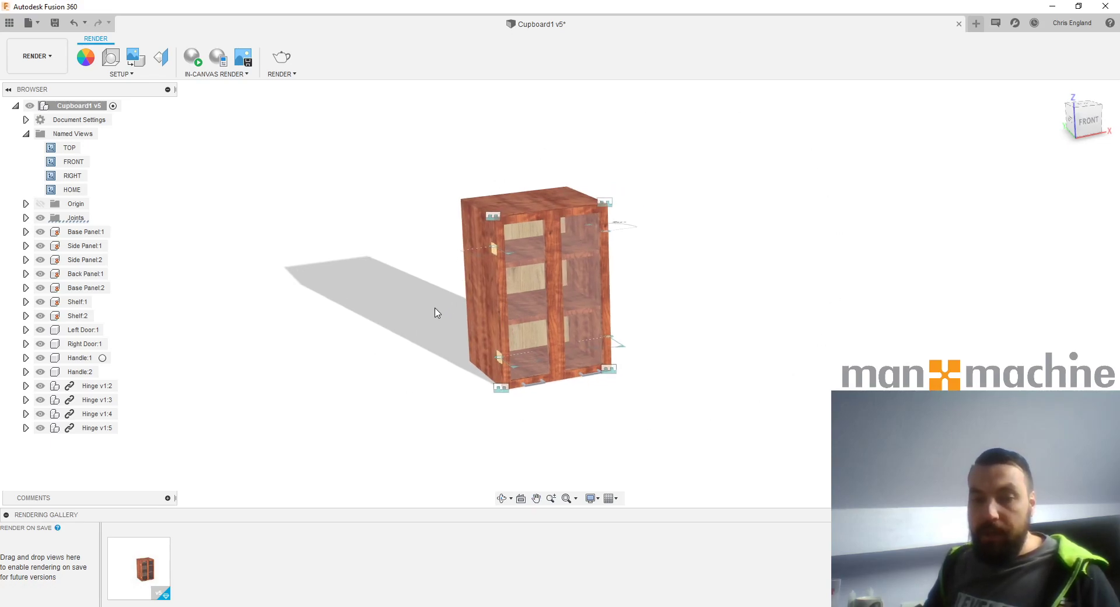